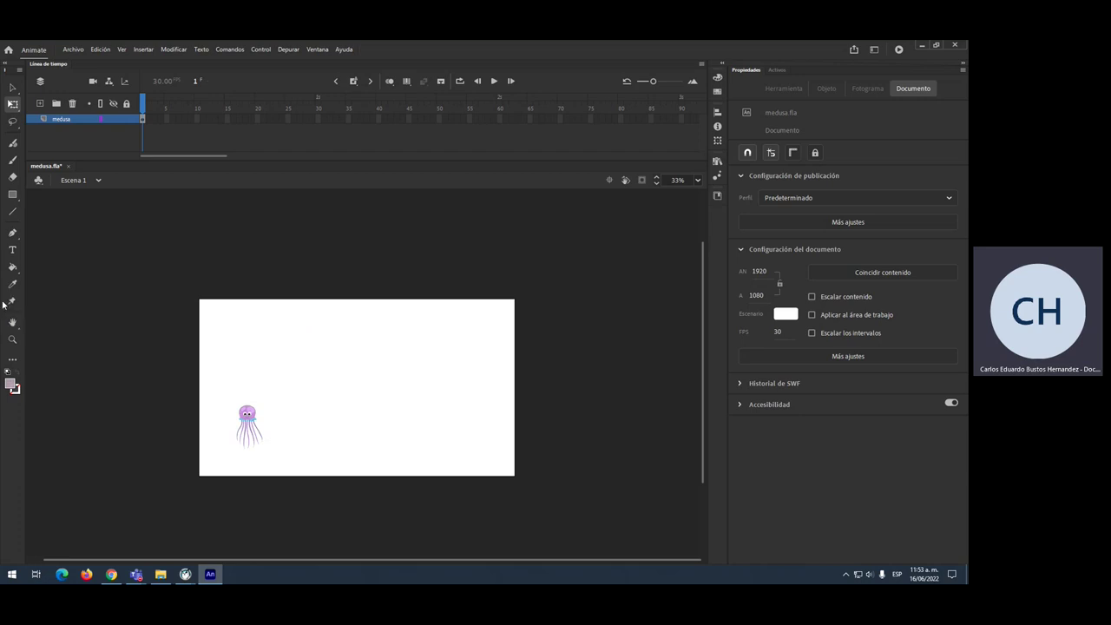
Step: Move the jellyfish bitmap up and to the left on the stage, to X 208 and Y 634
click(12, 87)
click(250, 427)
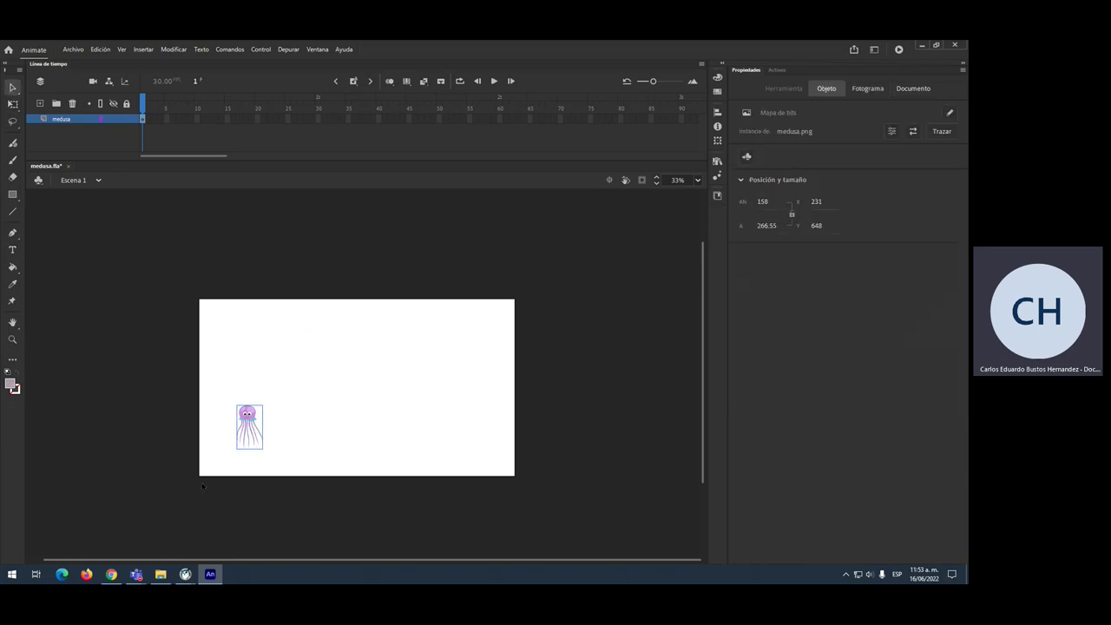
key(ctrl+3)
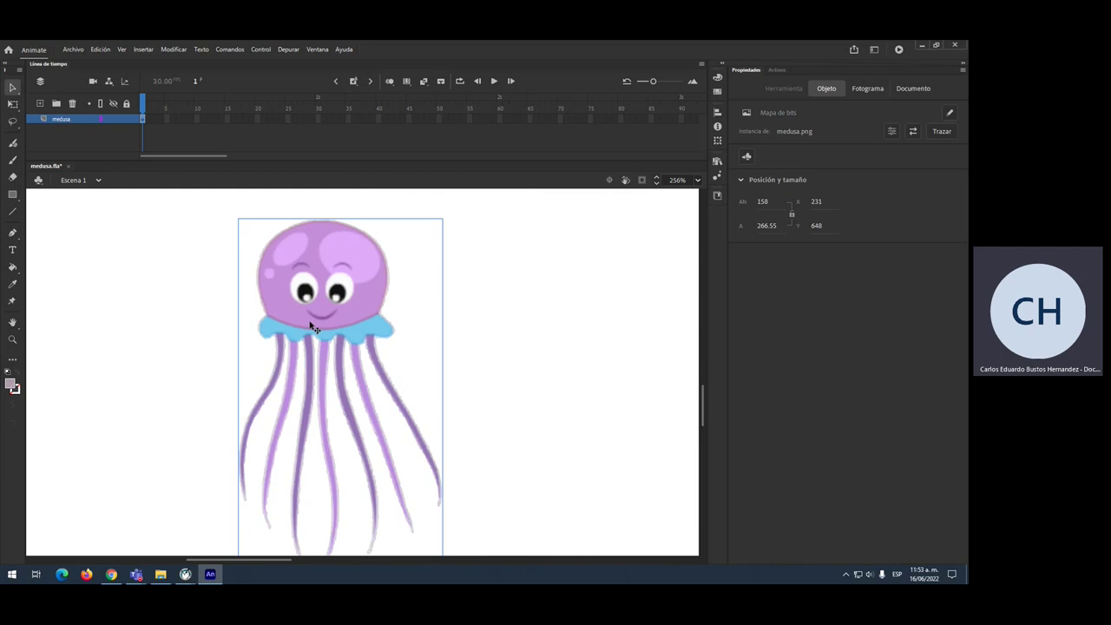
scroll(290, 248, down, 1)
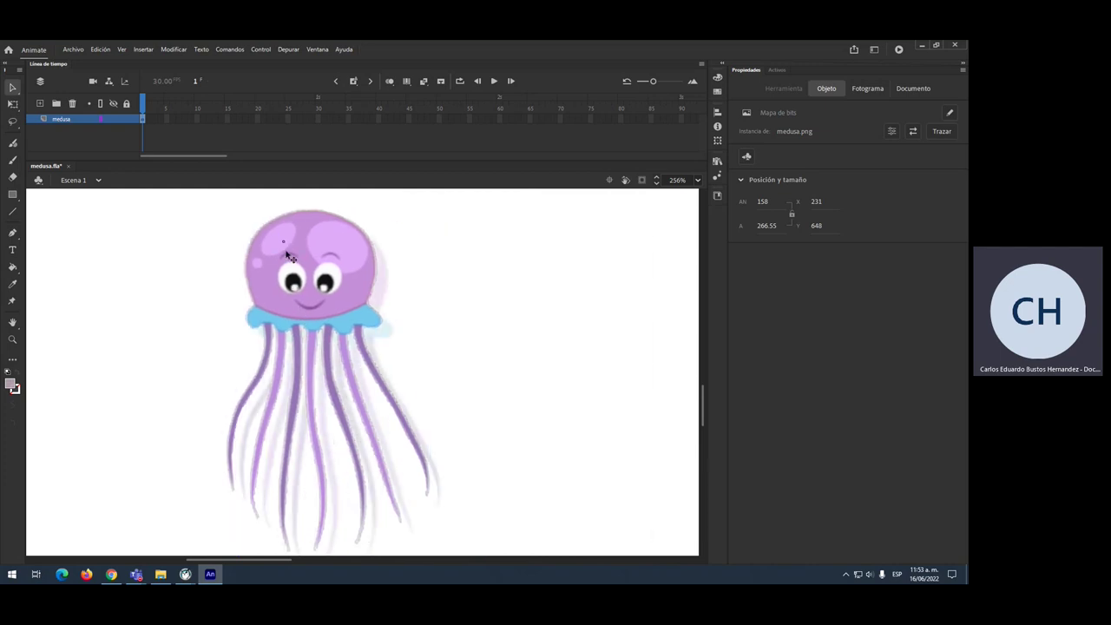
drag(290, 247, 260, 237)
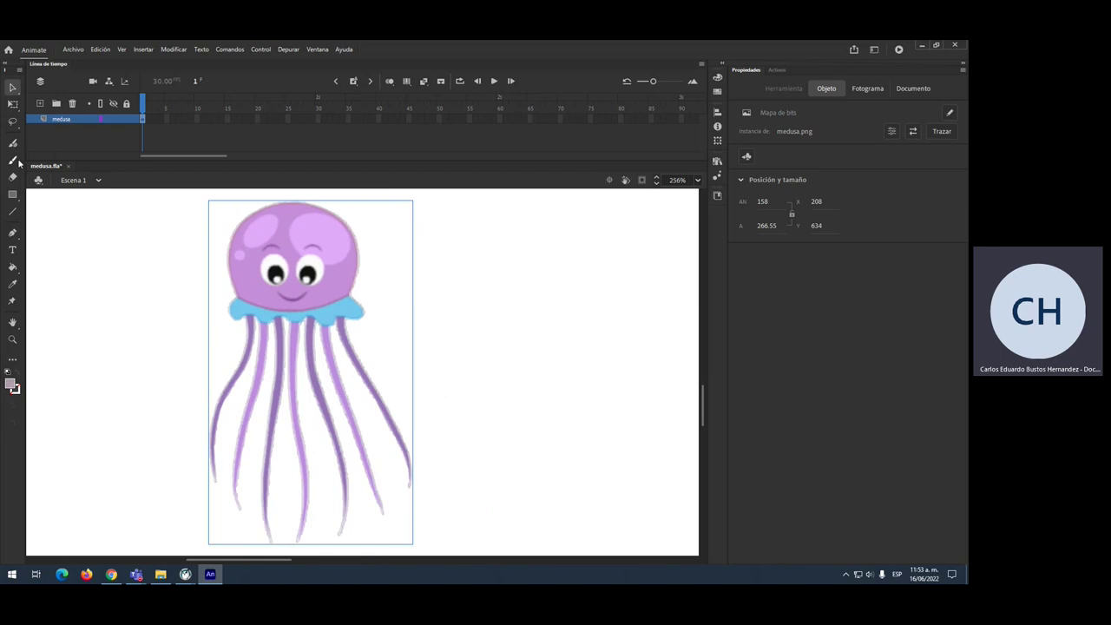
Step: Add Asset Warp pins at the centre of the jellyfish's blue skirt and the top of its head, joined by a bone
click(13, 302)
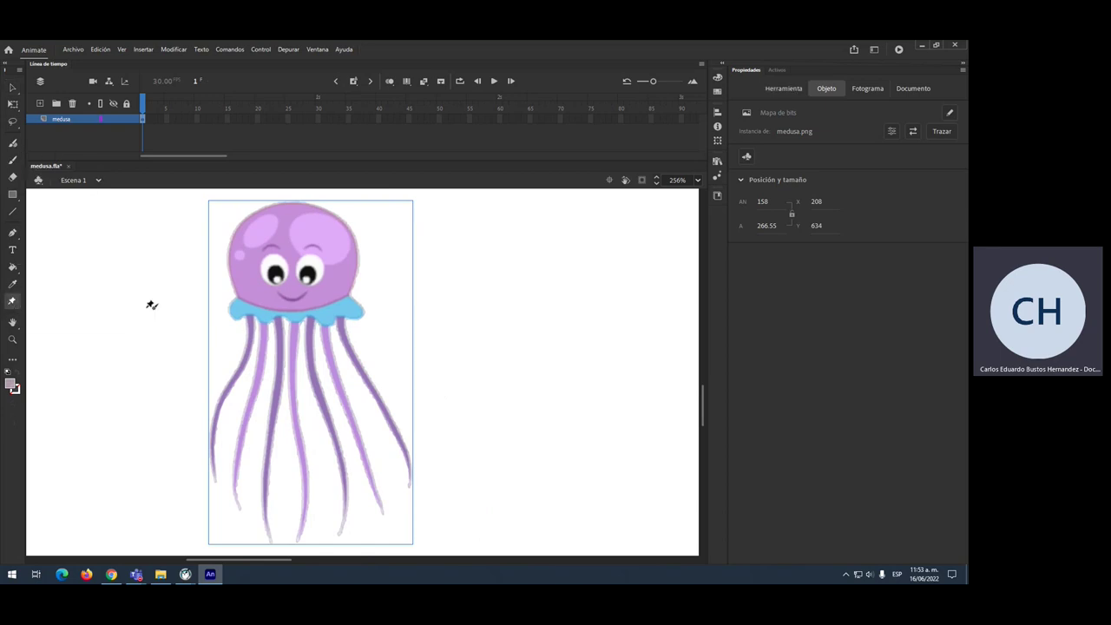
click(292, 311)
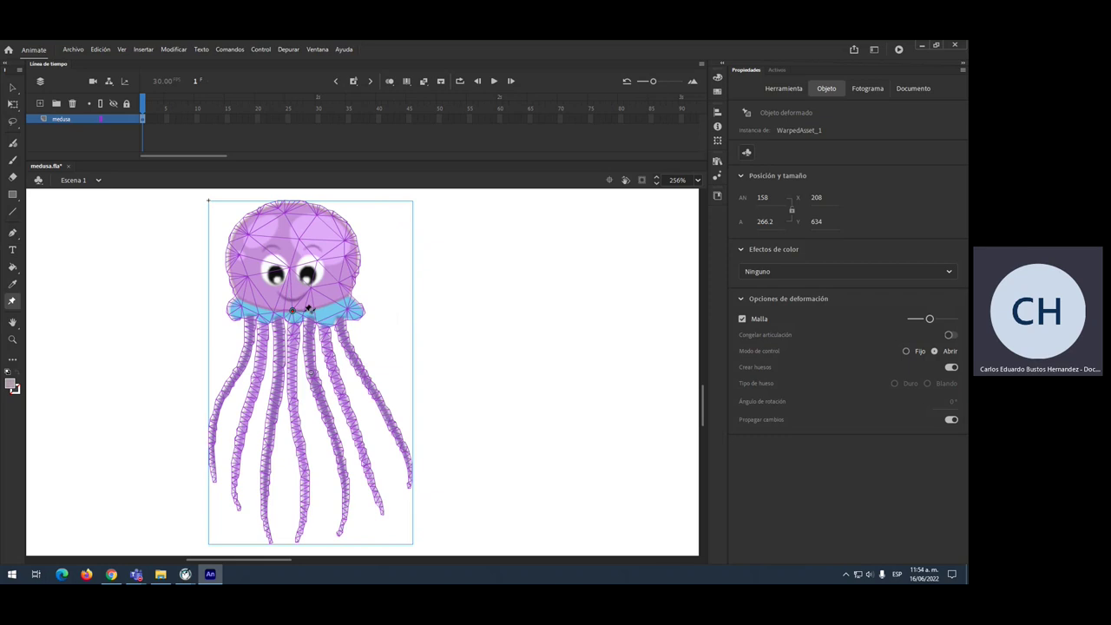
drag(295, 314, 286, 278)
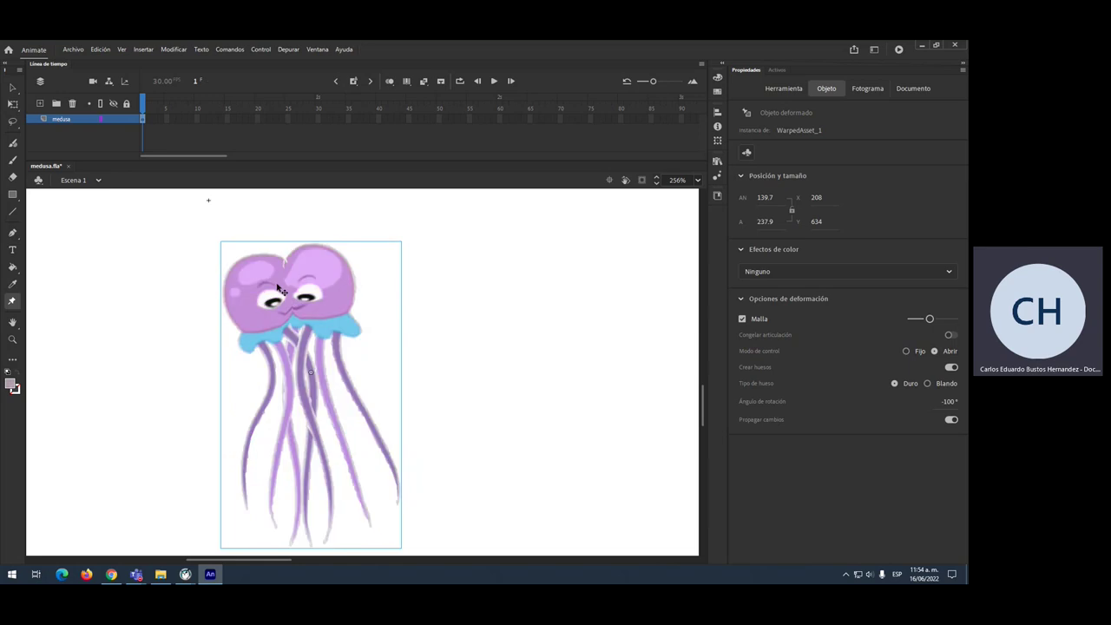
key(ctrl+z)
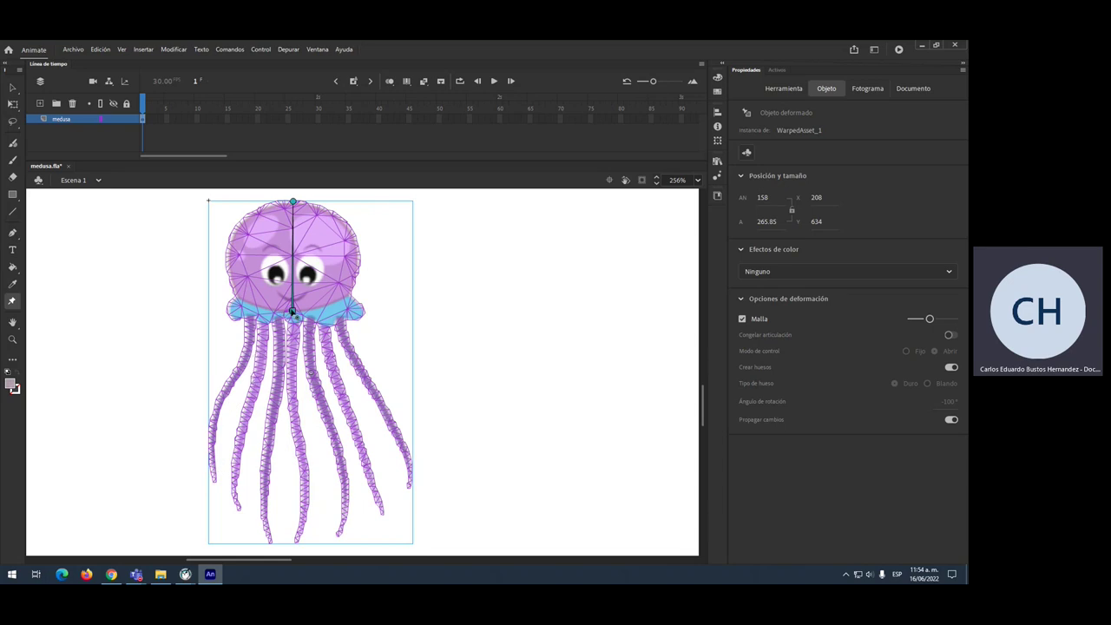
Step: Build bone chains from the central skirt pin through the roots to the tips of the two leftmost tentacles
click(292, 308)
drag(252, 312, 249, 318)
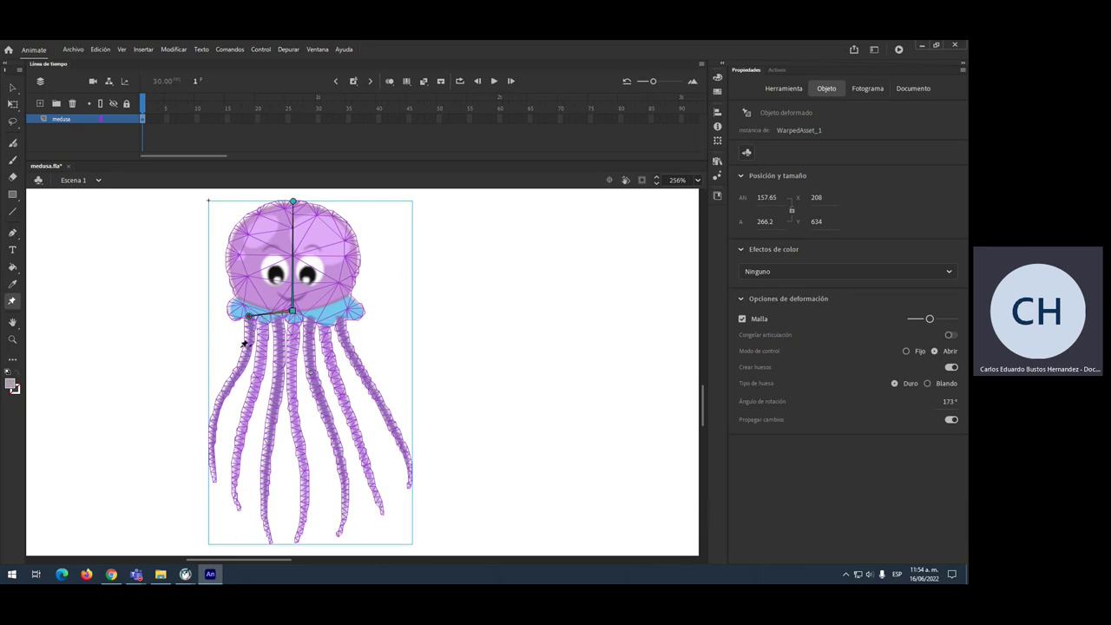
drag(250, 318, 216, 480)
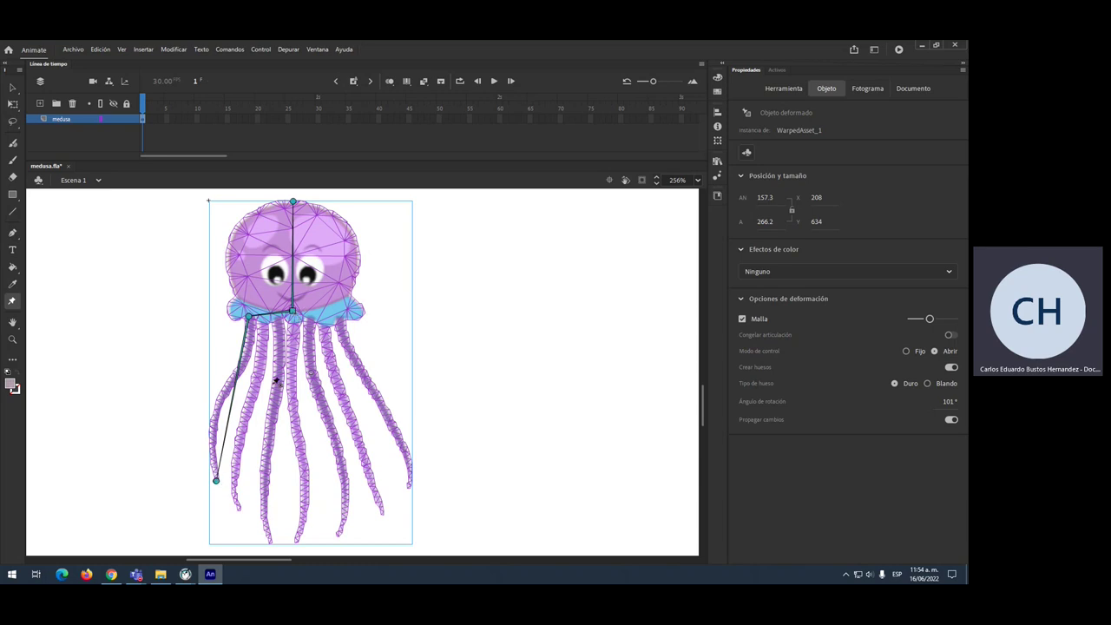
click(295, 313)
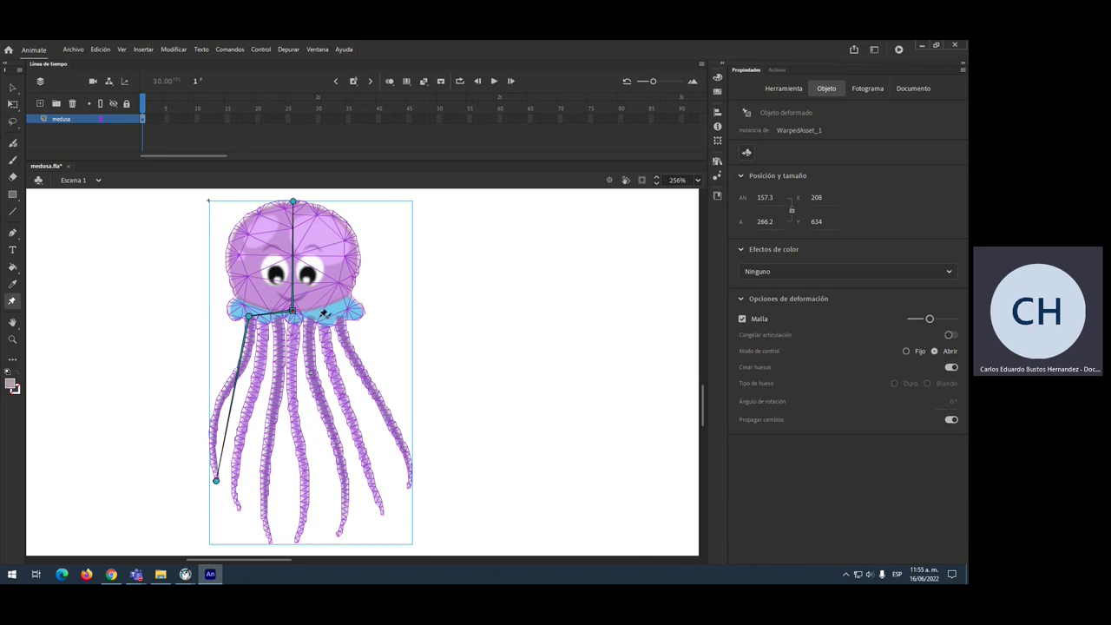
click(264, 322)
drag(236, 495, 238, 510)
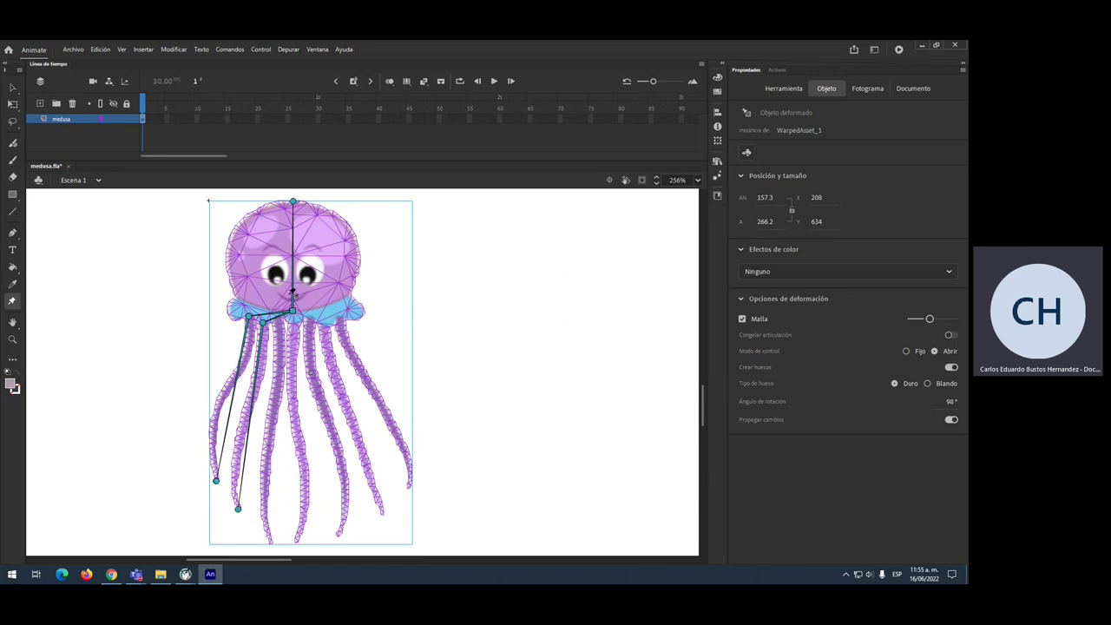
Step: Build bone chains from the central skirt pin to the tips of the three middle tentacles, with a pin at each root
click(285, 325)
drag(285, 323, 270, 542)
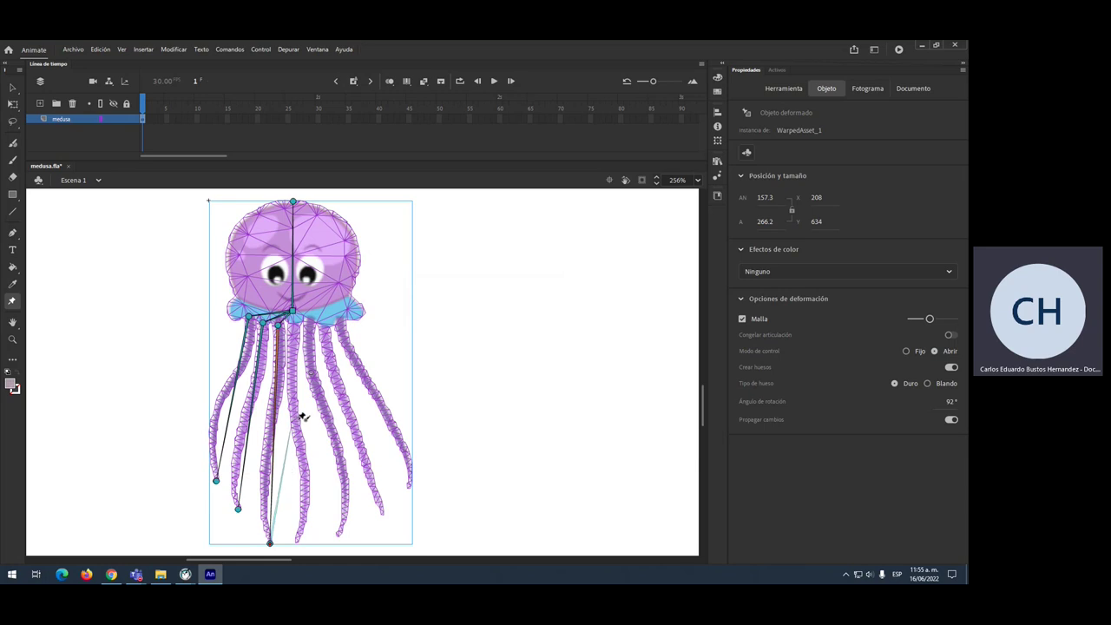
click(293, 311)
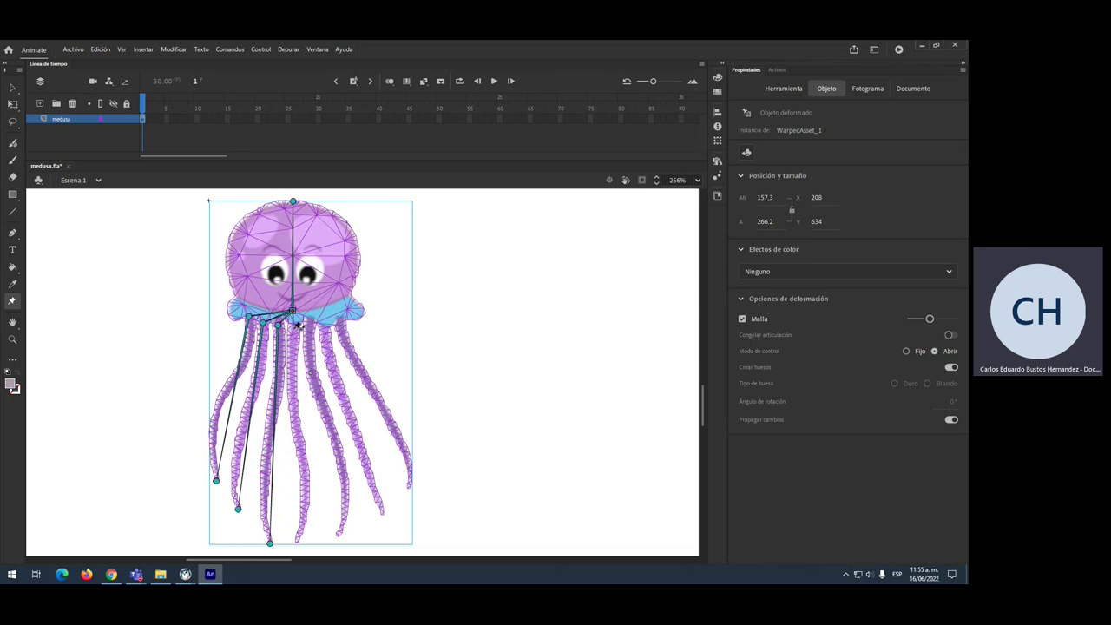
click(301, 535)
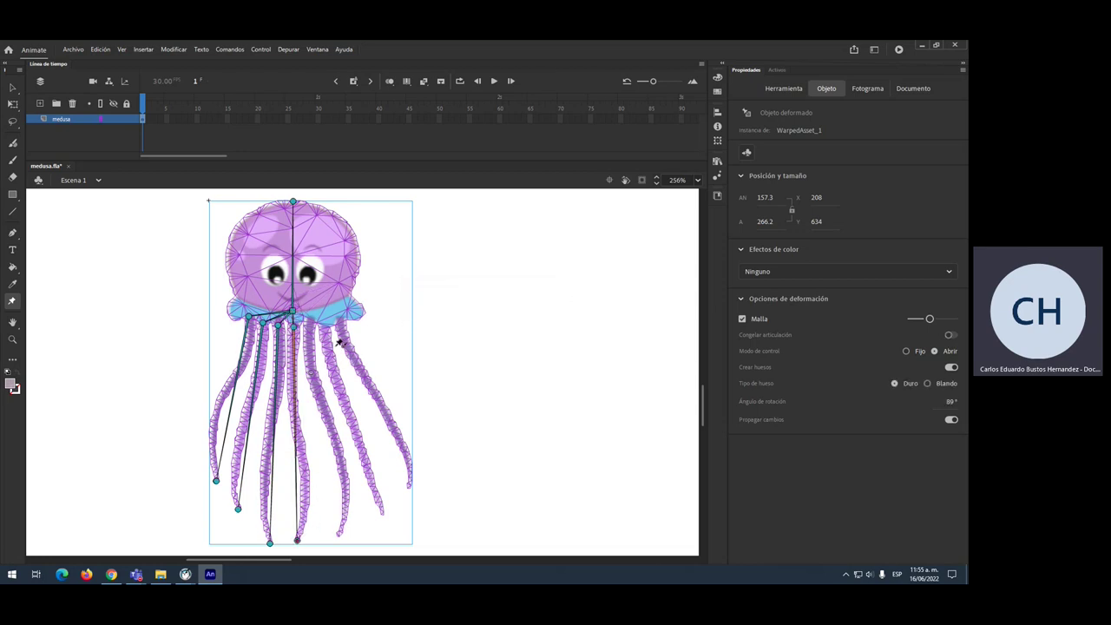
click(299, 316)
drag(310, 324, 340, 533)
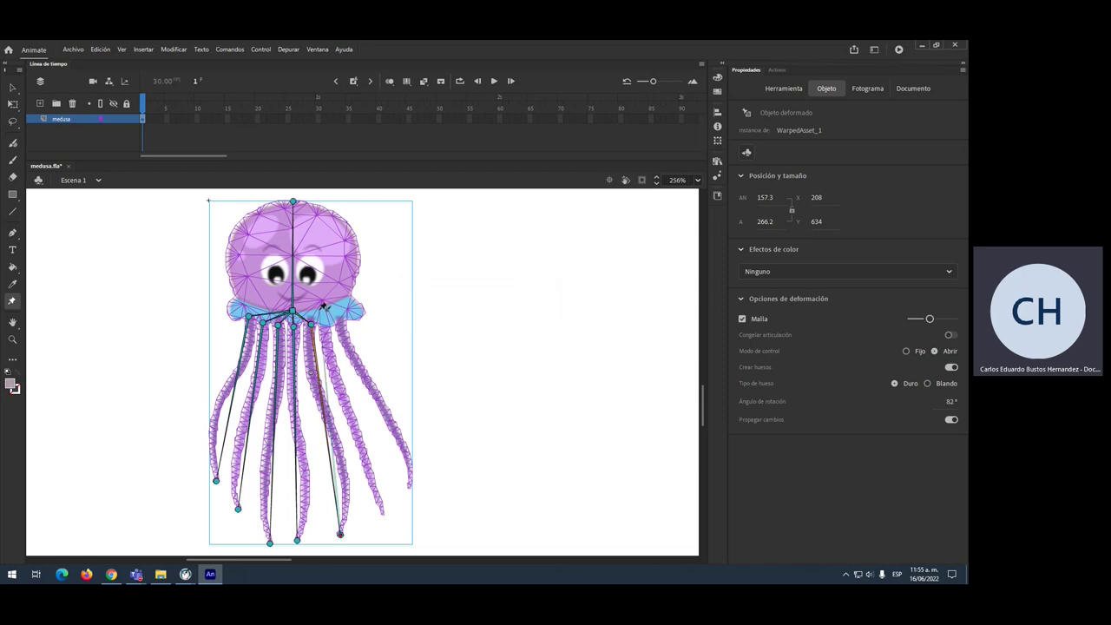
Step: Build bone chains from the central skirt pin through the roots to the tips of the two rightmost tentacles
click(293, 310)
click(335, 323)
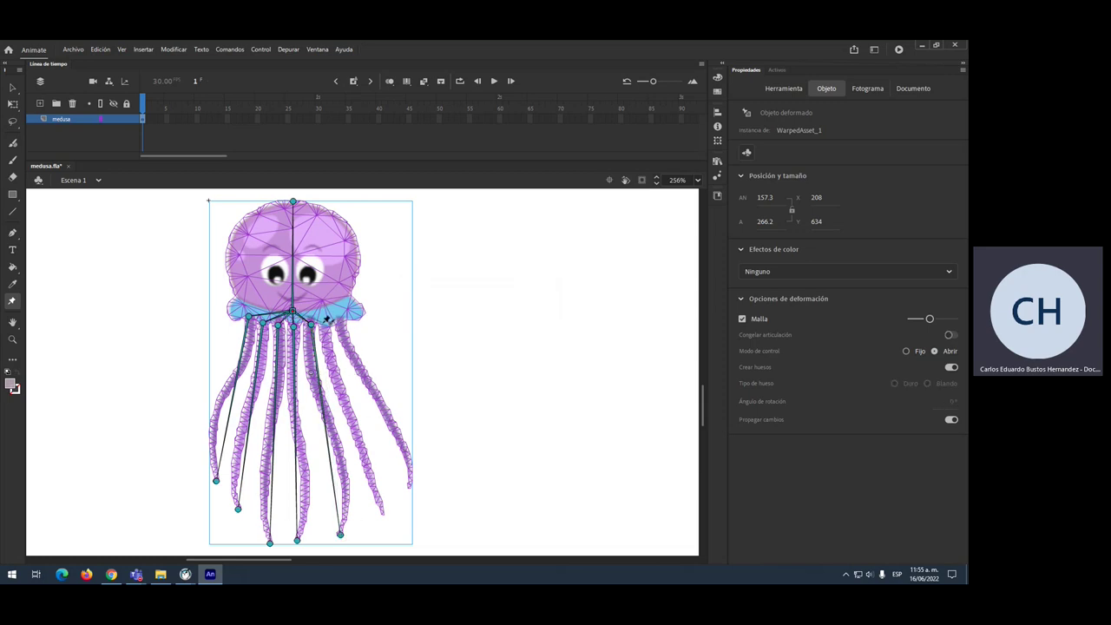
click(383, 510)
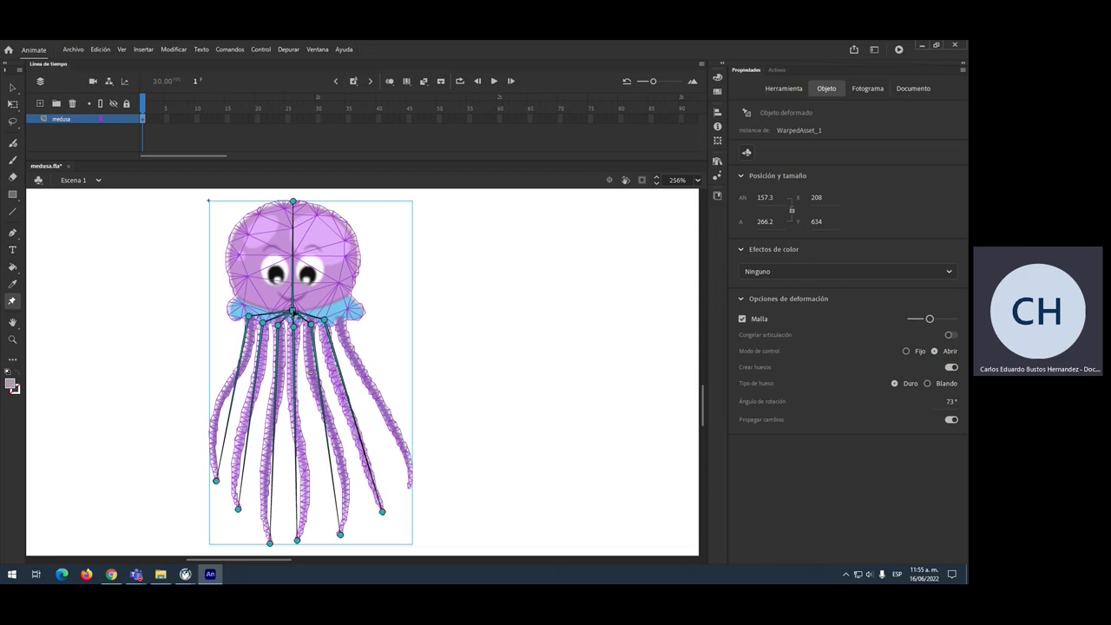
drag(325, 321, 343, 318)
drag(403, 476, 409, 485)
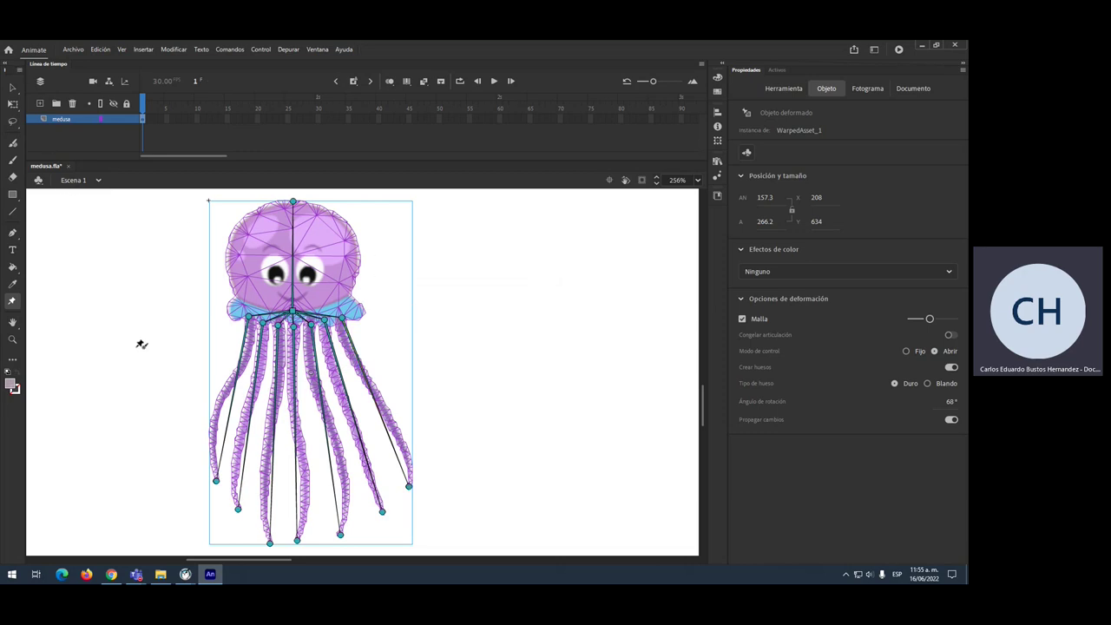
Step: Move the whole rigged jellyfish slightly down and to the right, to X 238.5 and Y 656.9
scroll(154, 348, down, 4)
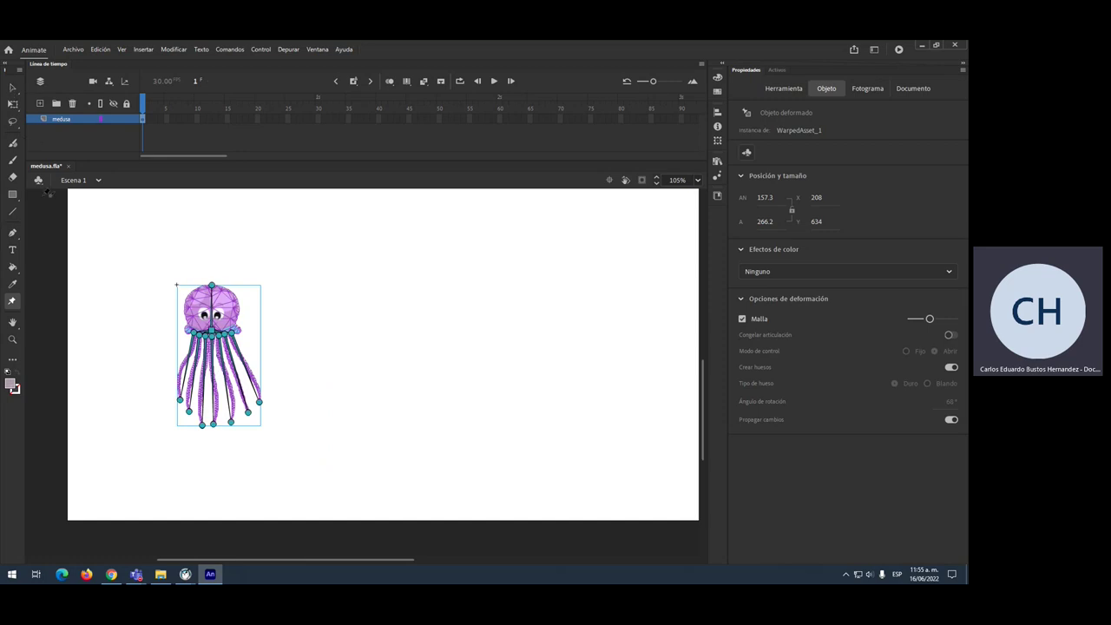
click(13, 90)
mouse_move(236, 307)
mouse_down()
mouse_move(283, 309)
mouse_move(251, 319)
mouse_up()
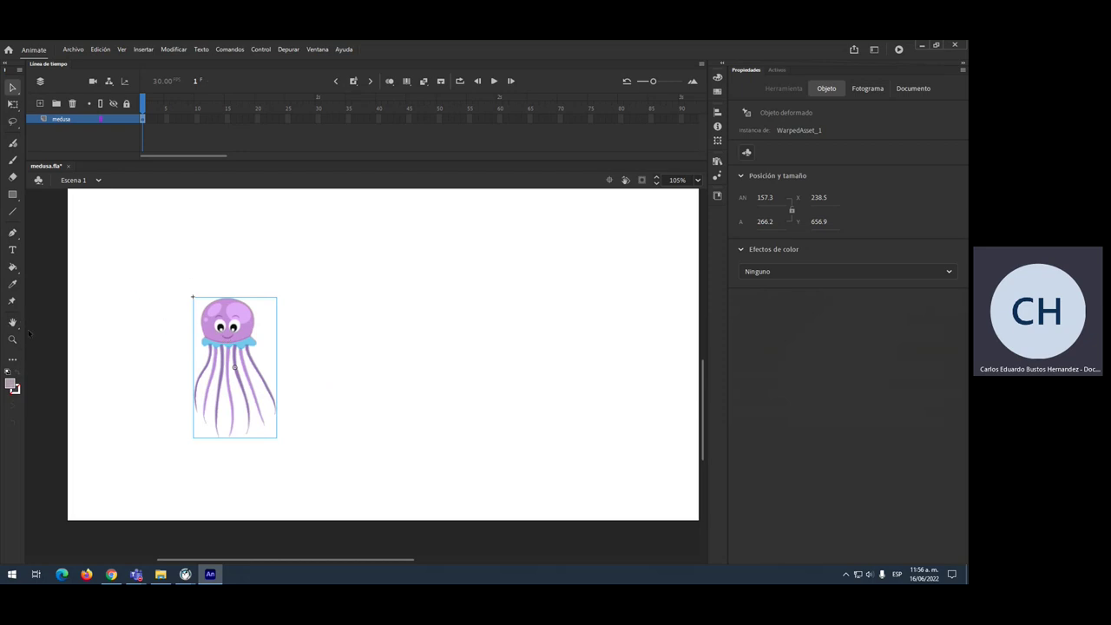
Step: Try bending the rightmost tentacle inward by its tip pin with the Asset Warp tool, and undo the deformation
click(12, 300)
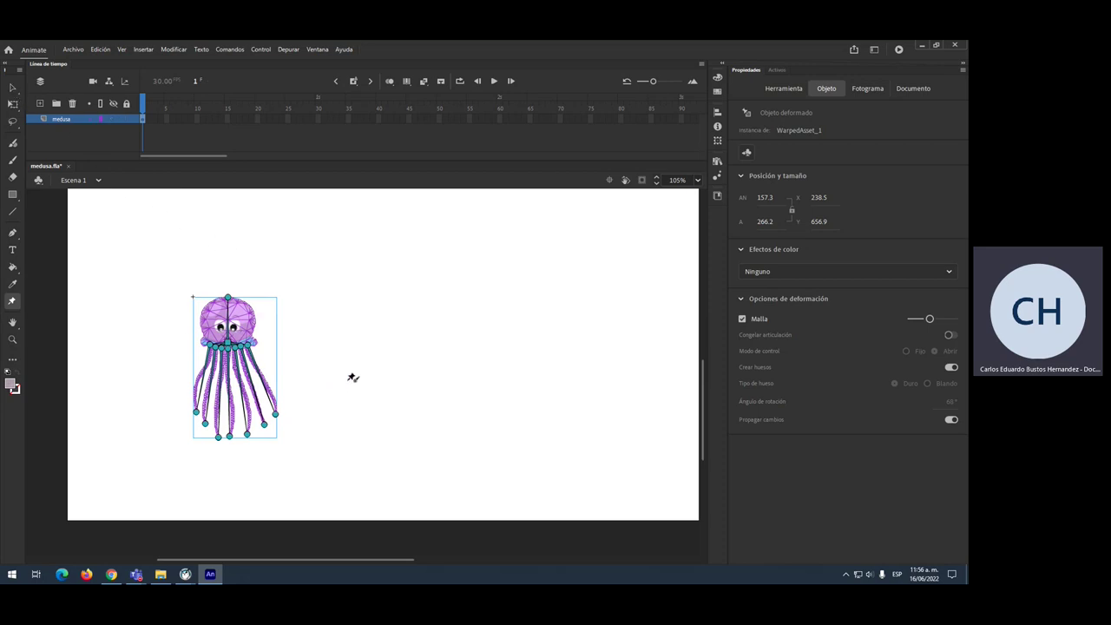
key(alt)
key(ctrl+minus)
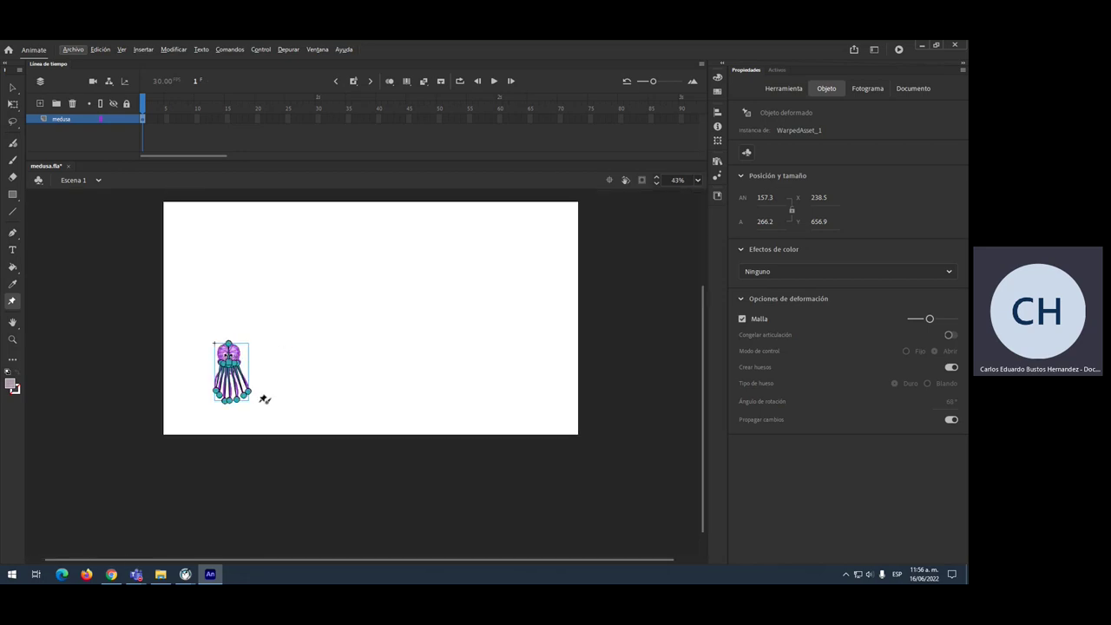
mouse_move(247, 392)
mouse_down()
mouse_move(248, 372)
mouse_move(266, 411)
mouse_move(247, 382)
mouse_move(243, 395)
mouse_up()
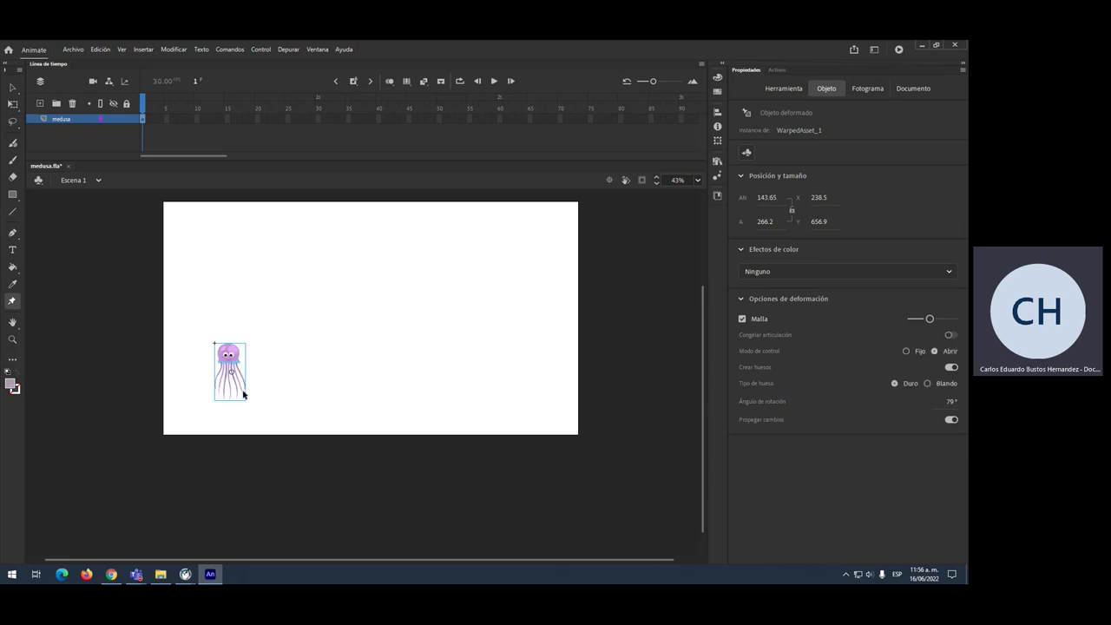
key(ctrl+z)
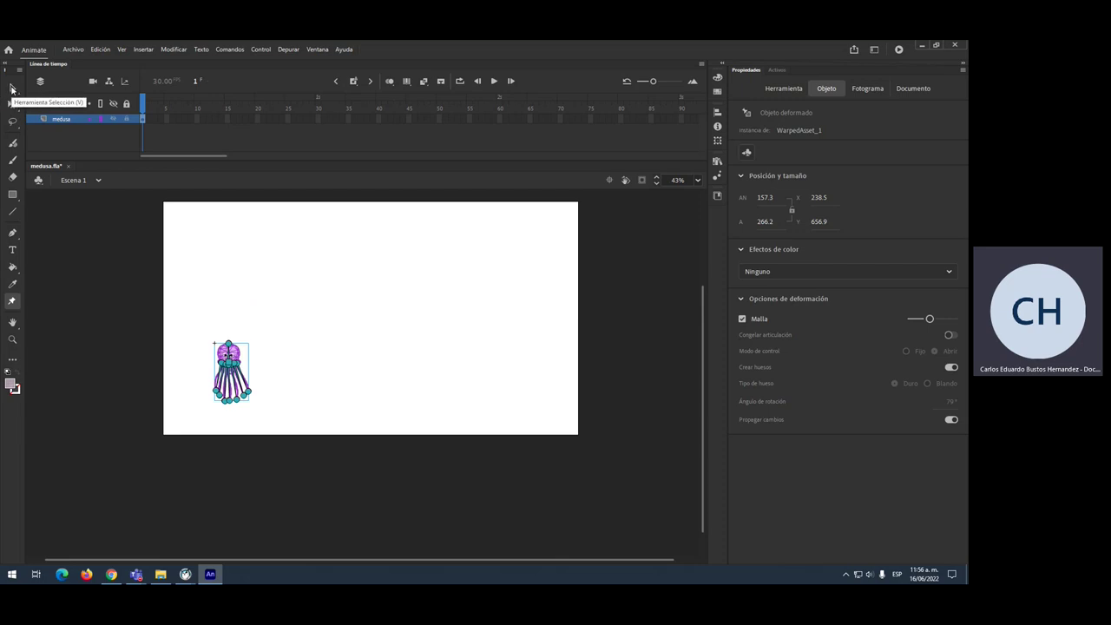
Step: Convert the rigged jellyfish into a movie clip symbol (Clip de película) named medusa
click(12, 90)
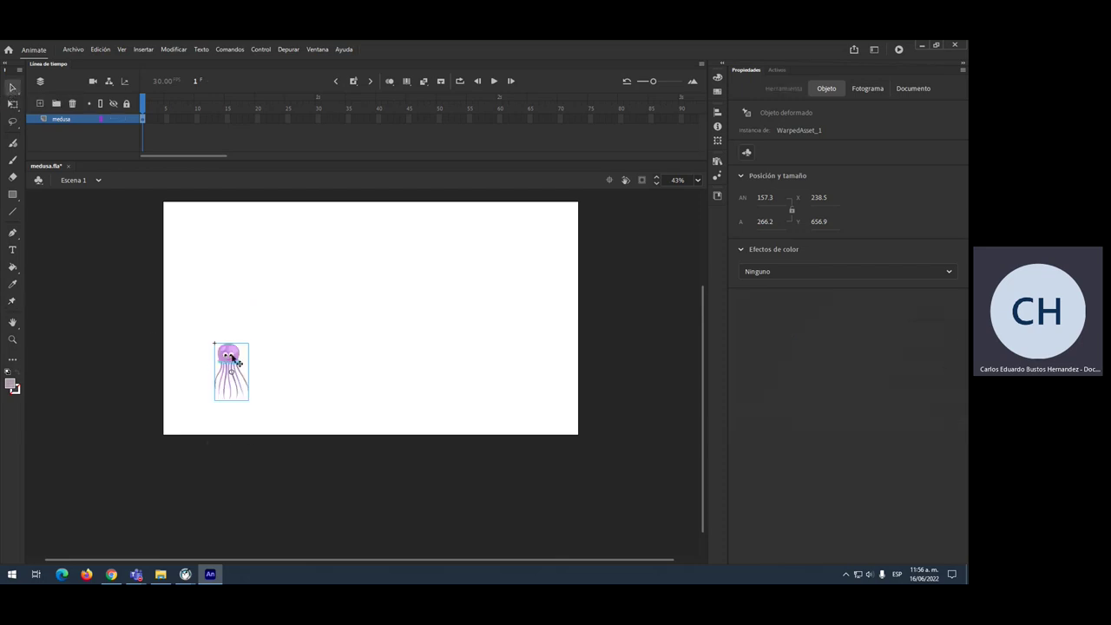
right_click(224, 365)
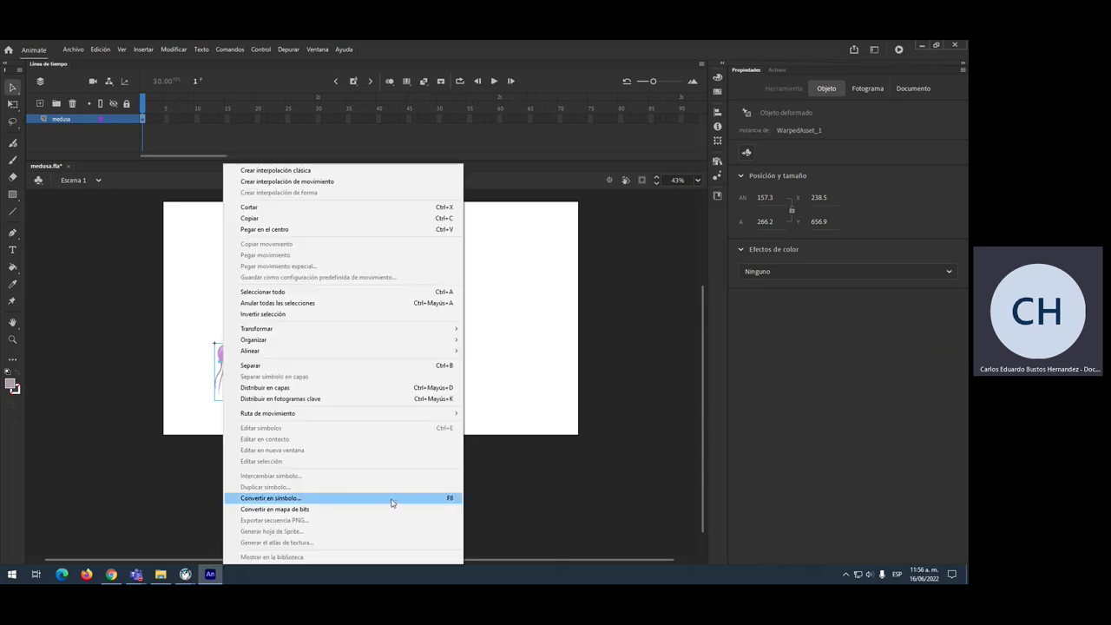
click(450, 502)
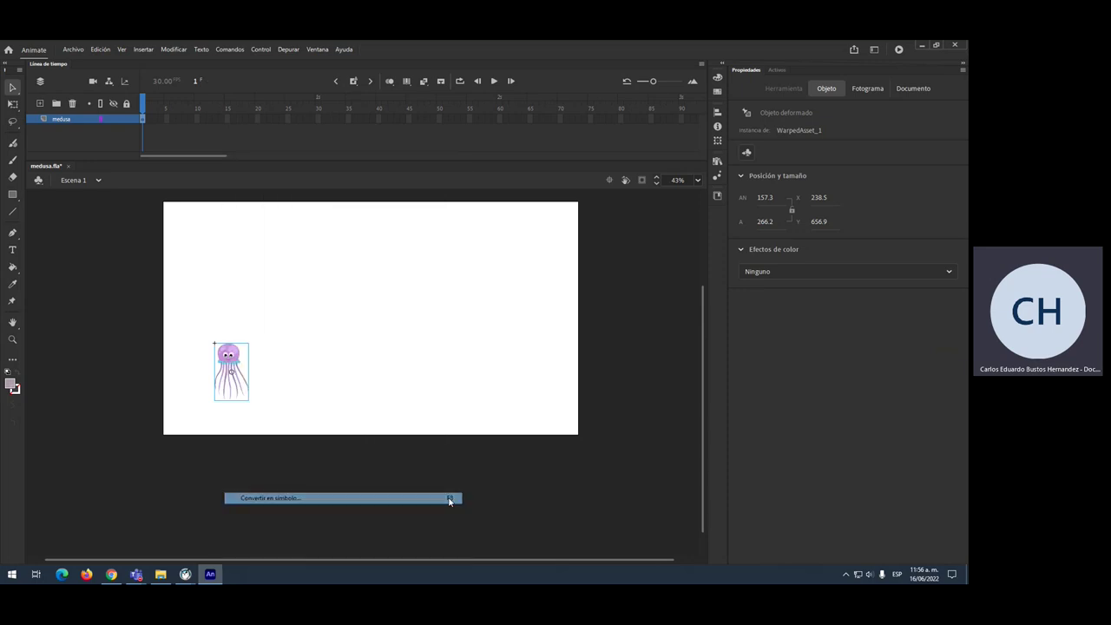
text(med)
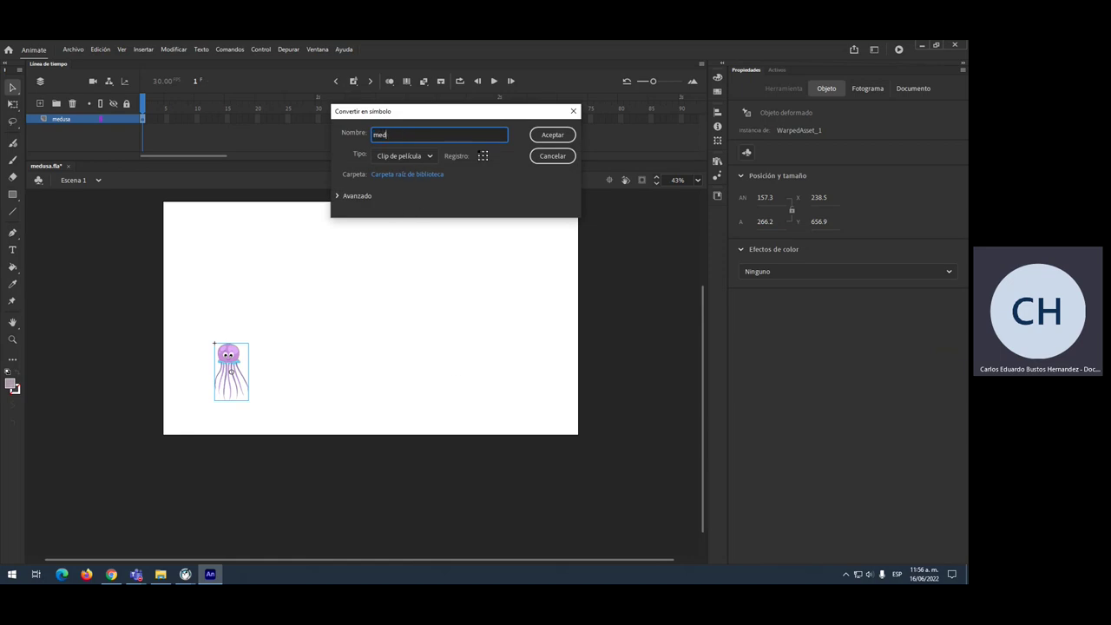
click(568, 139)
Step: Open the medusa symbol for editing and rename its Capa_1 layer to medusa
double_click(236, 365)
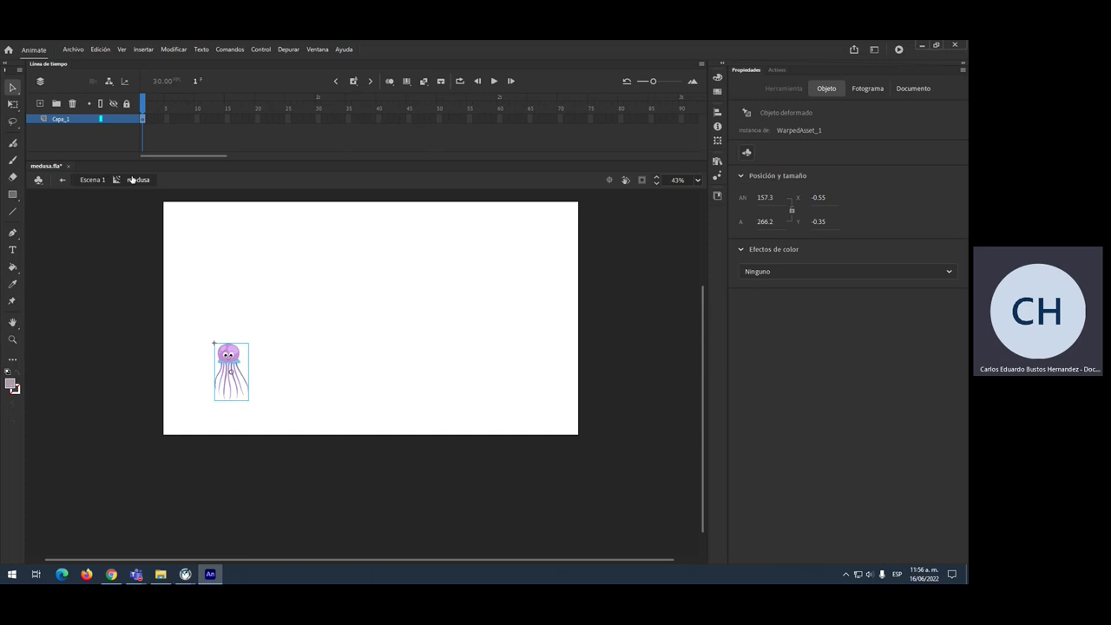
click(72, 122)
double_click(68, 121)
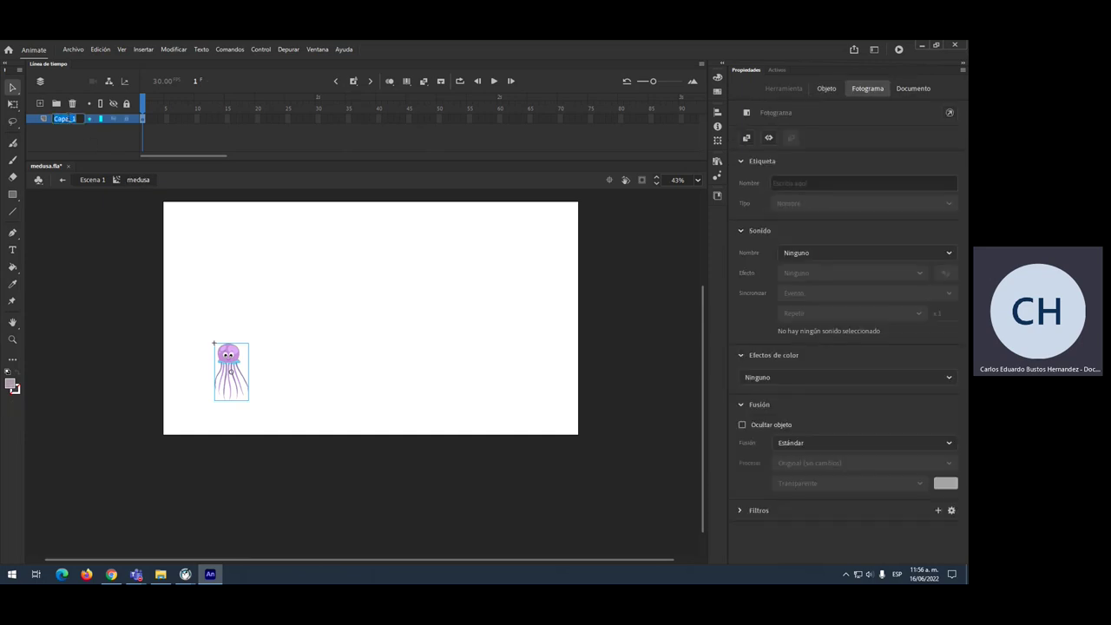
text(medusa)
key(Return)
Step: Return to Escena 1 and rename its layer to principal
click(93, 181)
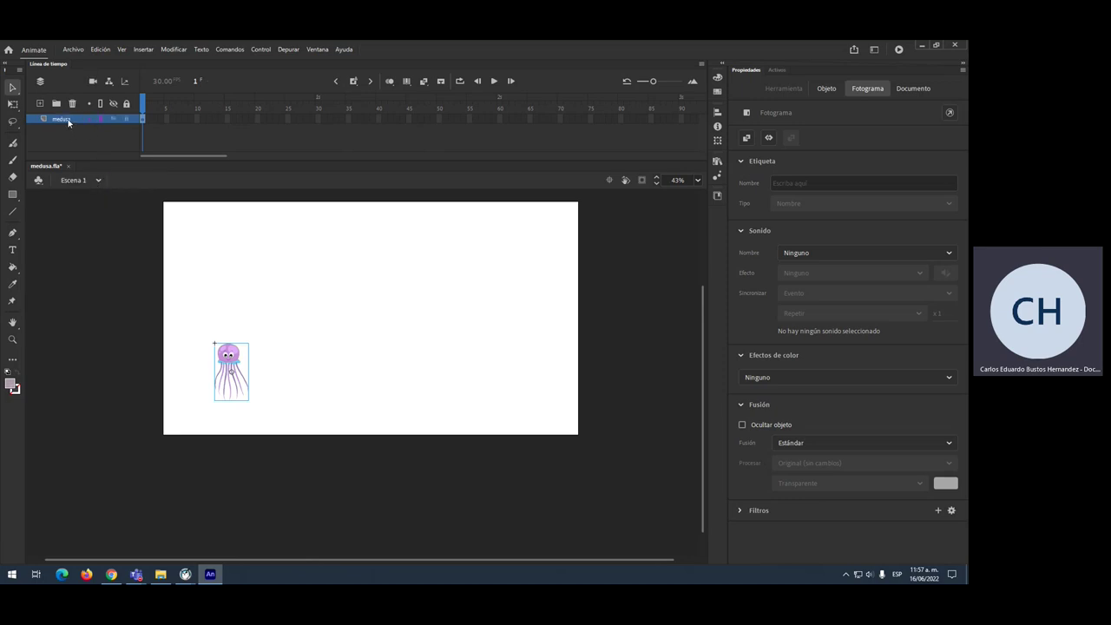
double_click(68, 123)
text(principal)
key(Return)
Step: Inside the medusa symbol, move the jellyfish just below the stage's lower edge, to X -63.5 and Y 424.15
double_click(232, 351)
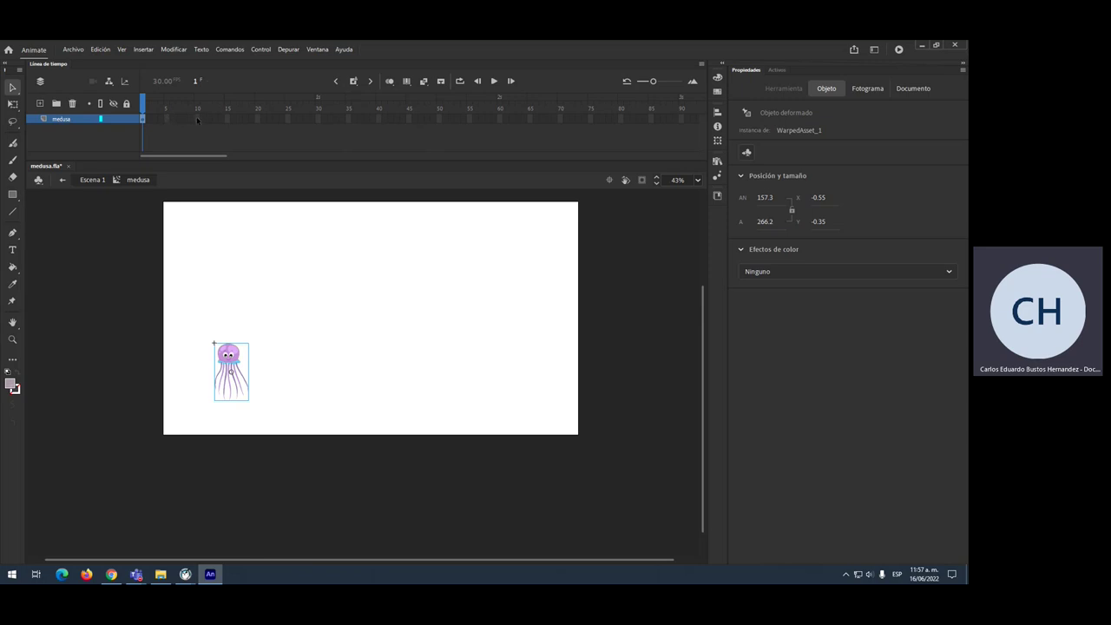
drag(235, 374, 219, 446)
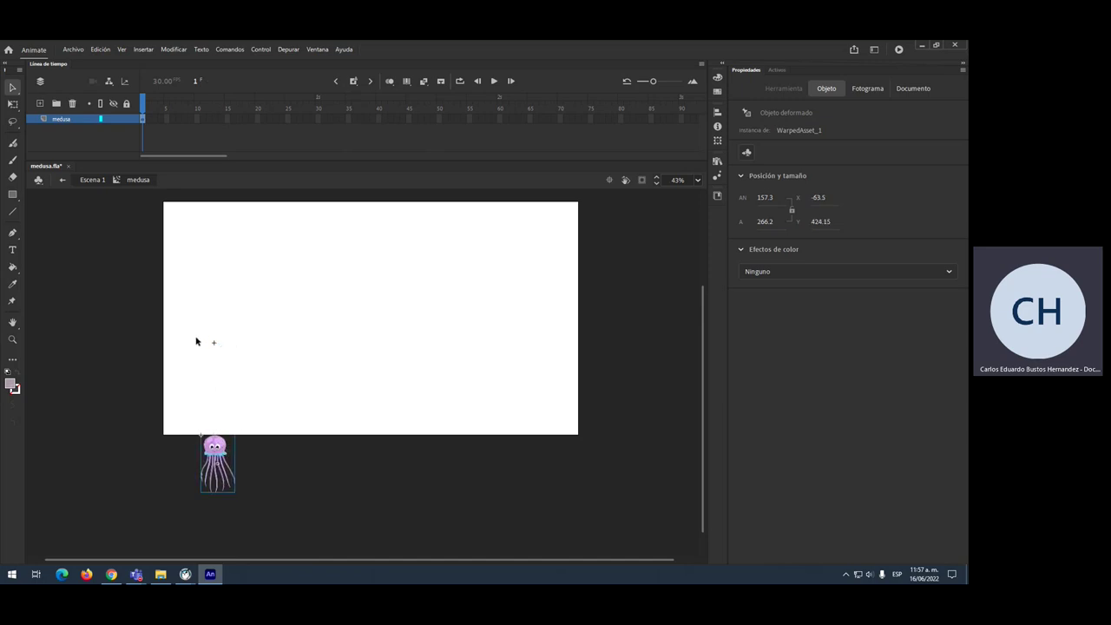
scroll(481, 229, up, 1)
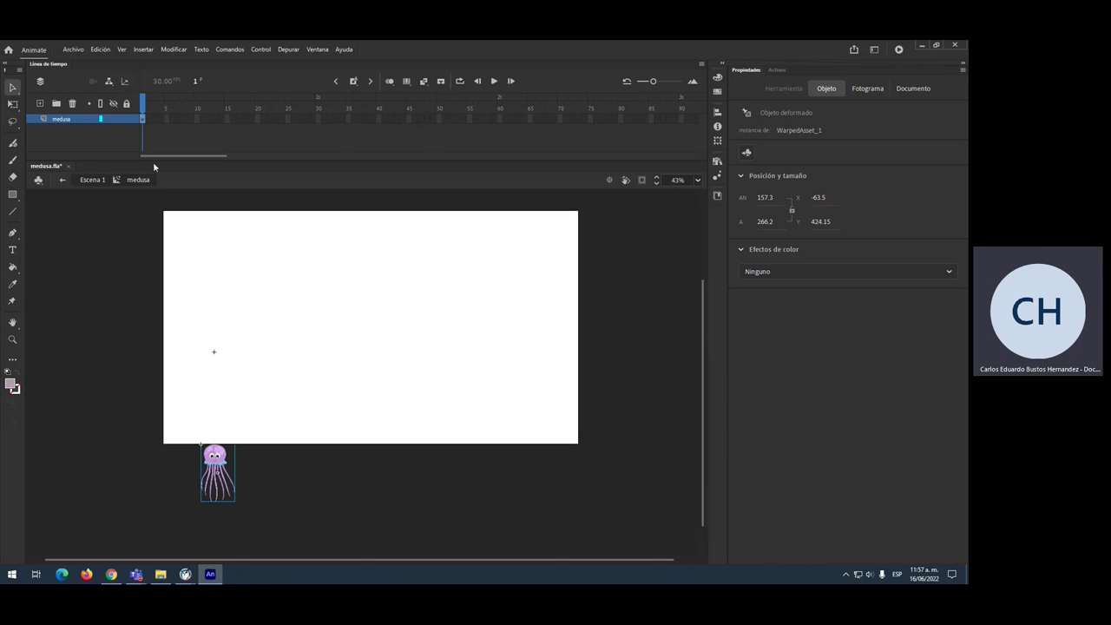
Step: Add a keyframe at frame 5 and move the jellyfish up inside the stage's lower edge, to Y 144.25
click(166, 119)
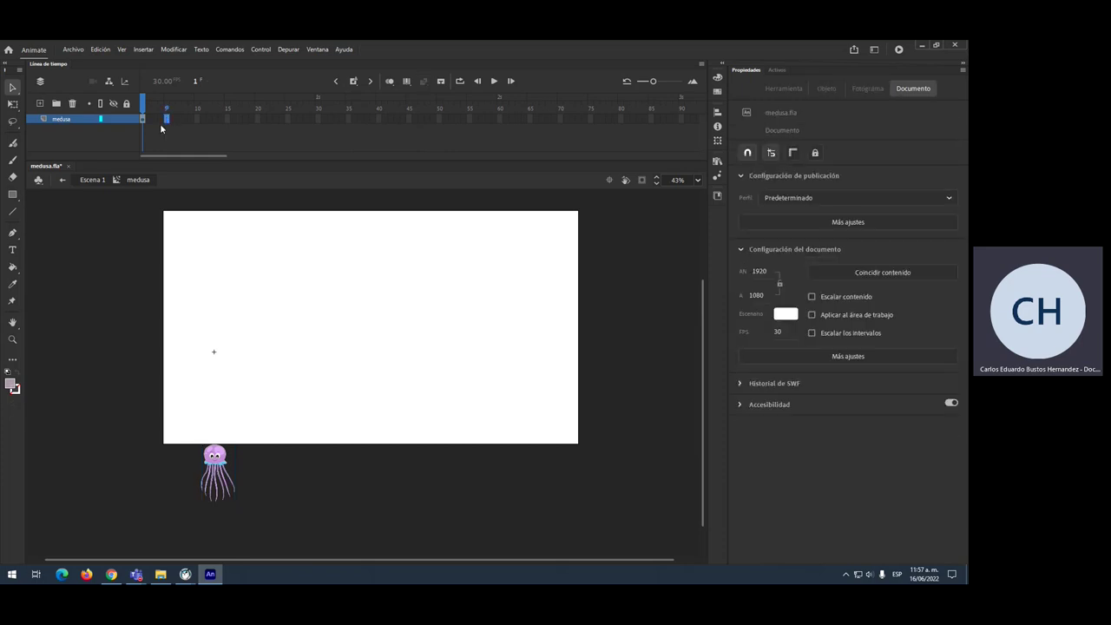
key(F5)
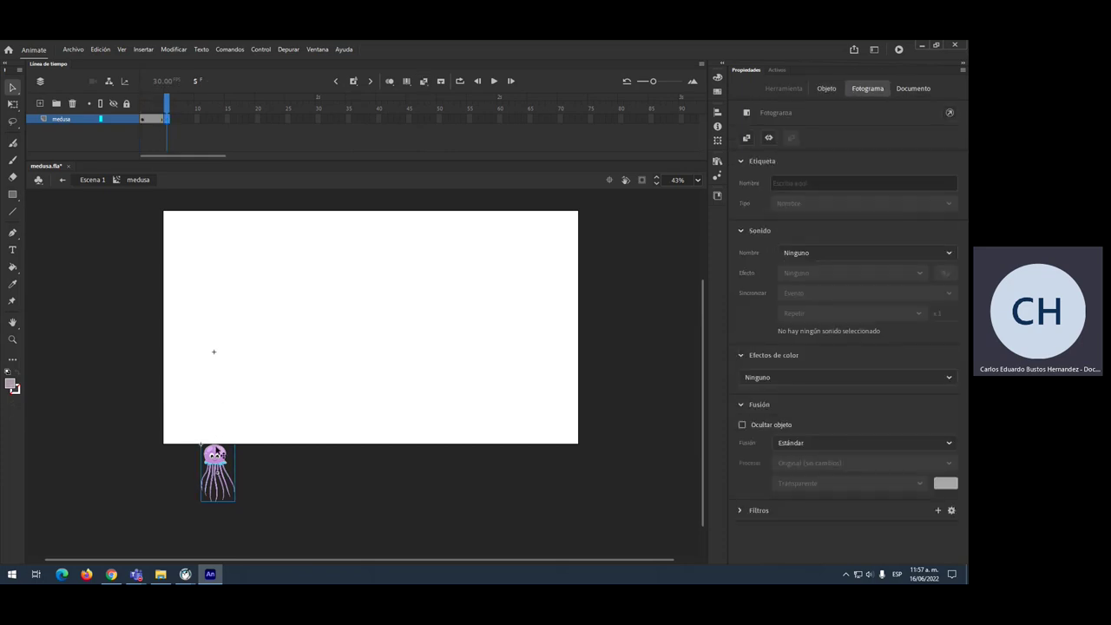
drag(215, 454, 222, 397)
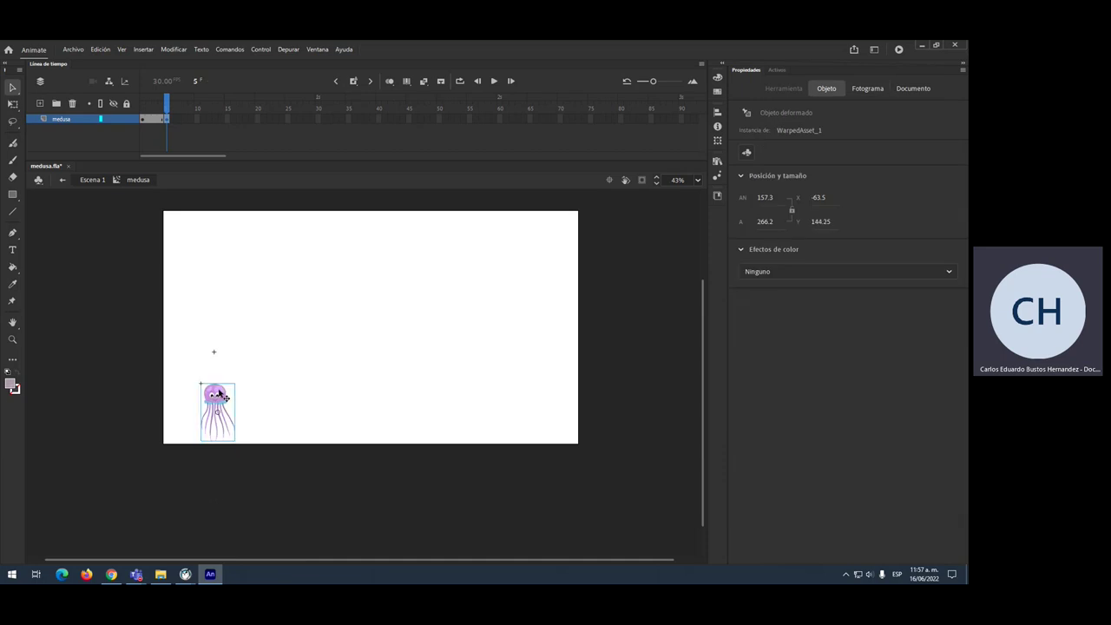
Step: At frame 5, use the Asset Warp tool to bend the middle tentacle and the three right tentacles upward
click(12, 300)
mouse_move(237, 433)
mouse_down()
mouse_move(234, 418)
mouse_move(237, 442)
mouse_up()
key(ctrl+4)
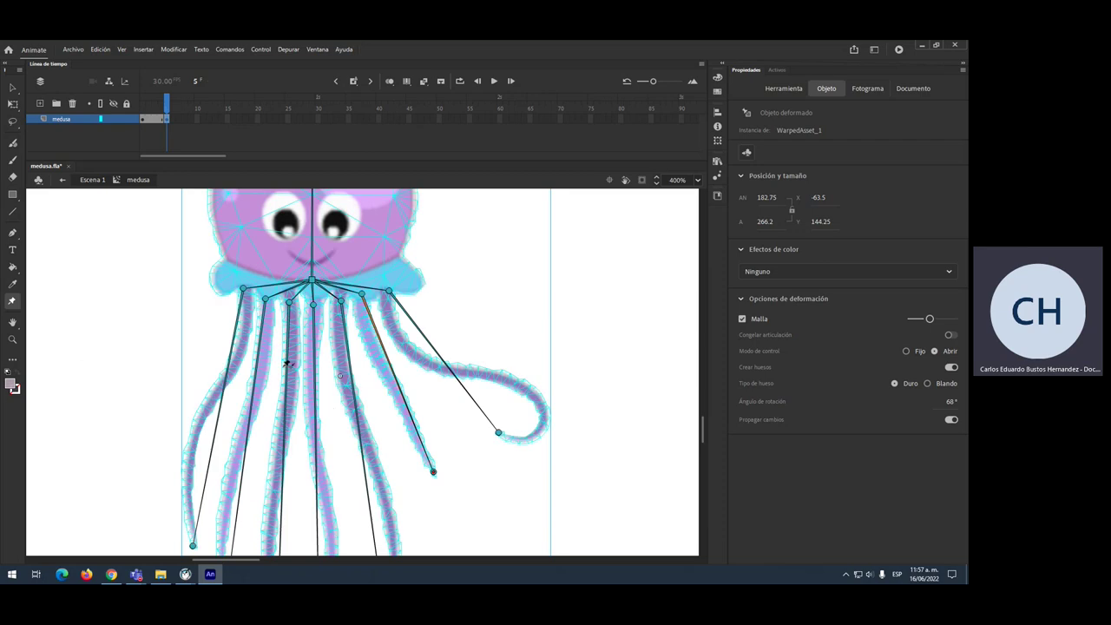
scroll(396, 439, down, 2)
scroll(397, 439, up, 2)
alt+scroll(397, 436, down, 1)
scroll(393, 418, down, 1)
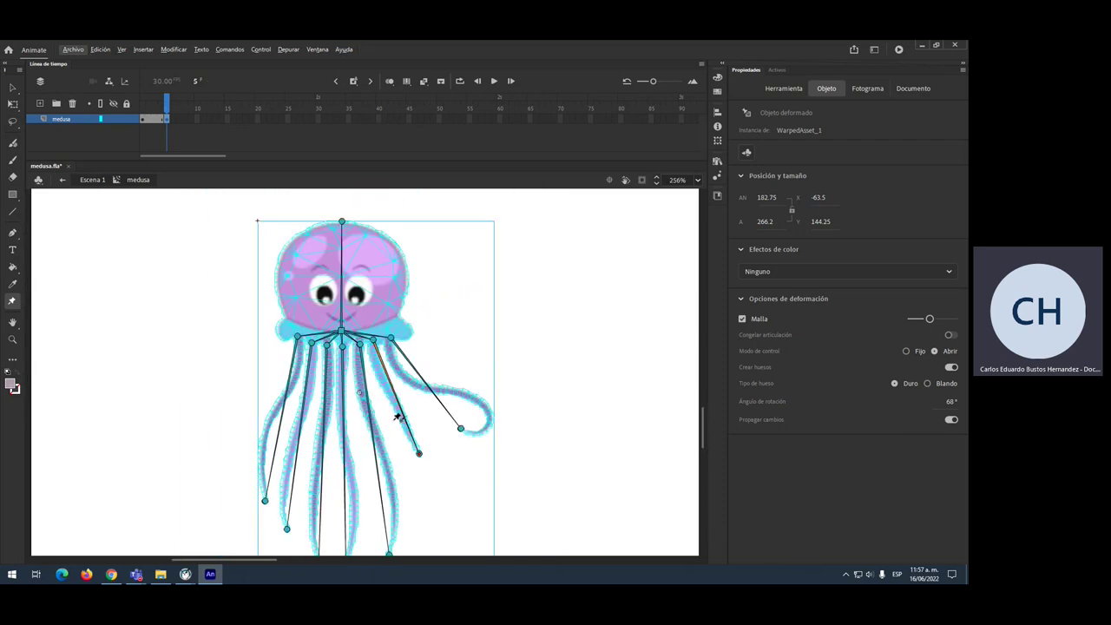
scroll(425, 416, down, 1)
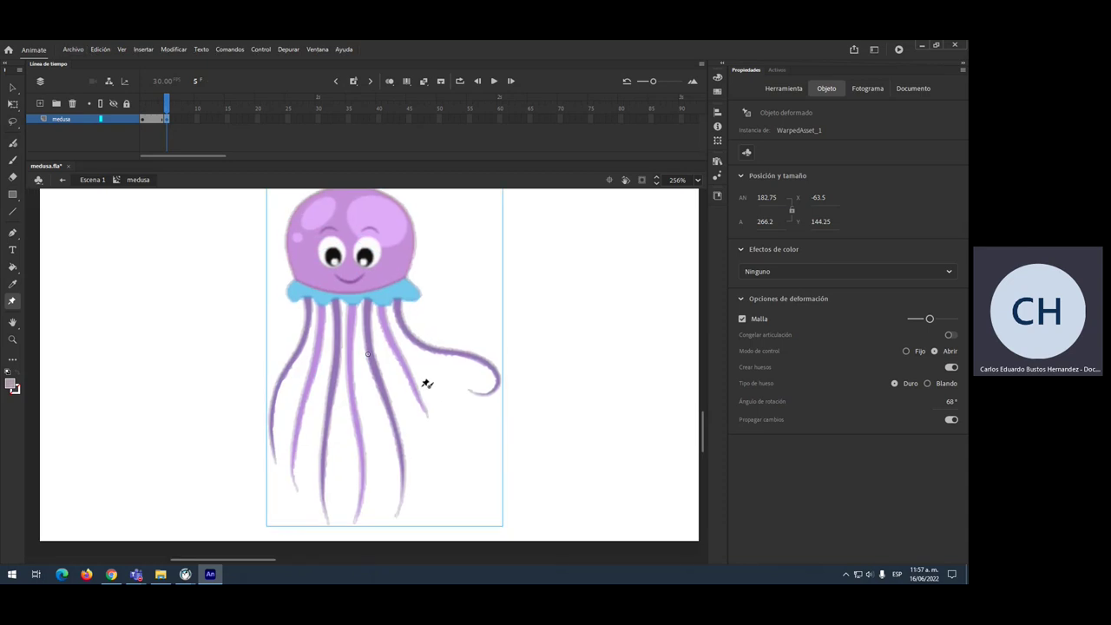
drag(398, 519, 389, 445)
drag(354, 524, 350, 426)
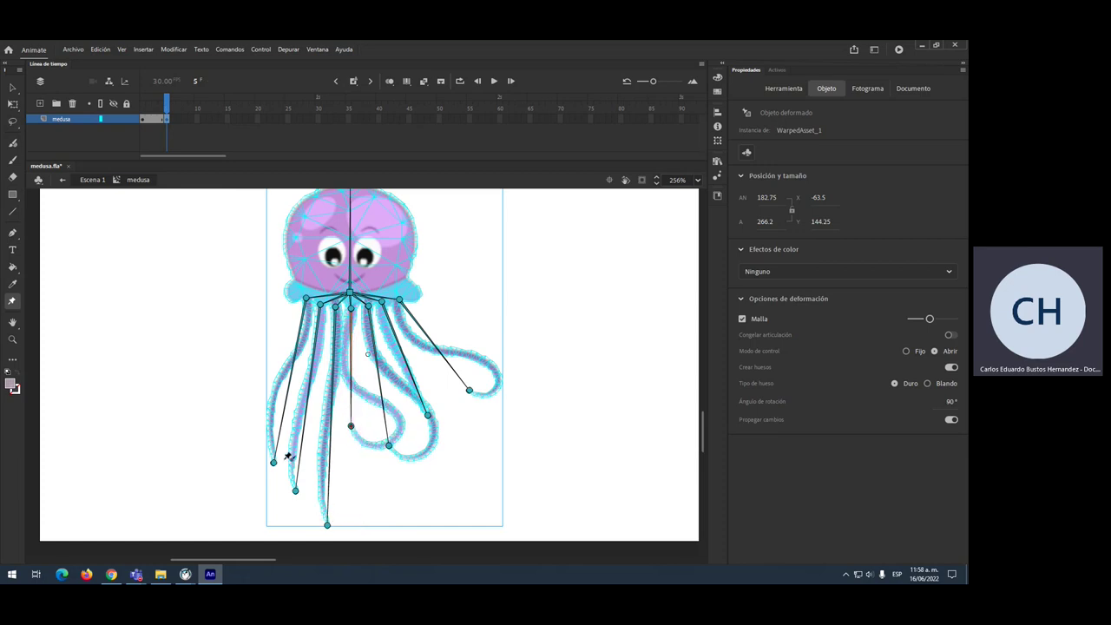
Step: At frame 5, curl the jellyfish's three left tentacles outward and upward by their tip joints
drag(273, 461, 221, 365)
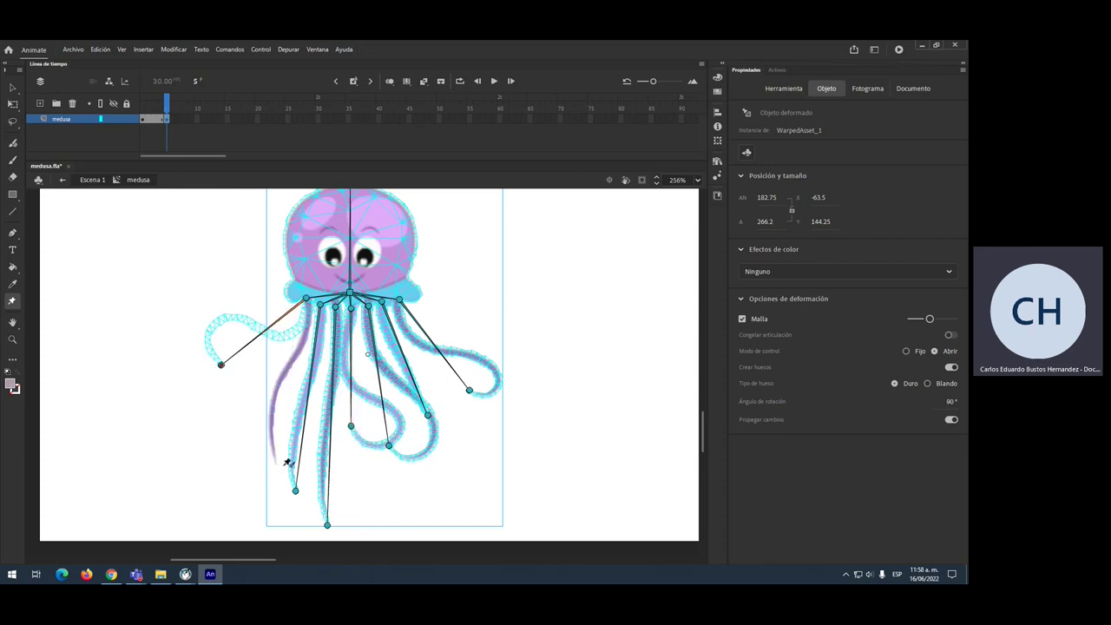
drag(295, 491, 269, 402)
drag(327, 524, 324, 422)
mouse_move(173, 102)
mouse_down()
mouse_move(155, 104)
mouse_move(166, 105)
mouse_up()
Step: Insert a keyframe at frame 10, move the jellyfish up to Y 114.45, and undo the stretch of its head
click(197, 119)
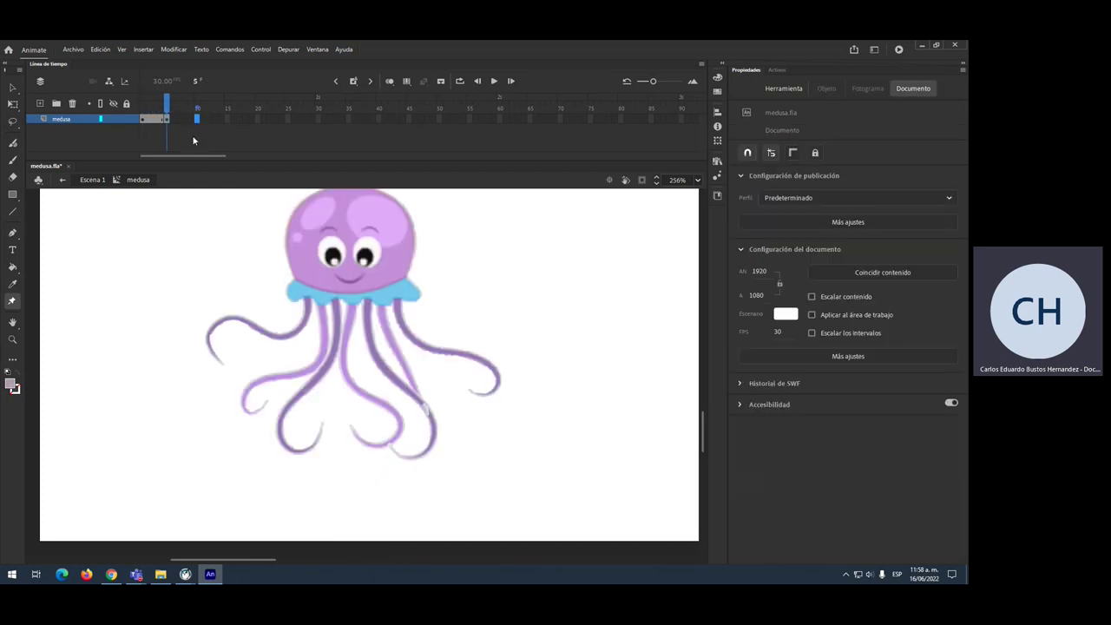
key(F6)
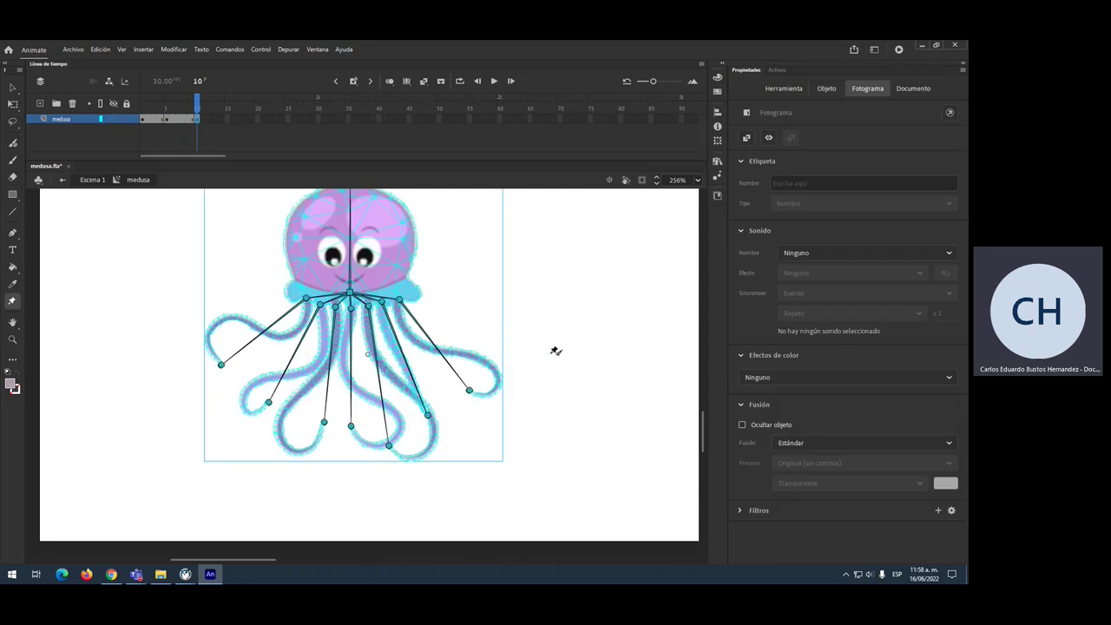
scroll(549, 342, down, 1)
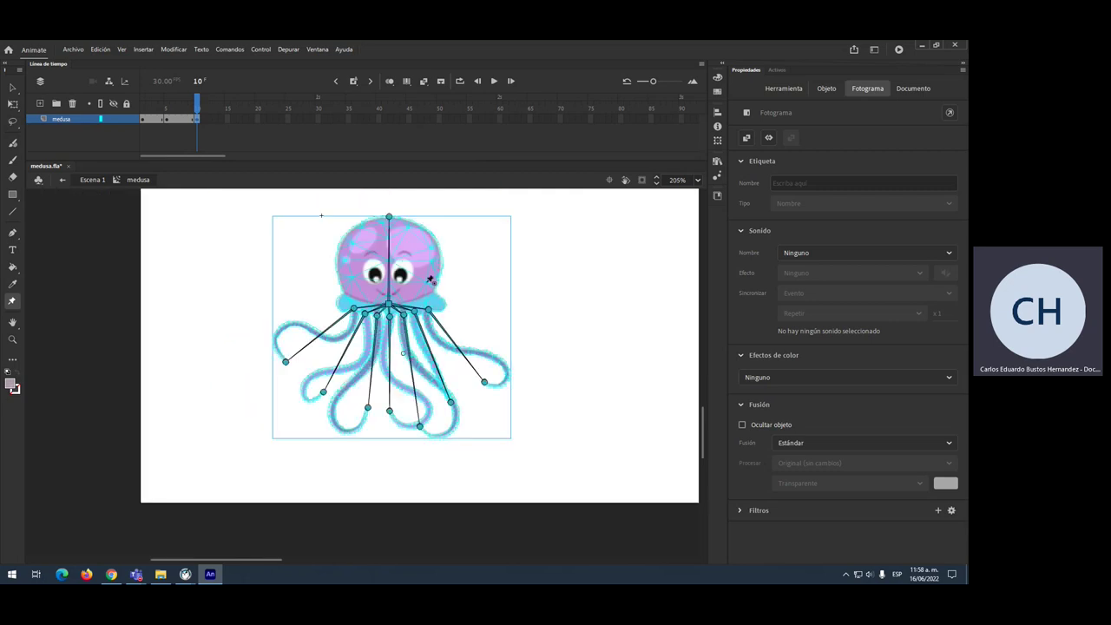
scroll(412, 258, down, 4)
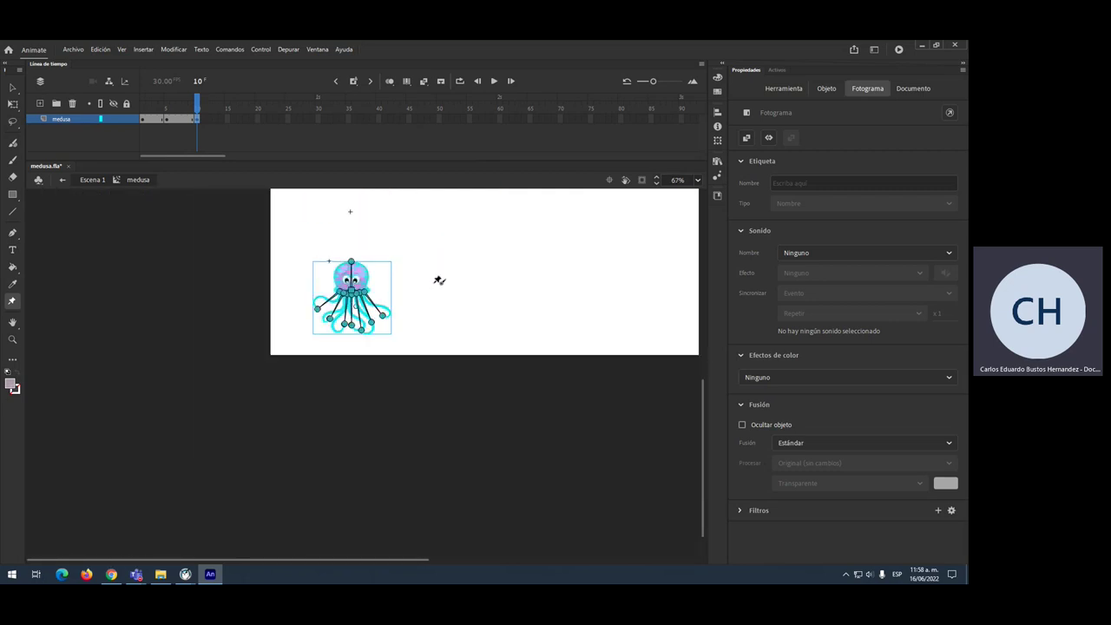
scroll(434, 304, up, 3)
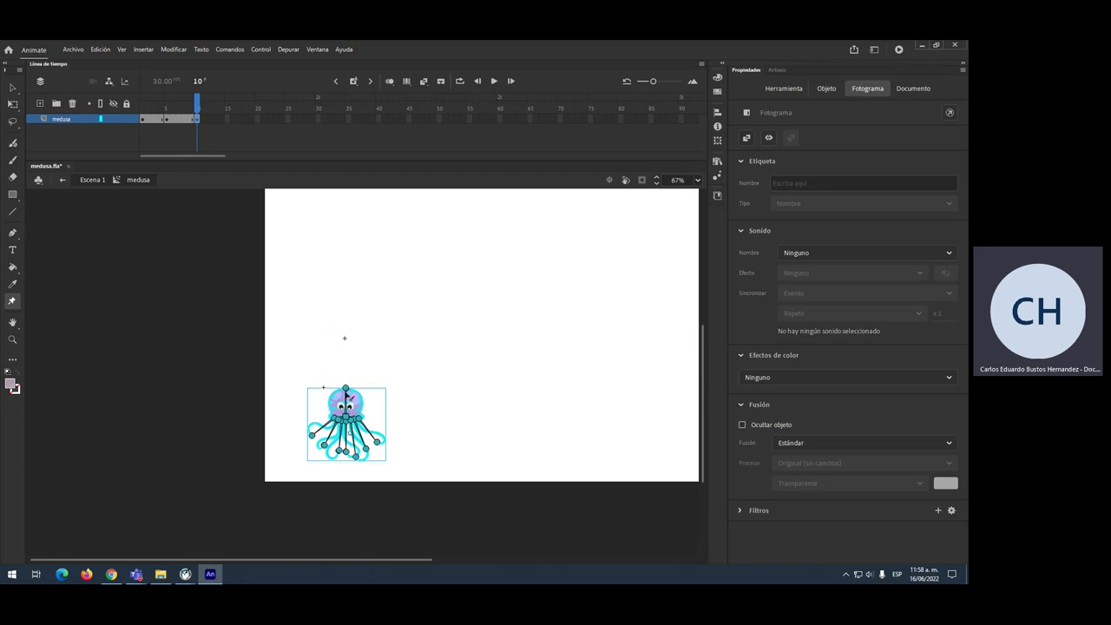
drag(346, 419, 346, 336)
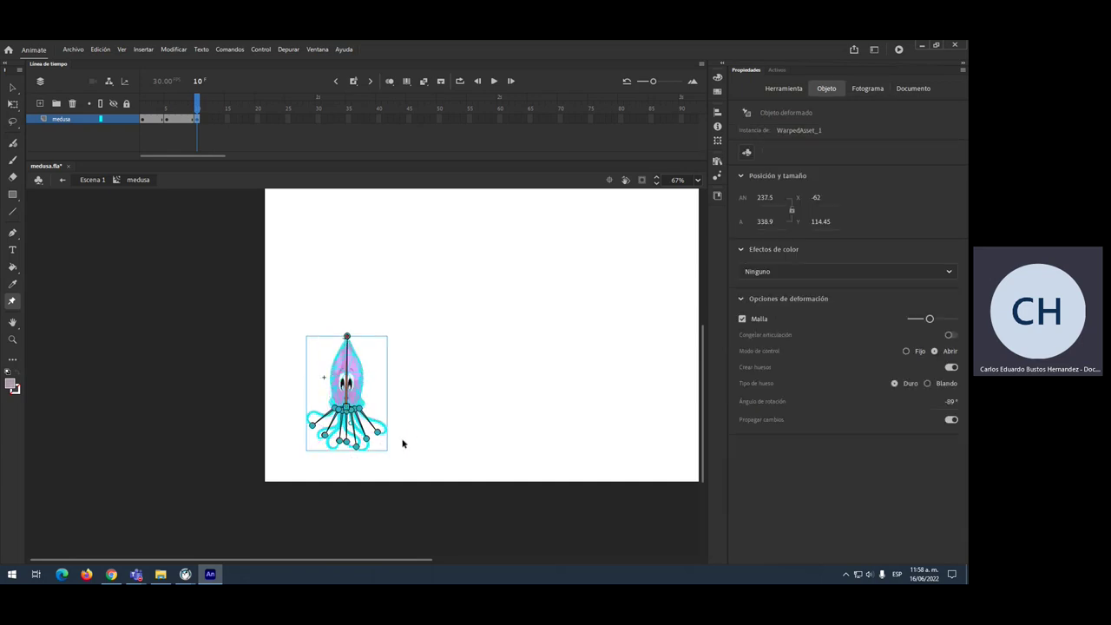
click(403, 443)
key(ctrl+z)
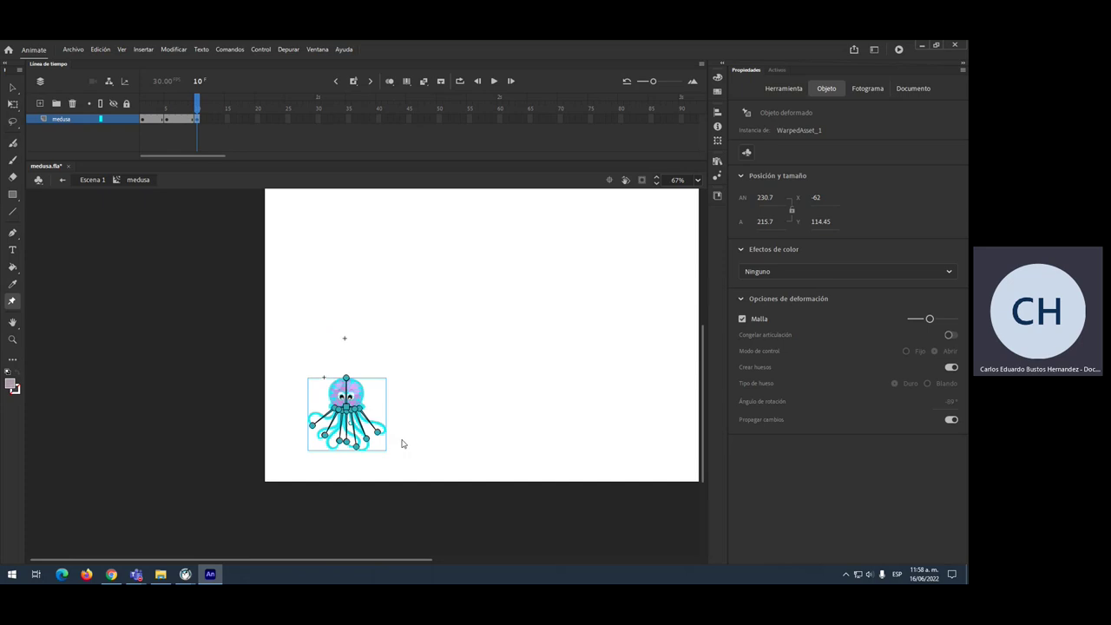
Step: At frame 10, raise and spread the jellyfish's tentacle tips slightly further than in the previous pose
mouse_move(384, 437)
mouse_down()
mouse_move(382, 422)
mouse_move(357, 448)
mouse_move(362, 434)
mouse_move(307, 420)
mouse_move(329, 443)
mouse_move(320, 425)
mouse_move(351, 445)
mouse_move(347, 434)
mouse_move(360, 443)
mouse_move(372, 428)
mouse_up()
mouse_move(197, 101)
mouse_down()
mouse_move(171, 102)
mouse_move(198, 102)
mouse_up()
click(197, 108)
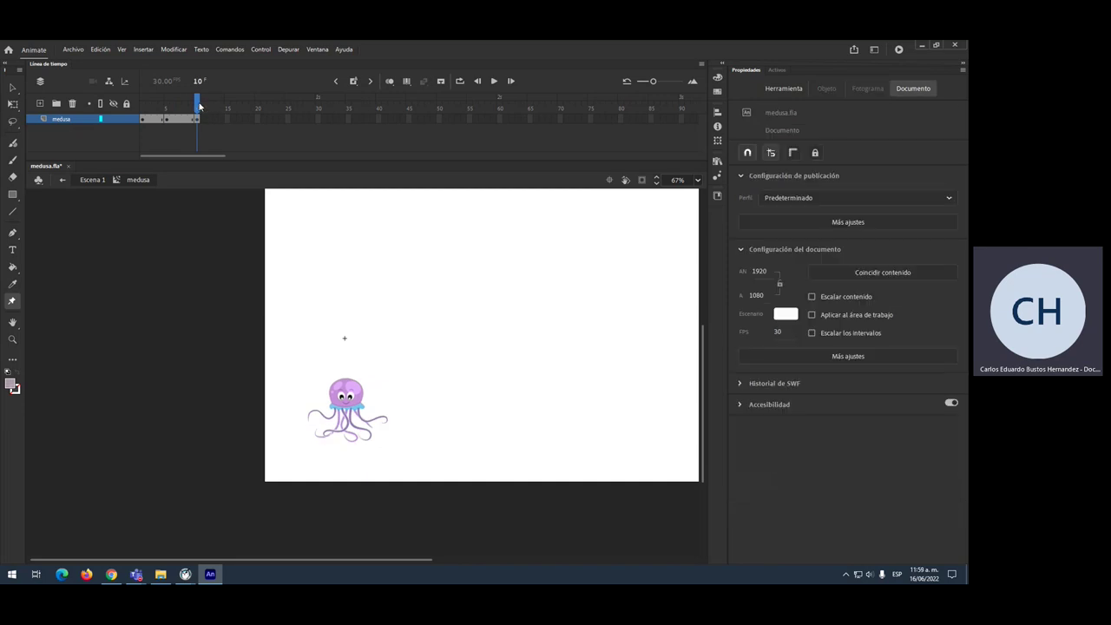
Step: Insert a keyframe at frame 20 and move the jellyfish up to Y -88.3
click(258, 119)
key(F6)
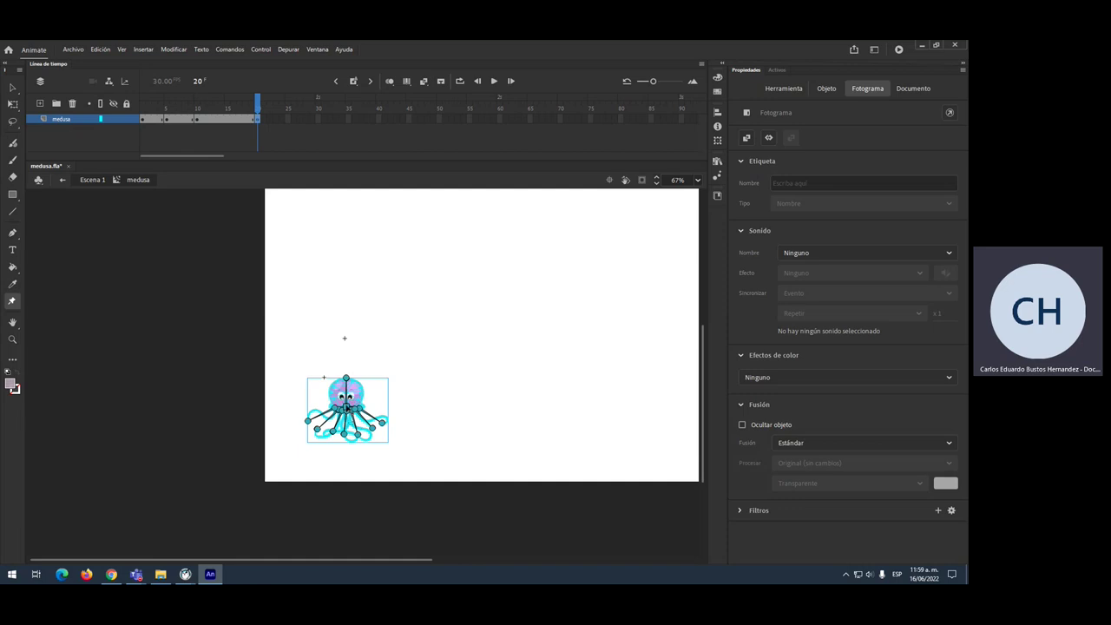
drag(345, 406, 346, 339)
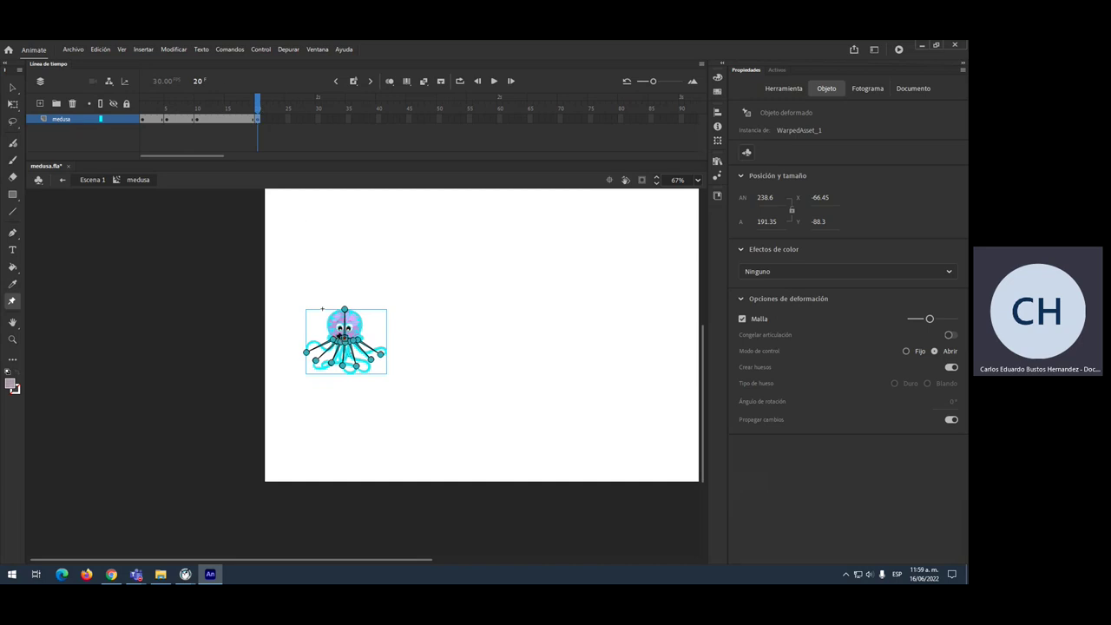
Step: At frame 20, pull all the tentacle tips downward so the tentacles hang straight and close together
drag(381, 358, 363, 412)
click(371, 364)
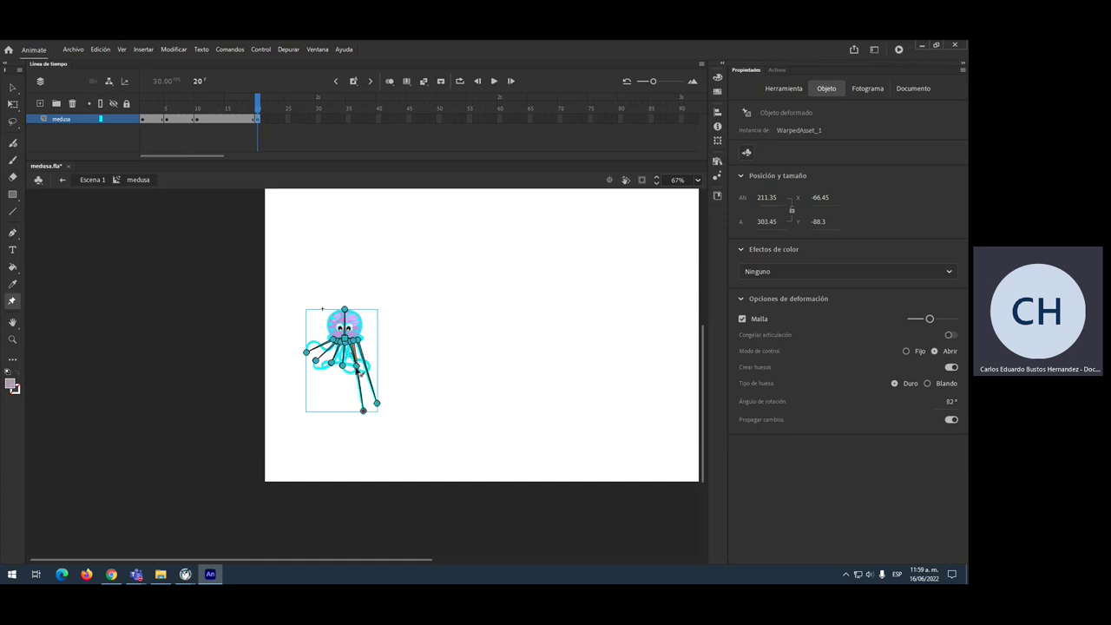
drag(341, 368, 344, 417)
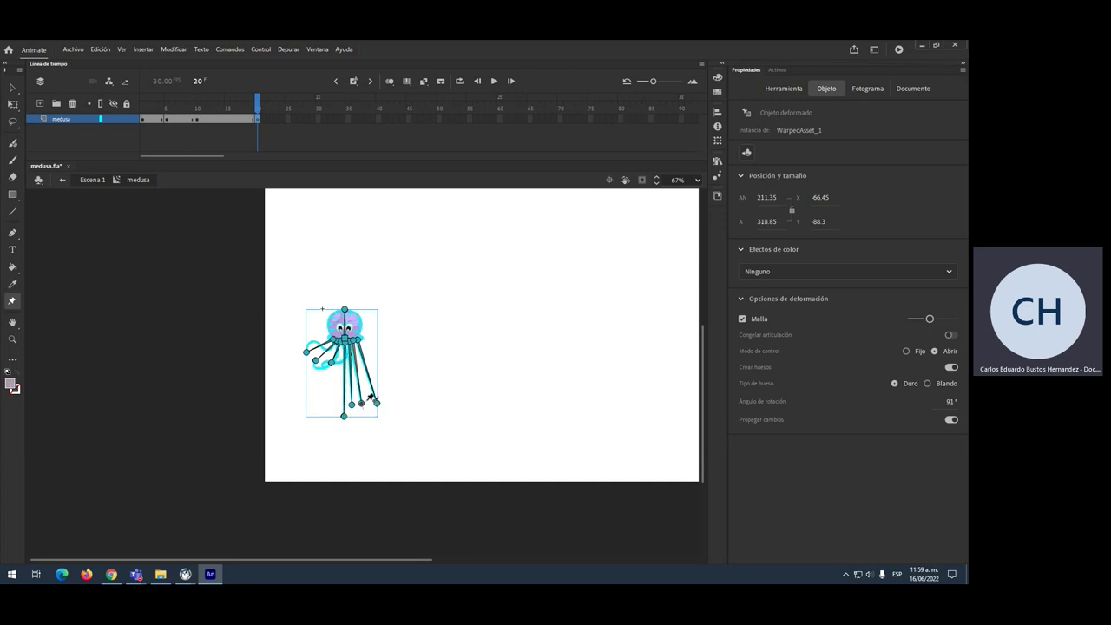
click(363, 402)
drag(363, 406, 340, 405)
drag(316, 360, 327, 393)
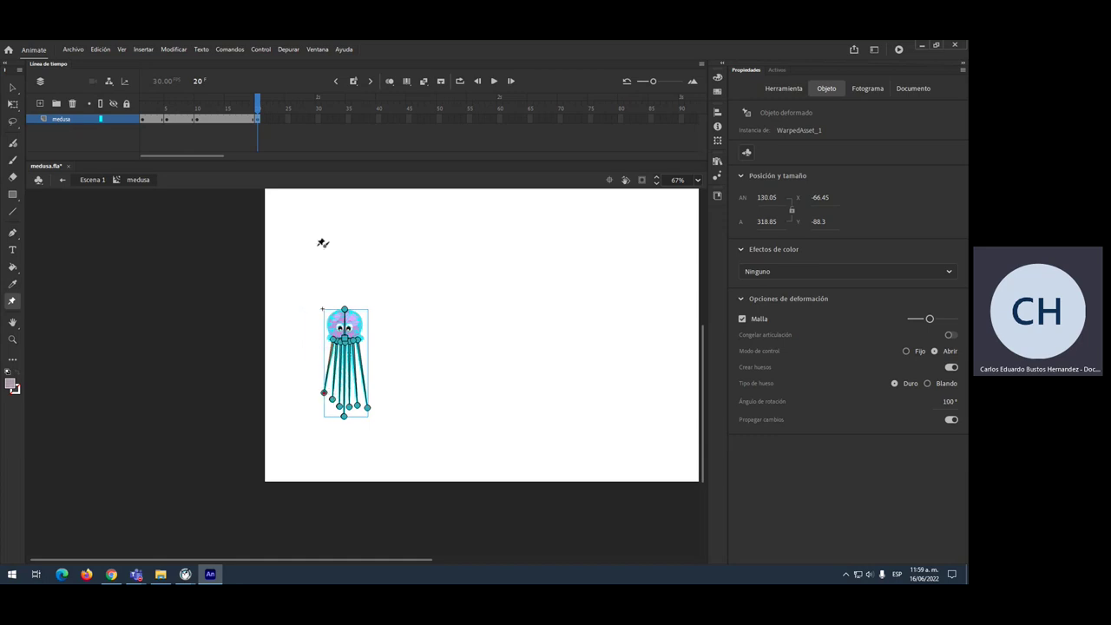
mouse_move(260, 114)
mouse_down()
mouse_move(142, 110)
mouse_move(265, 103)
mouse_up()
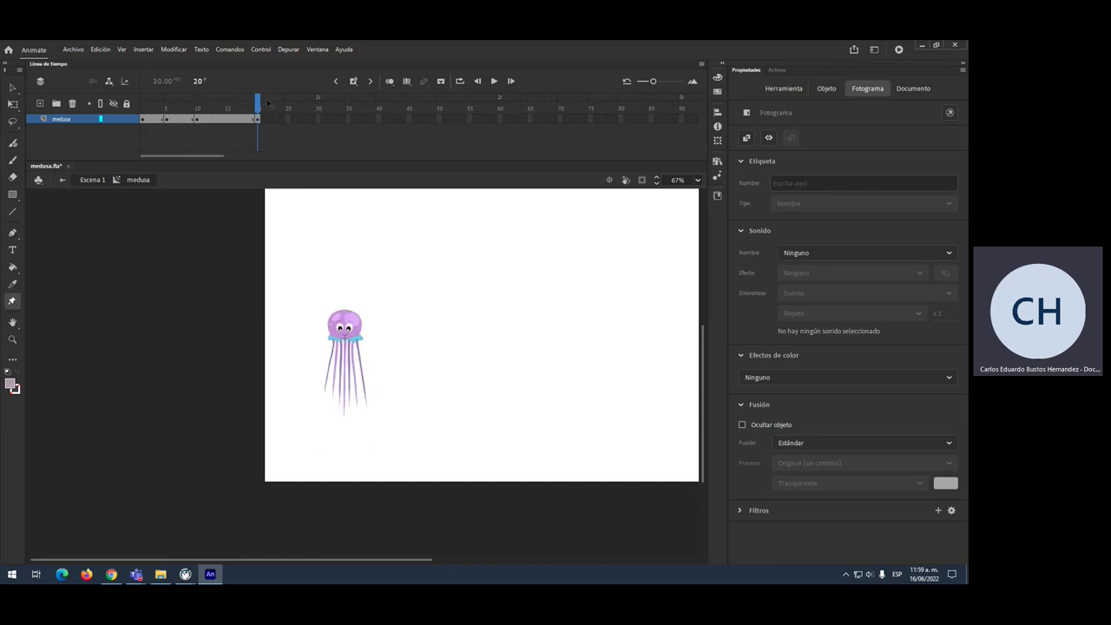
Step: Insert a keyframe at frame 25 and move the straightened jellyfish up to Y -203.1
click(287, 119)
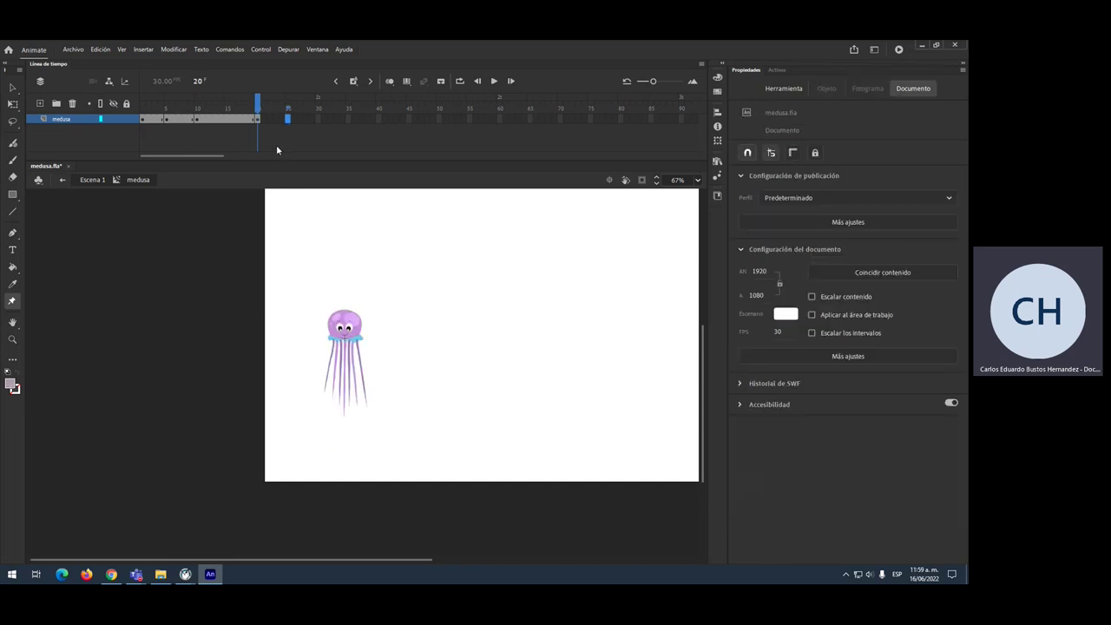
key(F6)
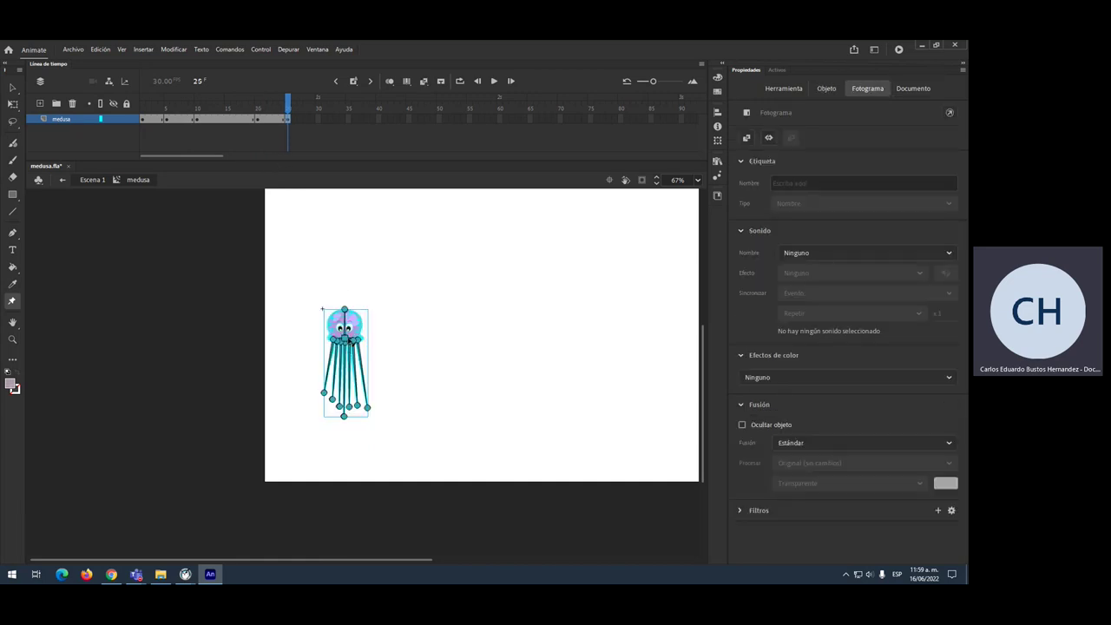
drag(346, 339, 344, 301)
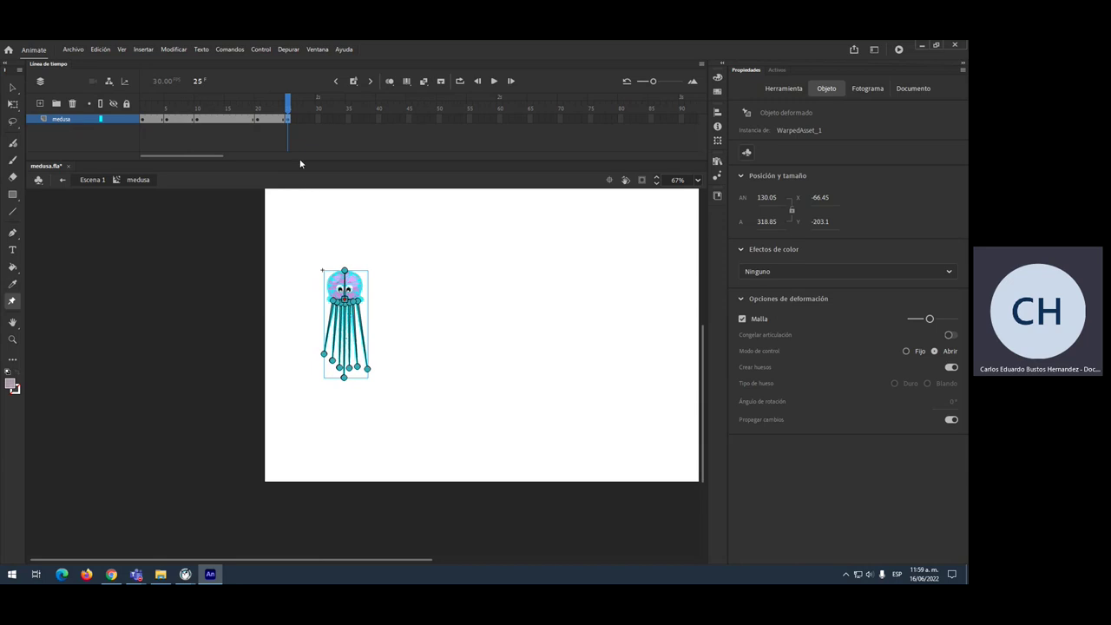
Step: Insert a keyframe at frame 30 and move the jellyfish slightly higher, to Y -226.95
click(318, 118)
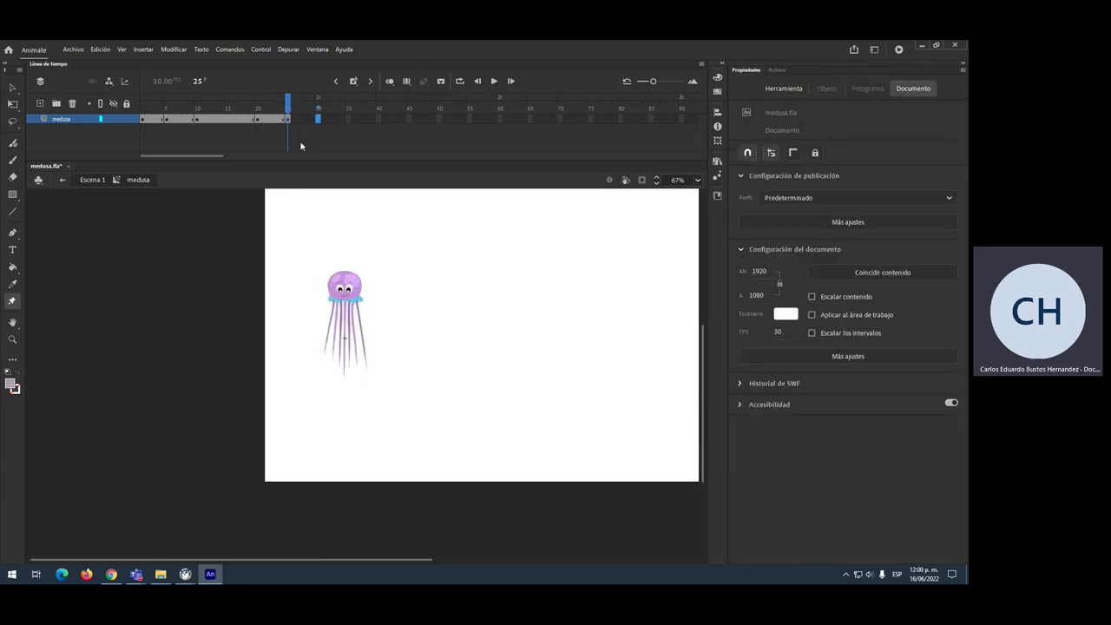
key(F6)
drag(345, 300, 346, 291)
Step: At frame 30, lift and spread the tentacle tips outward so the tentacles start to curl
drag(370, 363, 302, 311)
drag(333, 352, 323, 325)
click(343, 371)
drag(344, 363, 342, 339)
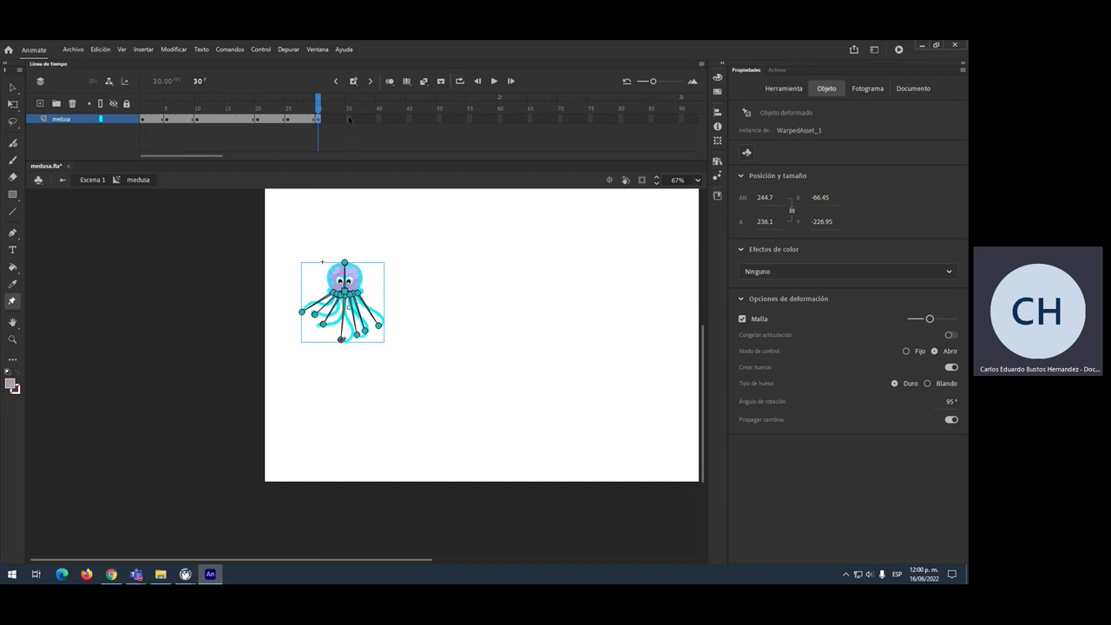
Step: Add a keyframe at frame 35 that raises the jellyfish to Y -264.2 with its tentacle tips curled higher
click(349, 120)
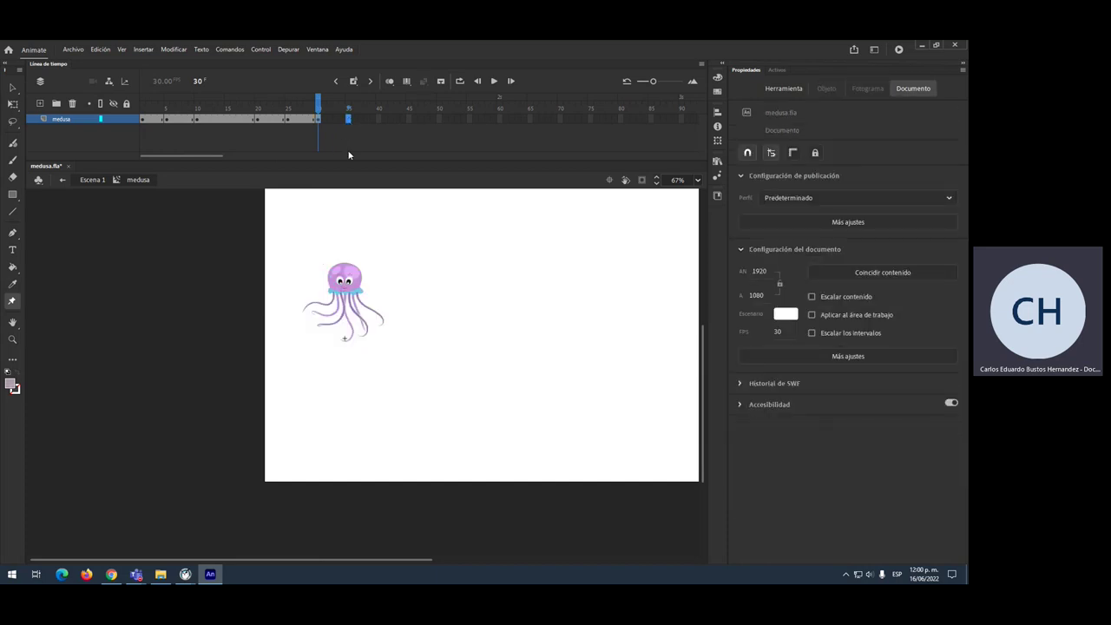
drag(345, 292, 345, 279)
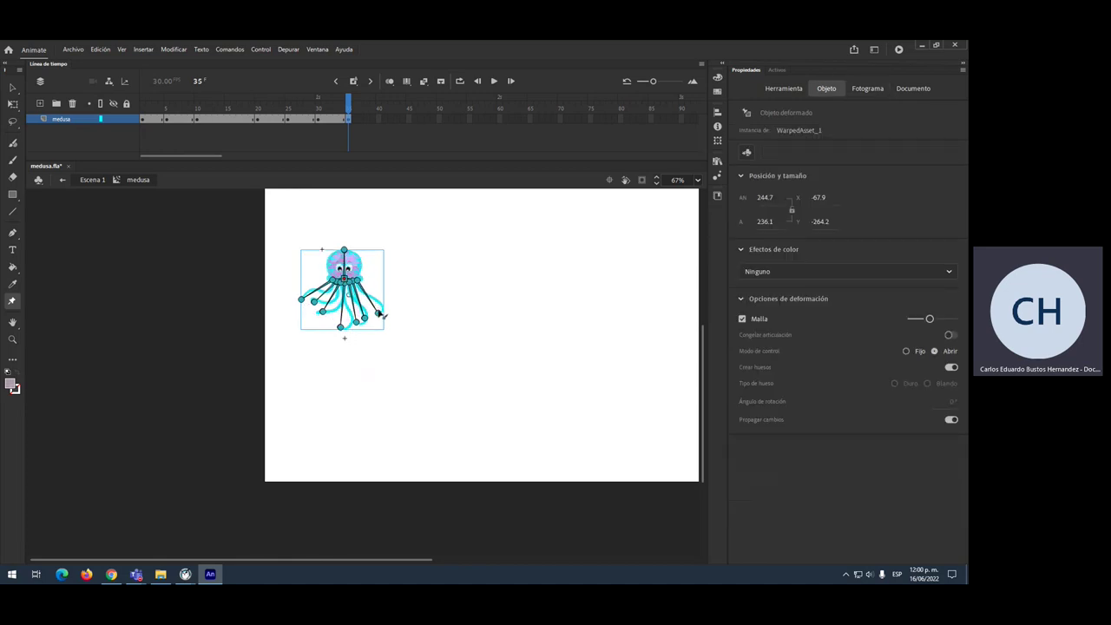
drag(380, 313, 343, 313)
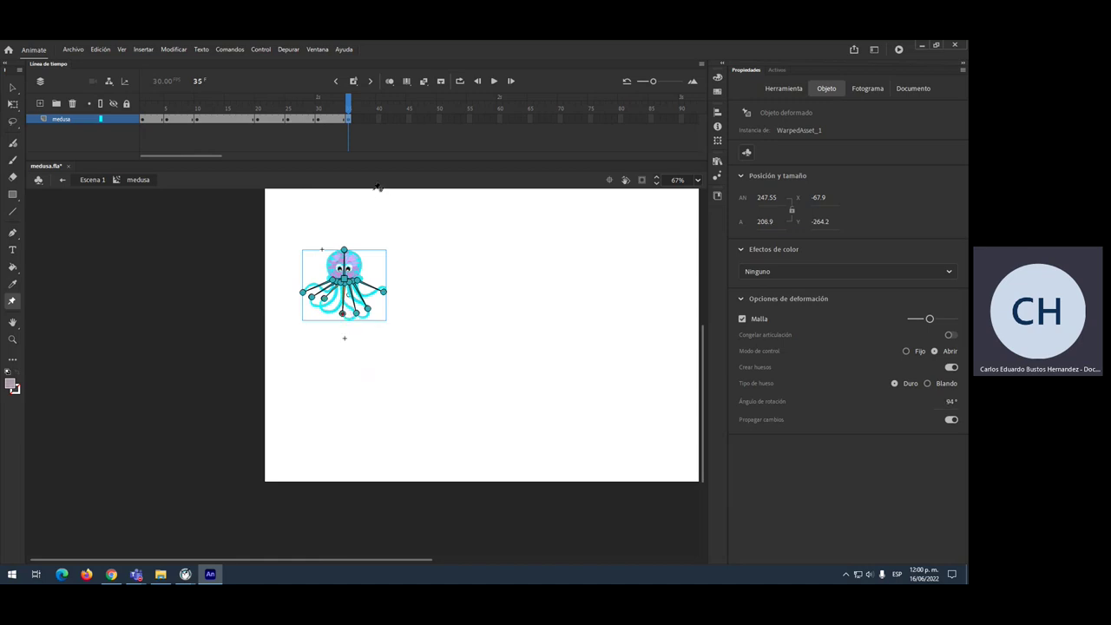
click(351, 106)
Step: Add a keyframe at frame 45 and move the jellyfish near the stage's upper edge, to X -64.9 and Y -531.05
click(409, 118)
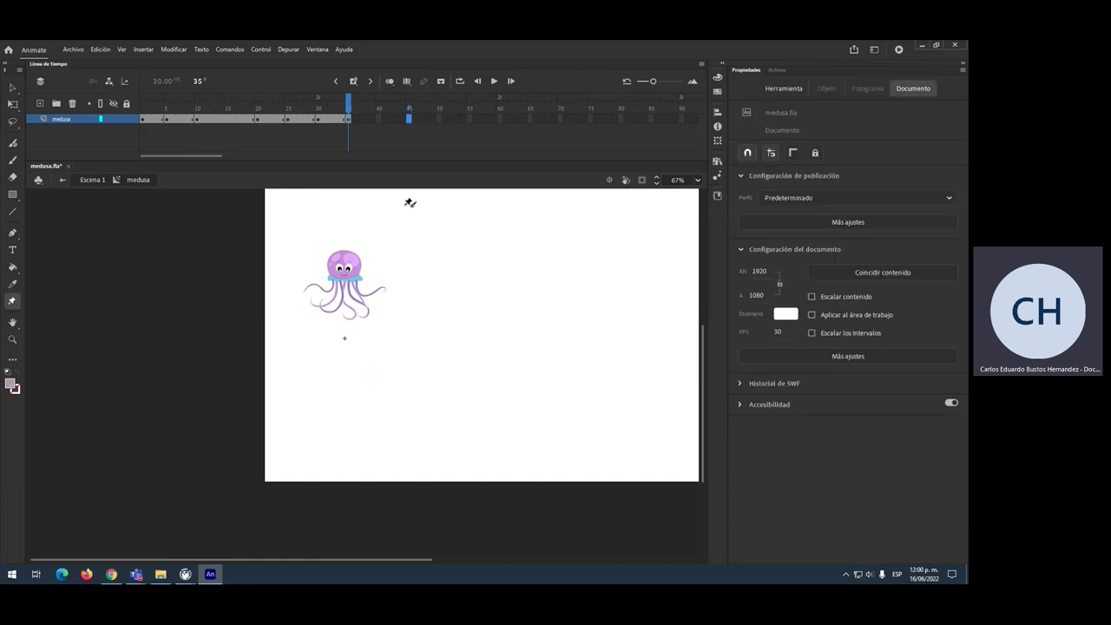
scroll(426, 278, up, 5)
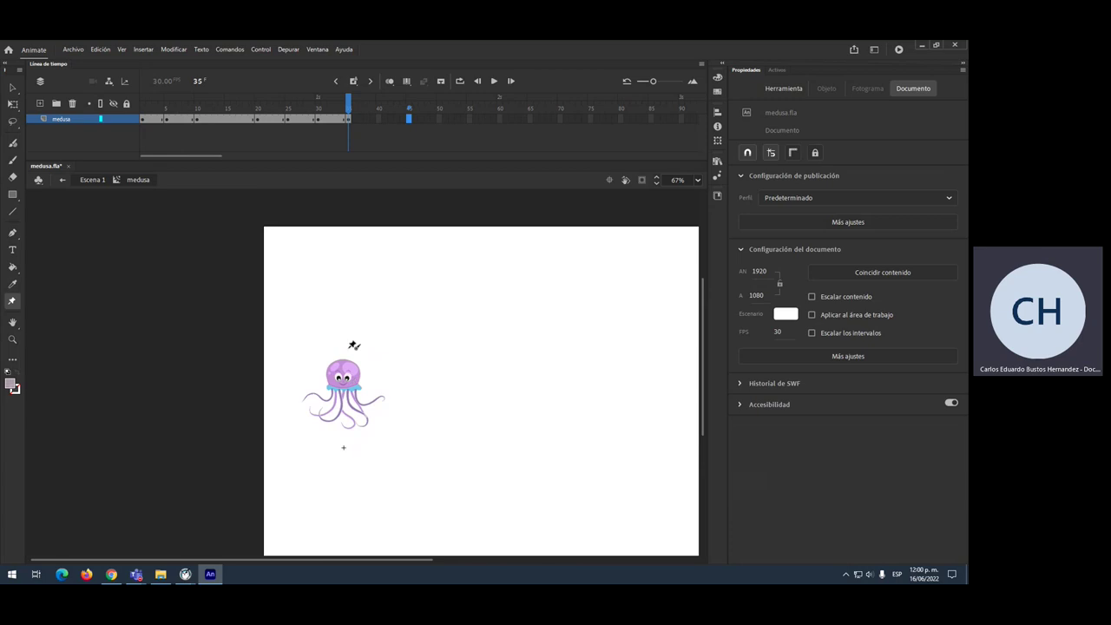
click(344, 391)
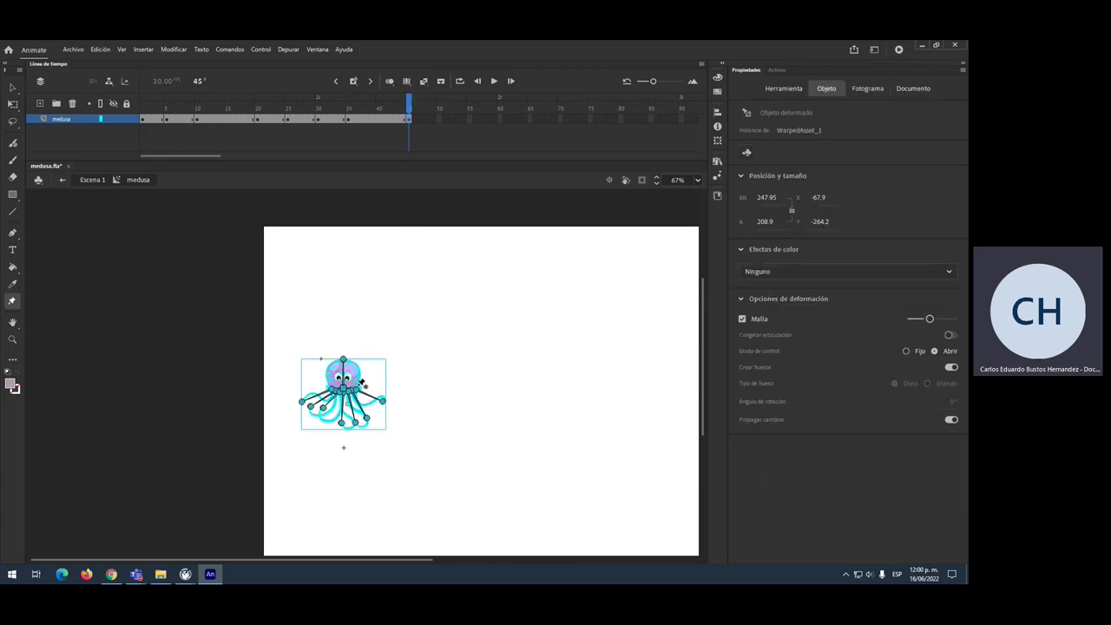
drag(344, 389, 345, 297)
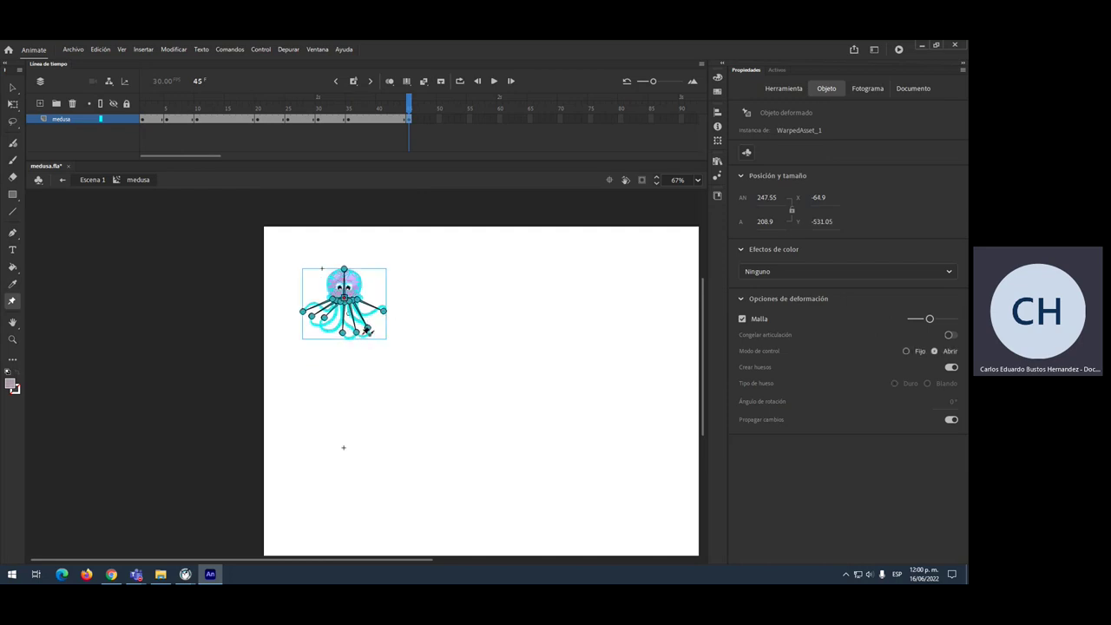
Step: At frame 45, pull all the tentacle tips down so the jellyfish's tentacles hang nearly straight below its head
mouse_move(357, 368)
mouse_down()
mouse_move(354, 397)
mouse_move(356, 381)
mouse_up()
drag(343, 335, 343, 386)
drag(368, 330, 365, 365)
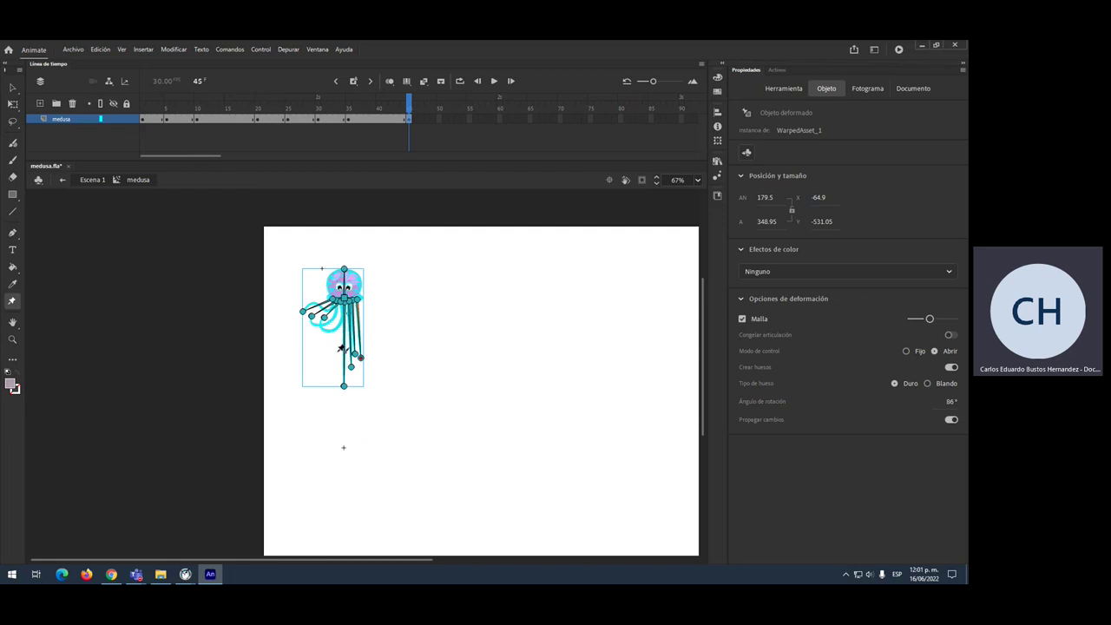
drag(326, 321, 340, 368)
drag(315, 317, 327, 359)
drag(355, 316, 356, 318)
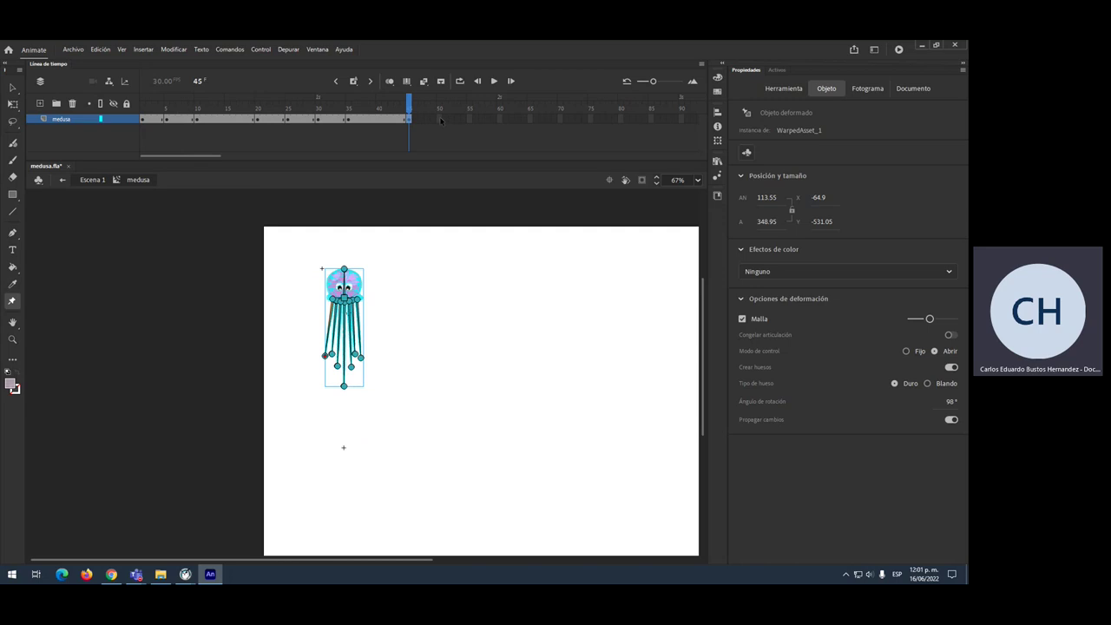
Step: Add a keyframe at frame 50 raising the jellyfish to Y -705.45, and one at frame 55 with its tentacles curled outward
click(440, 119)
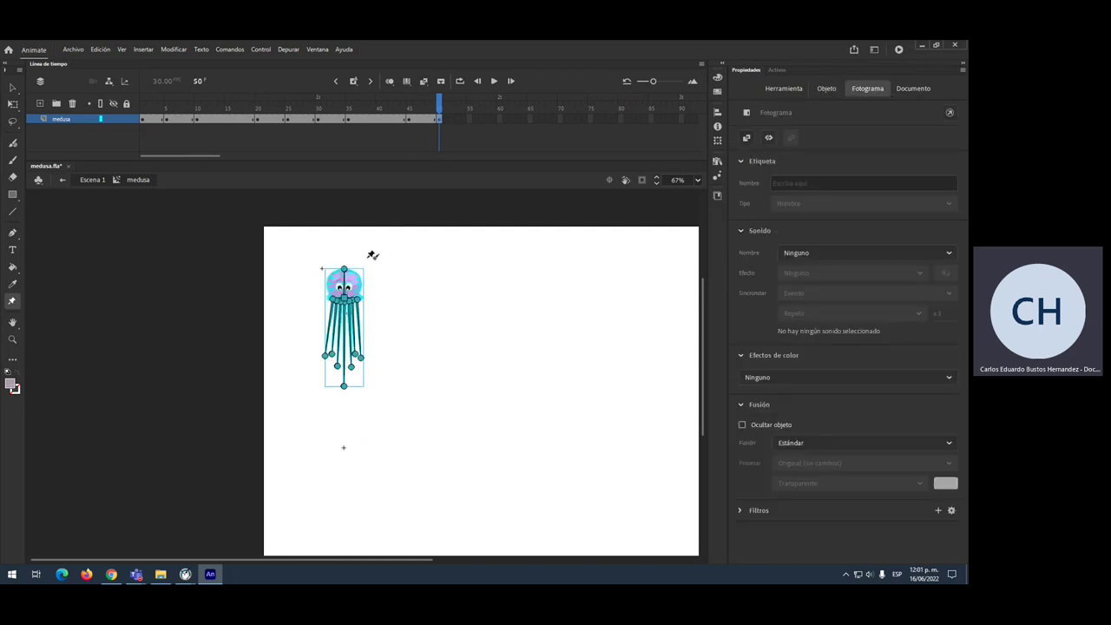
drag(345, 298, 345, 241)
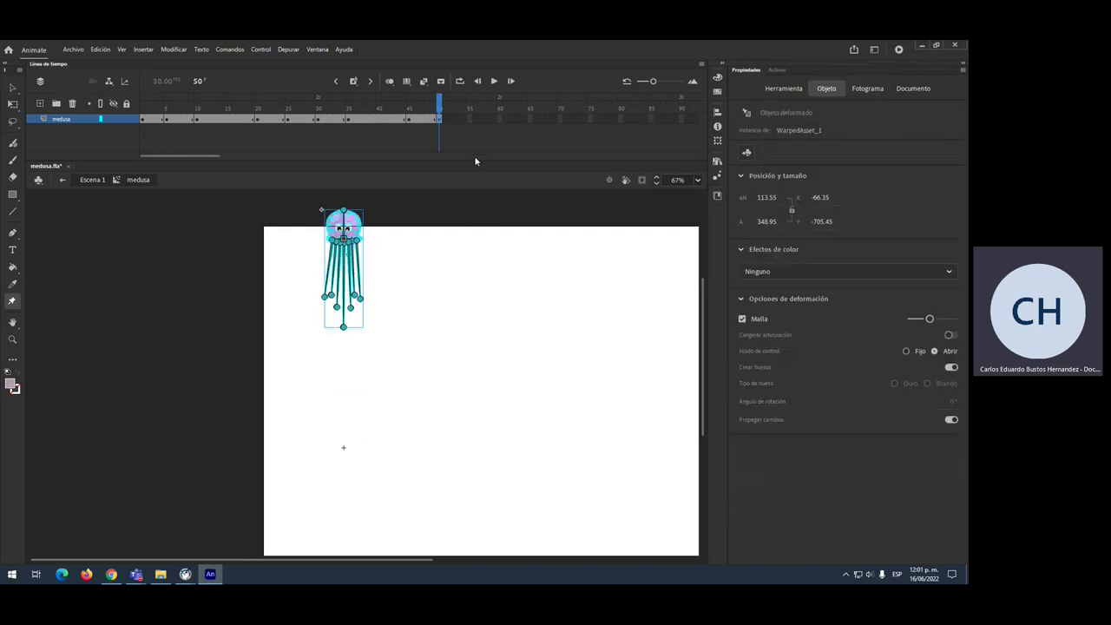
click(470, 117)
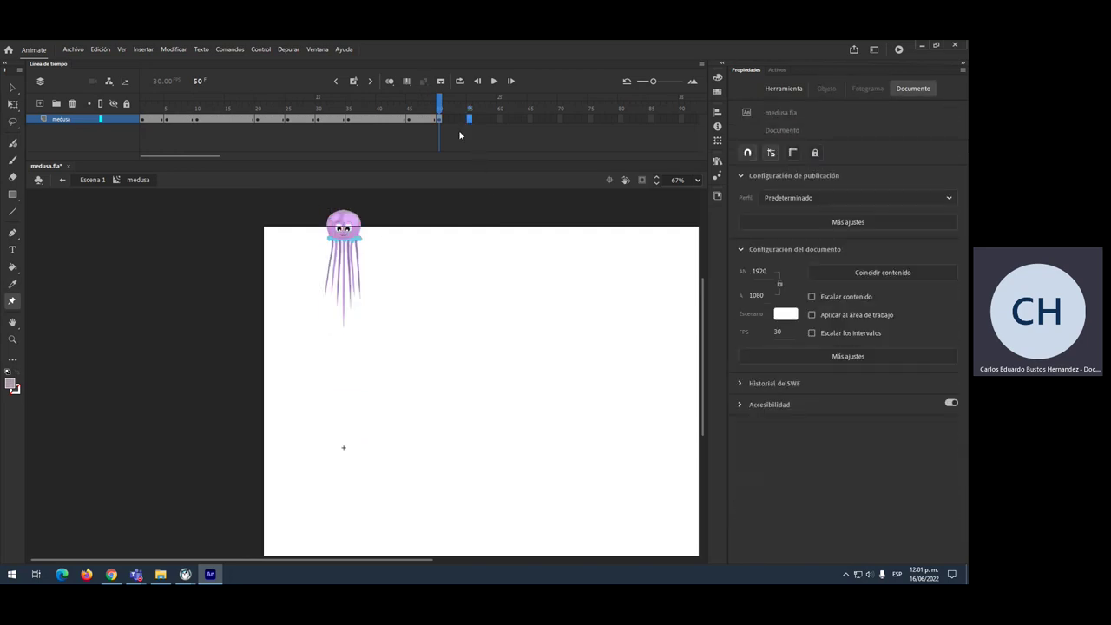
key(F6)
drag(367, 292, 304, 259)
mouse_move(333, 298)
mouse_down()
mouse_move(321, 276)
mouse_move(339, 309)
mouse_move(334, 281)
mouse_up()
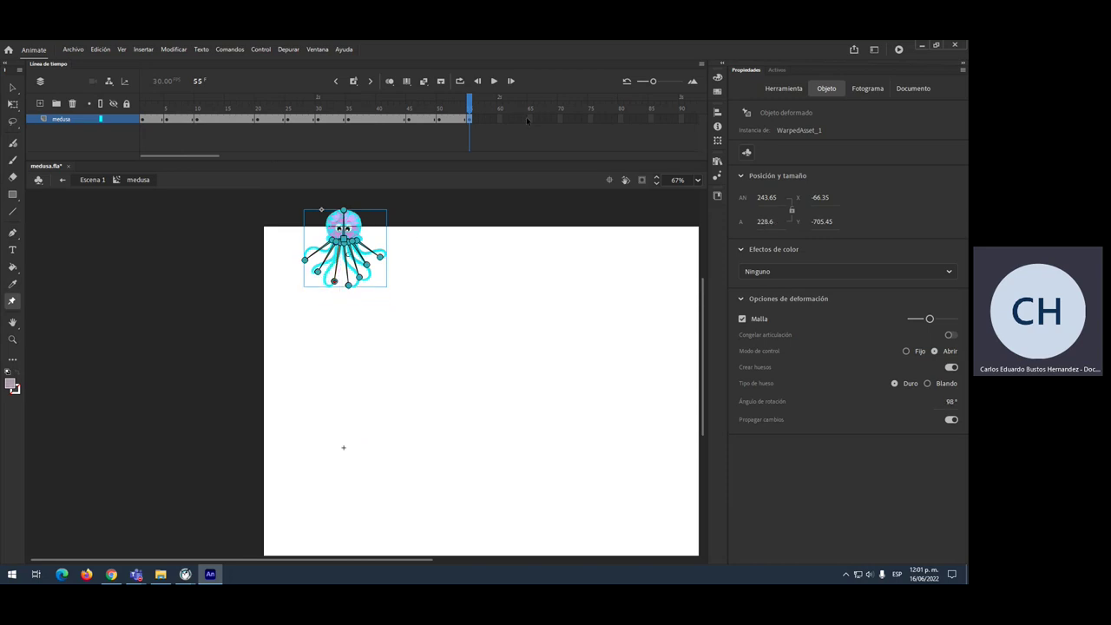
Step: Add a keyframe at frame 60 that raises the jellyfish to Y -736.8 with its tentacle tips curled higher
click(500, 119)
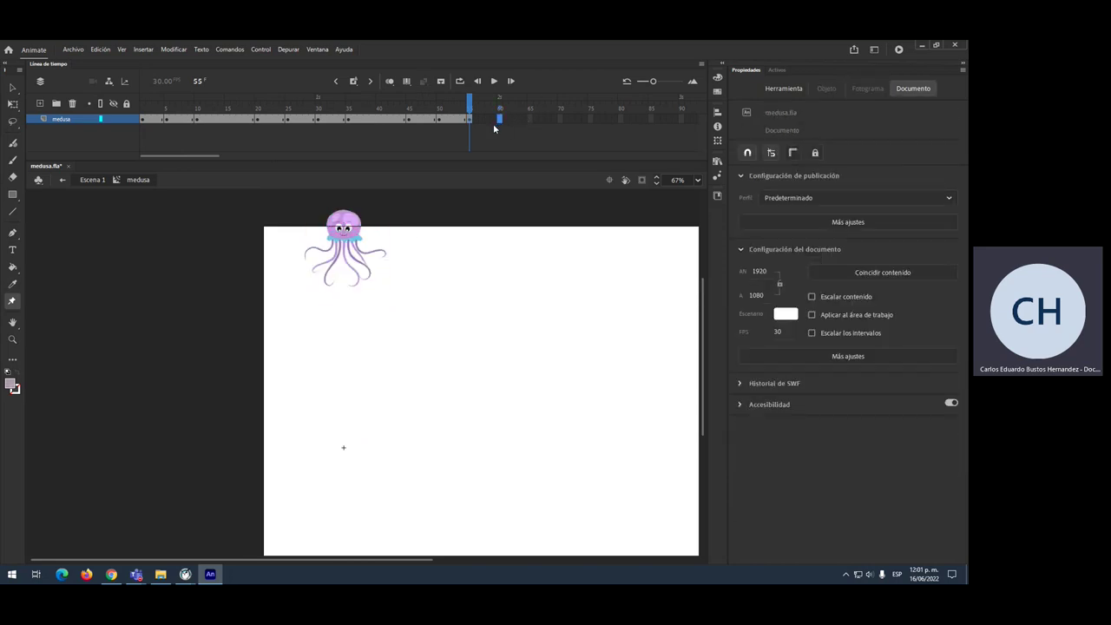
key(F6)
drag(382, 261, 343, 263)
click(308, 243)
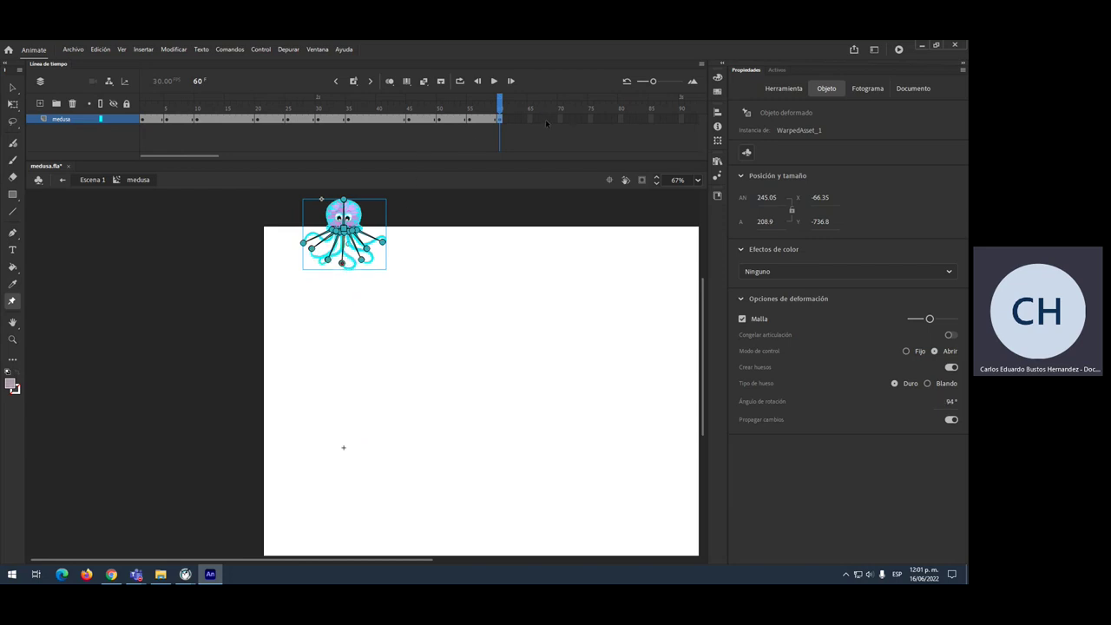
Step: Add a keyframe at frame 70 that moves the jellyfish above the stage to Y -951.45 with its tentacles straightened downward
click(559, 121)
click(556, 132)
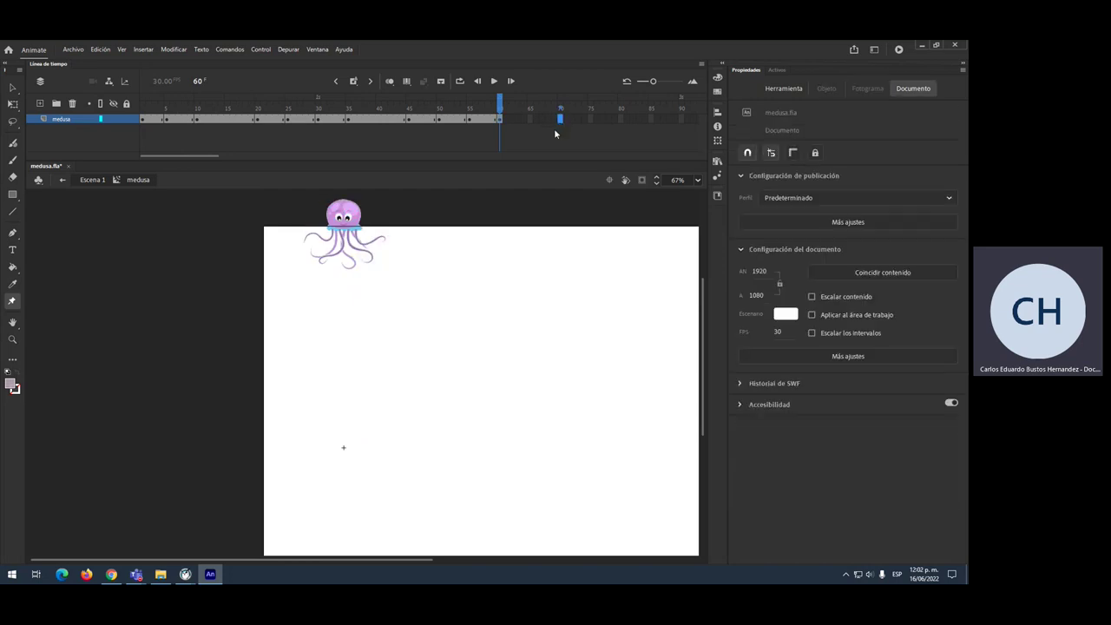
key(F6)
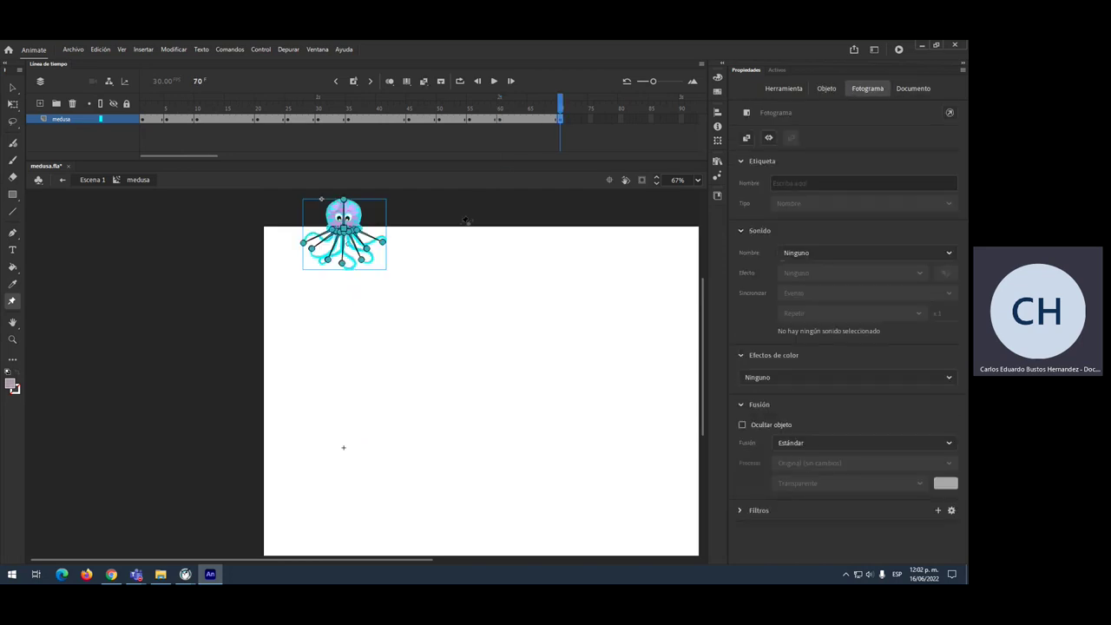
scroll(467, 221, up, 3)
mouse_move(345, 337)
mouse_down()
mouse_move(345, 264)
mouse_move(340, 334)
mouse_up()
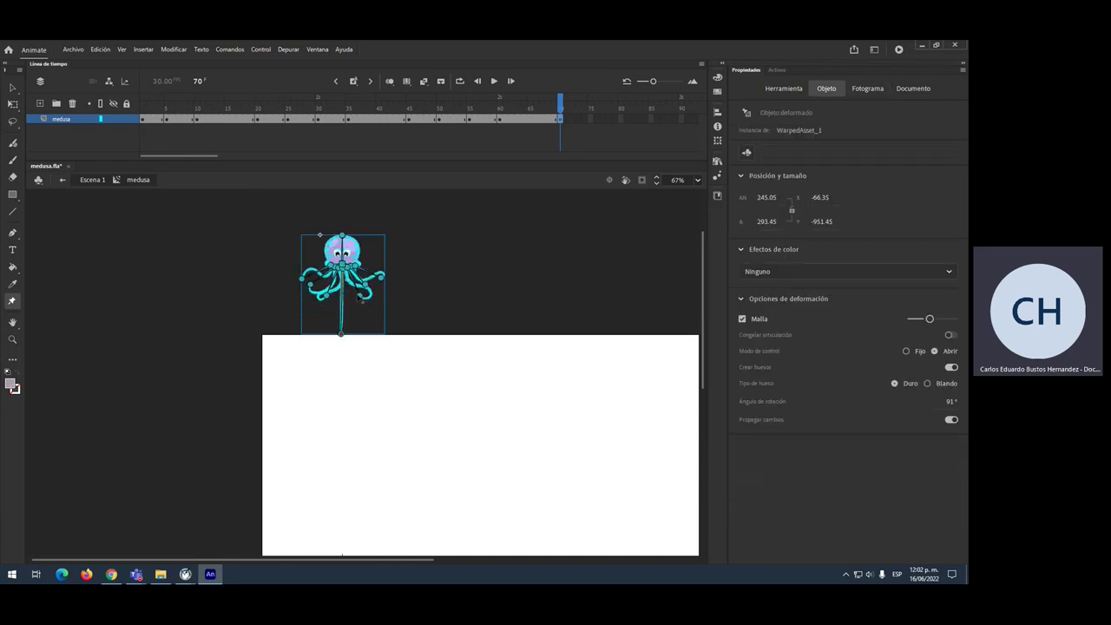
drag(362, 297, 335, 332)
drag(306, 274, 314, 323)
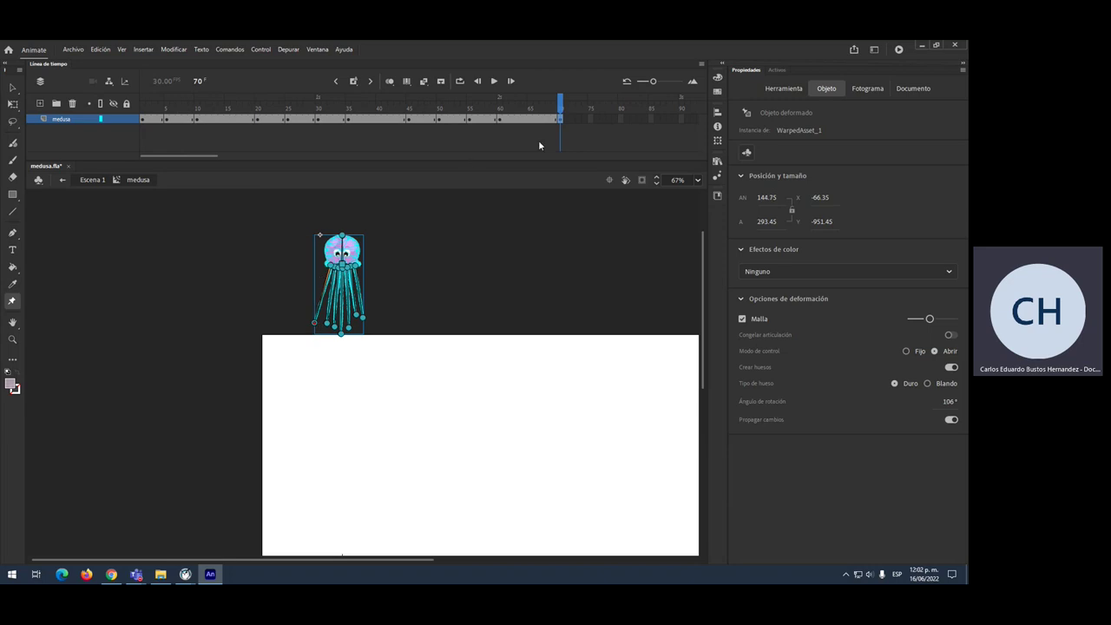
Step: Add a keyframe at frame 75 and raise the jellyfish further, to Y -1018.55
click(591, 119)
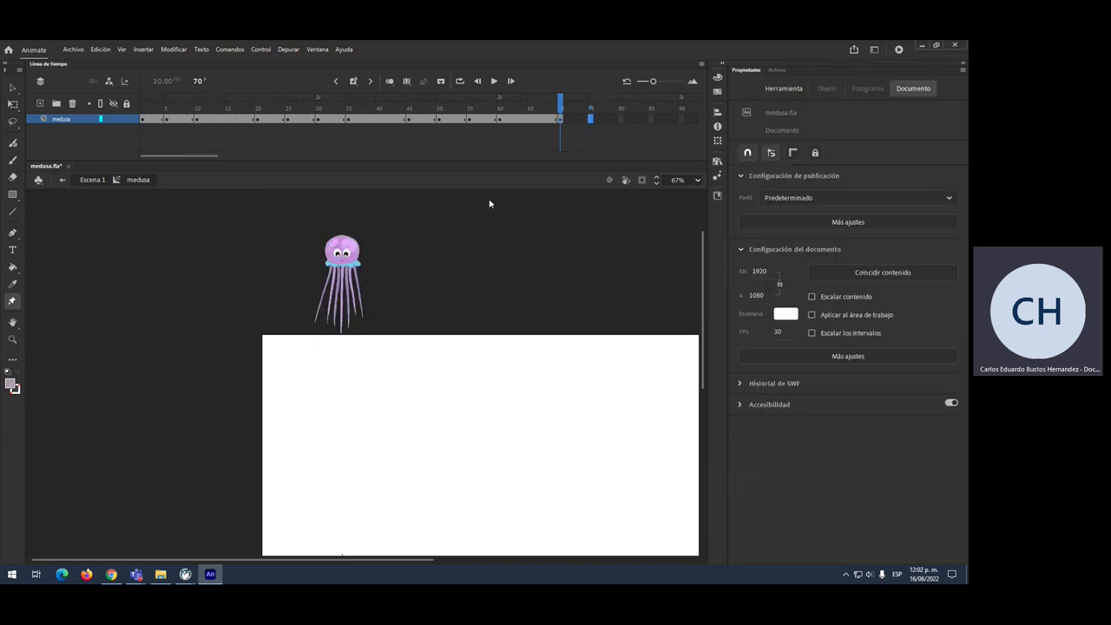
drag(342, 261, 342, 238)
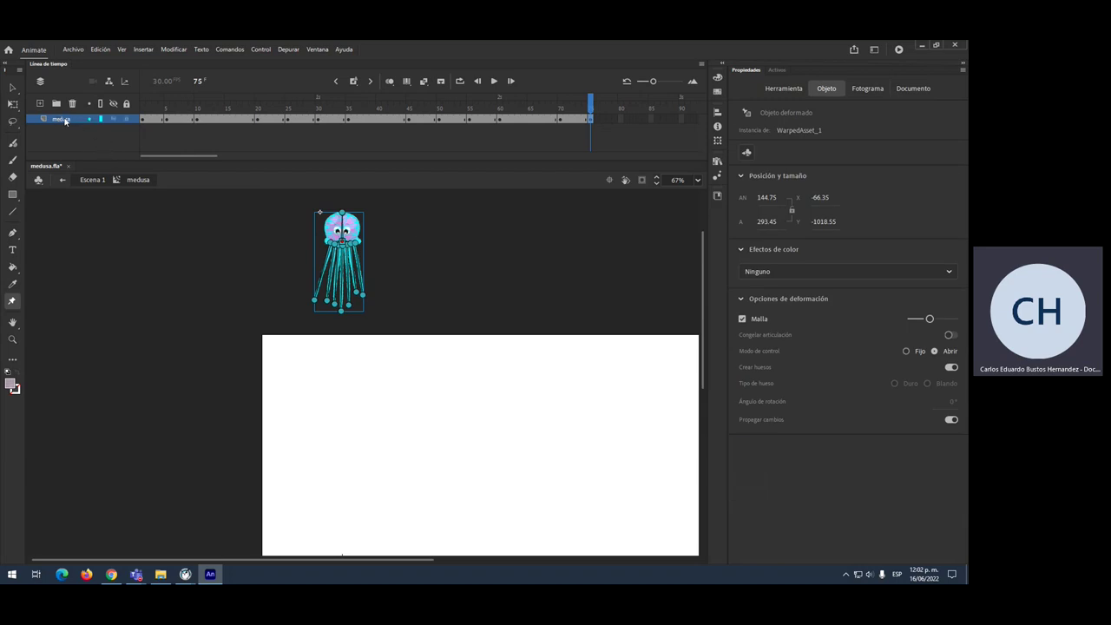
Step: Create a classic tween across all frames of the medusa layer and test the movie
click(62, 119)
right_click(185, 125)
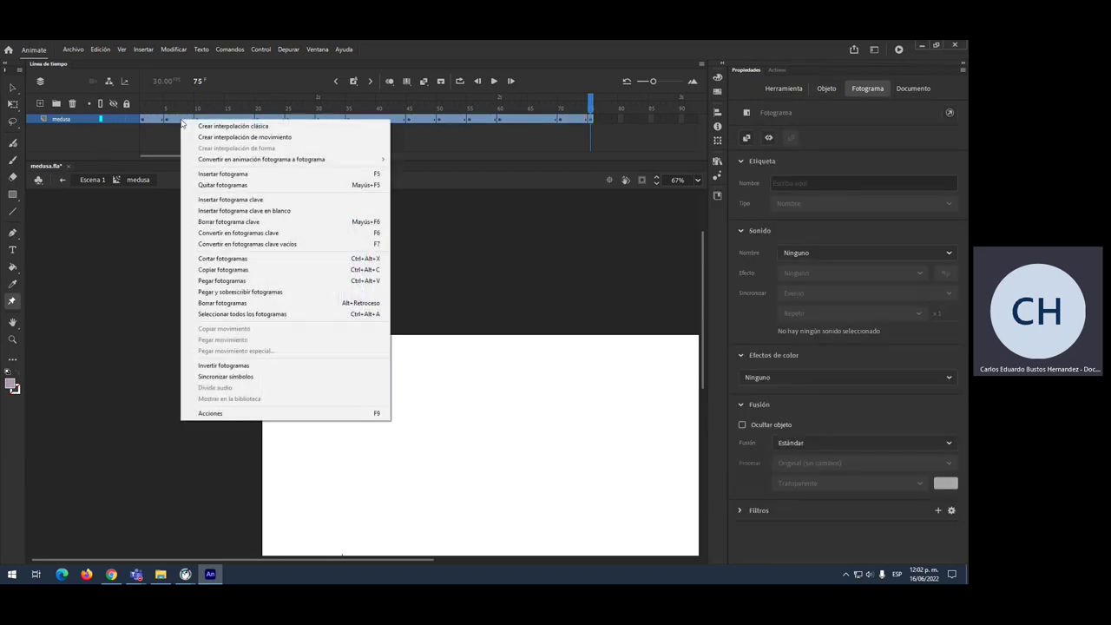
click(223, 132)
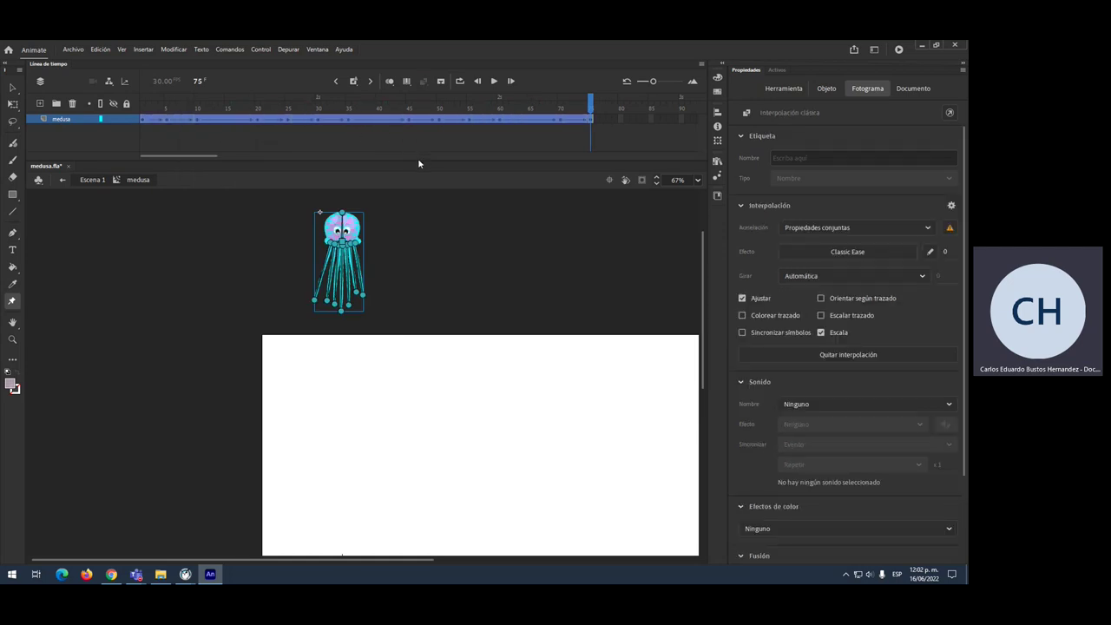
key(ctrl+Return)
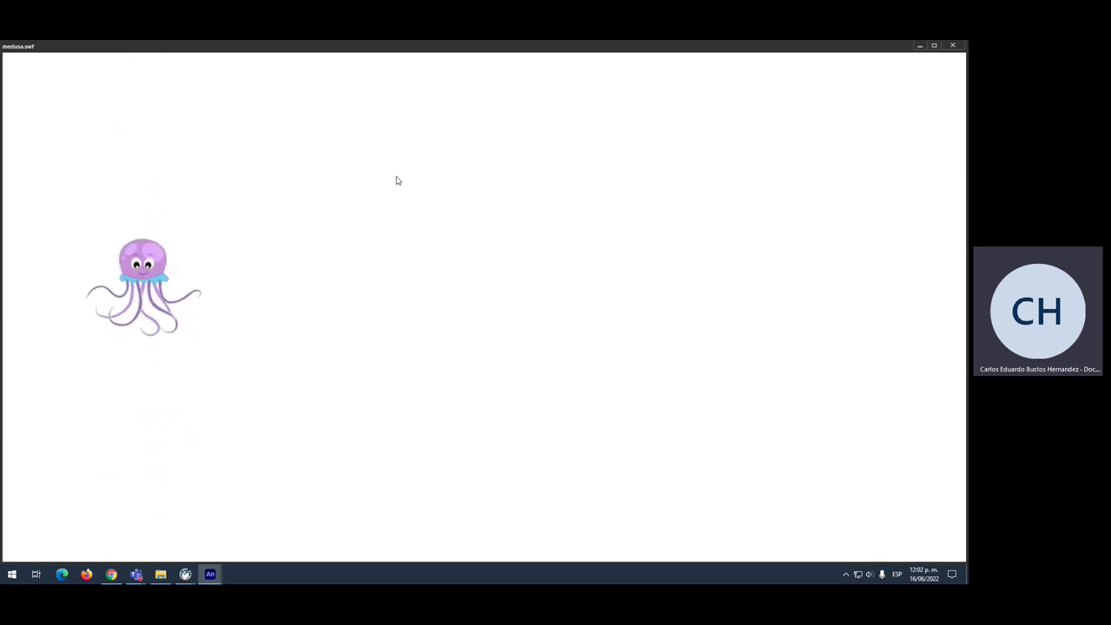
click(953, 45)
Step: Apply the Ease Out Quad effect to the first tween, between frames 1 and 5
drag(590, 104, 129, 113)
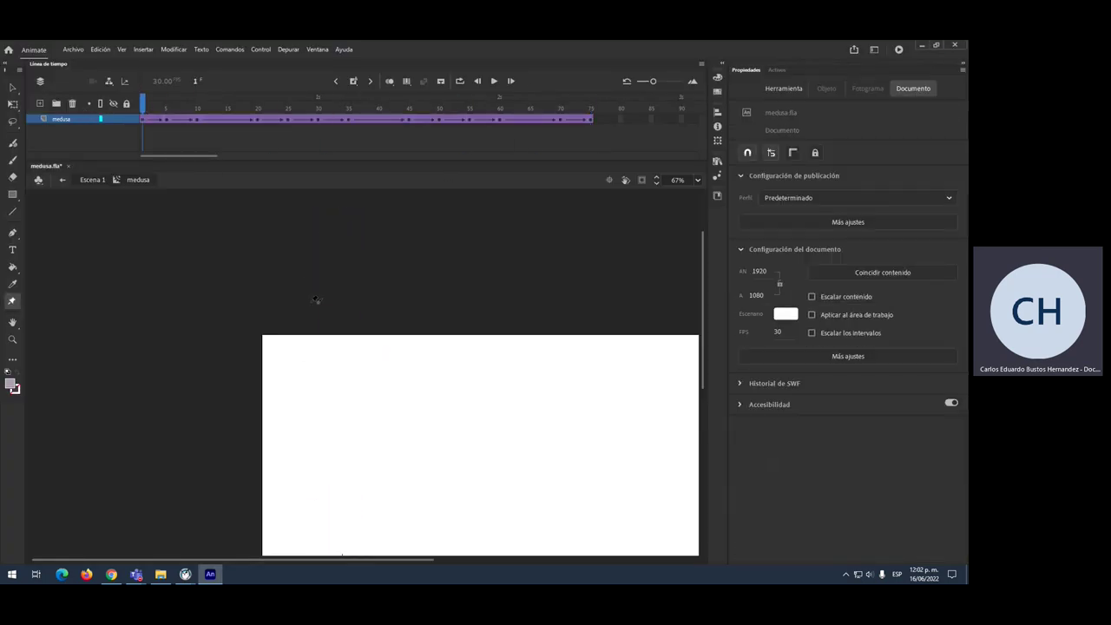
scroll(316, 300, down, 5)
mouse_move(142, 97)
mouse_down()
mouse_move(173, 98)
mouse_move(126, 98)
mouse_move(188, 104)
mouse_move(144, 104)
mouse_move(155, 104)
mouse_up()
click(157, 119)
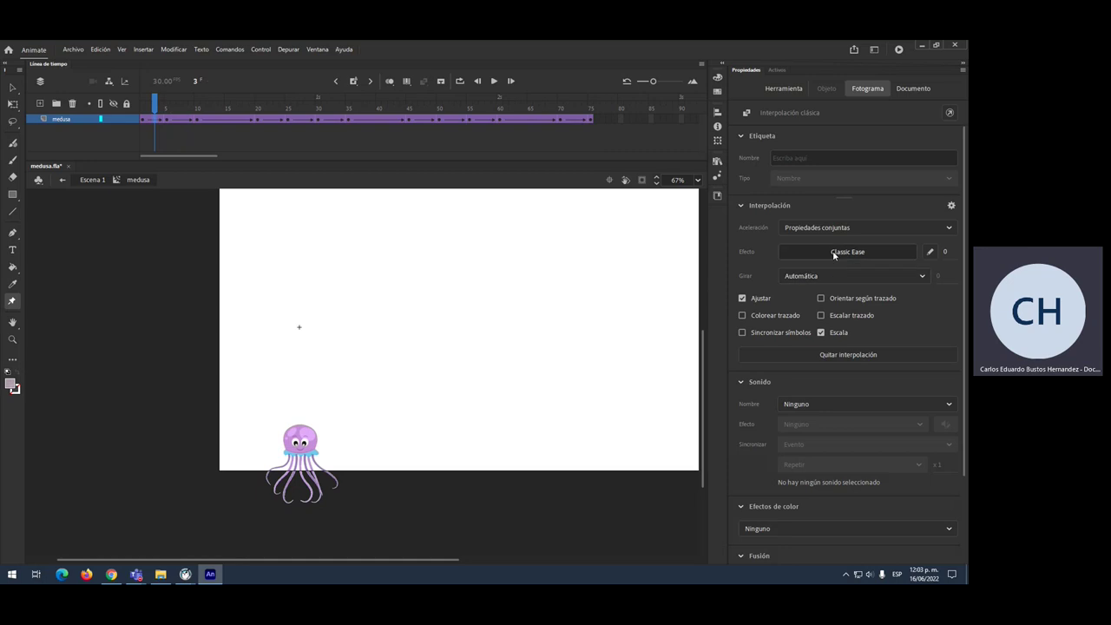
click(834, 253)
click(647, 324)
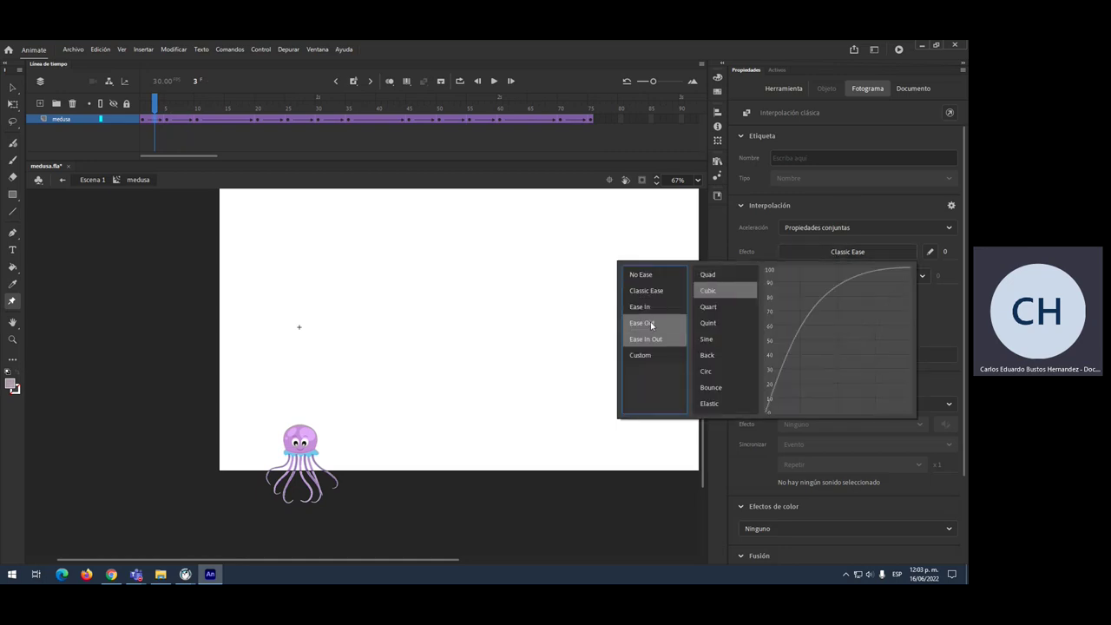
click(708, 275)
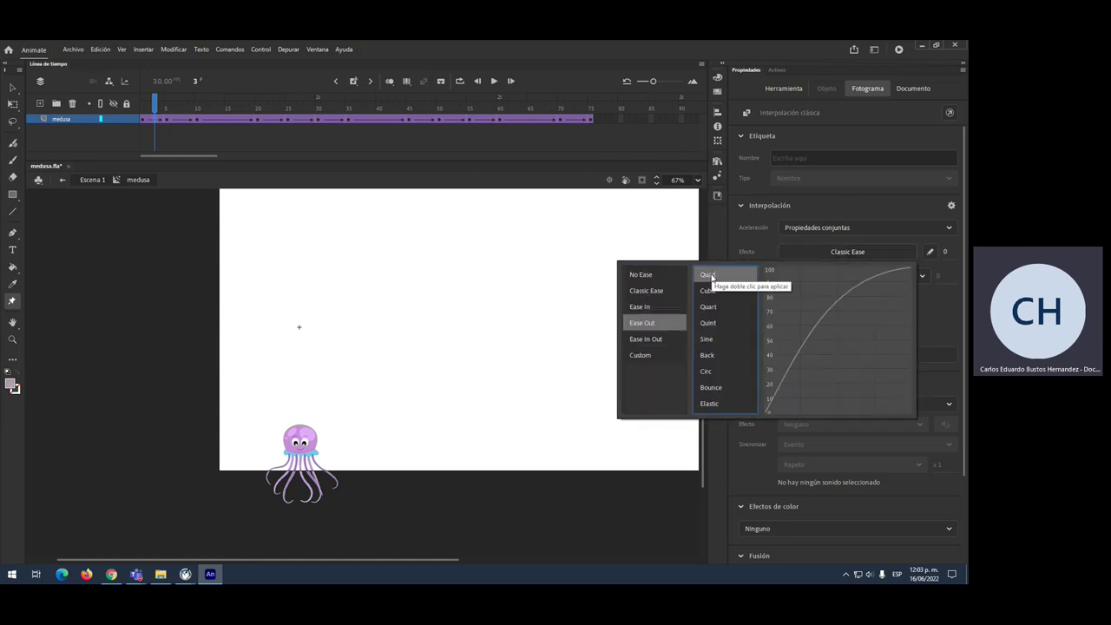
double_click(710, 277)
Step: Apply the Ease Out Quad effect to the tween between frames 5 and 10
click(184, 106)
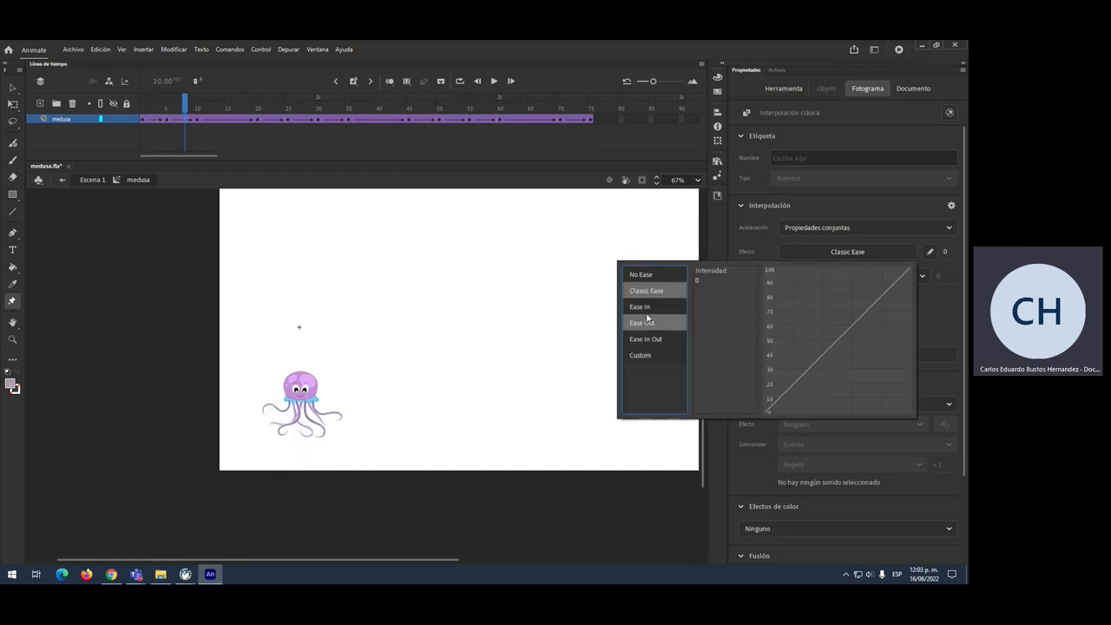
click(647, 323)
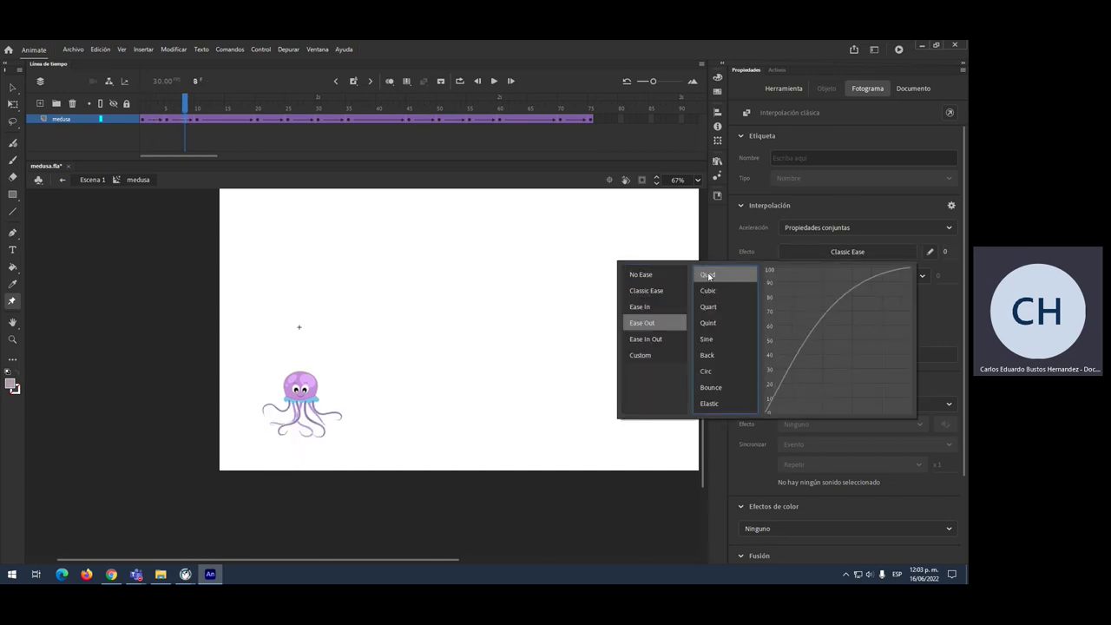
double_click(705, 274)
Step: Apply the Ease In Quad effect to the tween between frames 10 and 20, where the tentacles straighten
drag(189, 102, 233, 105)
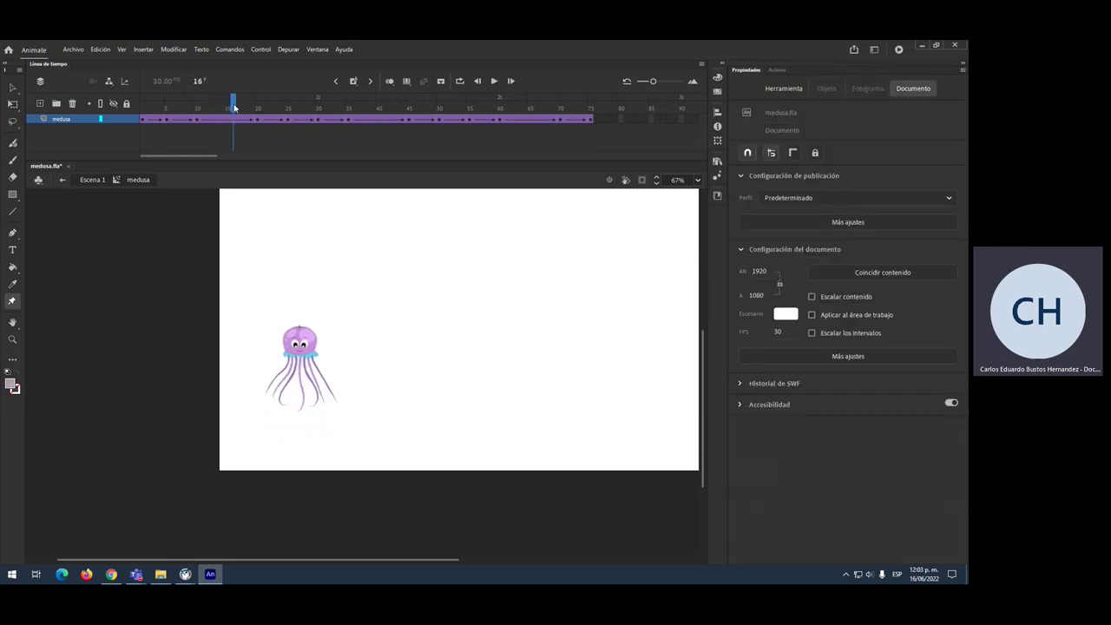
click(228, 119)
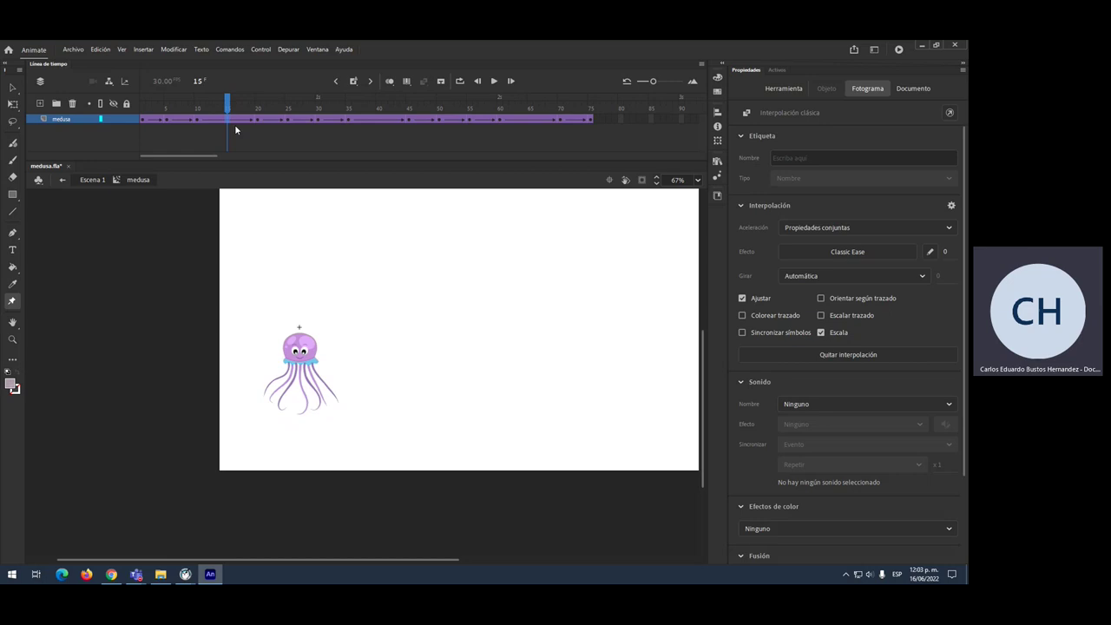
click(843, 252)
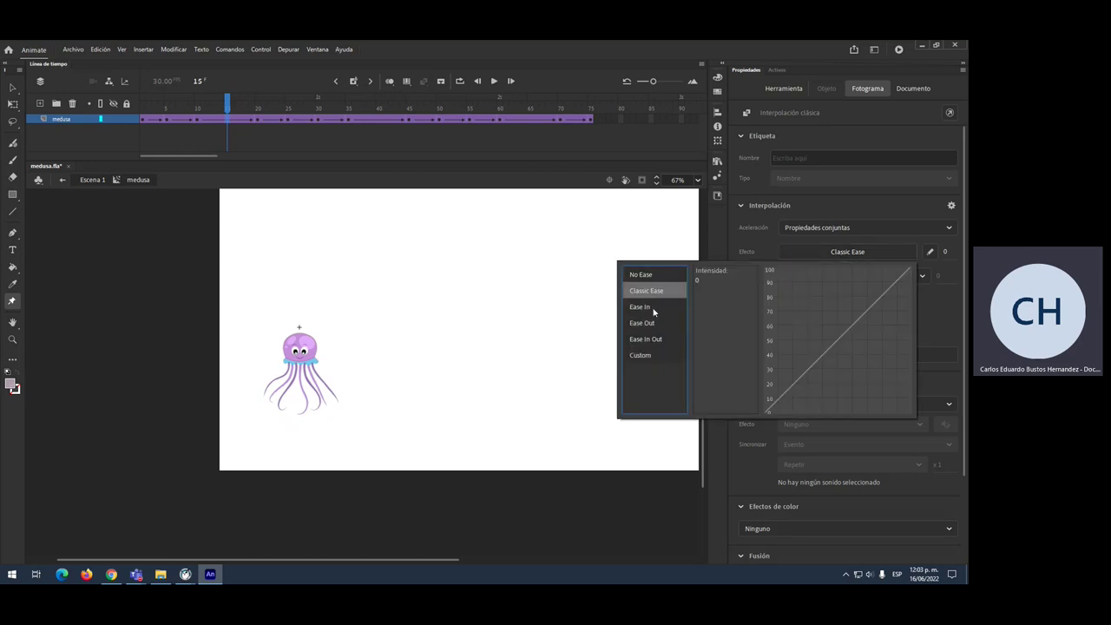
click(230, 103)
mouse_move(230, 103)
mouse_down()
mouse_move(251, 102)
mouse_move(228, 102)
mouse_move(240, 102)
mouse_up()
click(239, 119)
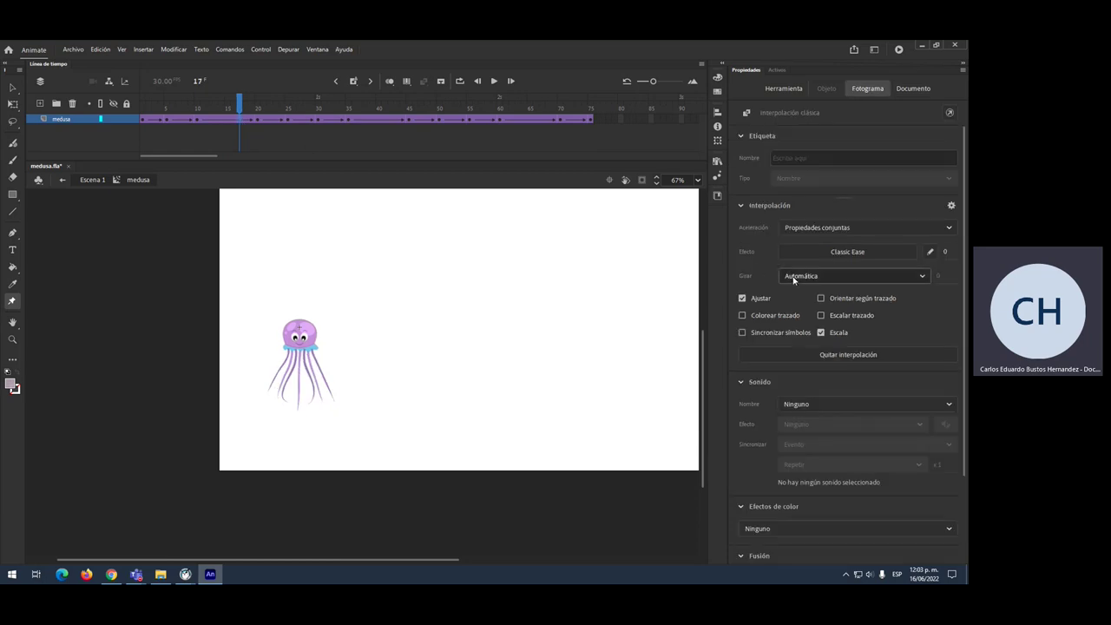
click(821, 249)
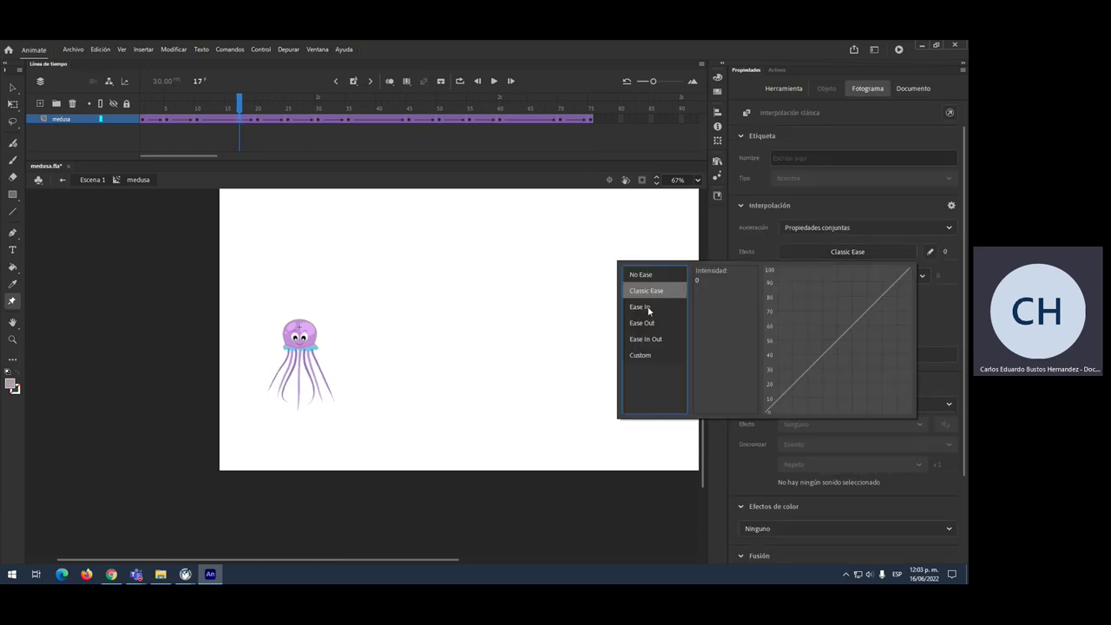
mouse_move(649, 309)
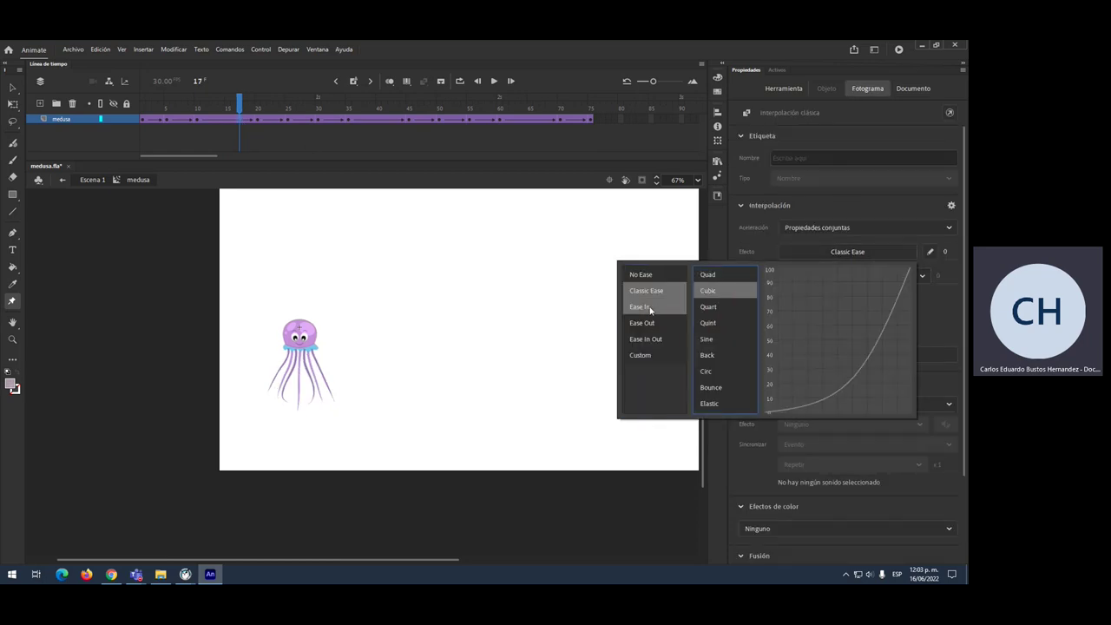
click(708, 276)
Step: Apply the Ease In Quad effect to the tween between frames 20 and 25
drag(236, 112, 270, 116)
click(274, 119)
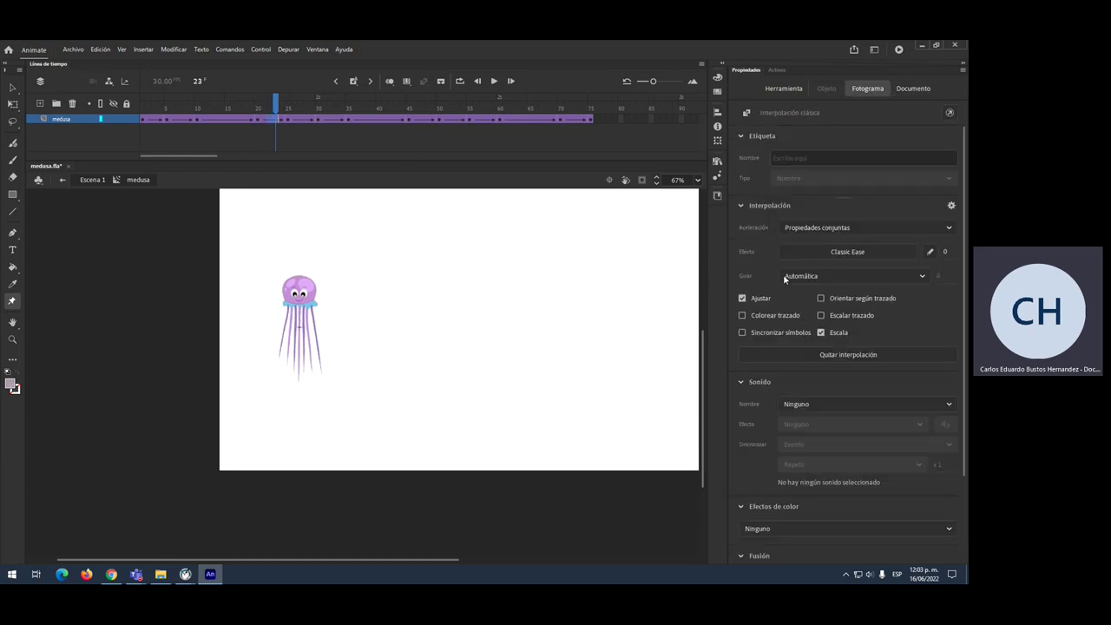
click(822, 249)
click(652, 309)
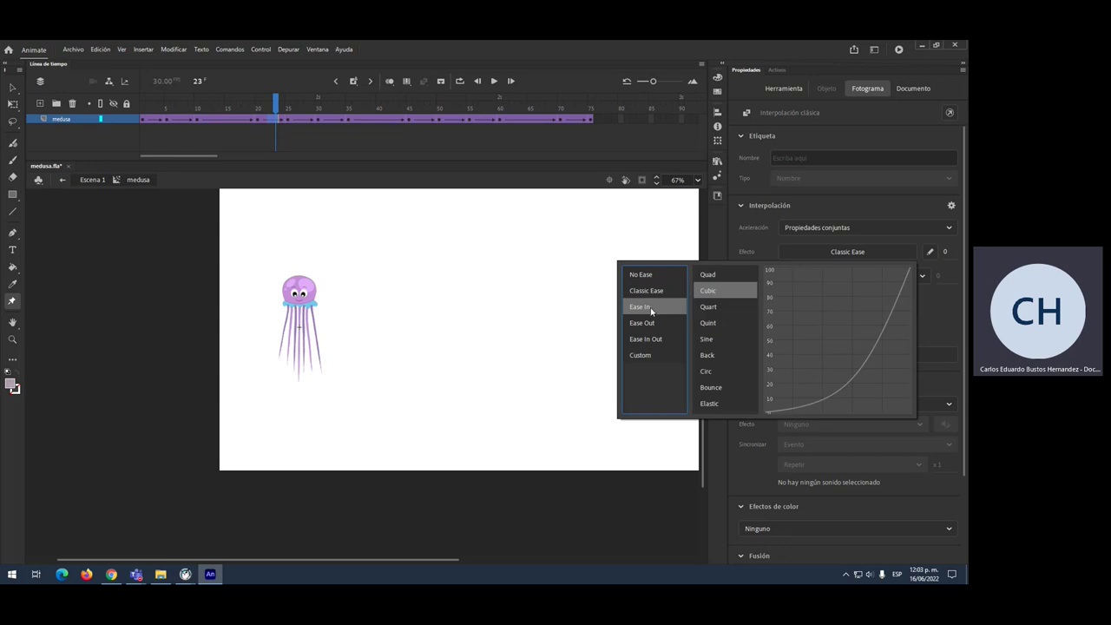
click(710, 276)
Step: Apply the Ease Out Quad effect to the tween between frames 25 and 30
drag(277, 105, 303, 108)
click(305, 120)
click(809, 254)
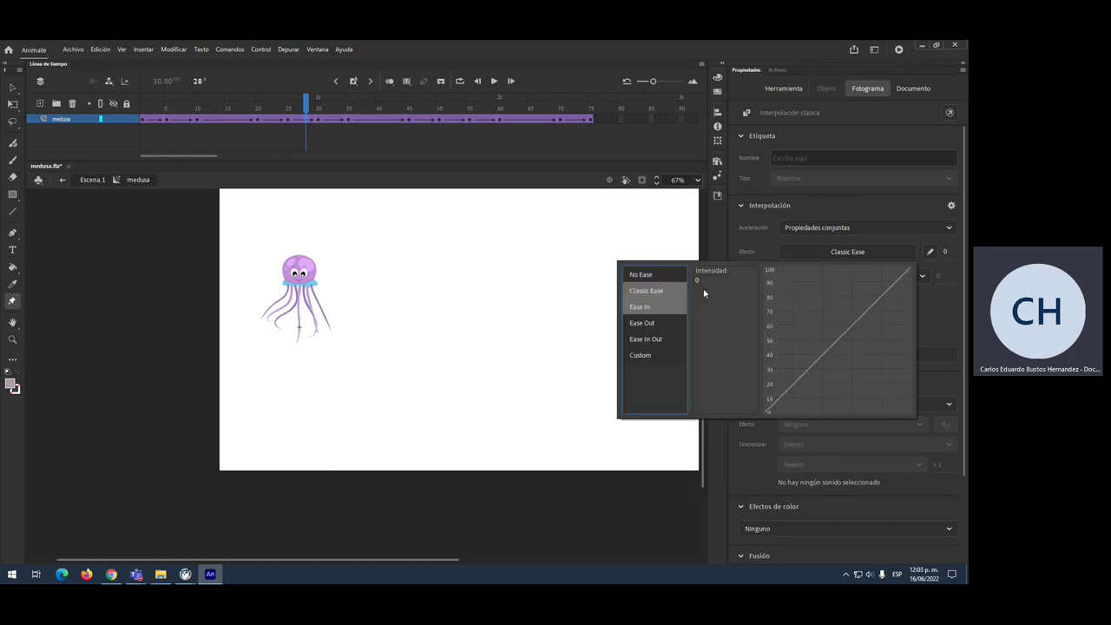
click(644, 327)
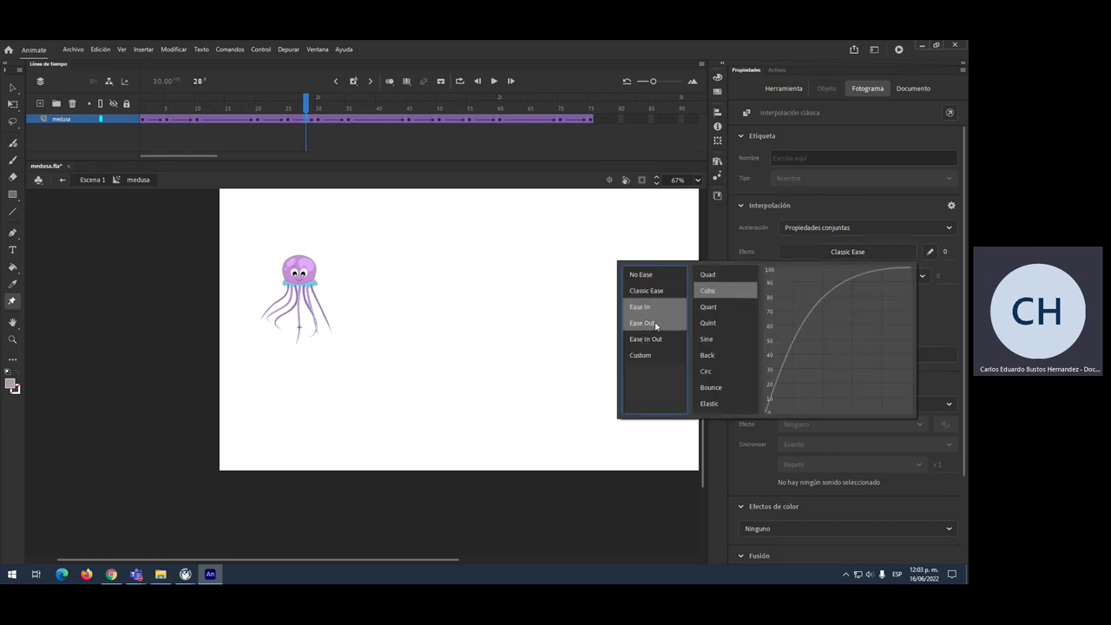
double_click(708, 275)
Step: Apply the Ease Out Quad effect to the tween between frames 30 and 35
drag(306, 100, 330, 100)
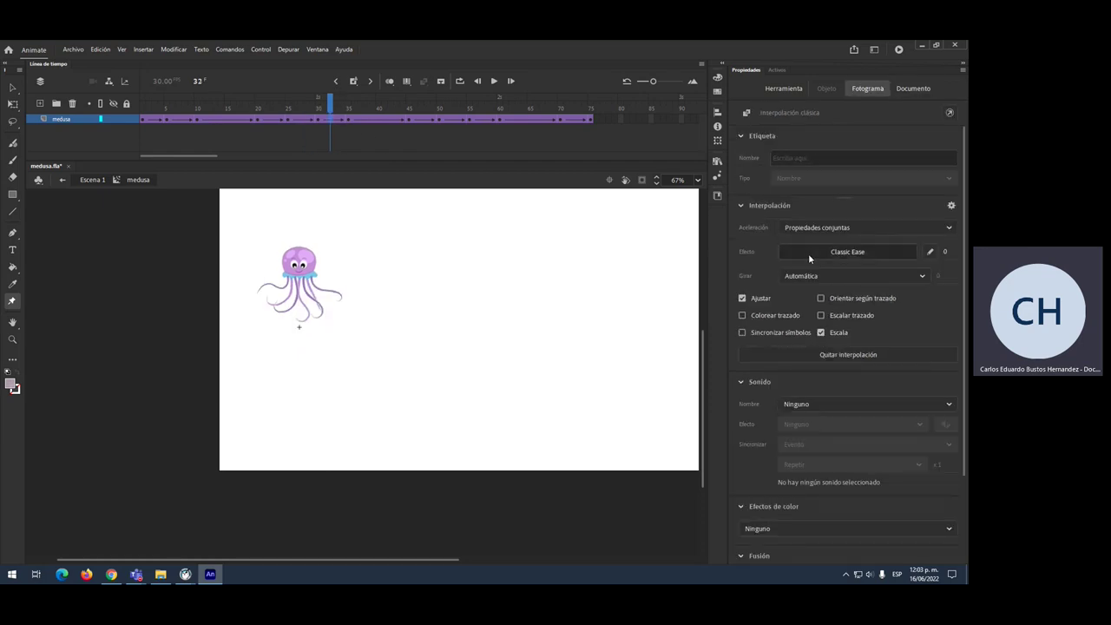
click(809, 254)
click(646, 323)
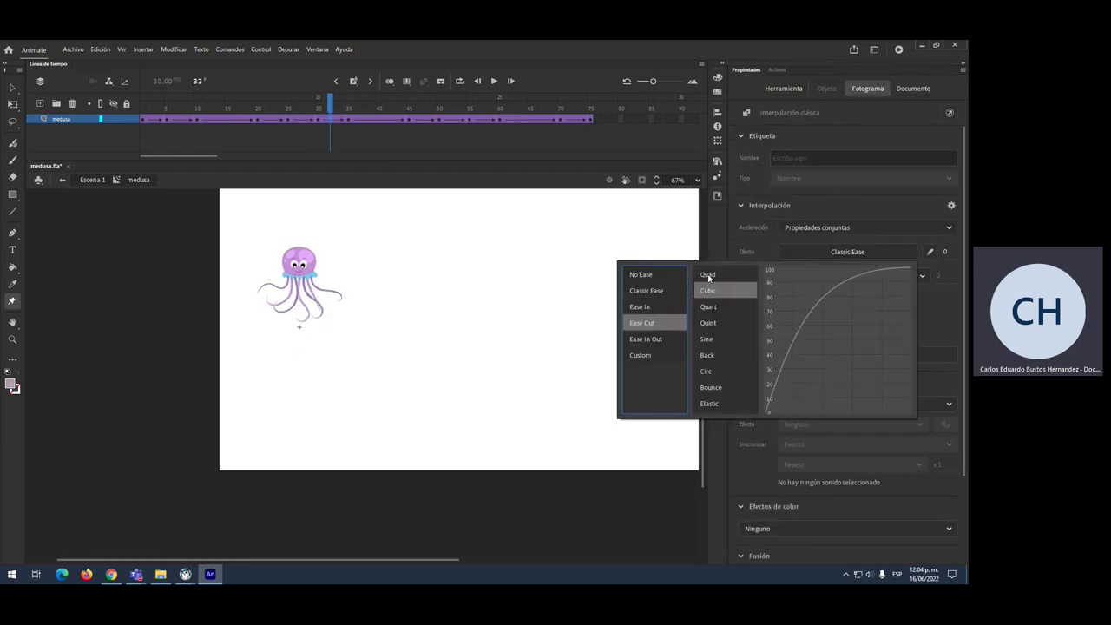
double_click(707, 275)
Step: Apply the Ease Out Quad effect to the tween between frames 35 and 45
drag(344, 102, 367, 101)
click(813, 253)
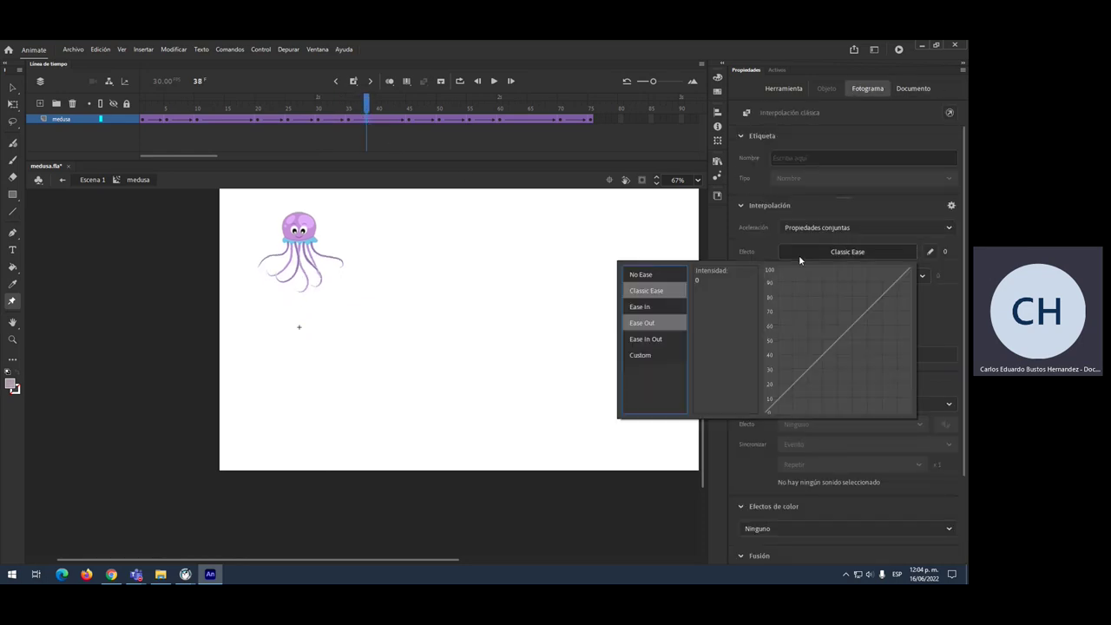
click(643, 324)
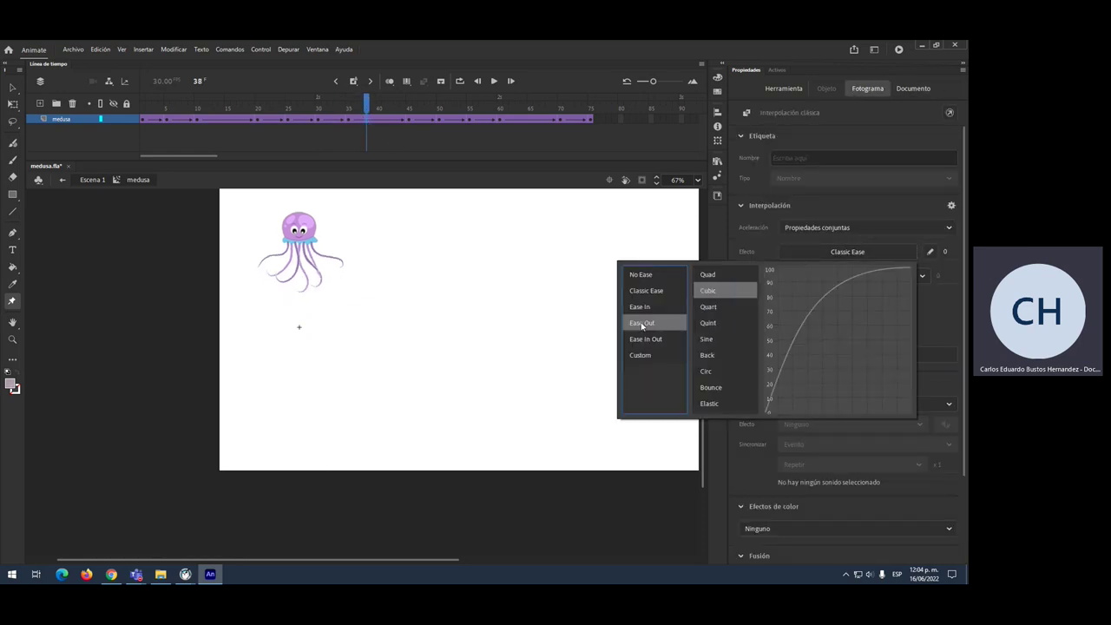
double_click(707, 276)
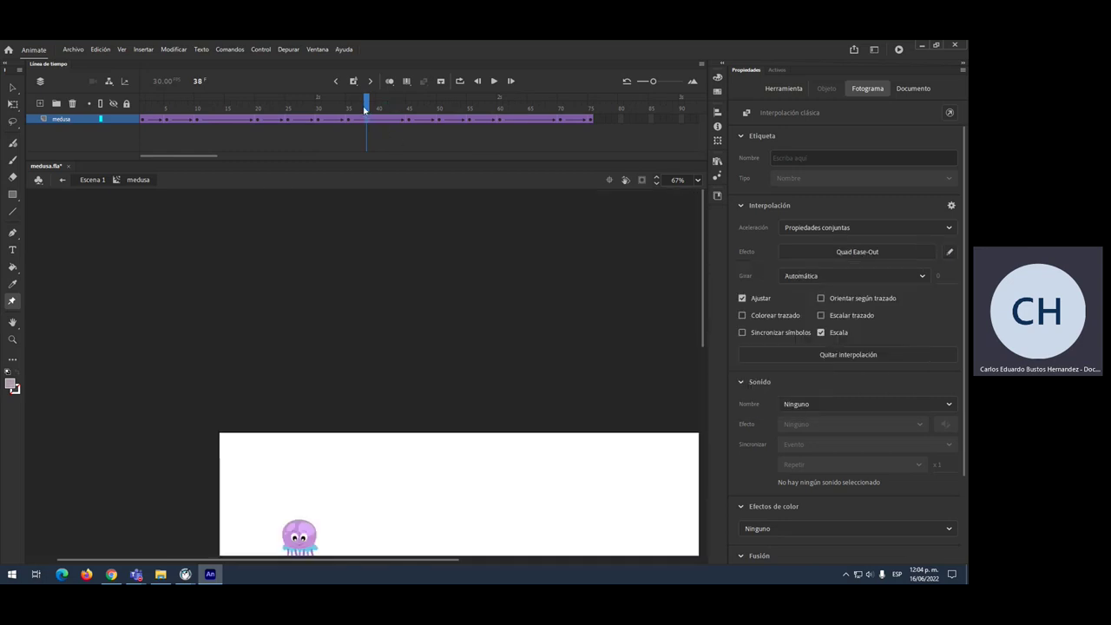
Step: Change the easing of the tween between frames 35 and 45 to Ease In Quad, where the tentacles straighten
scroll(421, 334, down, 3)
mouse_move(374, 107)
mouse_down()
mouse_move(415, 110)
mouse_move(354, 110)
mouse_move(379, 107)
mouse_up()
click(414, 119)
click(378, 119)
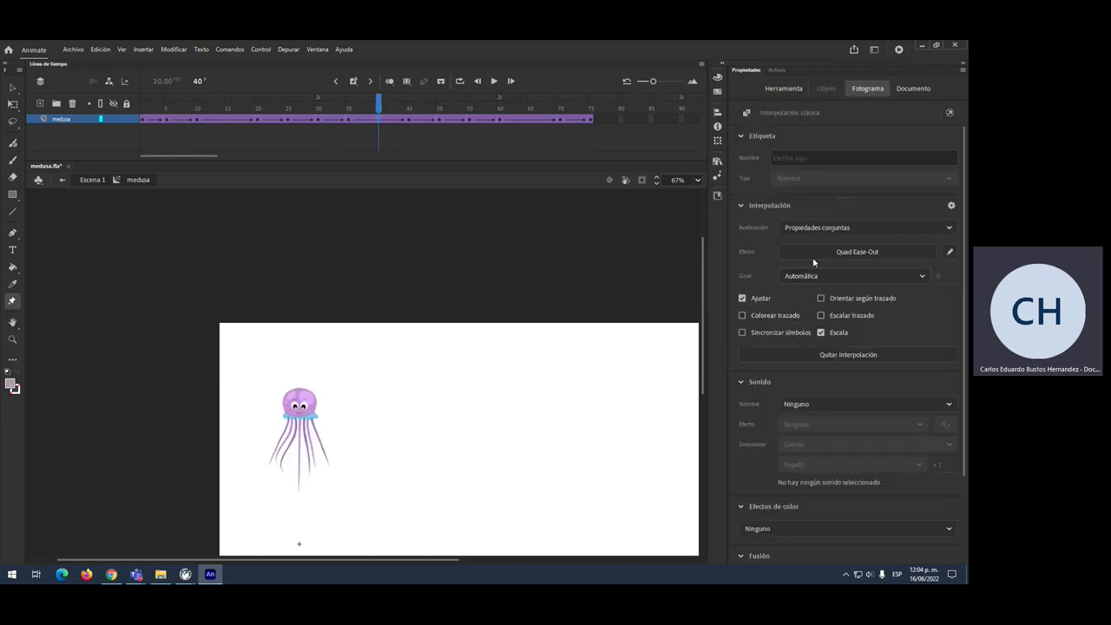
click(795, 252)
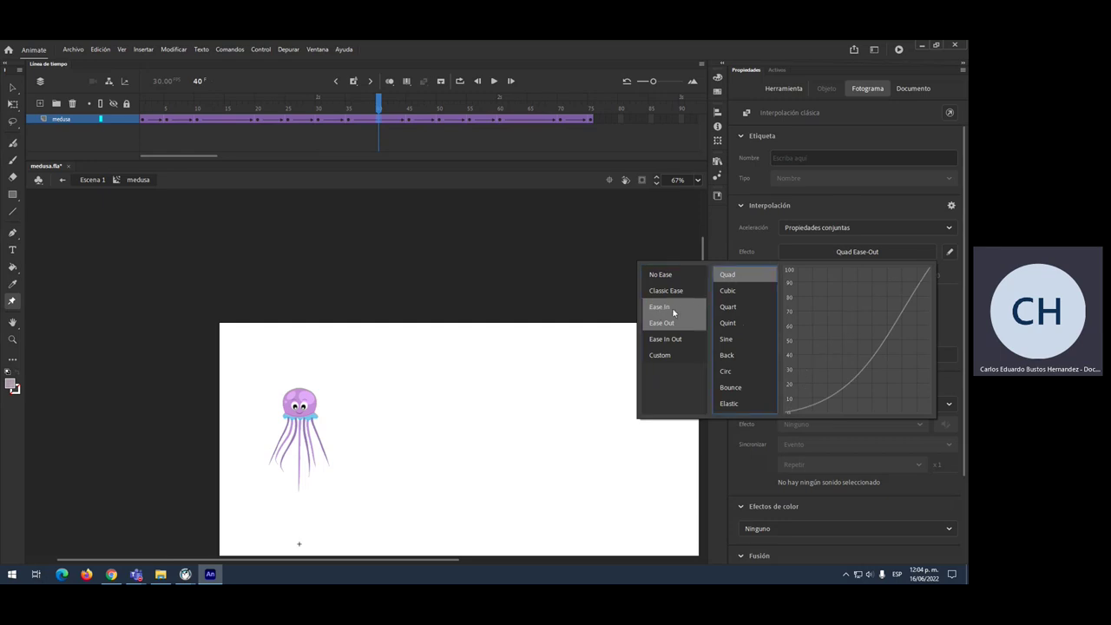
double_click(728, 276)
Step: Apply the Ease In Quad effect to the tween between frames 45 and 50
drag(374, 98, 421, 98)
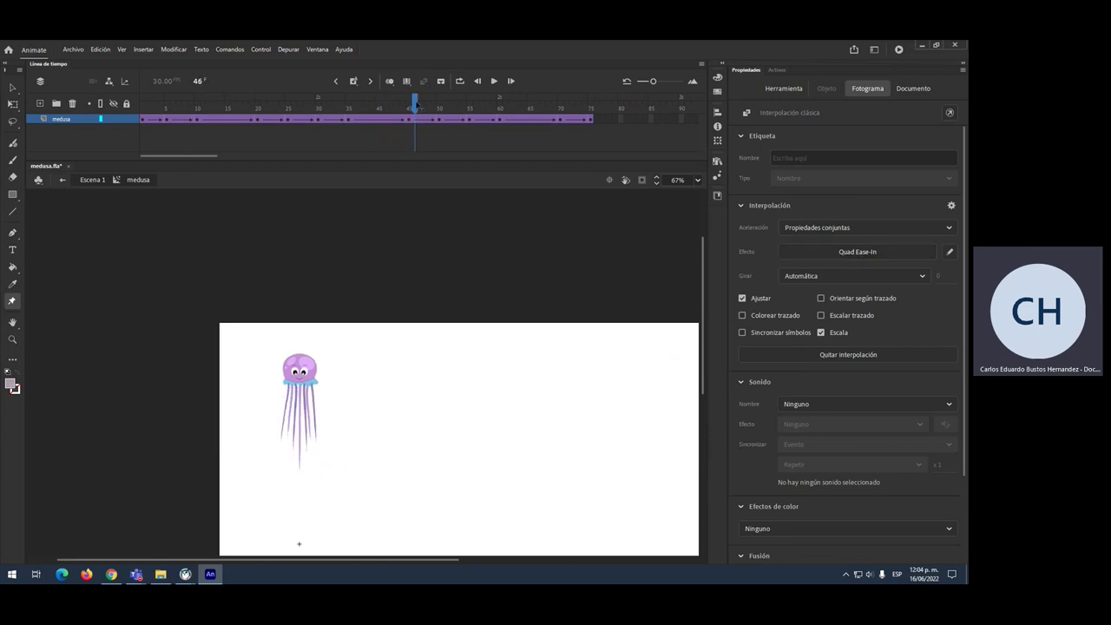
click(846, 252)
click(643, 312)
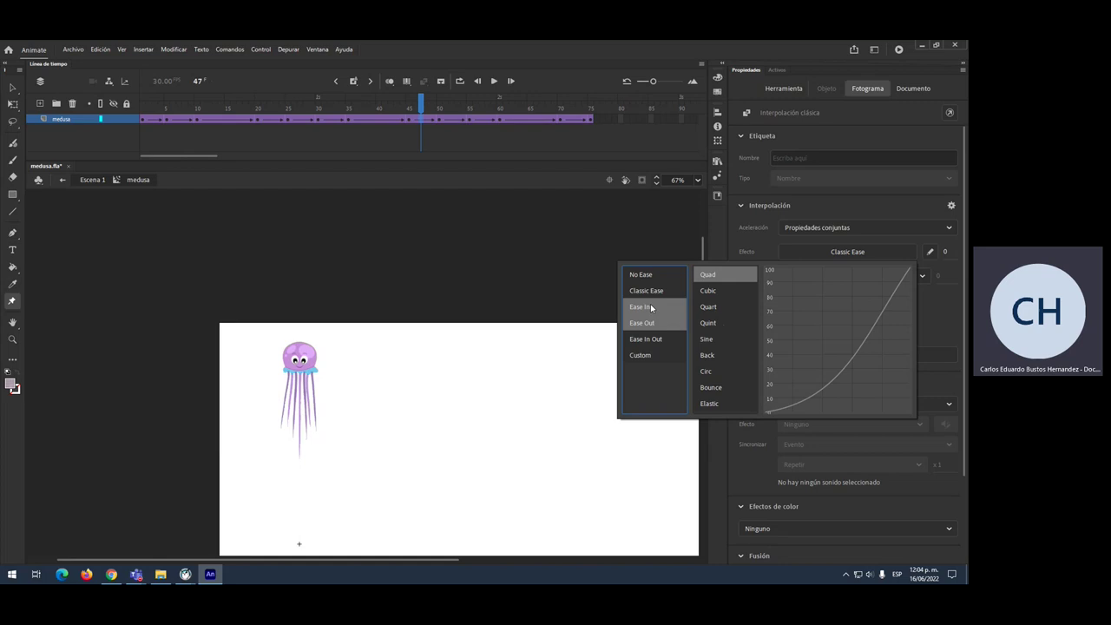
double_click(713, 273)
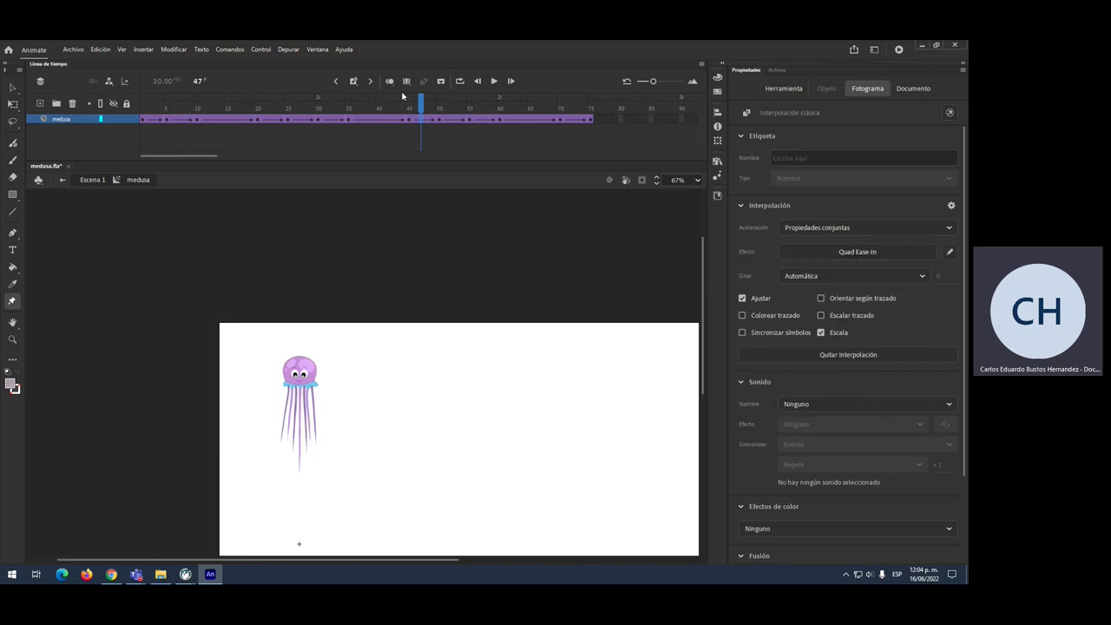
Step: Apply the Ease Out Quad effect to the tween between frames 50 and 55
drag(425, 101, 450, 100)
click(455, 122)
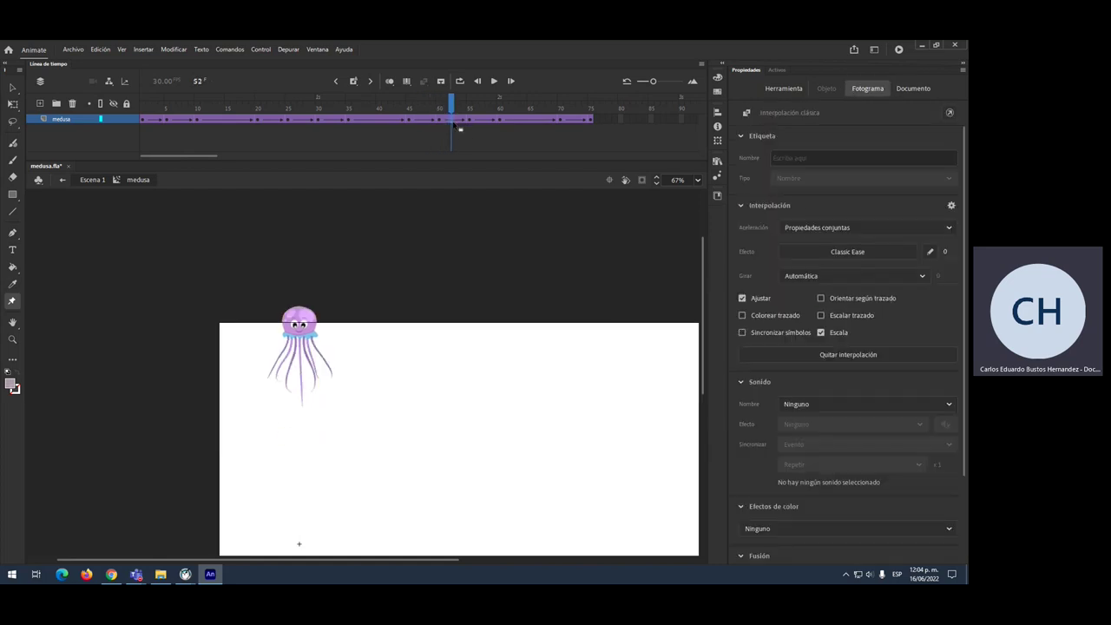
click(848, 251)
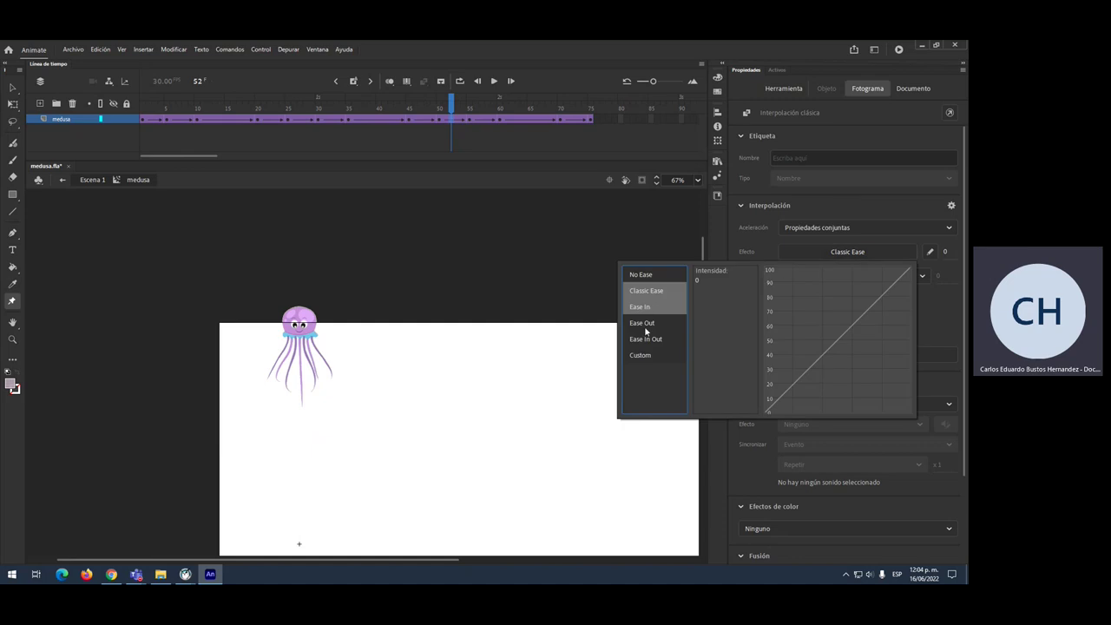
click(645, 325)
double_click(721, 276)
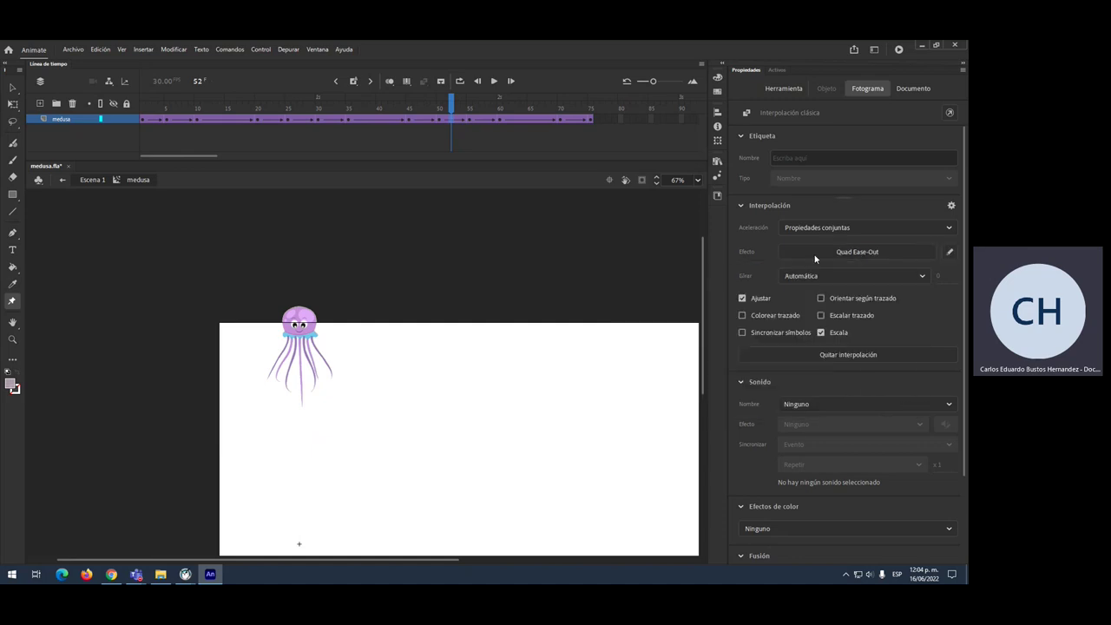
Step: Apply the Ease Out Quad effect to the tween between frames 55 and 60
drag(456, 100, 482, 101)
click(482, 119)
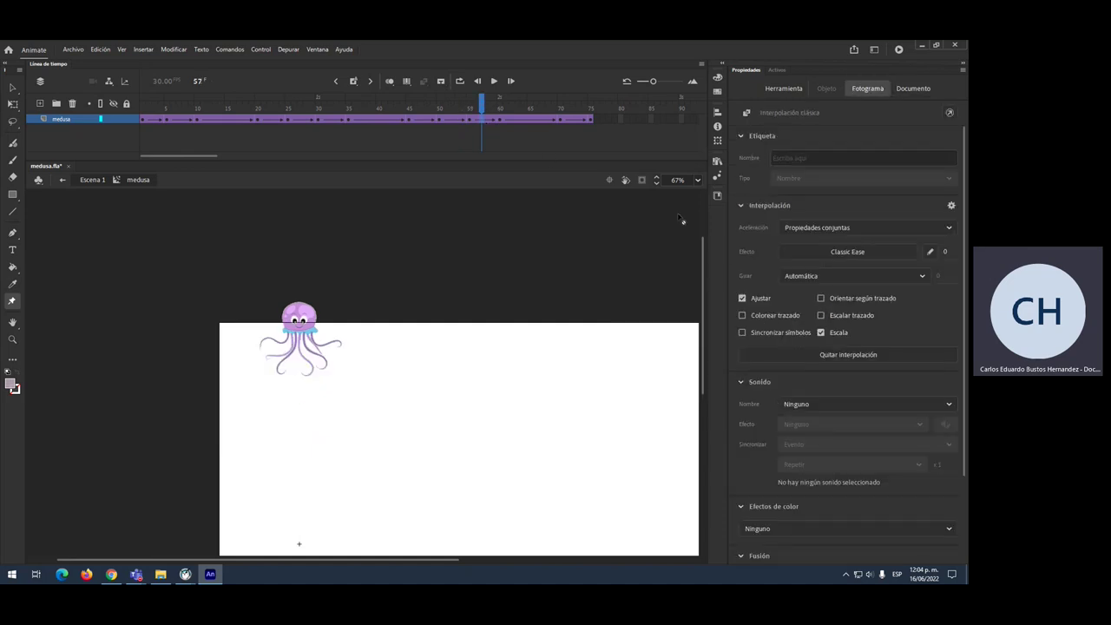
click(847, 252)
click(645, 323)
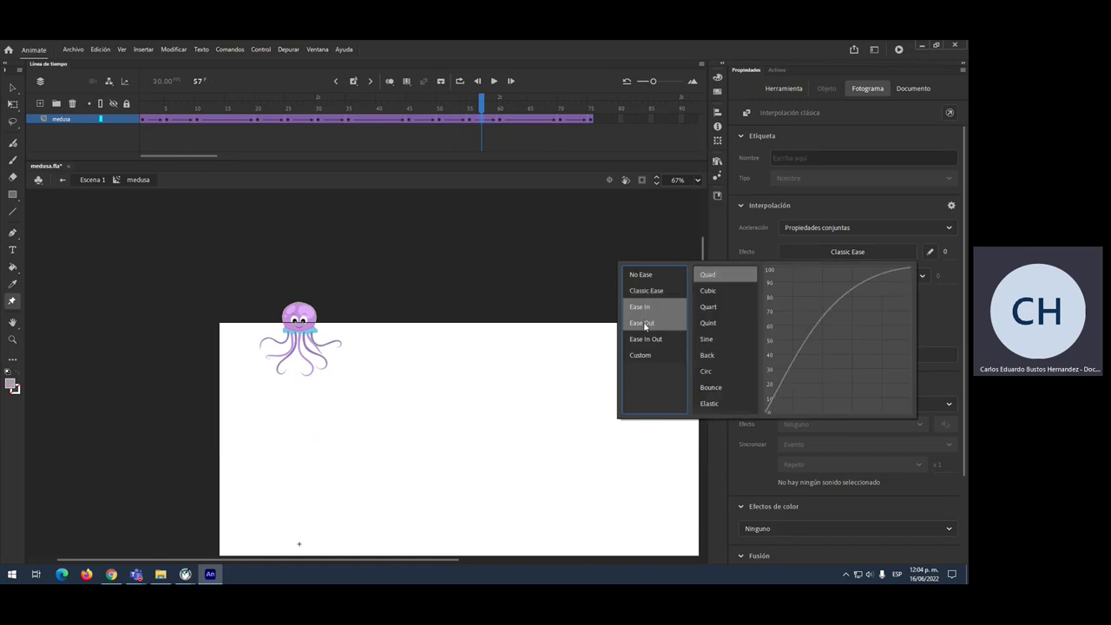
double_click(706, 276)
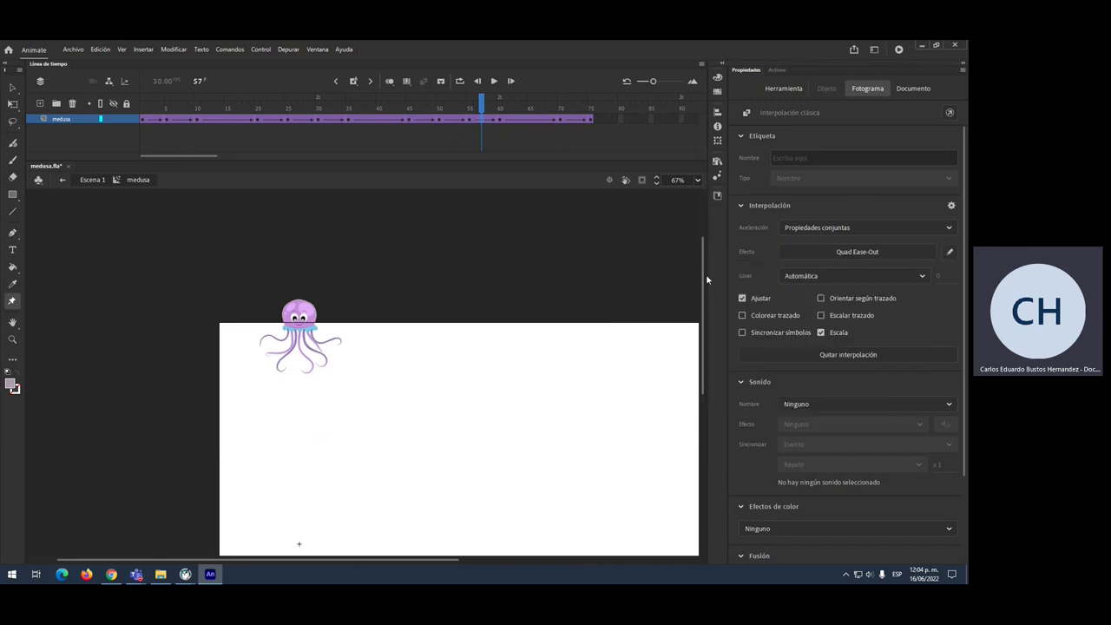
Step: Apply the Ease Out Quad effect to the tween between frames 60 and 70
drag(481, 106, 529, 104)
click(530, 119)
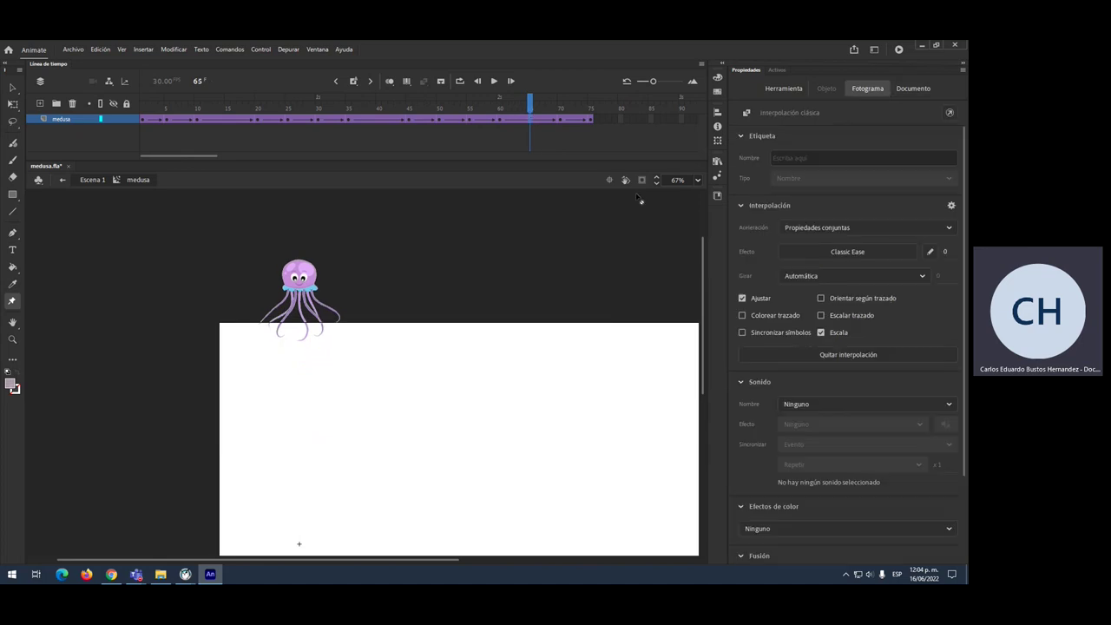
click(838, 256)
click(651, 323)
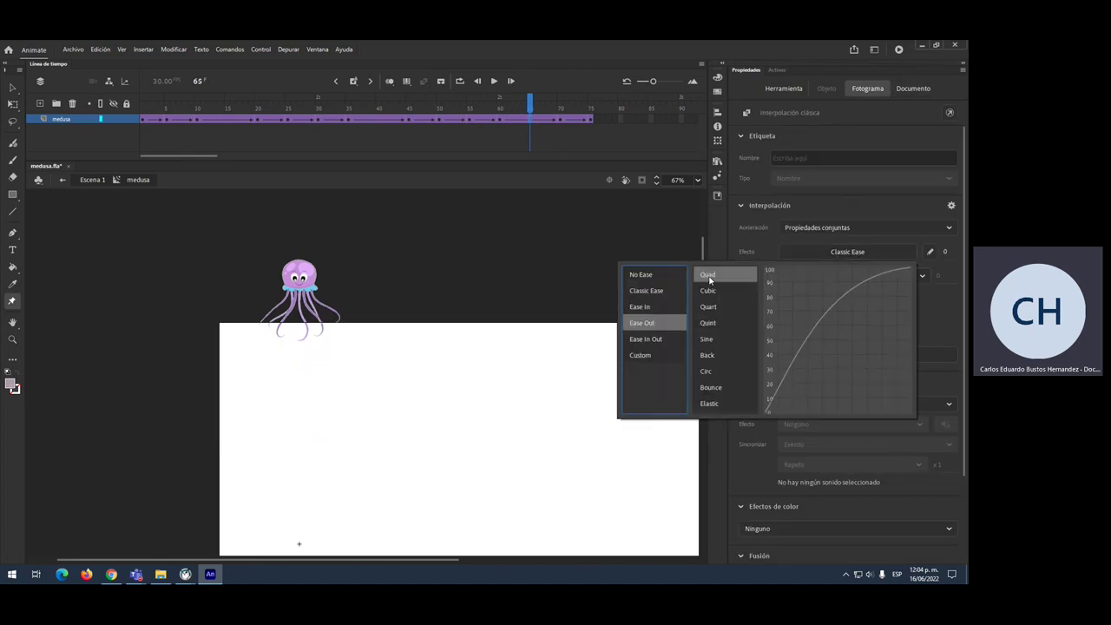
click(710, 277)
Step: Apply the Ease In Quad effect to the last tween, between frames 70 and 75
drag(530, 104, 578, 122)
click(578, 119)
click(818, 252)
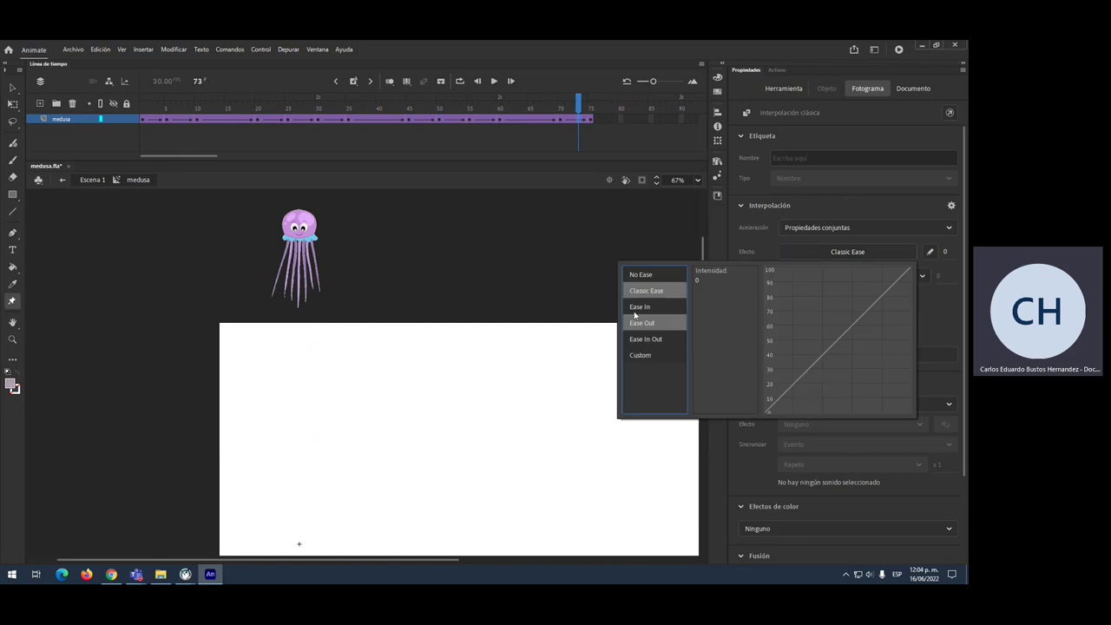
click(643, 308)
click(708, 278)
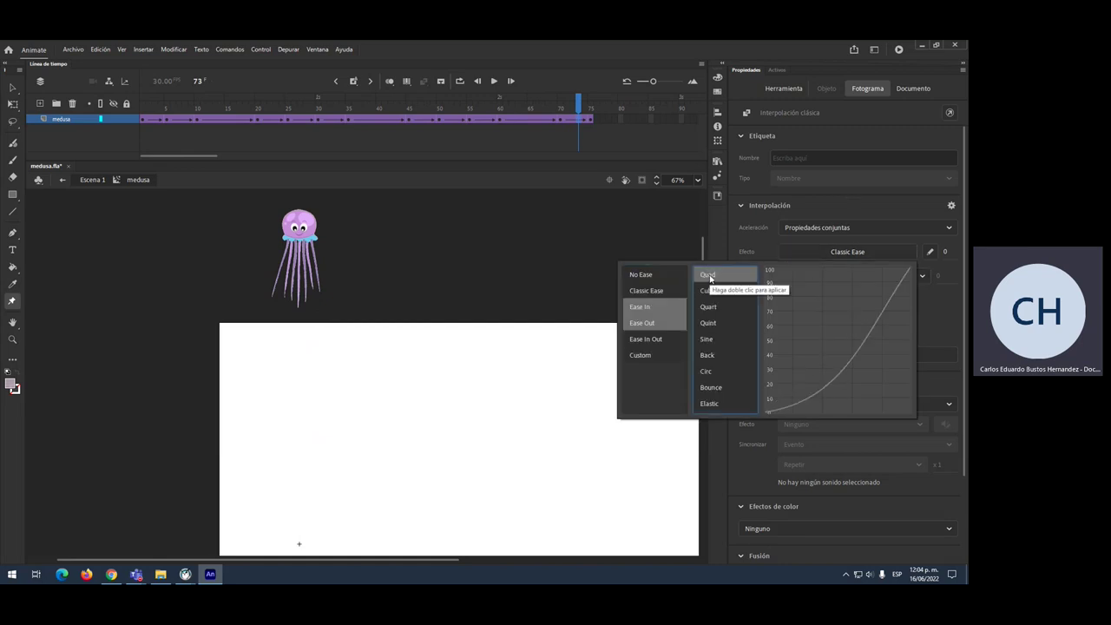
double_click(711, 278)
Step: Test the movie to check the jellyfish's eased swimming animation, and close the preview
key(ctrl+Return)
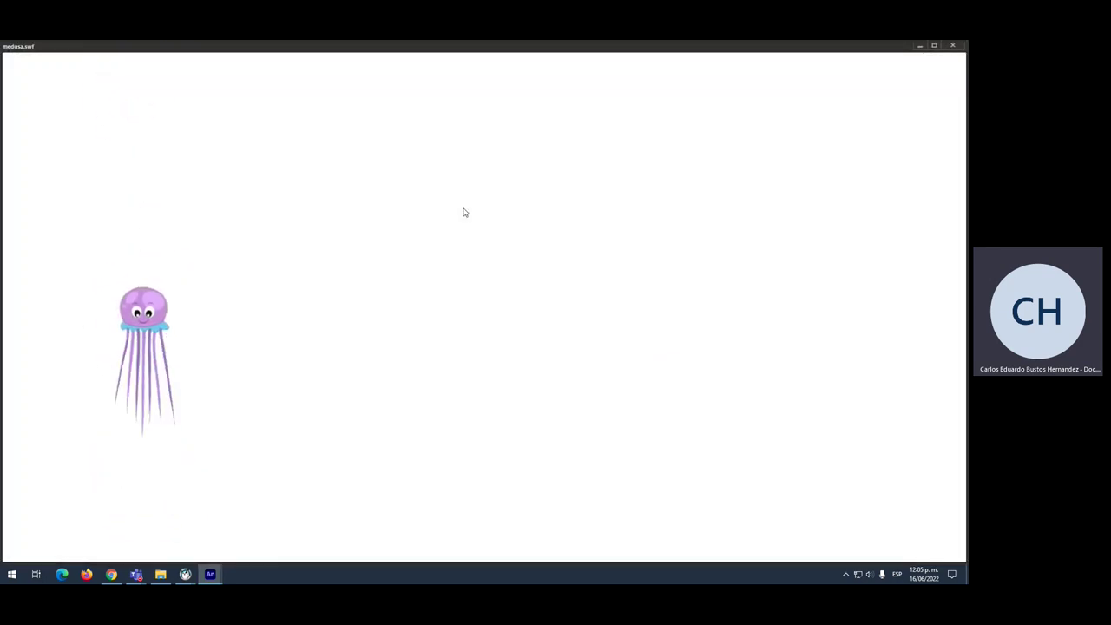
click(952, 45)
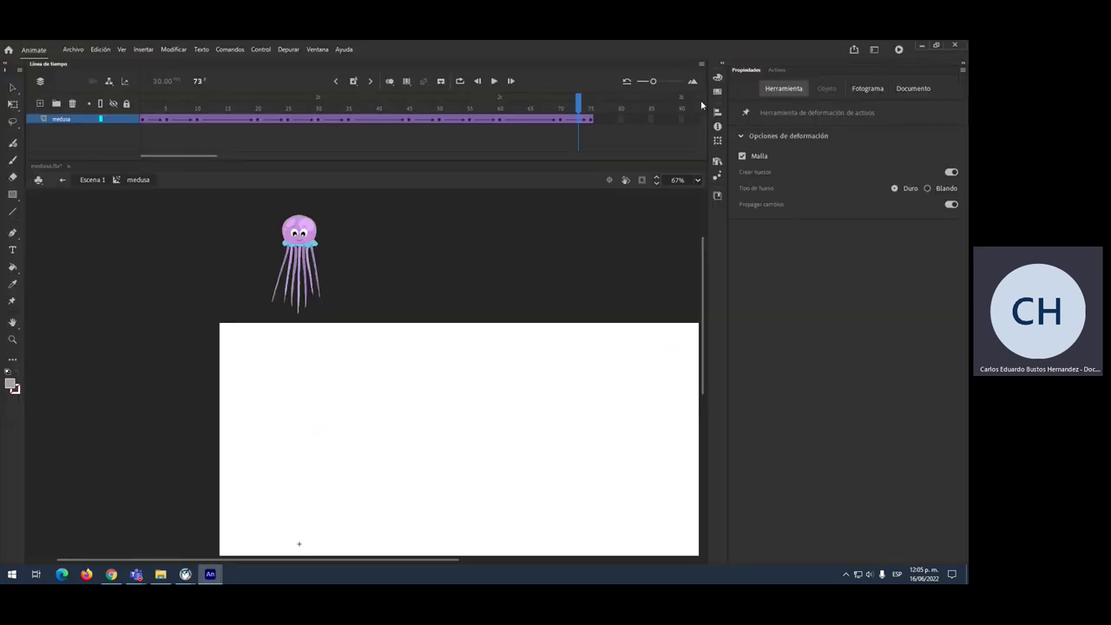
Step: Leave the medusa clip for Escena 1 and show the whole stage at 50% zoom
click(83, 181)
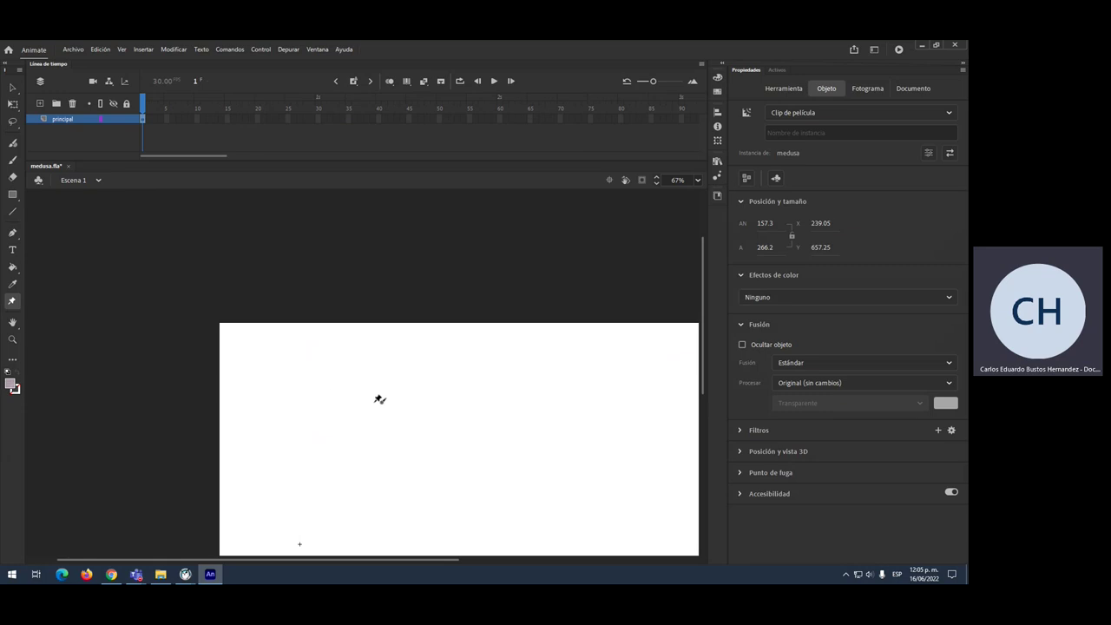
key(ctrl+1)
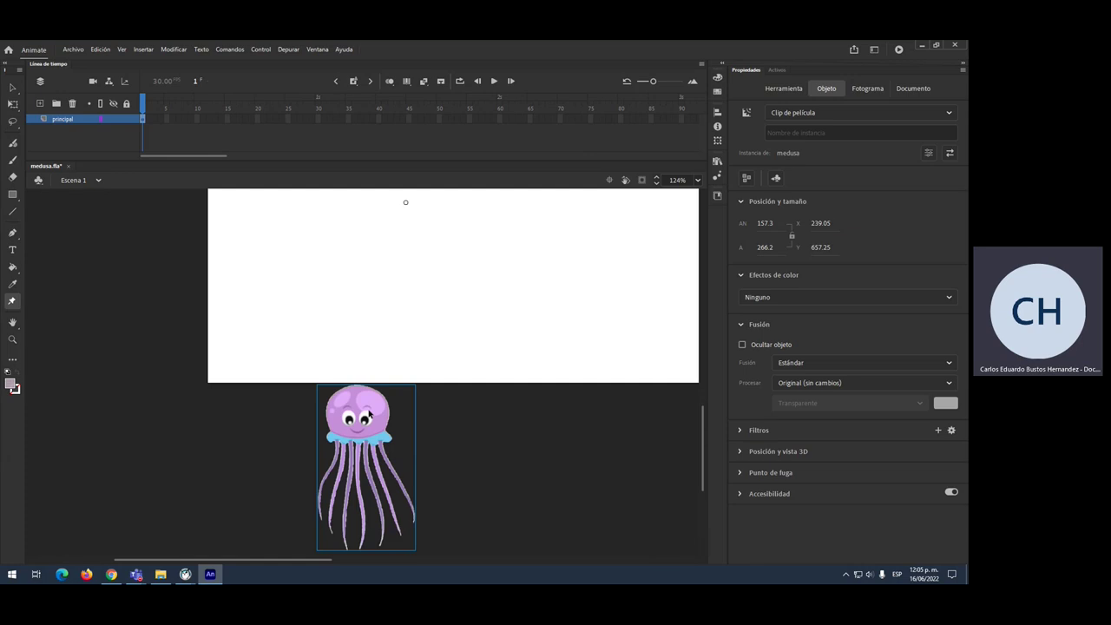
key(ctrl+4)
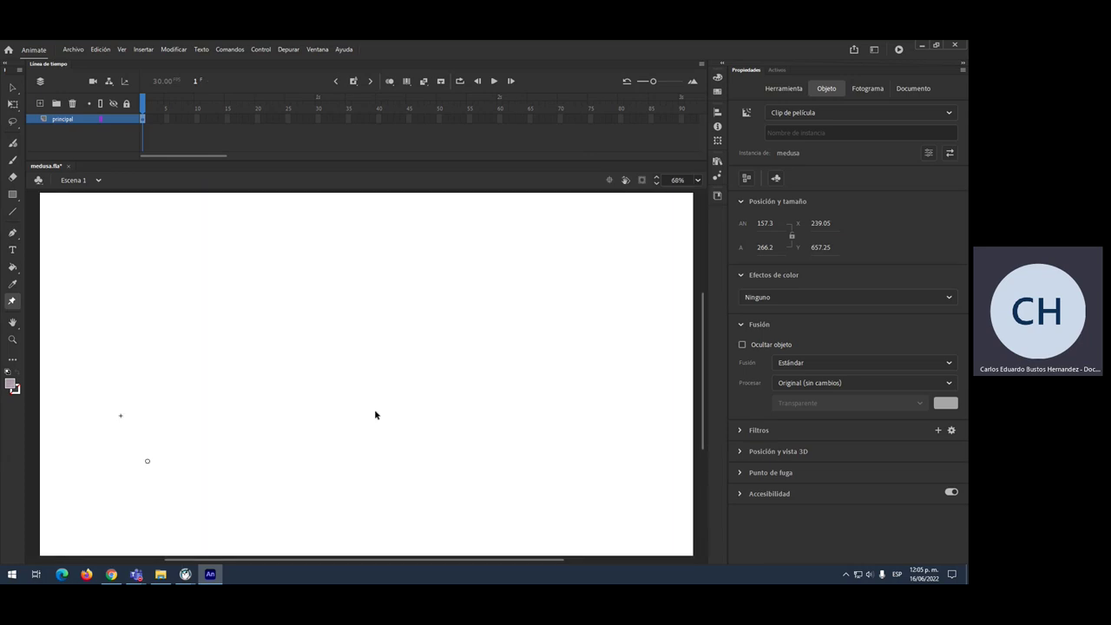
key(ctrl+2)
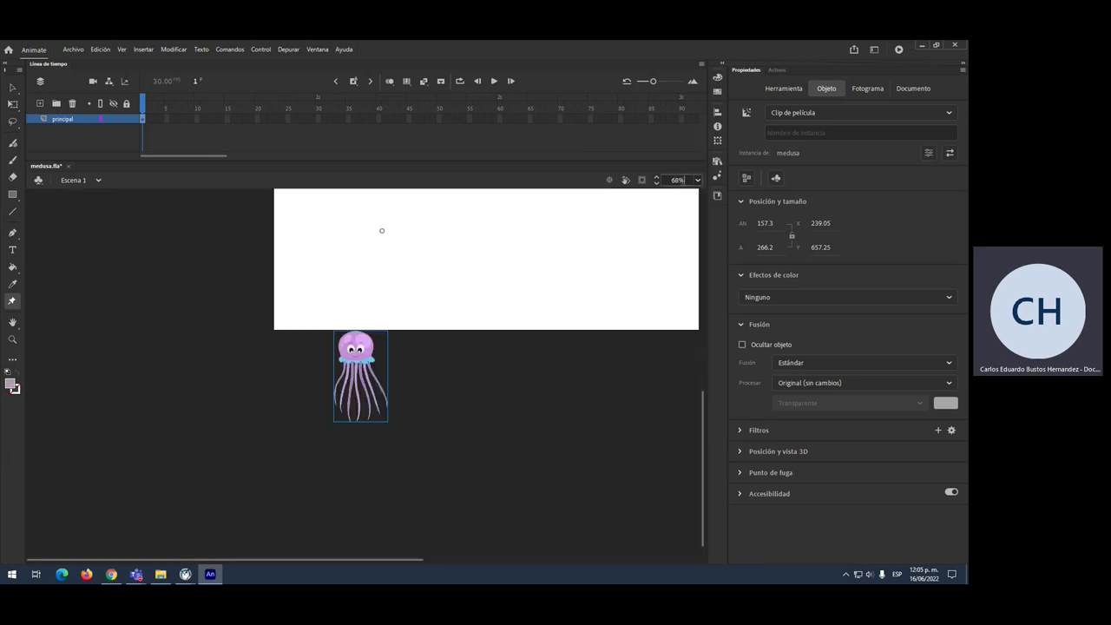
click(698, 180)
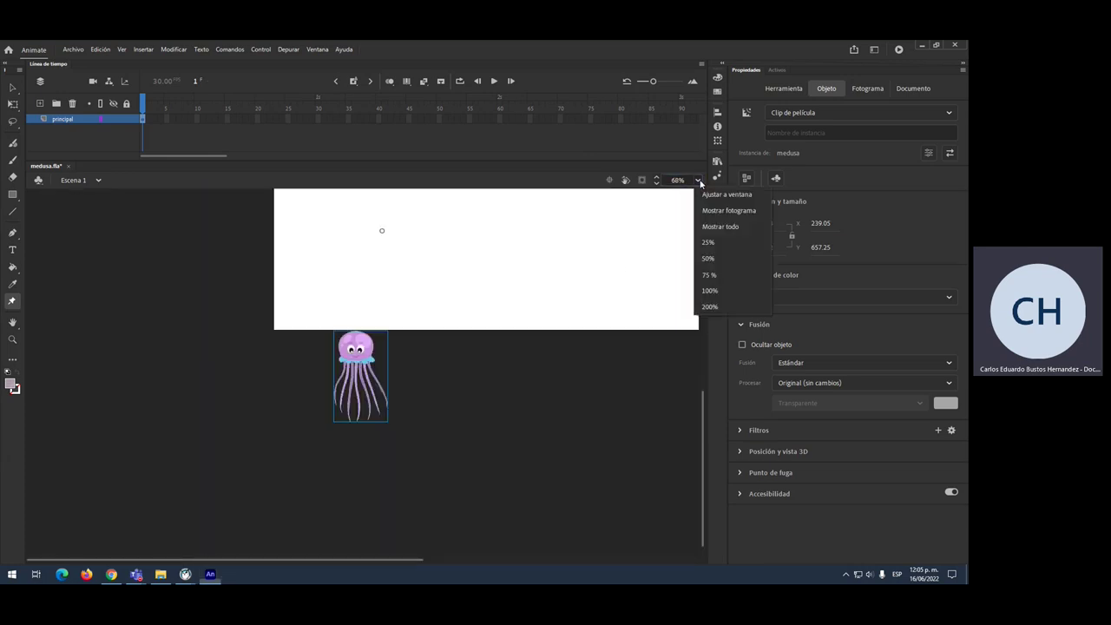
click(708, 291)
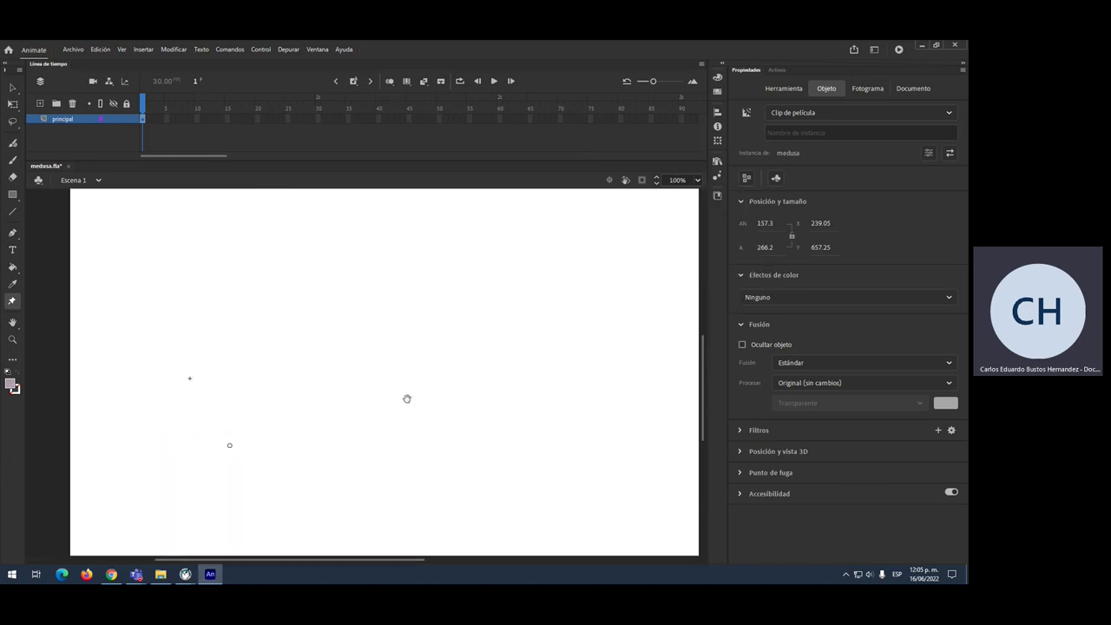
click(698, 181)
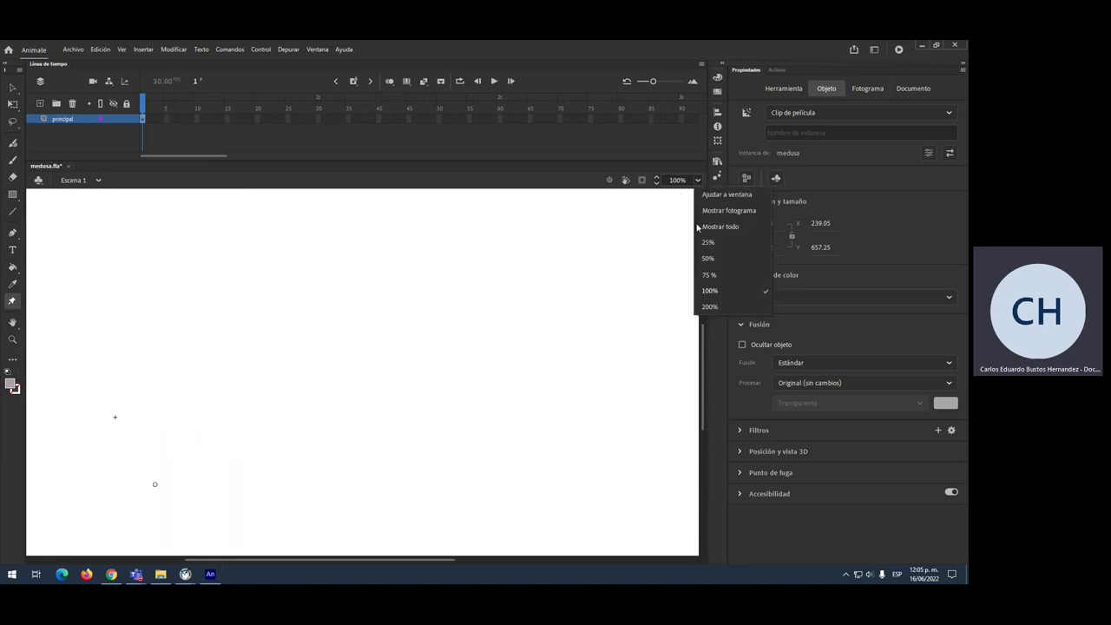
click(708, 258)
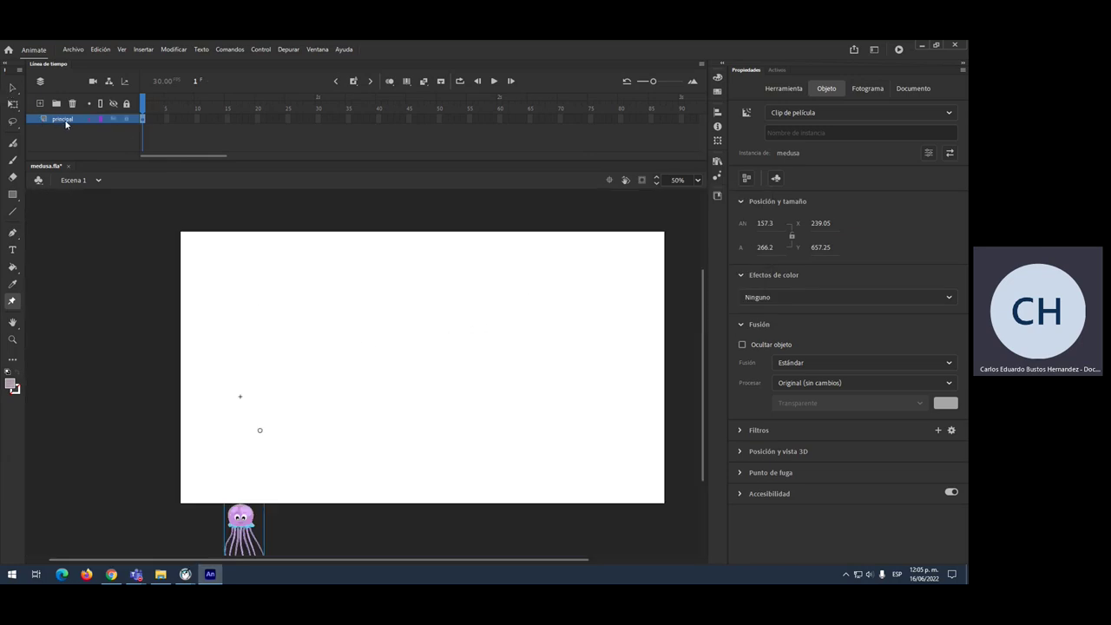
Step: Rename the principal layer as medusa and hide it
click(64, 123)
double_click(74, 121)
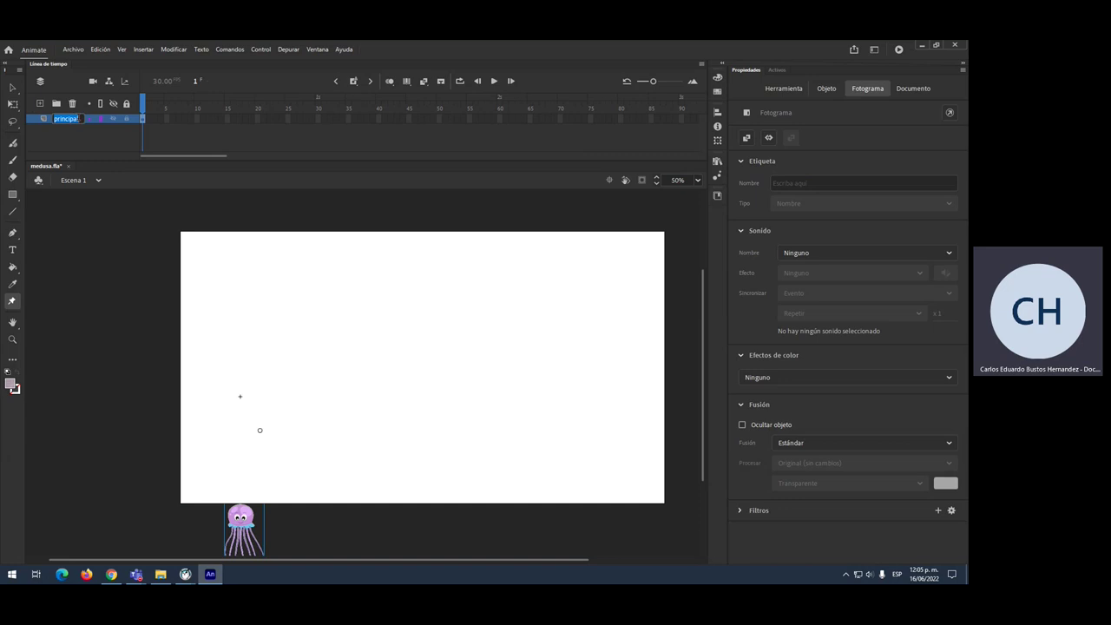
text(medusa)
key(Return)
click(113, 119)
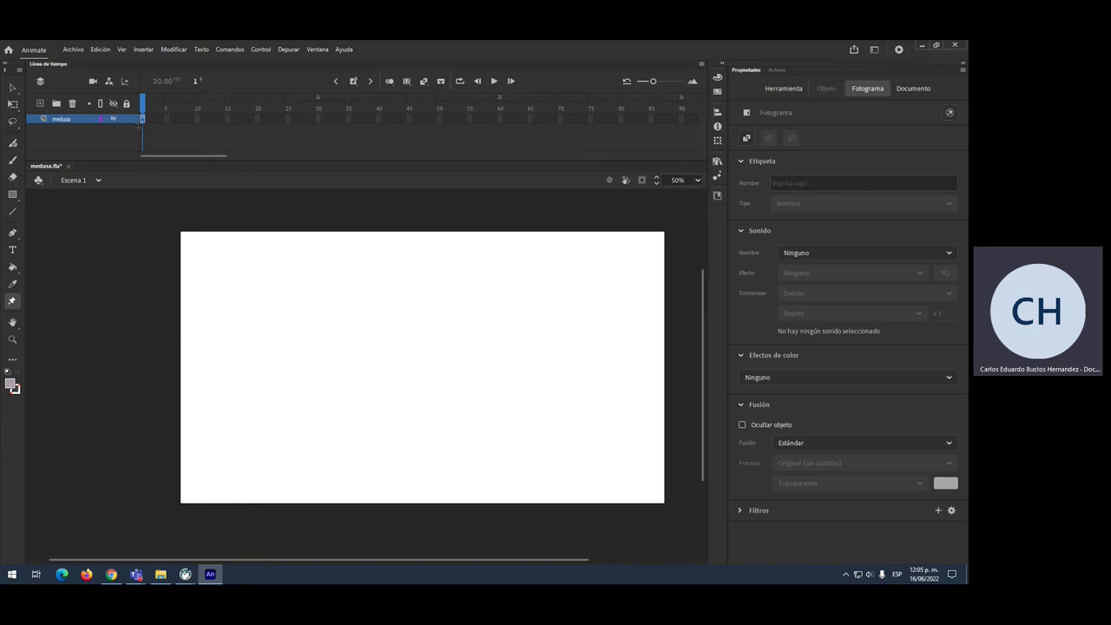
Step: Add a new layer below the medusa layer and name it arena
click(40, 105)
click(60, 122)
drag(49, 119, 41, 132)
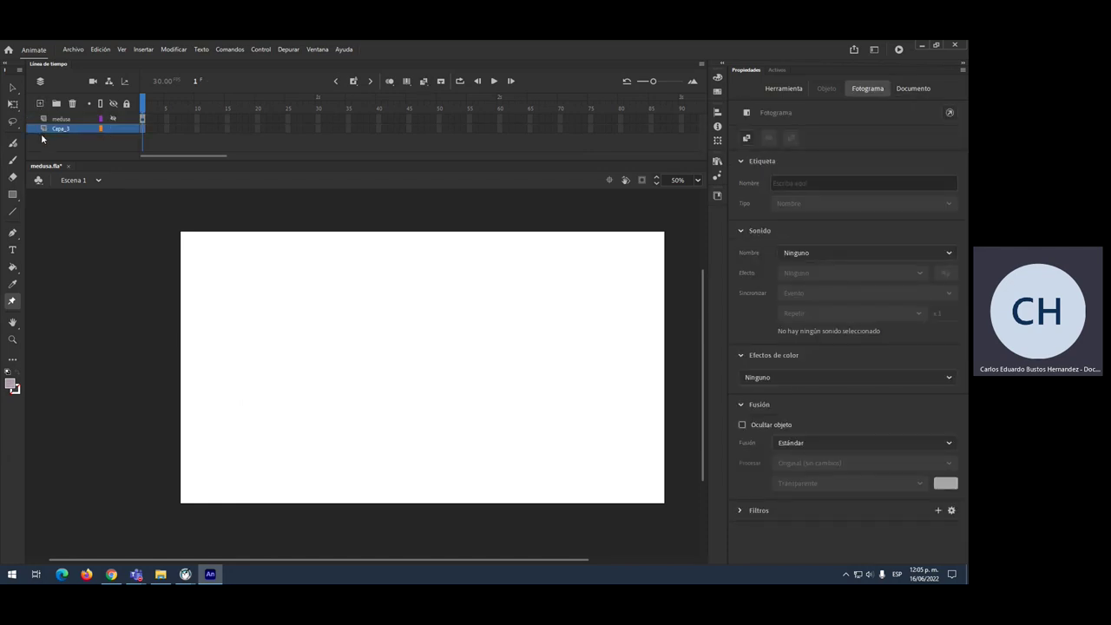
double_click(63, 129)
text(arena)
key(Return)
Step: Set up the Classic Brush with a #FFCC33 yellow fill at 100% alpha for the arena layer
click(12, 160)
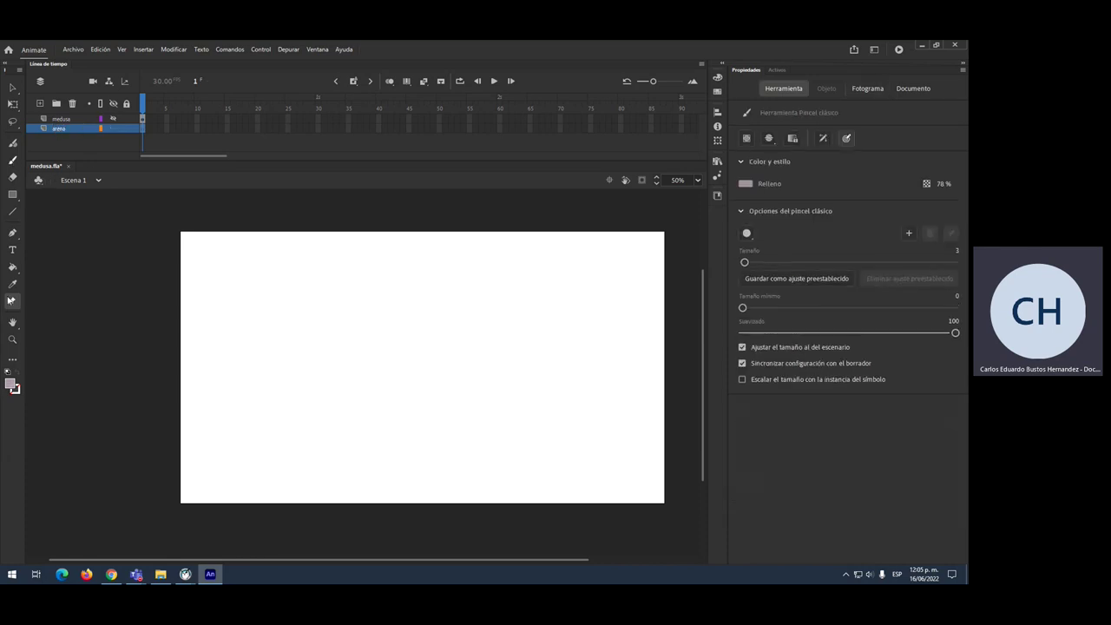
click(12, 387)
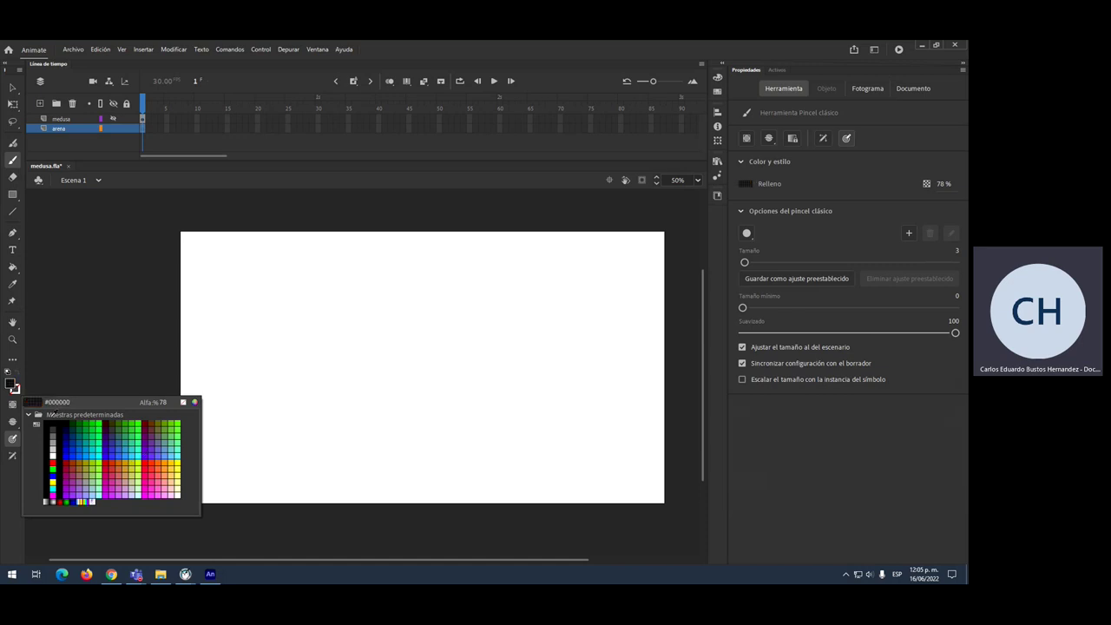
click(163, 403)
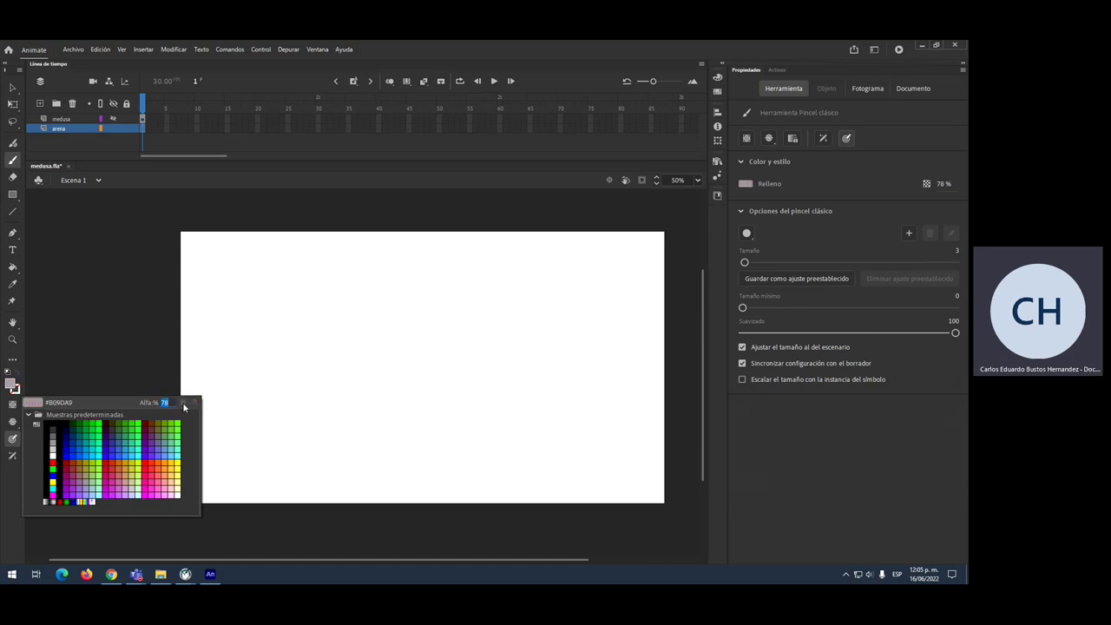
text(100)
key(Return)
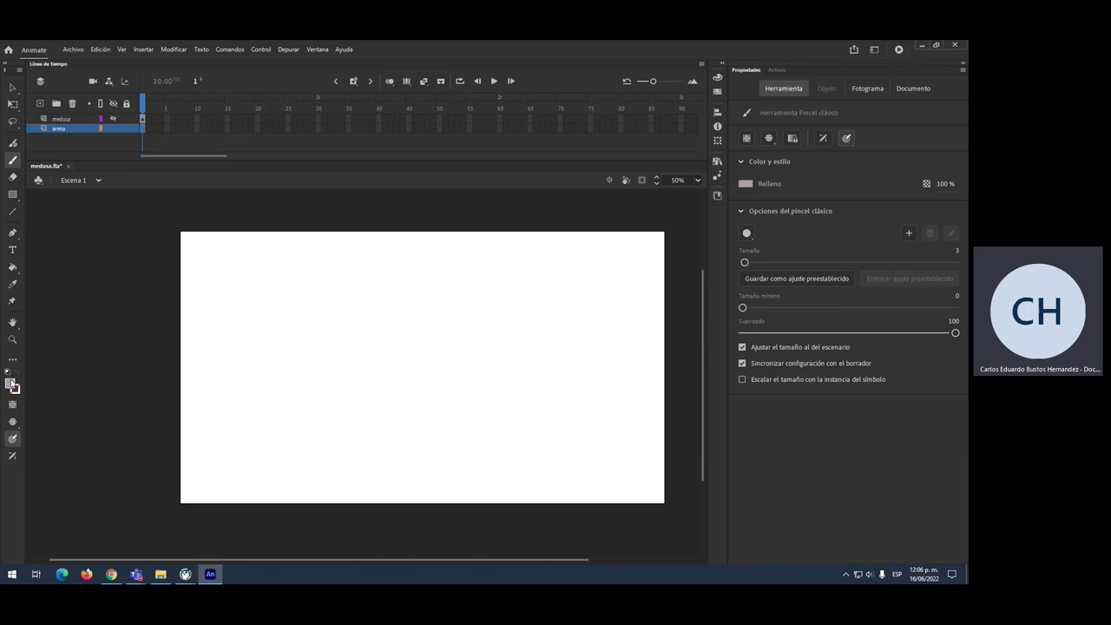
click(12, 386)
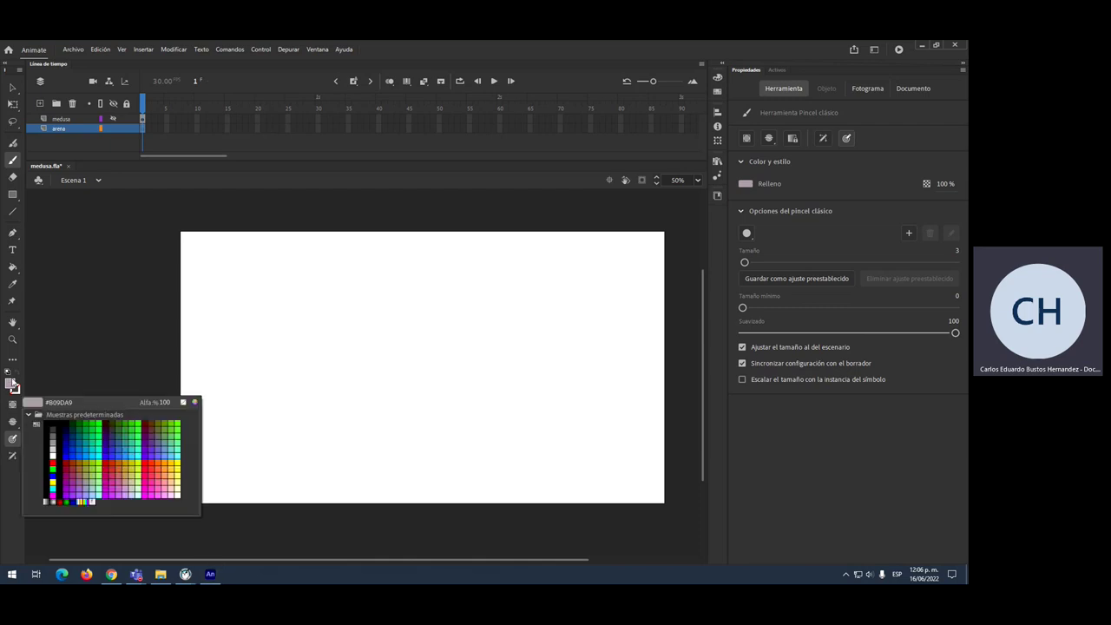
click(172, 458)
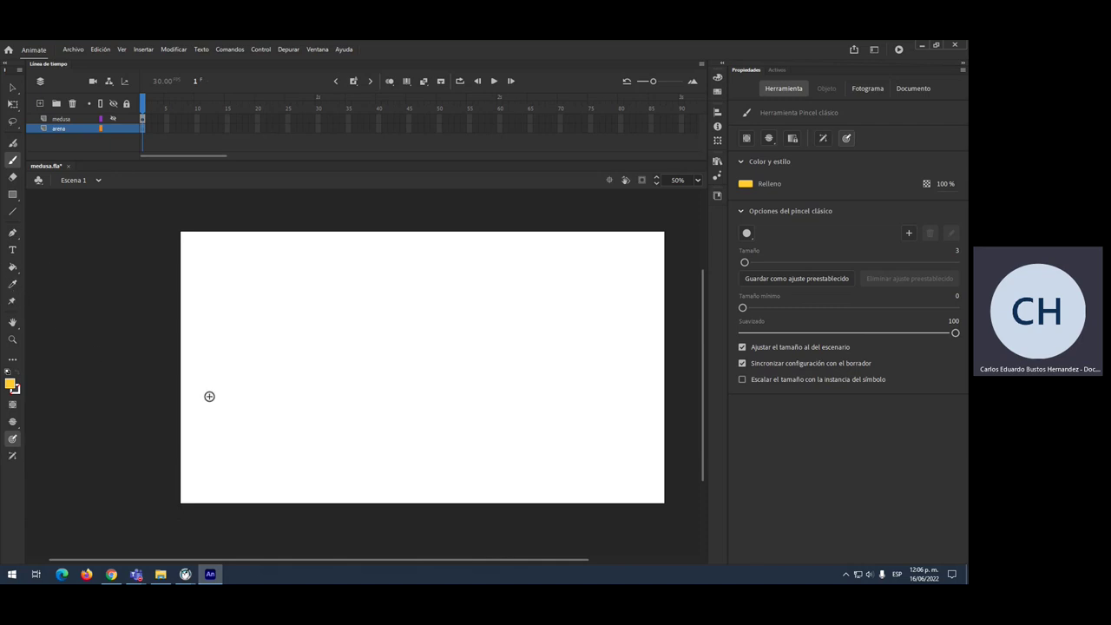
Step: With brush size 9, outline a wavy sand floor across the lower part of the stage and fill it with the same yellow
mouse_move(181, 395)
mouse_down()
mouse_move(230, 394)
mouse_move(283, 407)
mouse_up()
key(ctrl+z)
drag(744, 263, 751, 263)
mouse_move(183, 432)
mouse_down()
mouse_move(321, 421)
mouse_move(416, 432)
mouse_move(645, 408)
mouse_up()
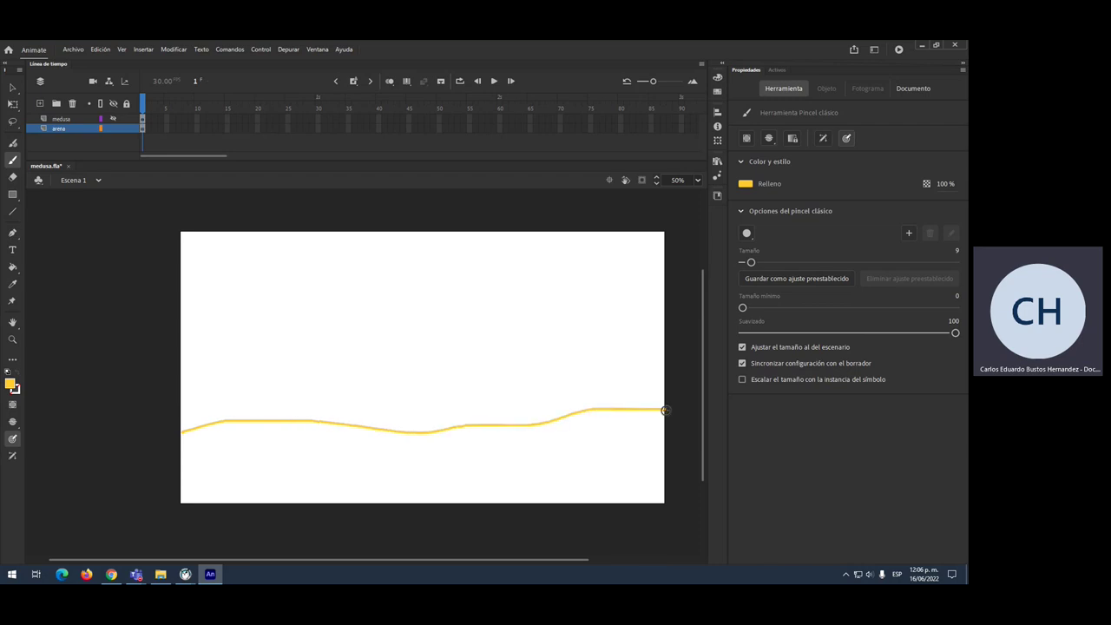
drag(665, 409, 663, 458)
mouse_move(665, 503)
mouse_down()
mouse_move(383, 487)
mouse_move(181, 504)
mouse_move(188, 431)
mouse_up()
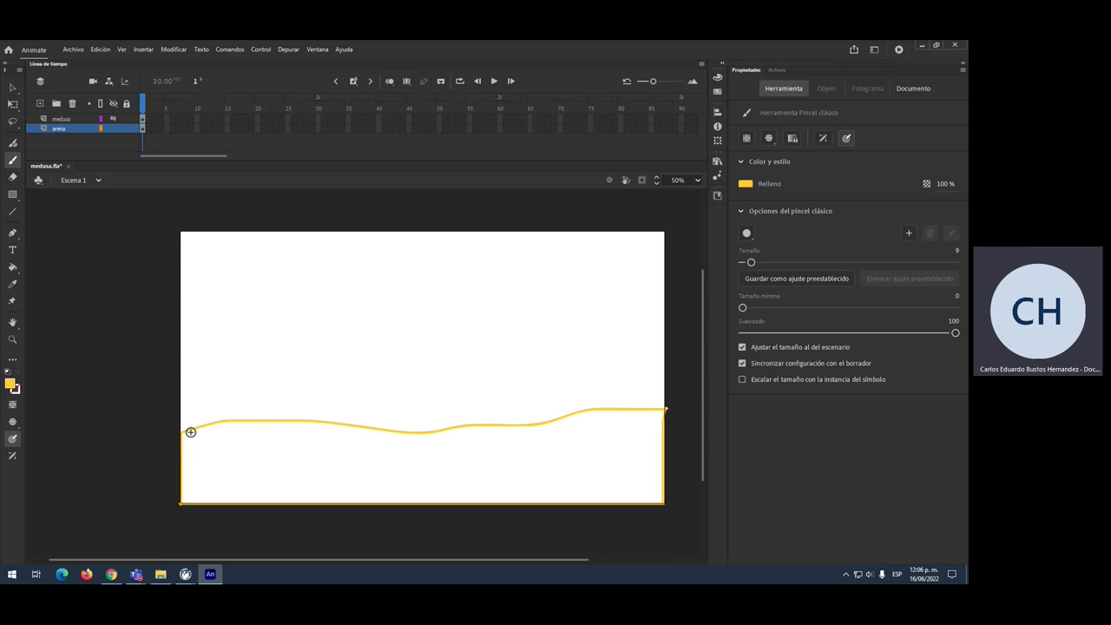
key(k)
click(252, 456)
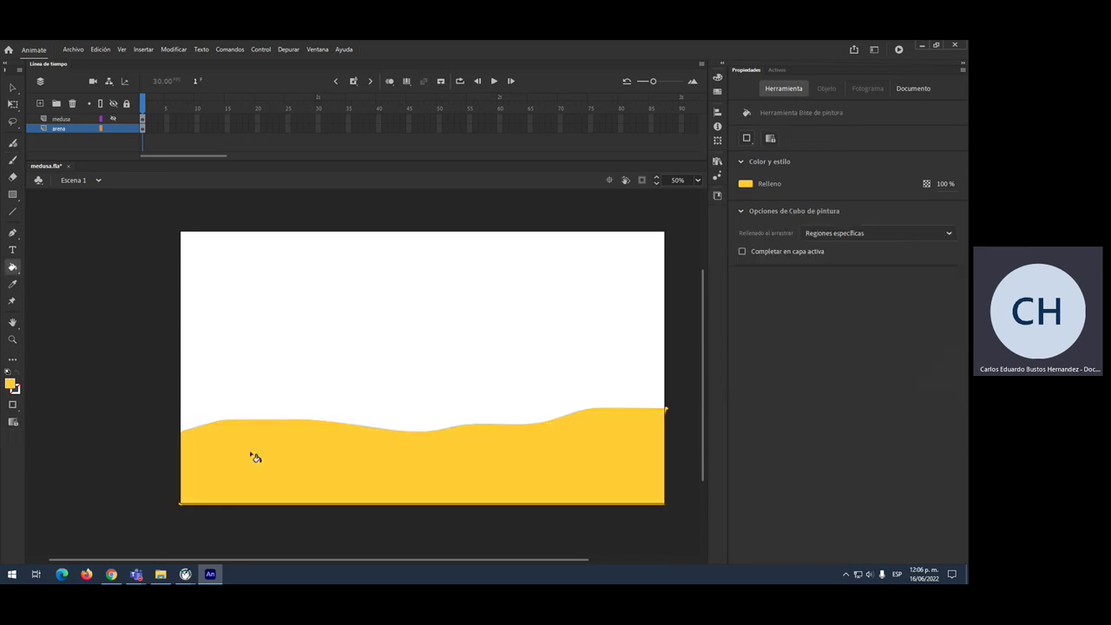
Step: Trim the sand paint that spills beyond the stage's right, bottom and left edges
key(v)
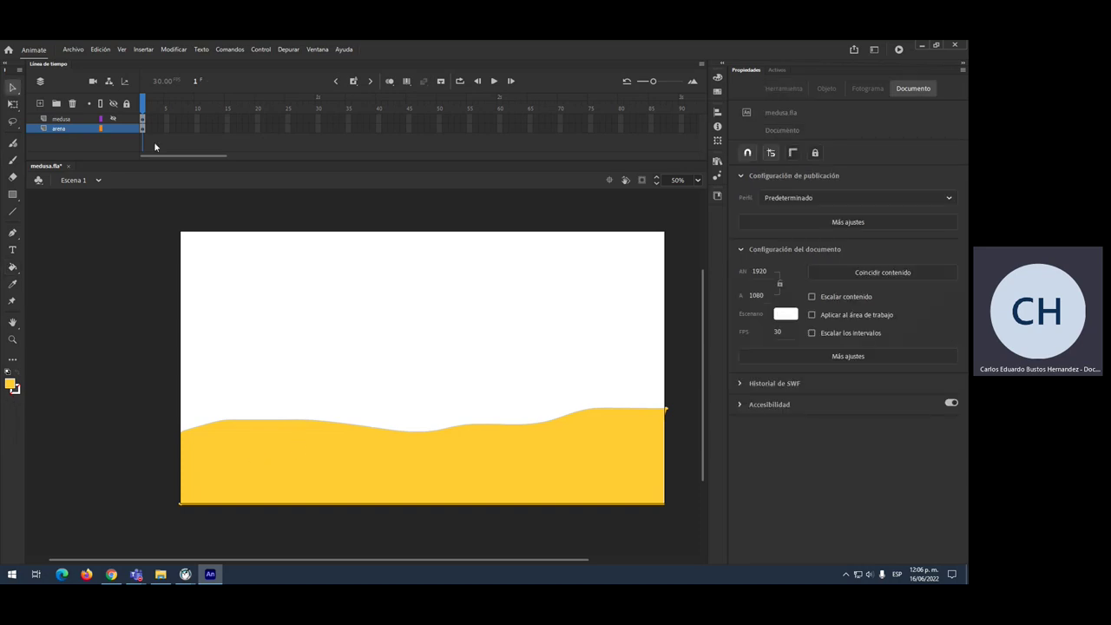
drag(691, 340, 663, 523)
drag(664, 524, 153, 498)
click(663, 509)
click(153, 498)
mouse_move(121, 372)
mouse_down()
mouse_move(172, 535)
mouse_move(157, 523)
mouse_move(181, 542)
mouse_move(177, 531)
mouse_up()
click(167, 518)
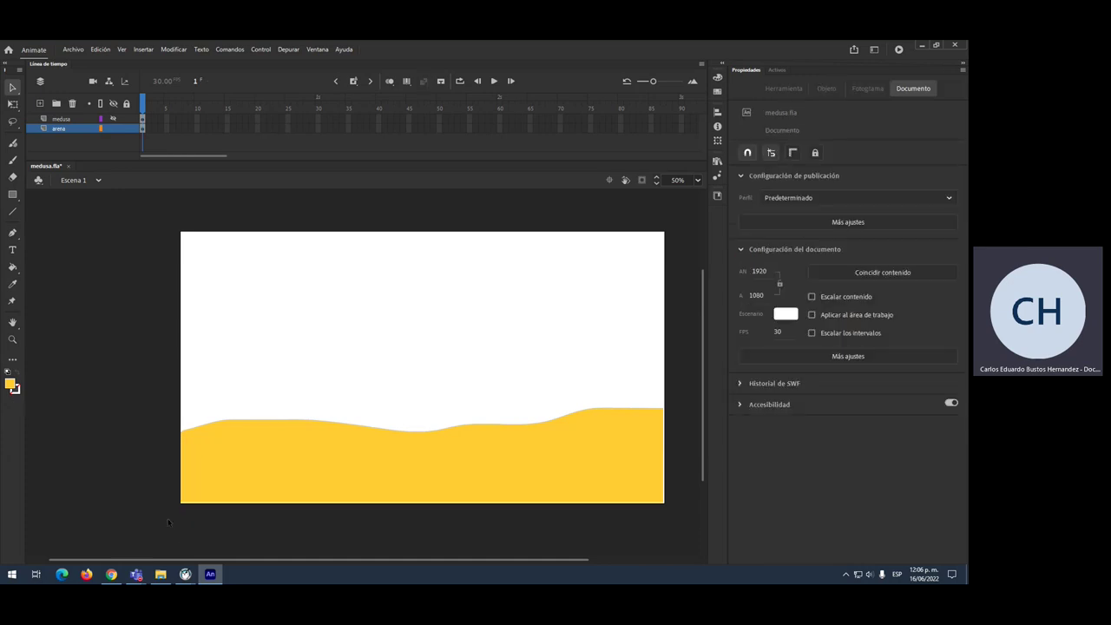
Step: Stretch the sand shape with Free Transform so it reaches the edges of the stage
click(247, 487)
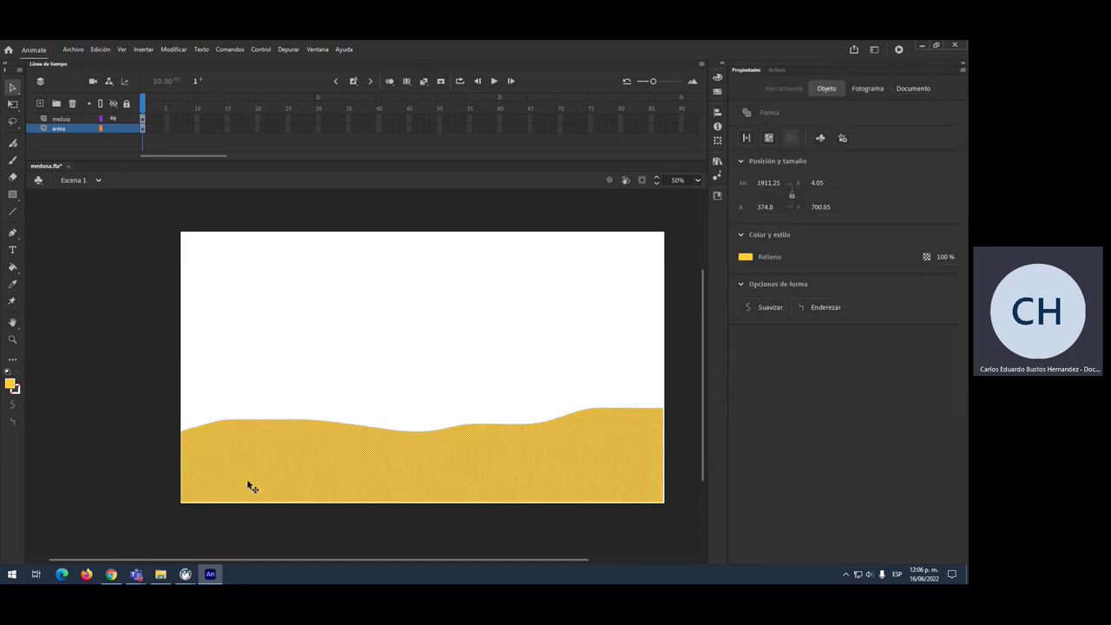
key(q)
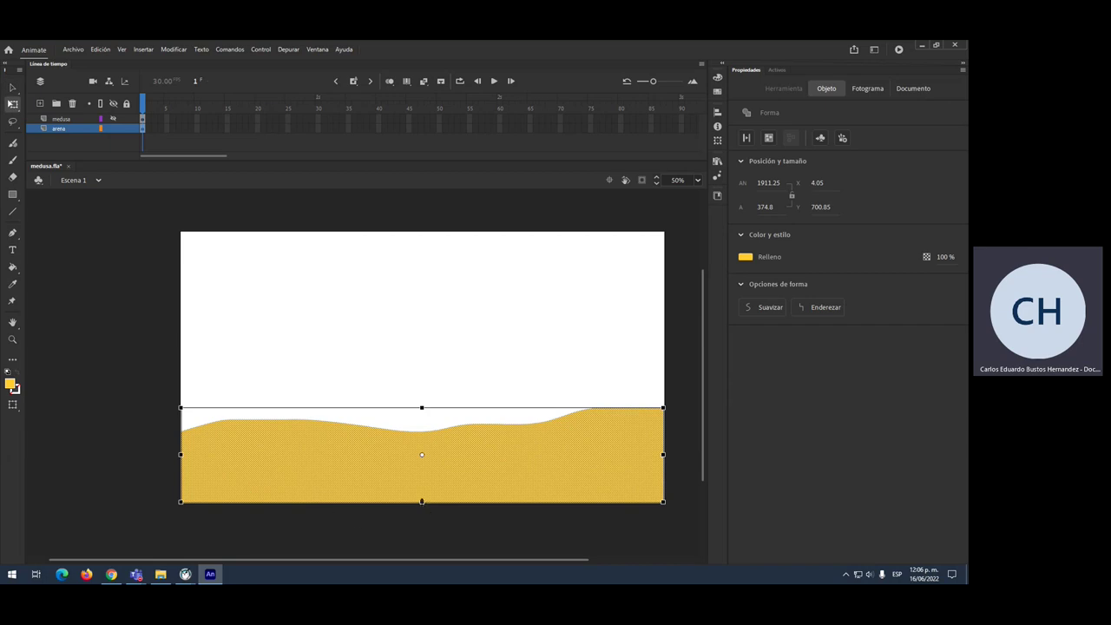
drag(422, 501, 421, 502)
drag(660, 458, 664, 454)
click(618, 369)
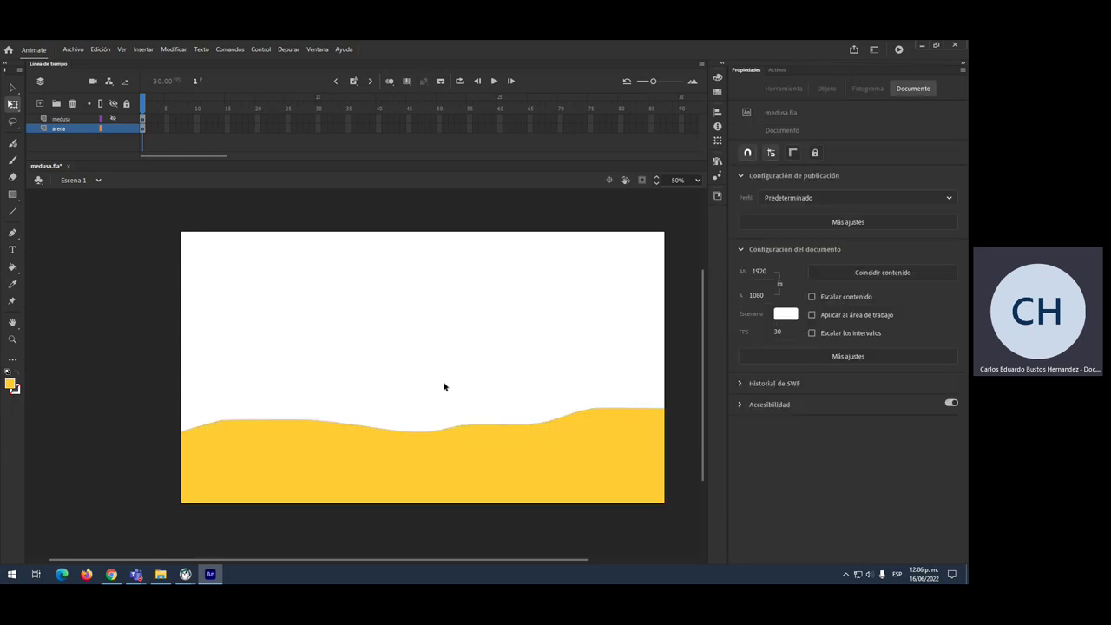
Step: Set the document's frame rate to 24 and its stage color to a light blue
key(ctrl+j)
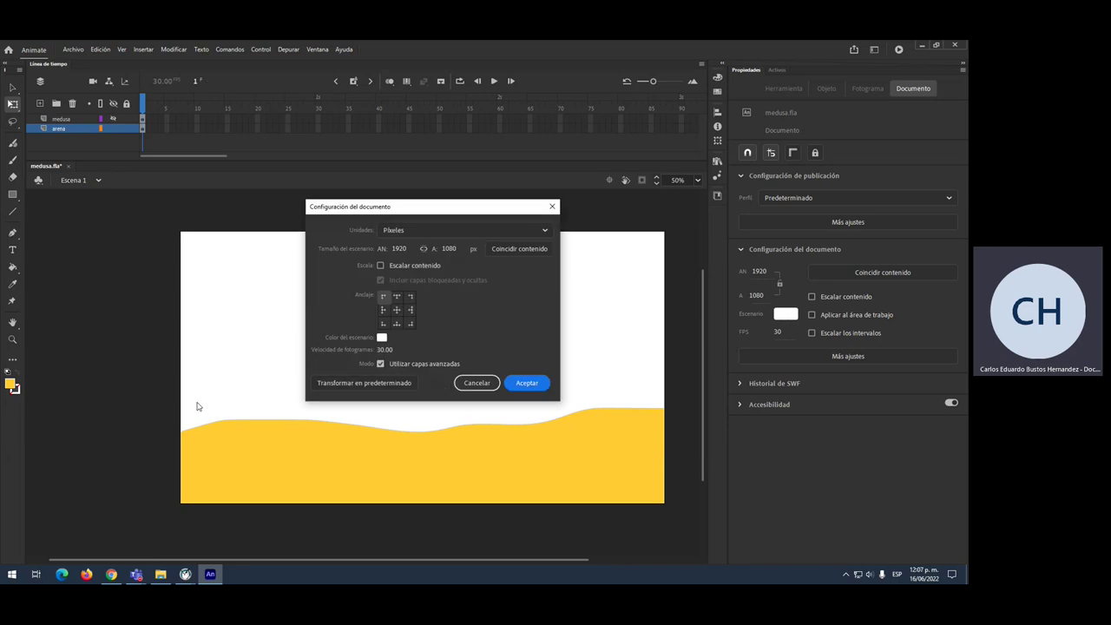
click(384, 349)
text(24)
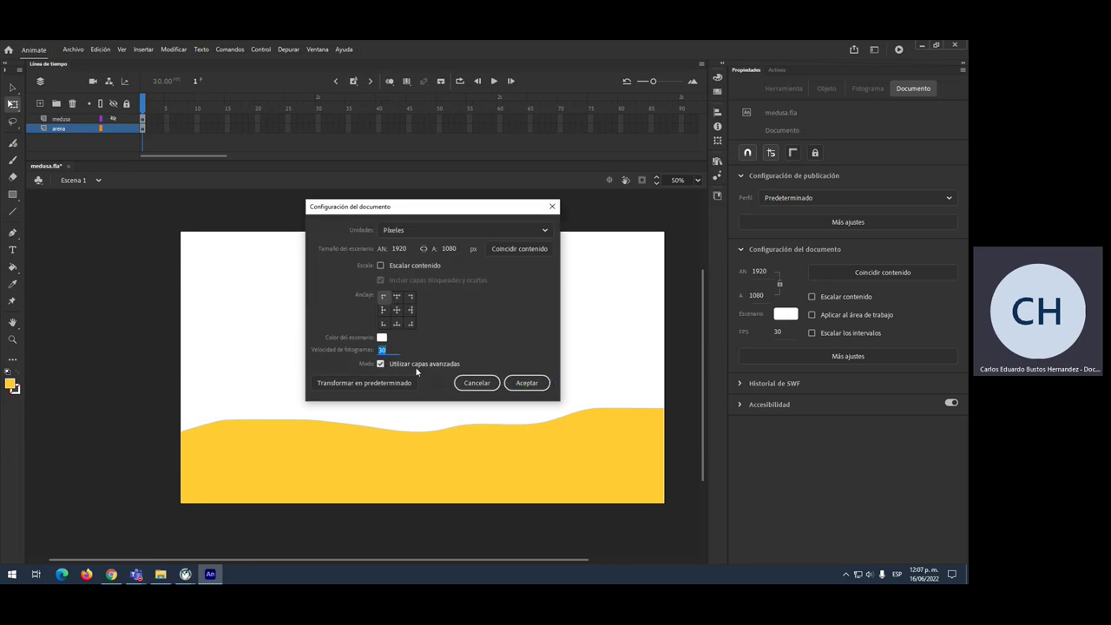
click(416, 372)
click(381, 336)
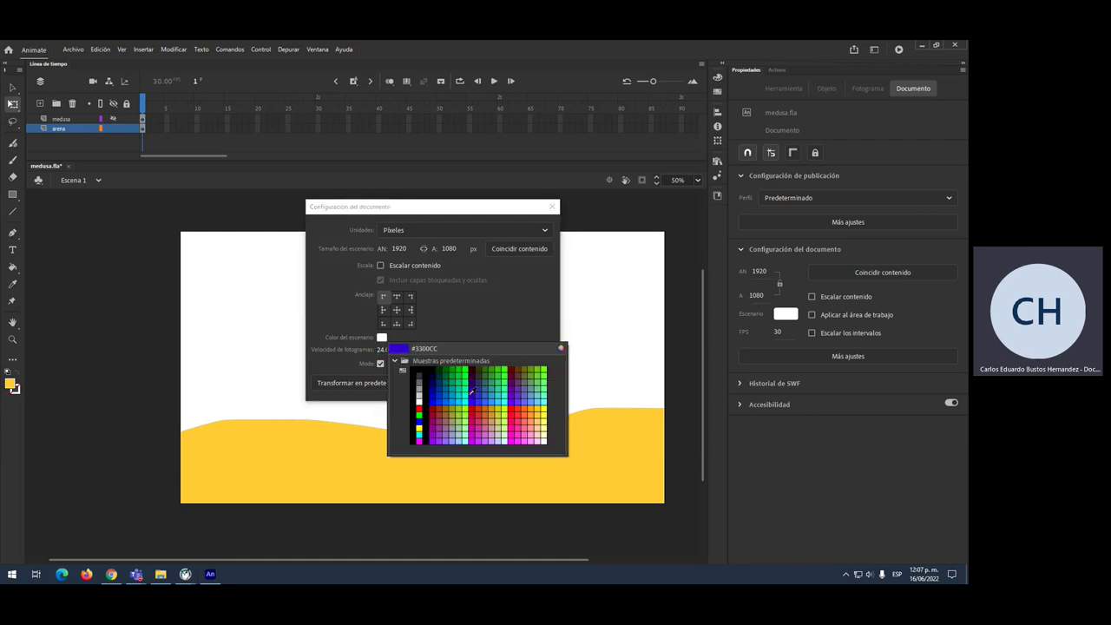
click(538, 397)
click(521, 386)
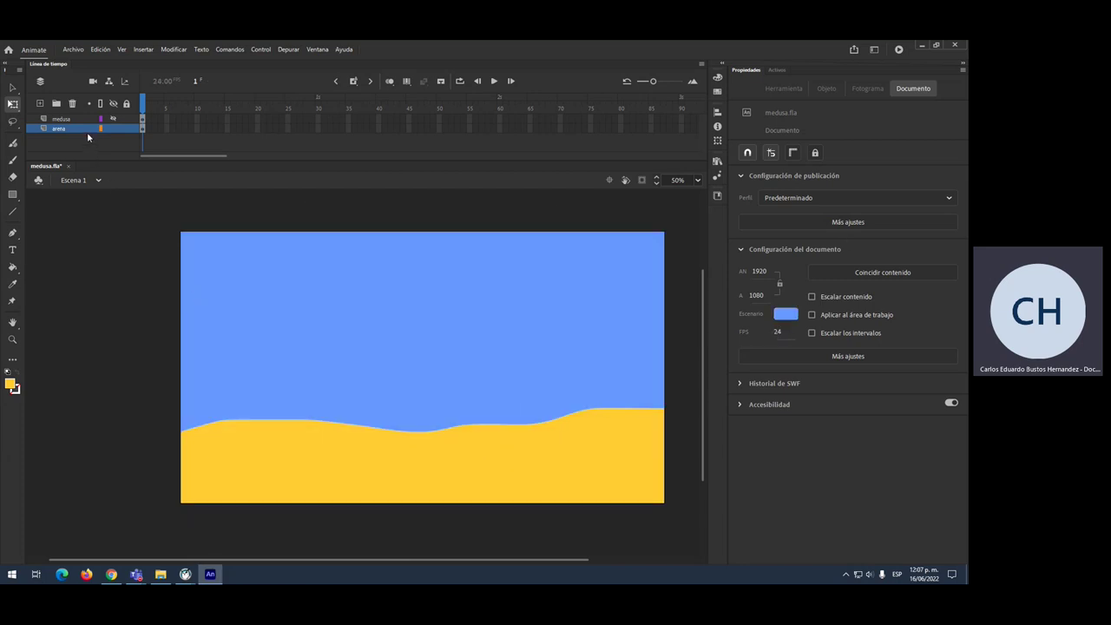
Step: Add a new layer between medusa and arena and name it pez_botón
click(39, 106)
click(66, 131)
double_click(67, 131)
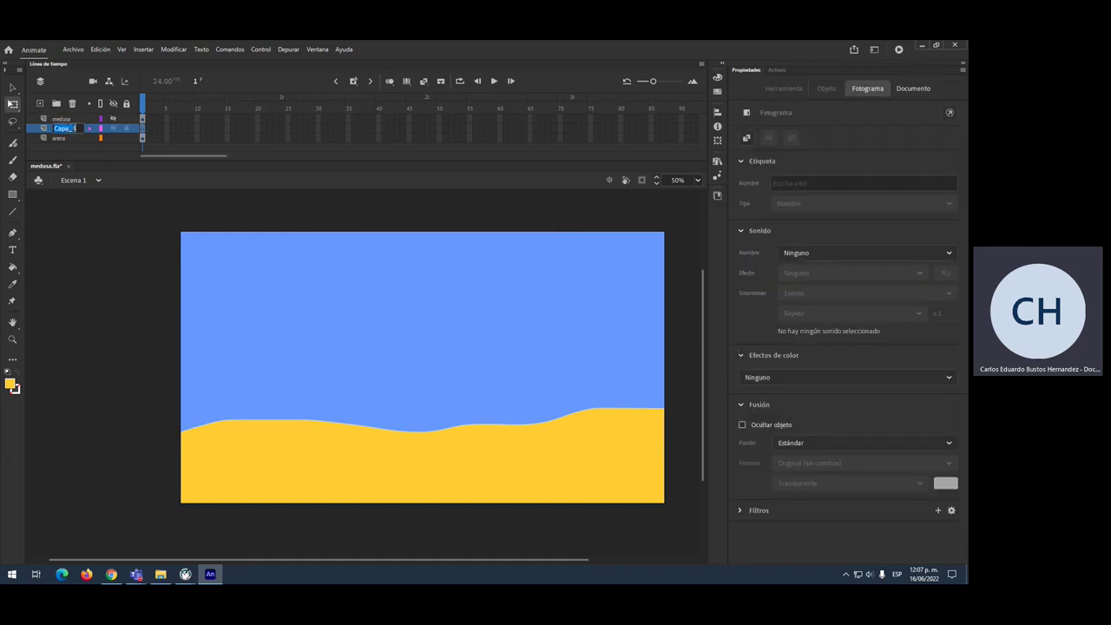
text(pez_botón)
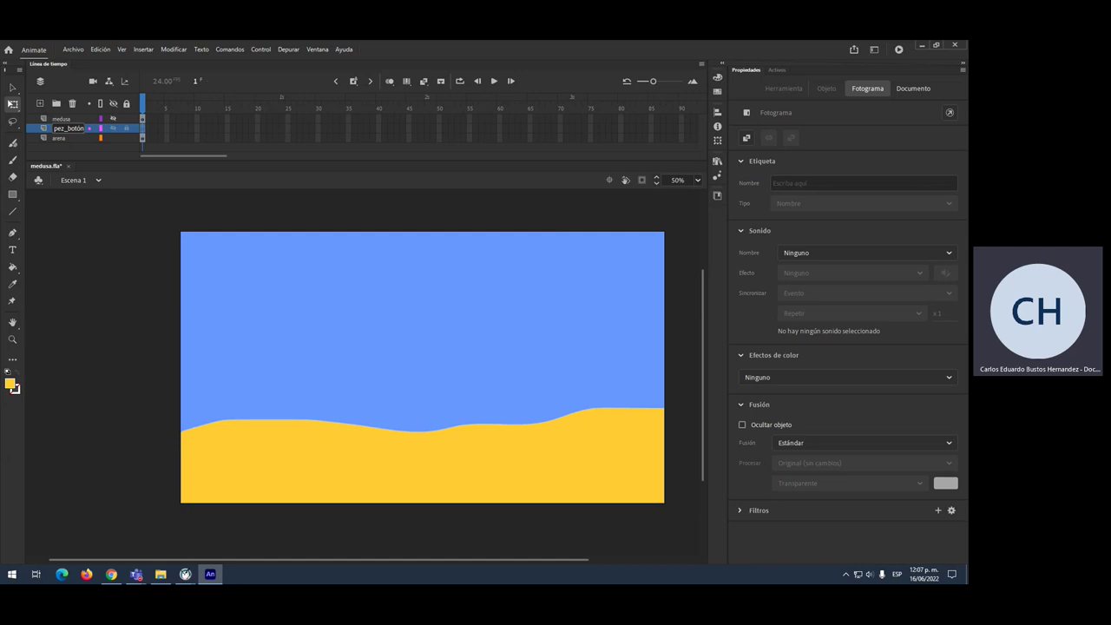
key(Return)
Step: Paint an open-mouthed fish outline in orange in the upper middle of the stage and fill it with the same orange
key(b)
click(10, 384)
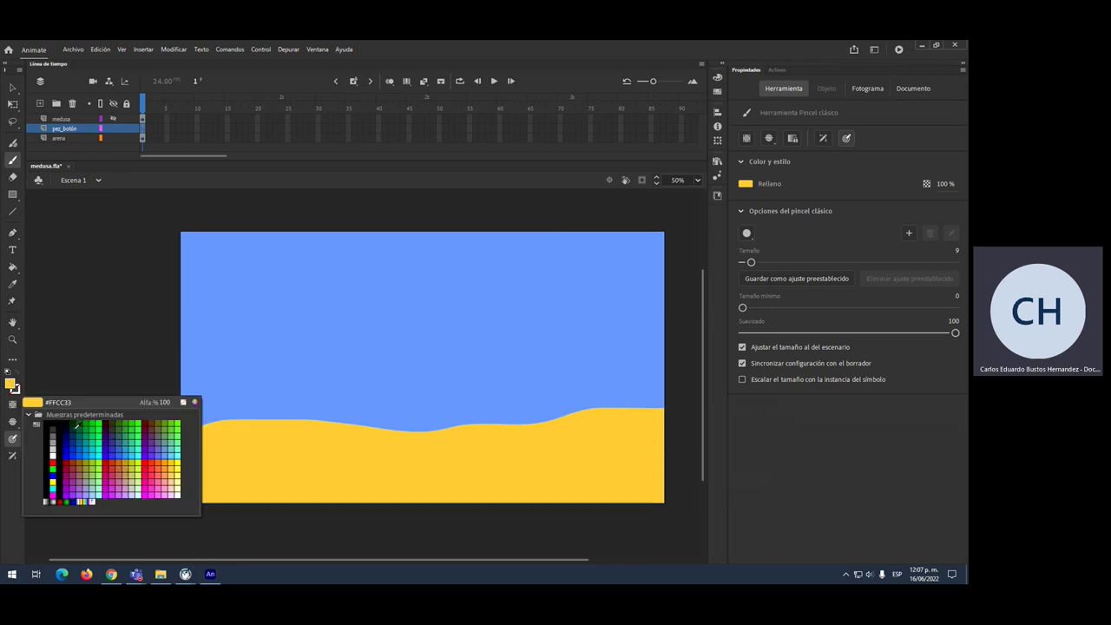
click(166, 457)
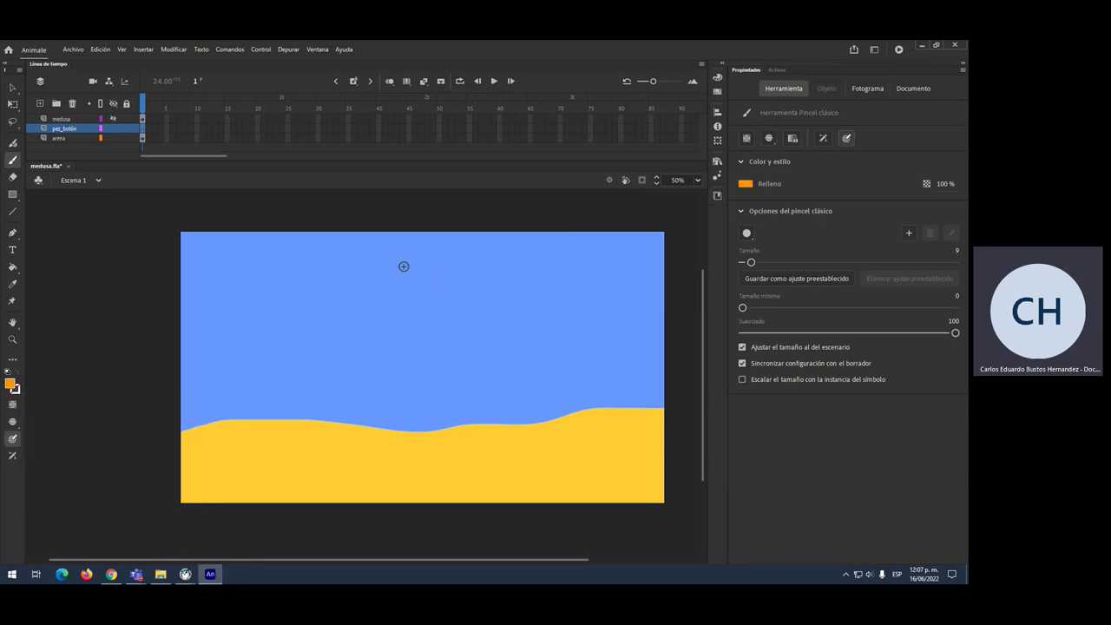
mouse_move(371, 281)
mouse_down()
mouse_move(408, 292)
mouse_move(385, 313)
mouse_move(404, 318)
mouse_move(423, 311)
mouse_move(416, 267)
mouse_up()
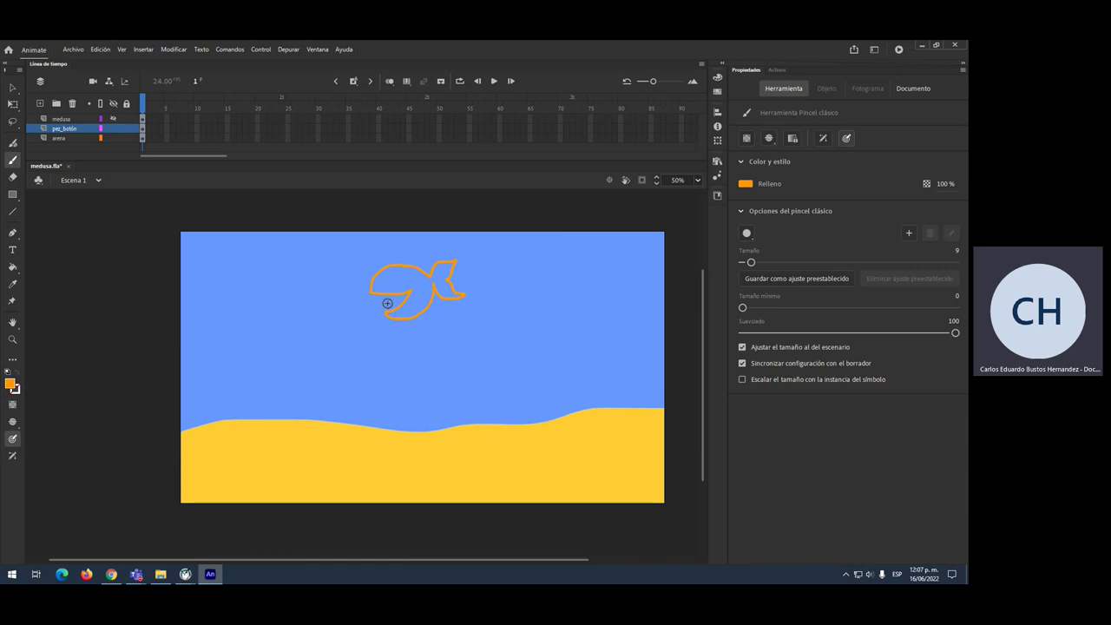
key(k)
click(415, 289)
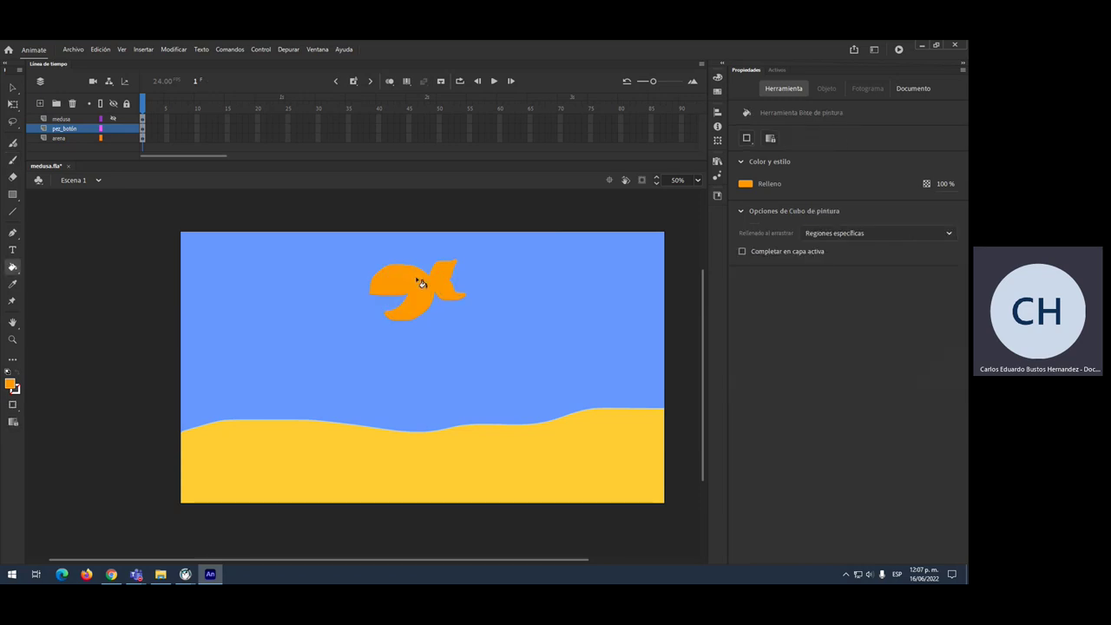
Step: Draw an orange circle about 152 px wide in object drawing mode, left of and below the fish, and shift it up toward the fish
key(v)
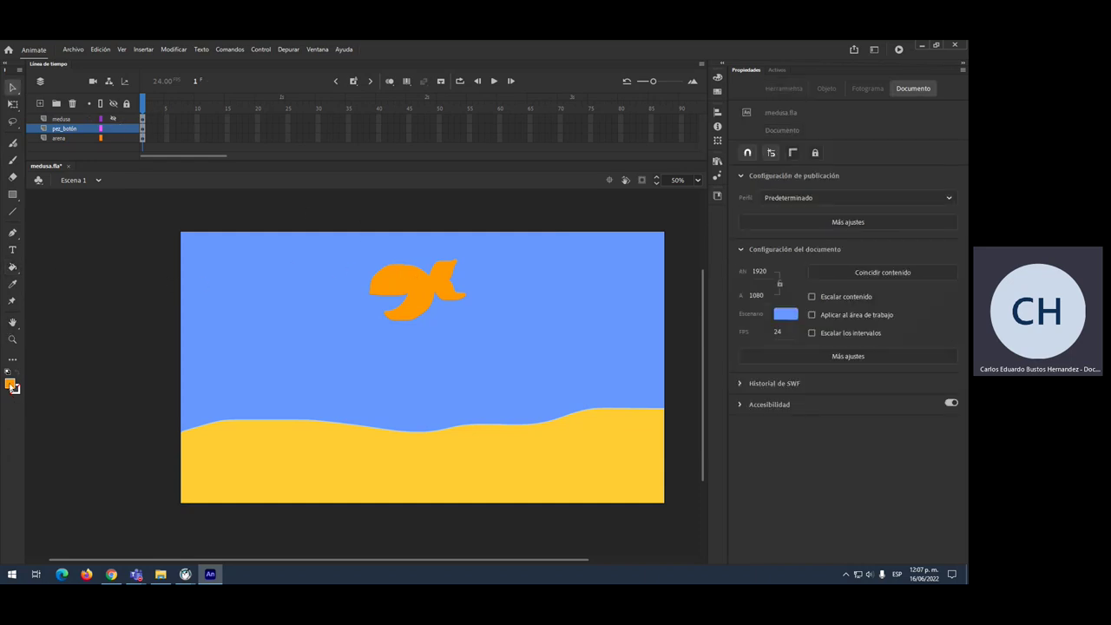
click(10, 384)
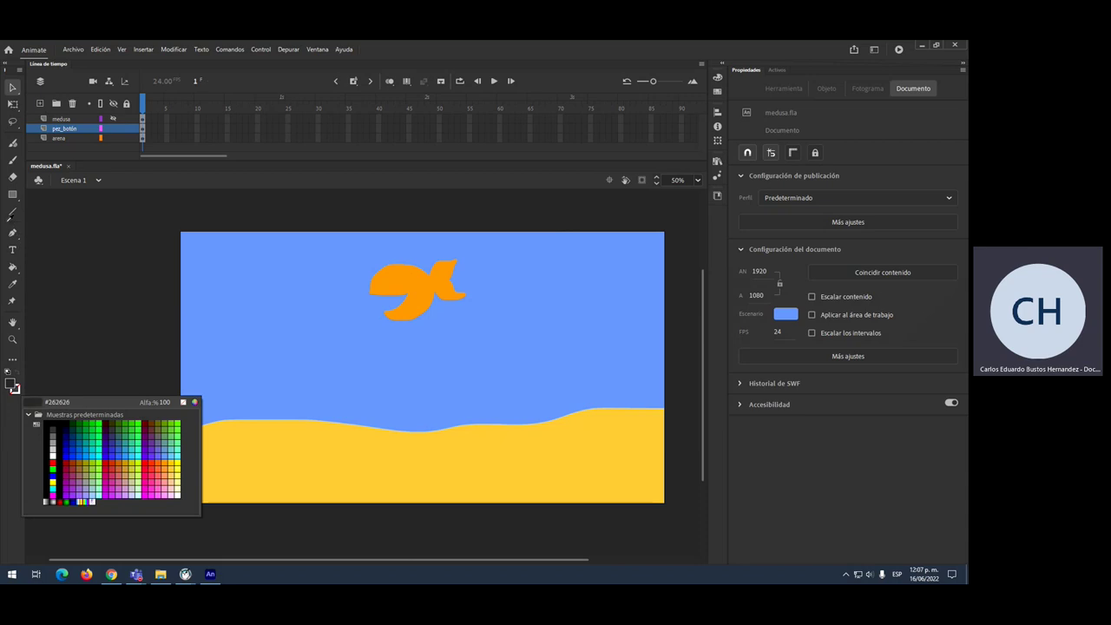
key(o)
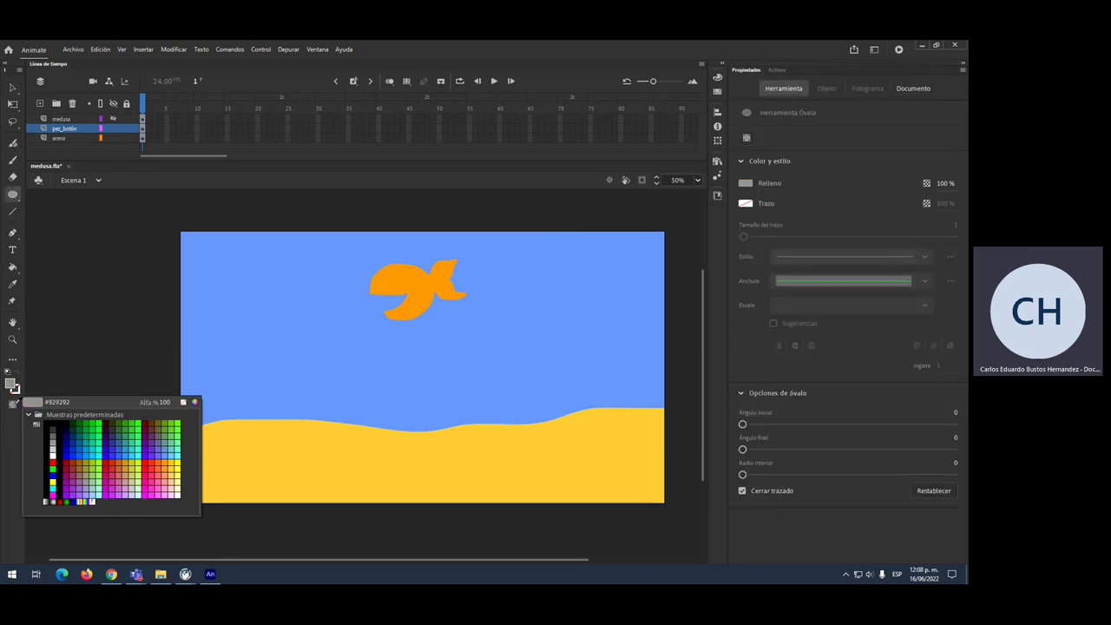
key(Escape)
click(12, 405)
drag(229, 348, 266, 385)
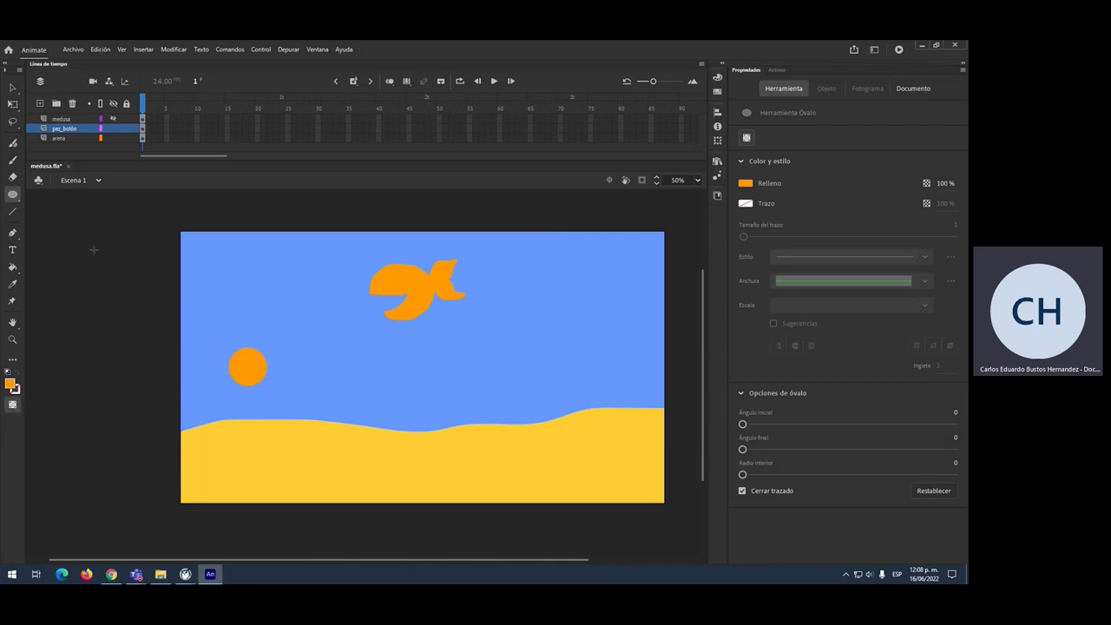
key(v)
click(244, 373)
drag(245, 374, 275, 346)
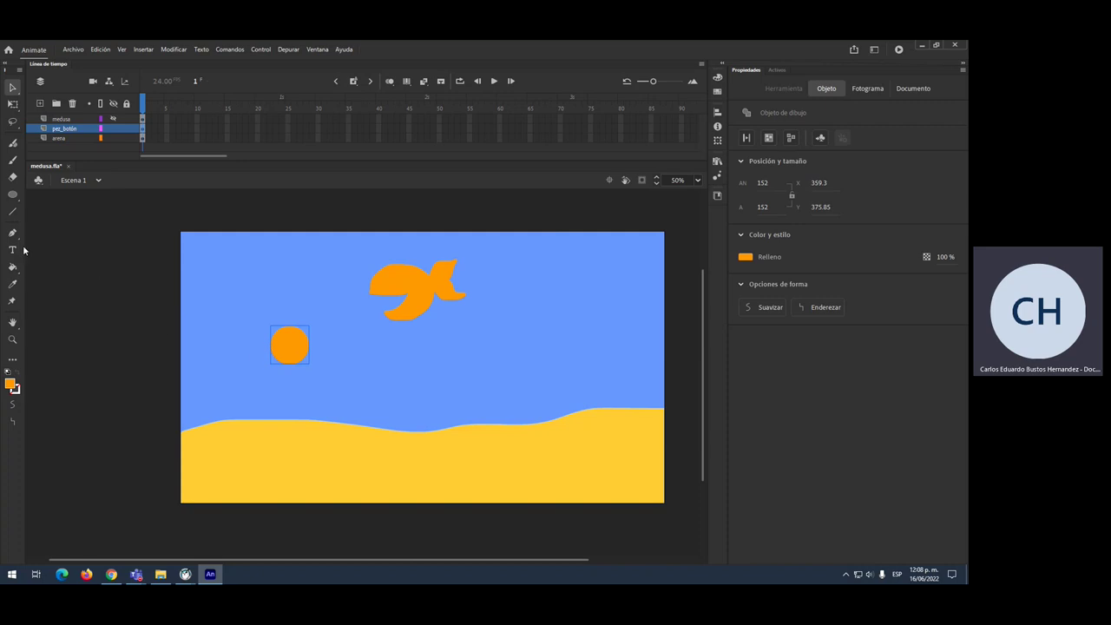
Step: Draw a second, smaller orange circle with object drawing turned off and try merging it into the fish's mouth
key(o)
click(12, 405)
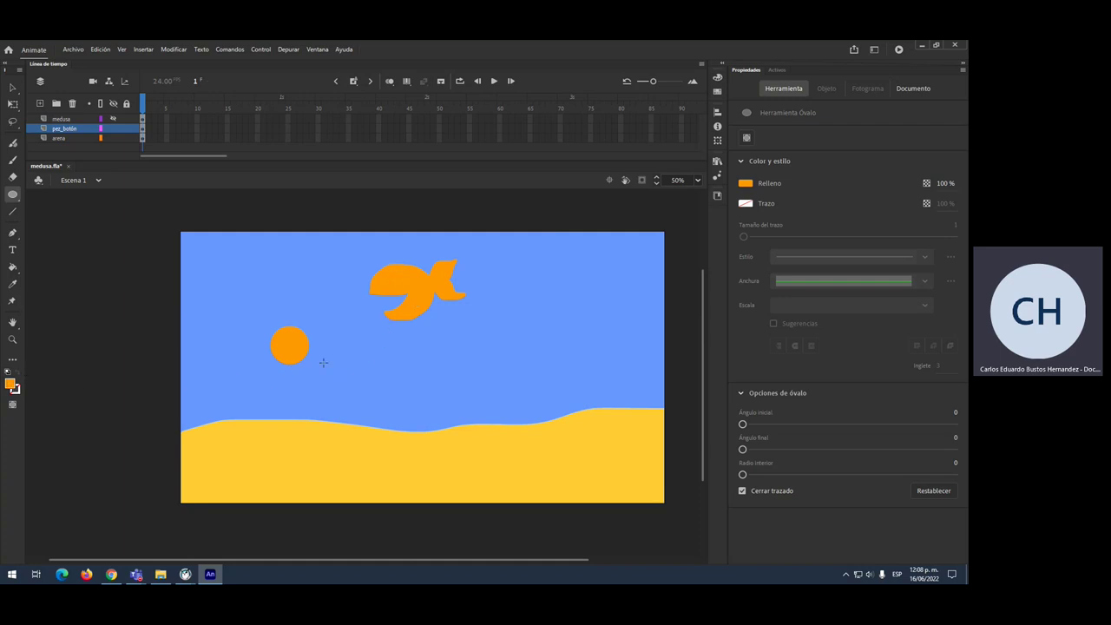
drag(319, 382, 291, 350)
key(v)
click(310, 376)
drag(310, 376, 274, 326)
click(298, 350)
drag(333, 368, 398, 304)
click(411, 344)
click(405, 318)
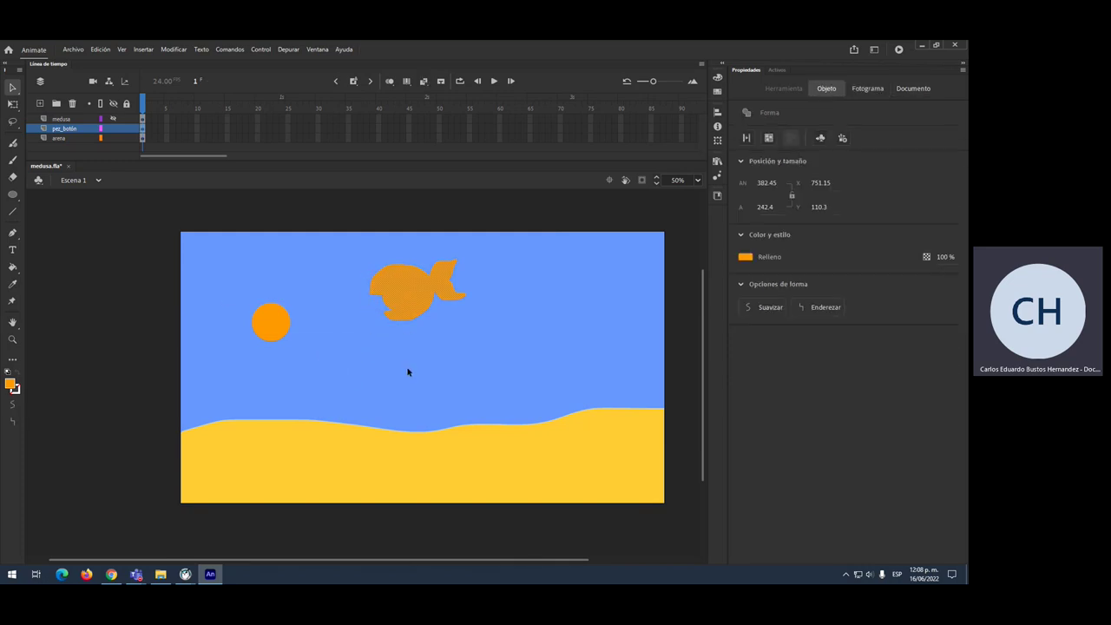
Step: Undo the merge into the fish and the drawing of the second circle
key(ctrl+z)
key(ctrl+z)
key(ctrl+z)
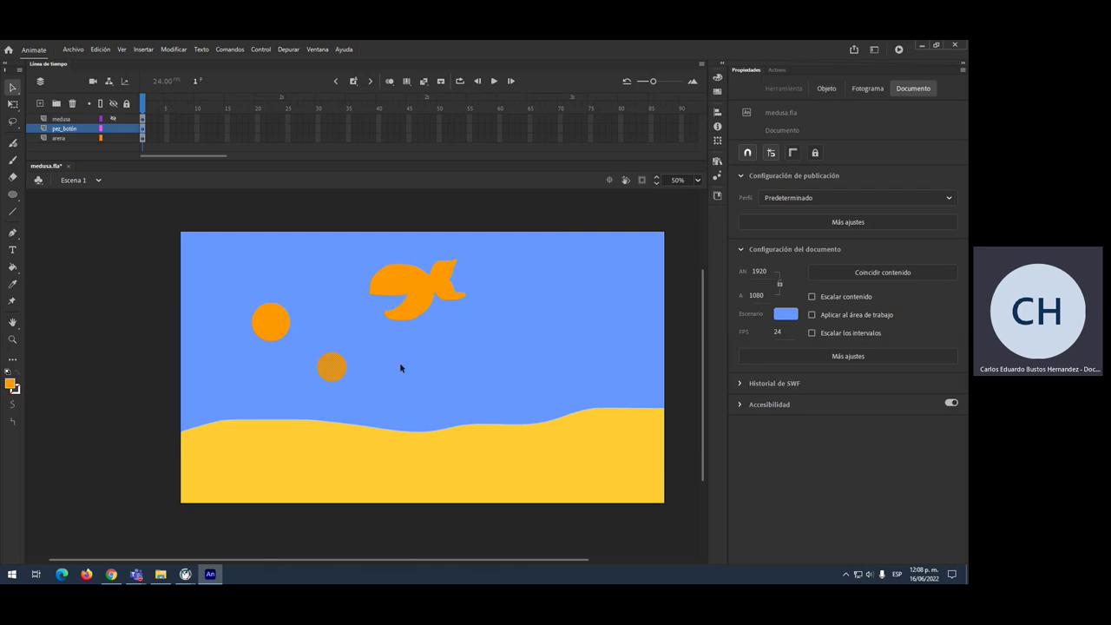
key(ctrl+z)
Step: Open the orange circle's drawing object for editing and change its fill to white
click(275, 328)
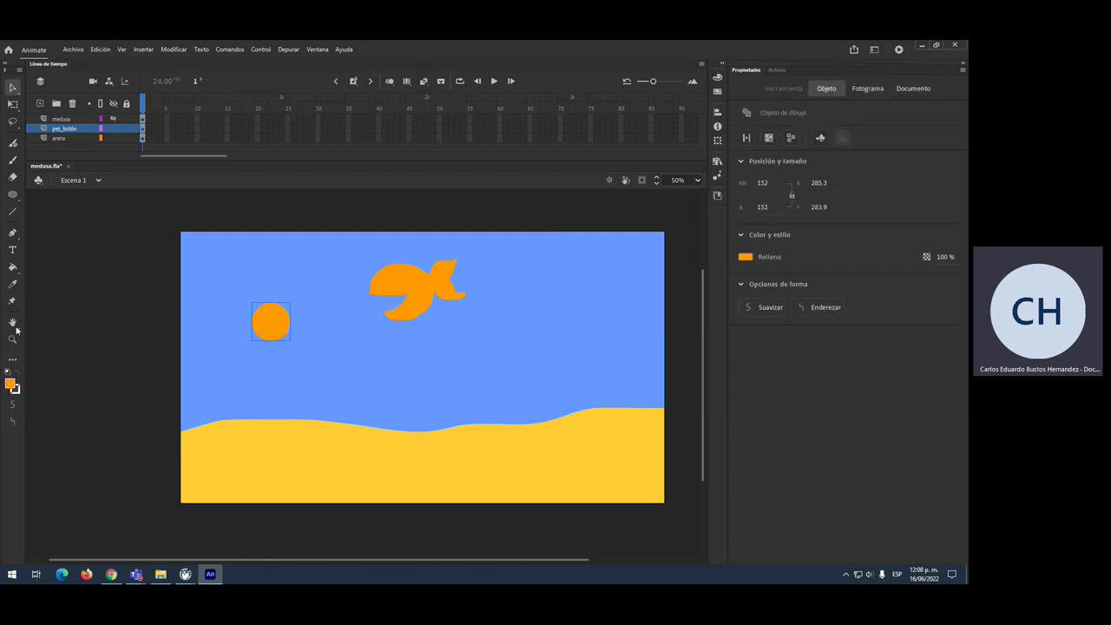
key(o)
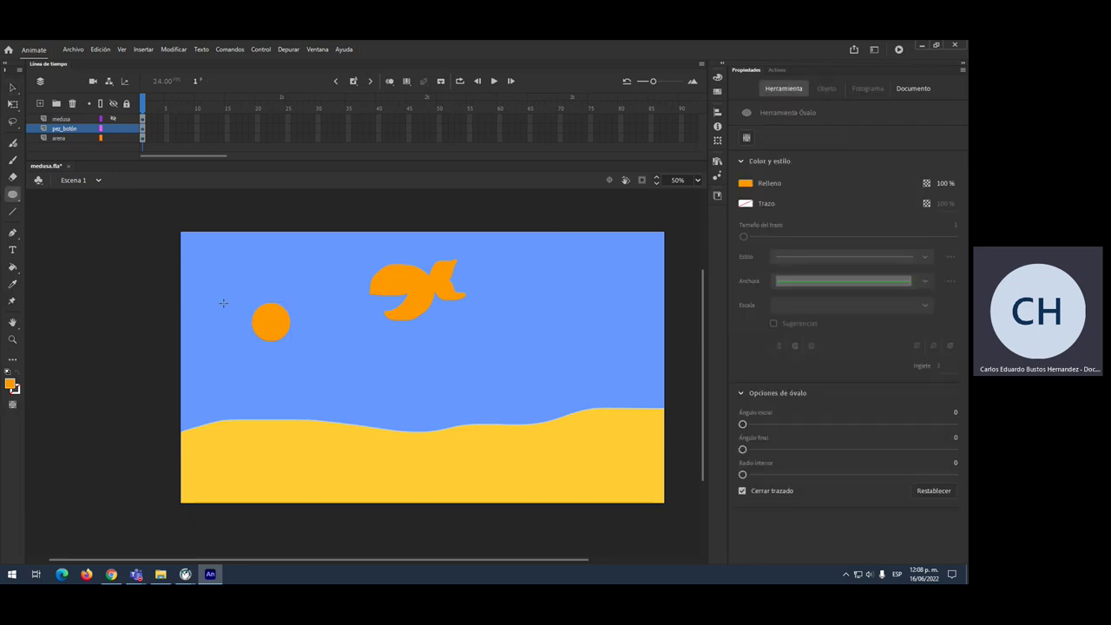
key(v)
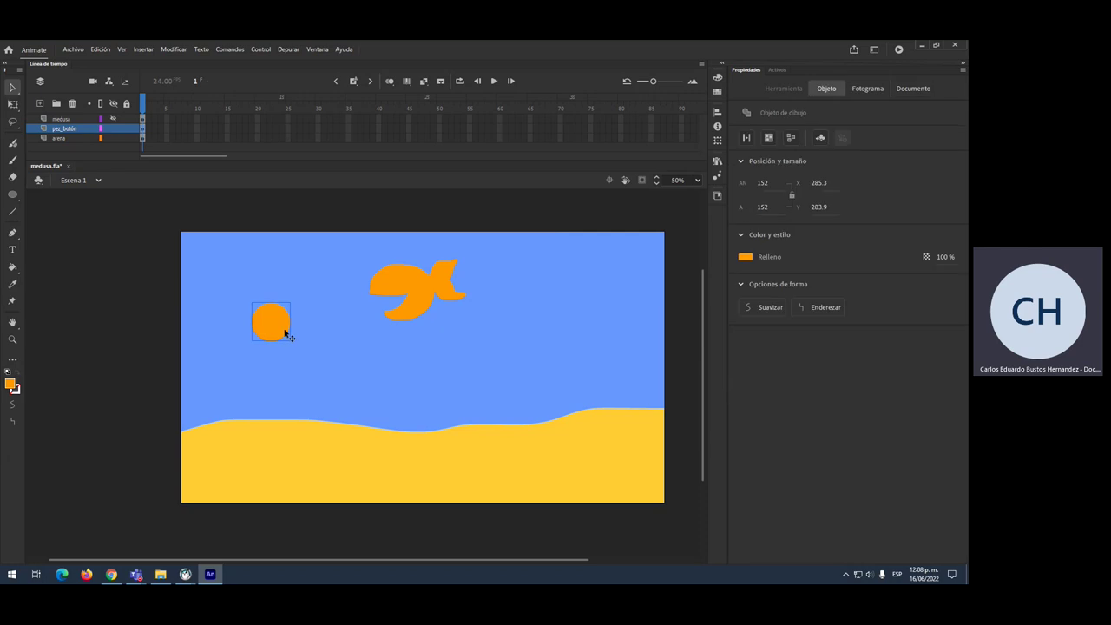
double_click(285, 331)
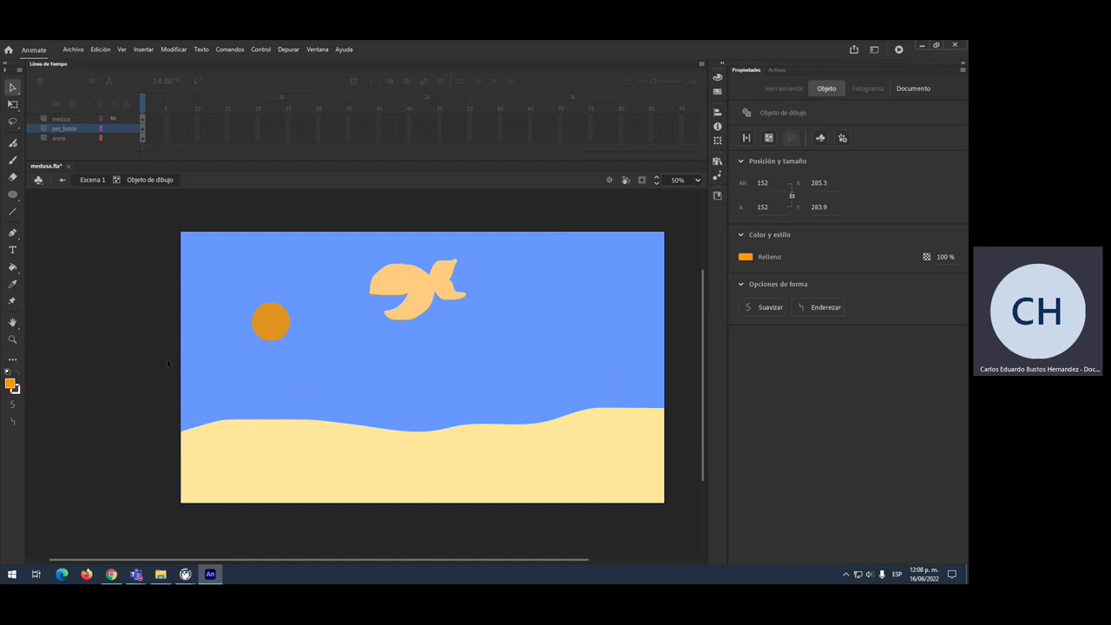
click(12, 386)
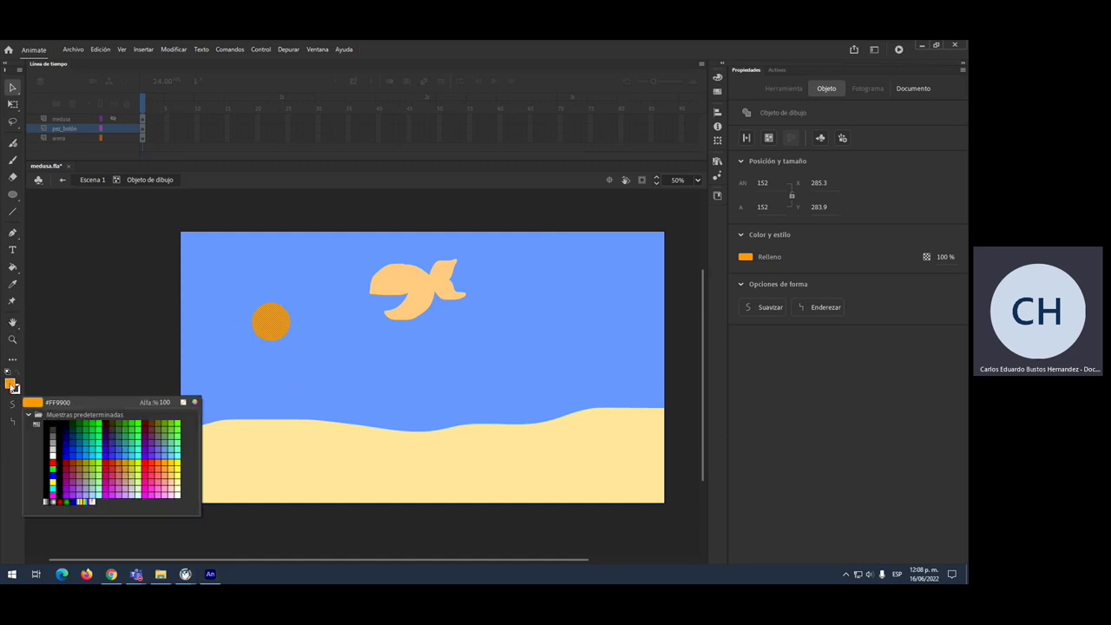
click(53, 456)
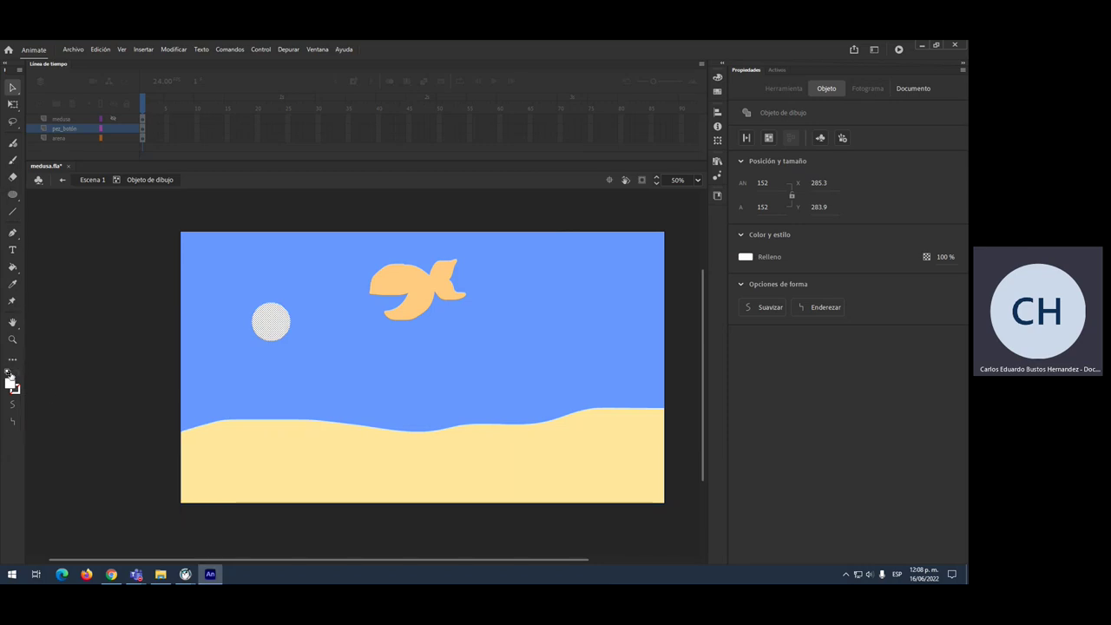
Step: Add a dark grey outline around the white circle with the Ink Bottle tool
click(14, 388)
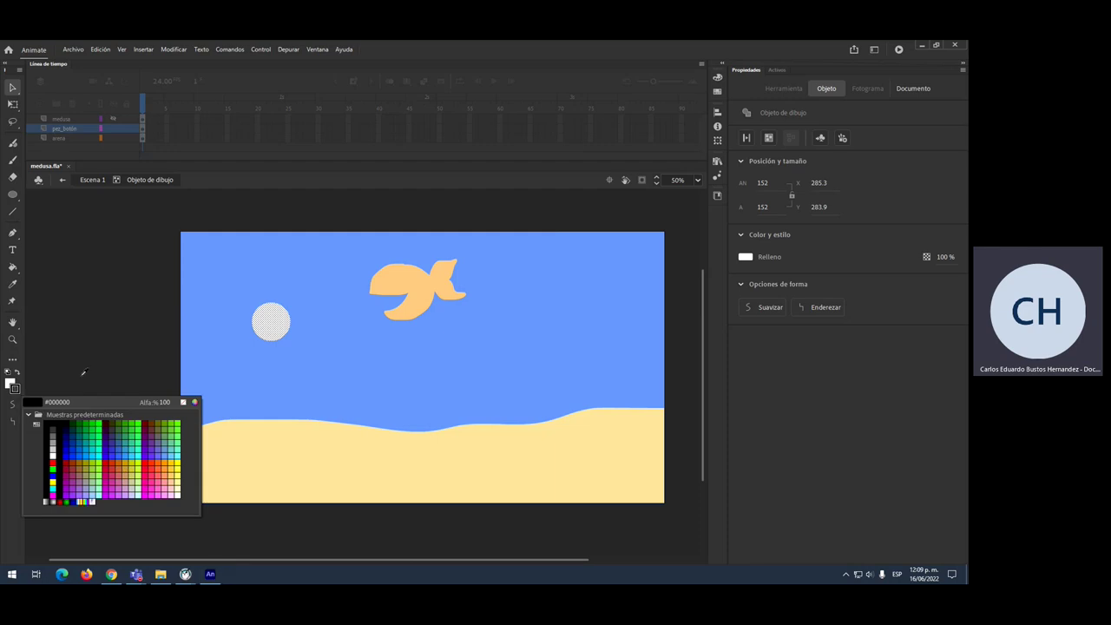
click(12, 89)
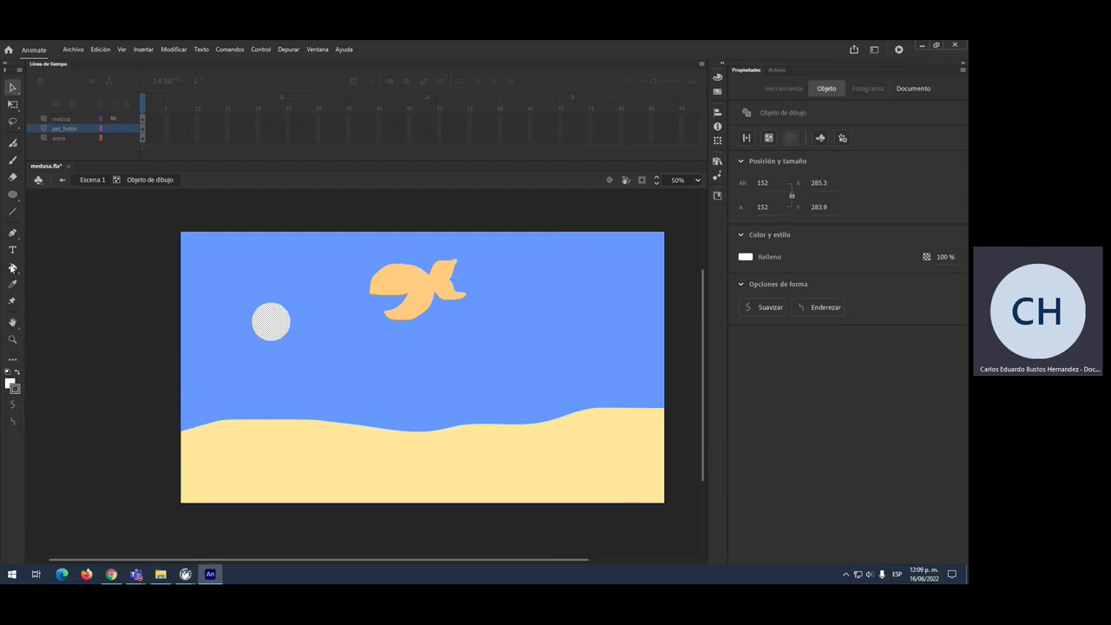
click(11, 268)
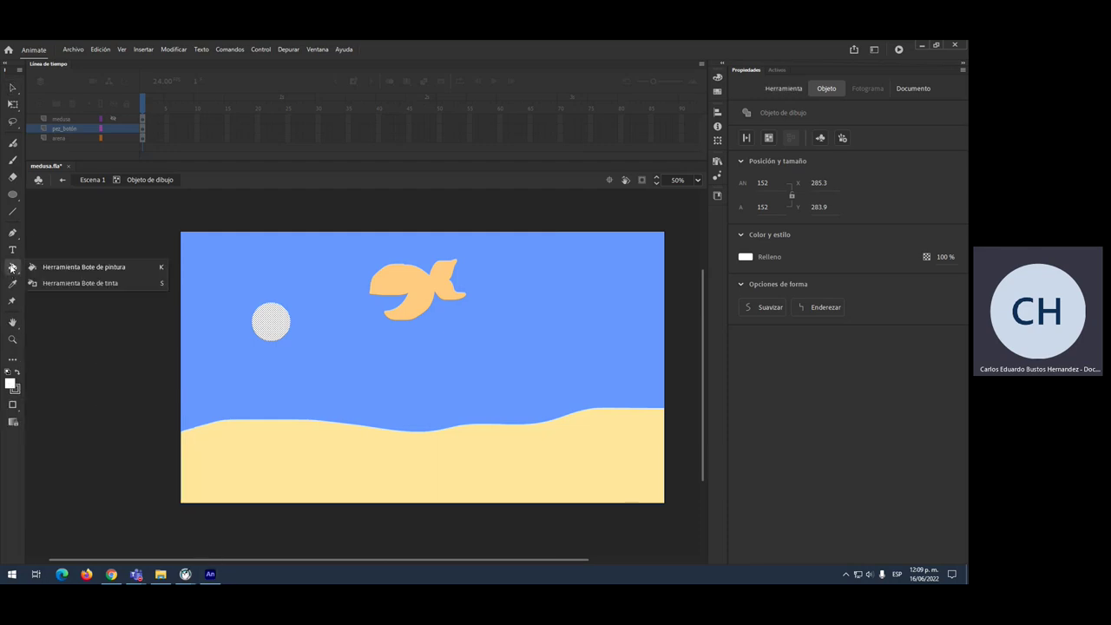
click(95, 286)
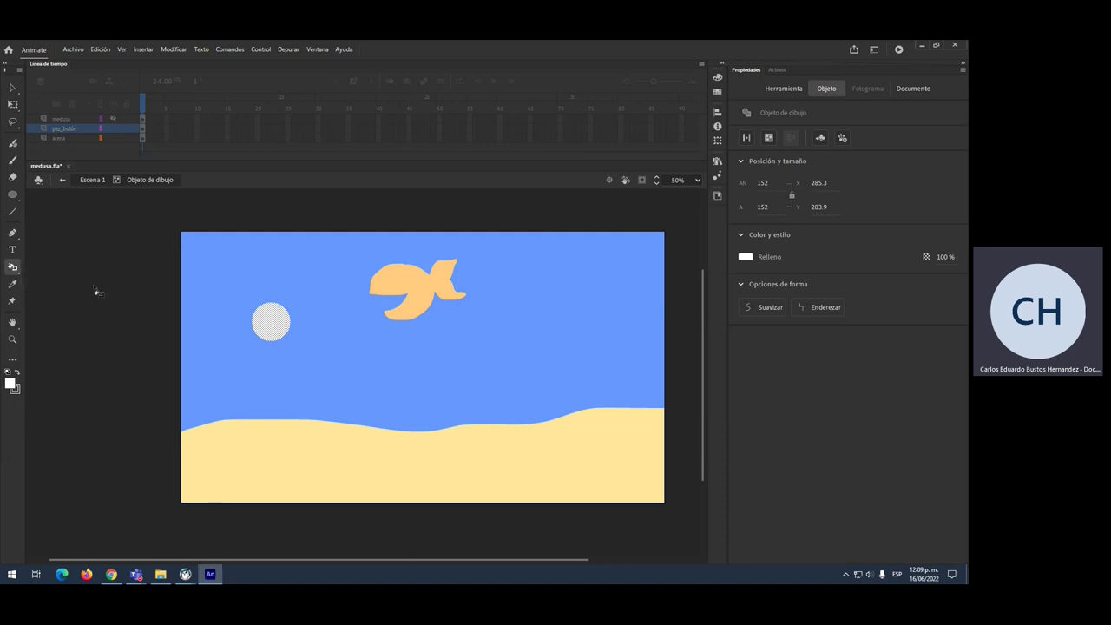
click(19, 371)
key(ctrl+z)
click(12, 88)
click(273, 367)
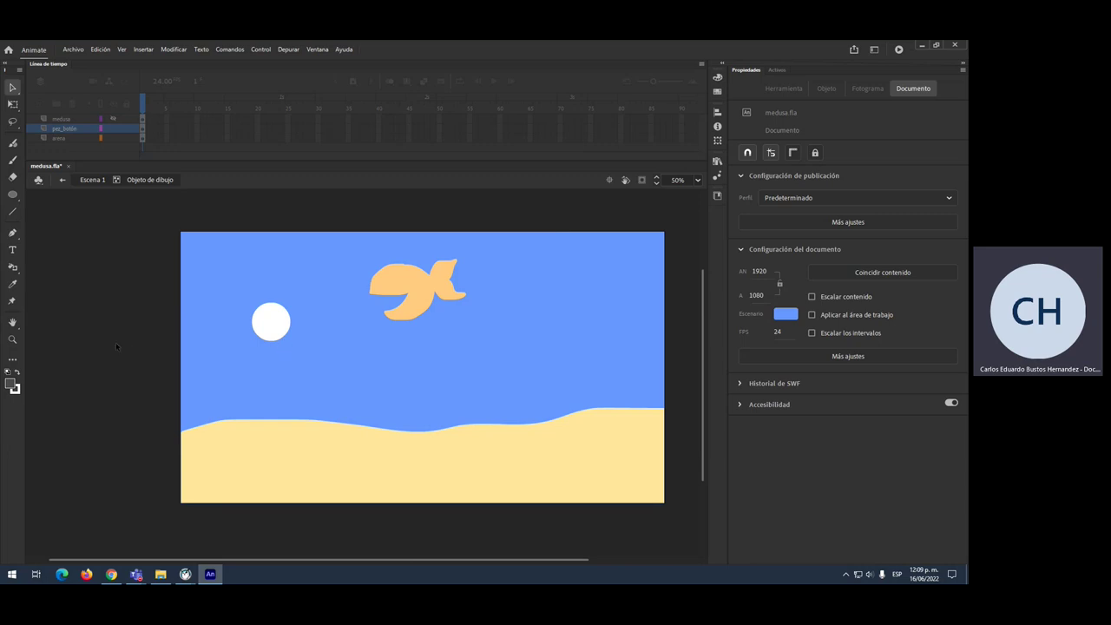
click(12, 266)
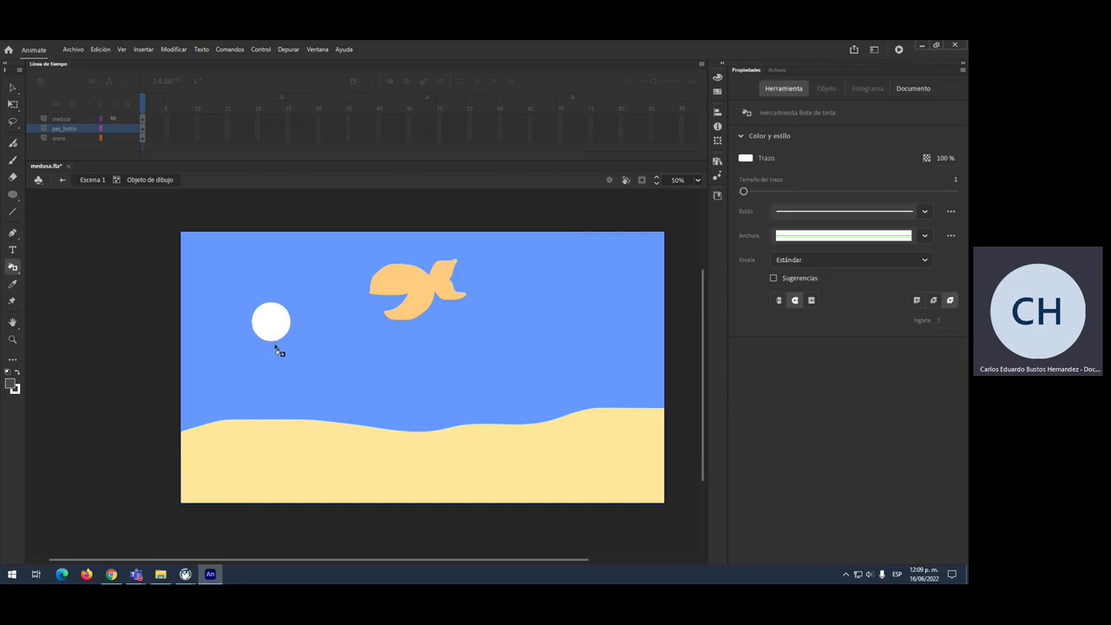
click(16, 373)
click(282, 339)
Step: Set the circle outline's stroke size to 5 and return to the main scene
key(v)
click(284, 338)
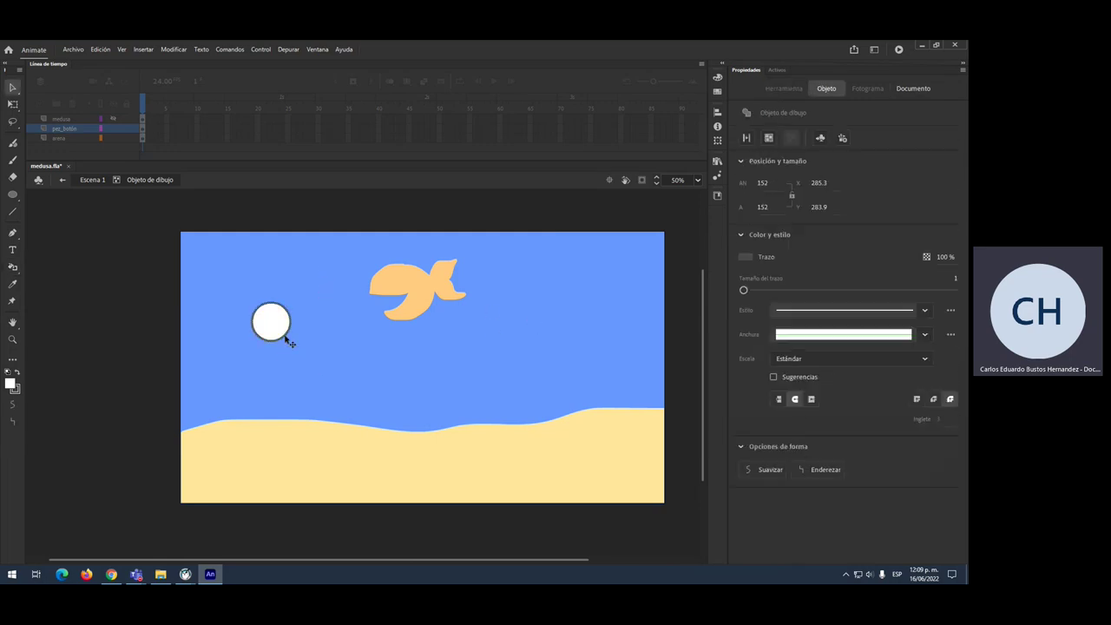
drag(866, 292, 744, 292)
click(397, 387)
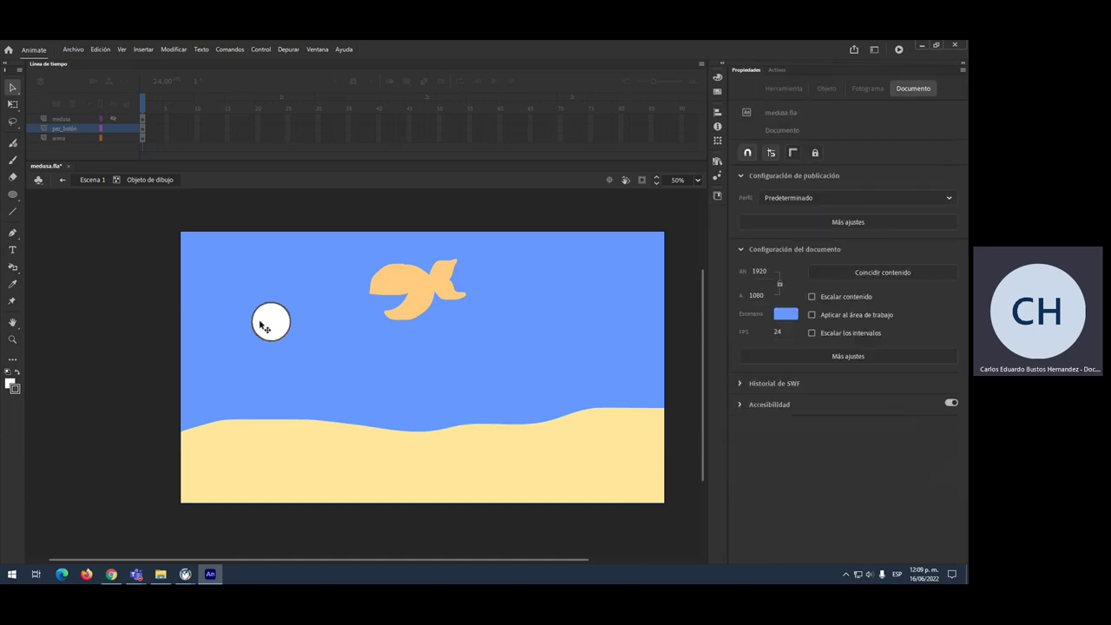
double_click(224, 288)
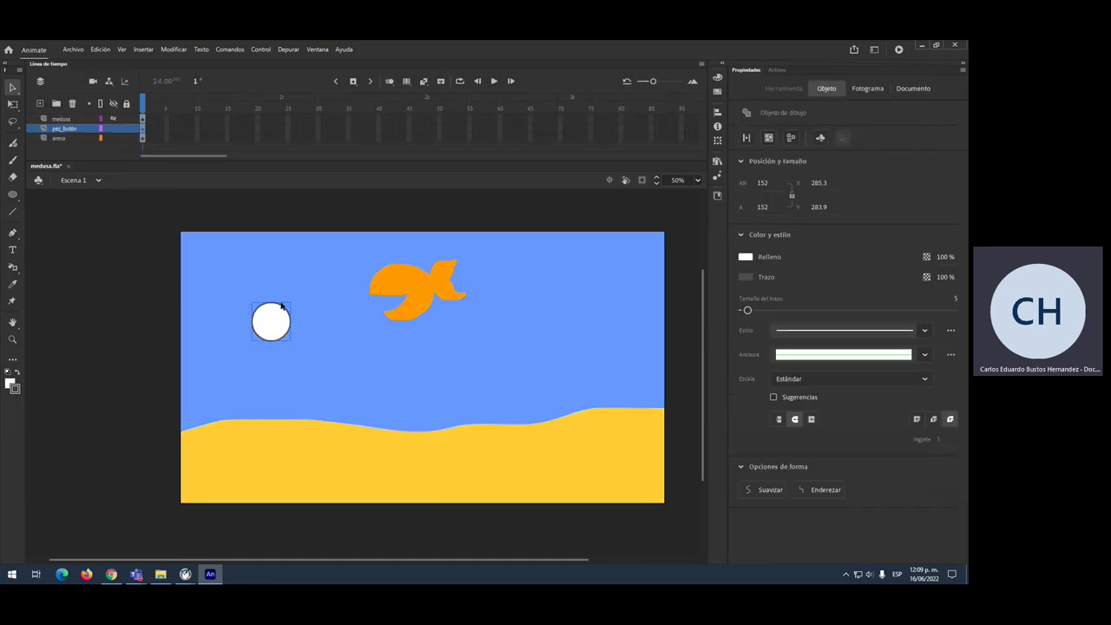
Step: Scale the outlined circle down to about 63 px wide and place it on the fish's head as the eye
key(q)
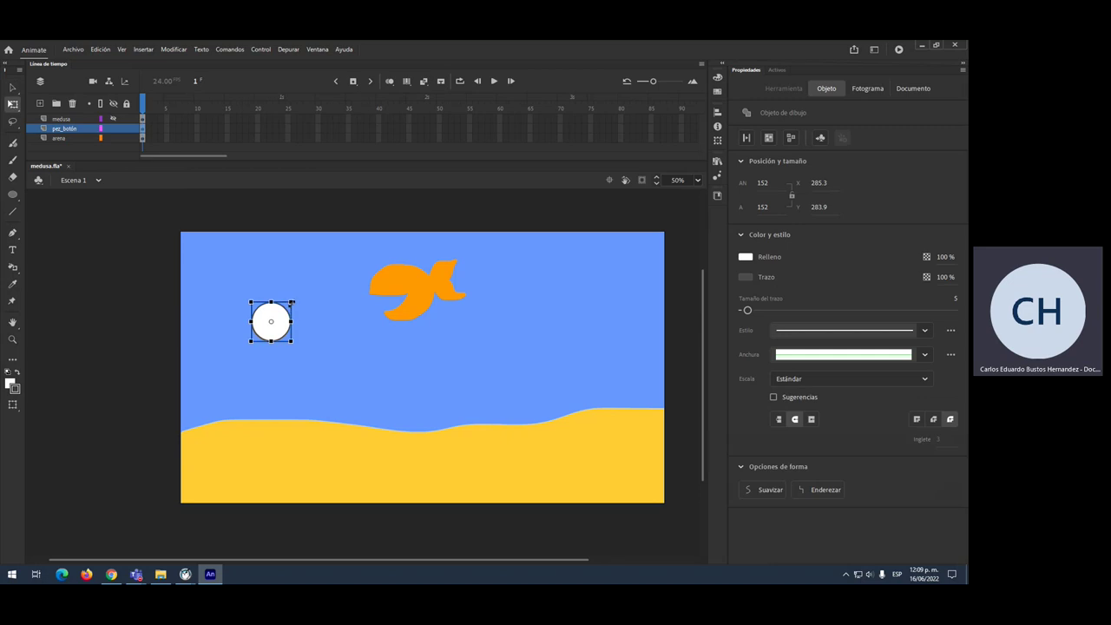
drag(291, 302, 280, 312)
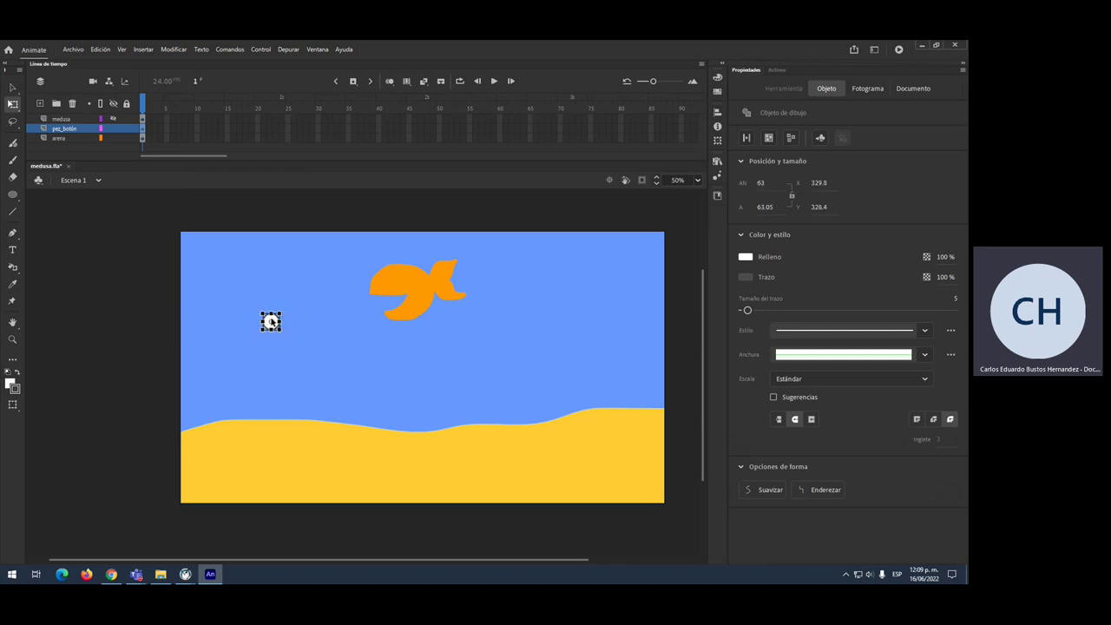
scroll(266, 351, up, 2)
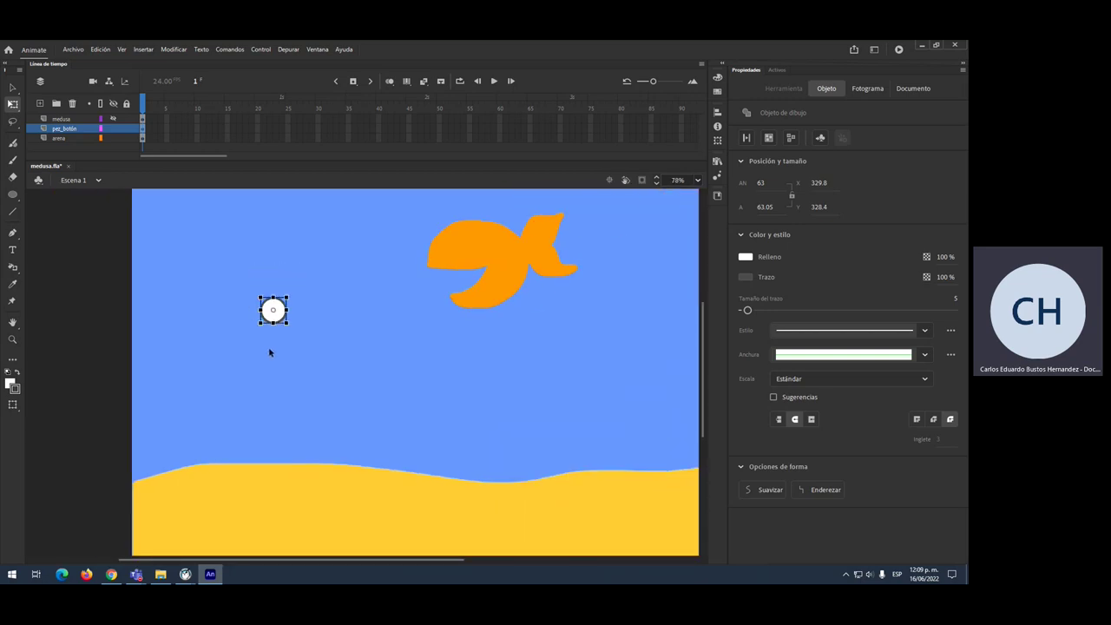
drag(273, 310, 346, 310)
click(328, 340)
drag(274, 308, 458, 240)
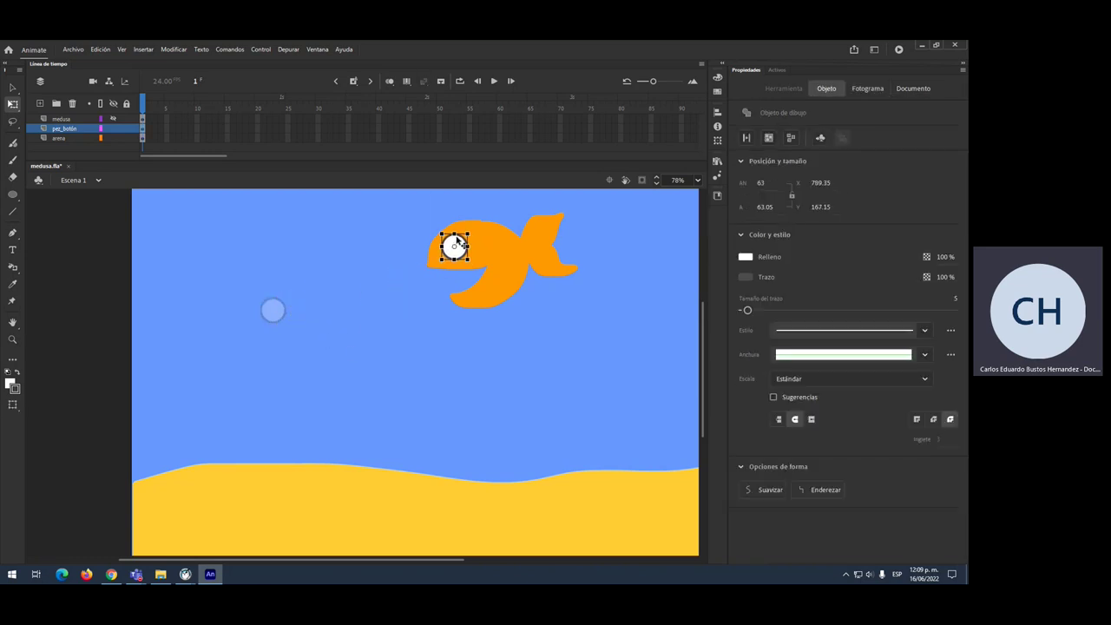
click(397, 253)
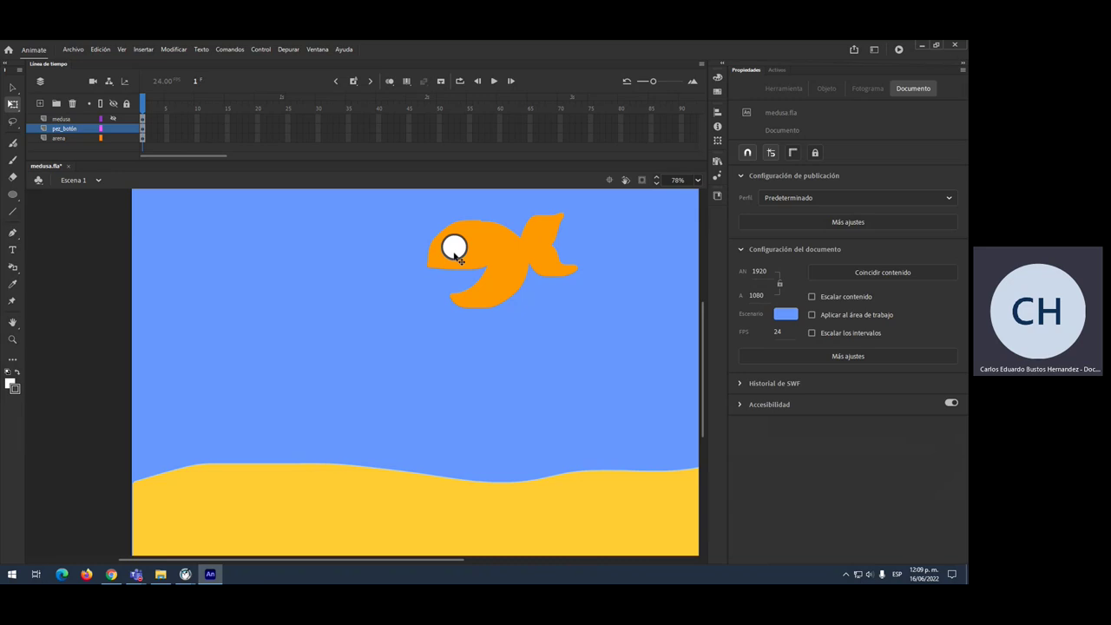
Step: Inside the eye's drawing object, duplicate the white fill as a dark grey pupil about 48 px wide, place it in the eye's left part, and return to the scene
double_click(457, 253)
click(457, 256)
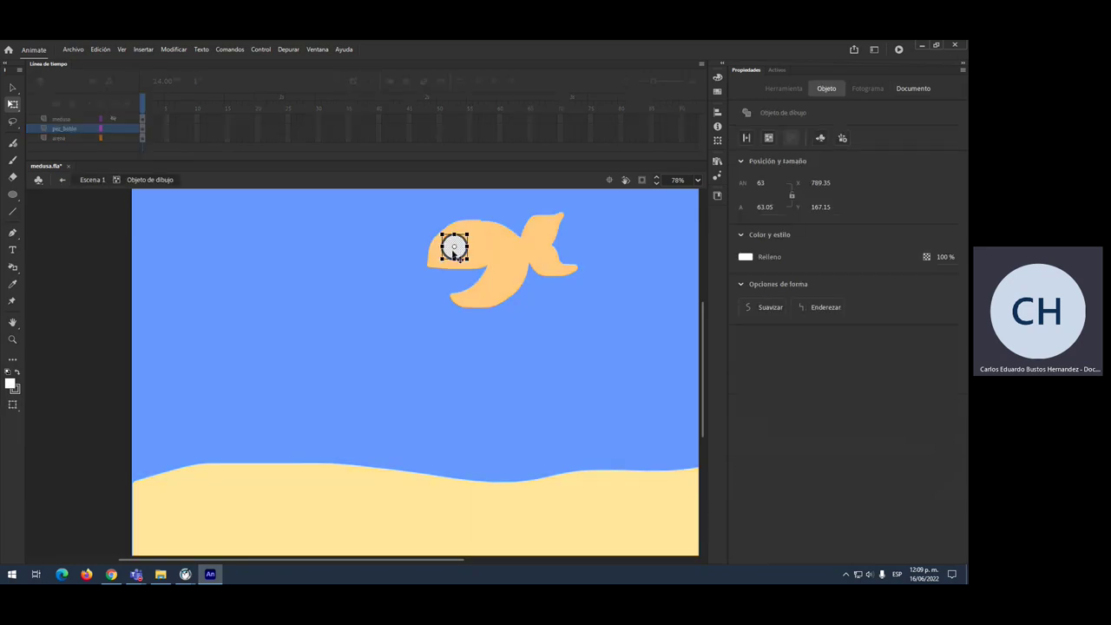
drag(447, 253, 381, 313)
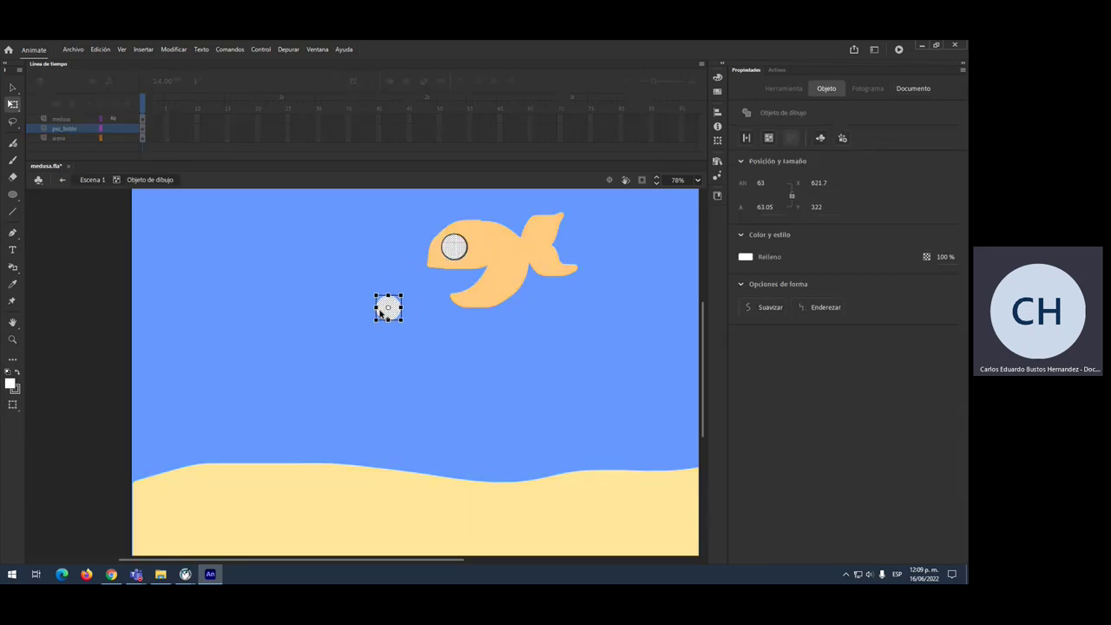
click(18, 373)
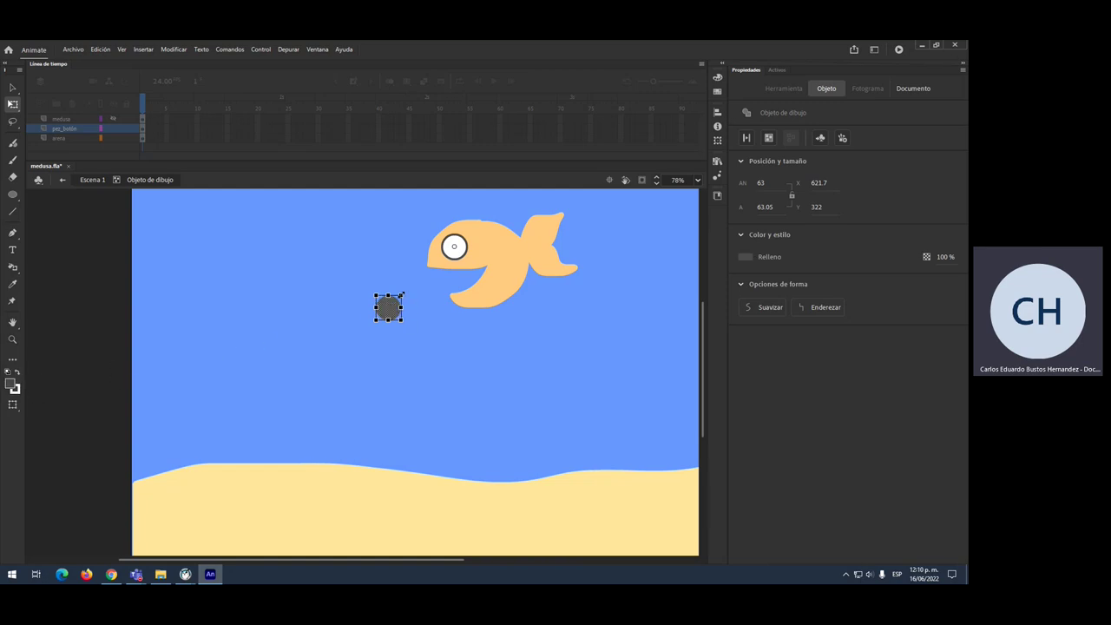
drag(399, 298, 434, 378)
scroll(395, 346, up, 2)
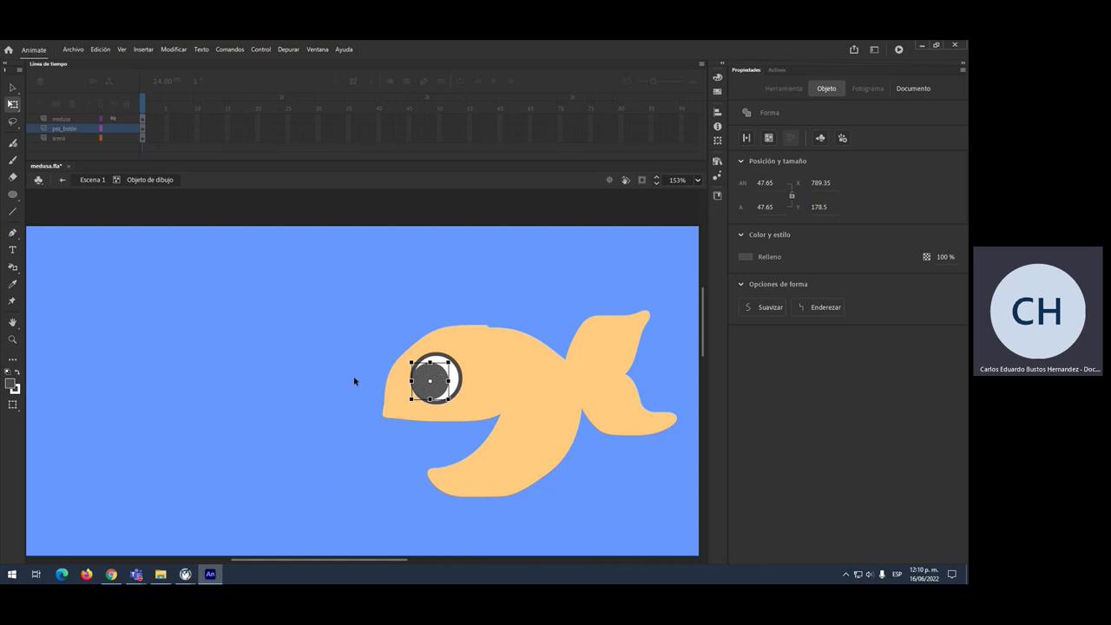
double_click(328, 379)
click(326, 375)
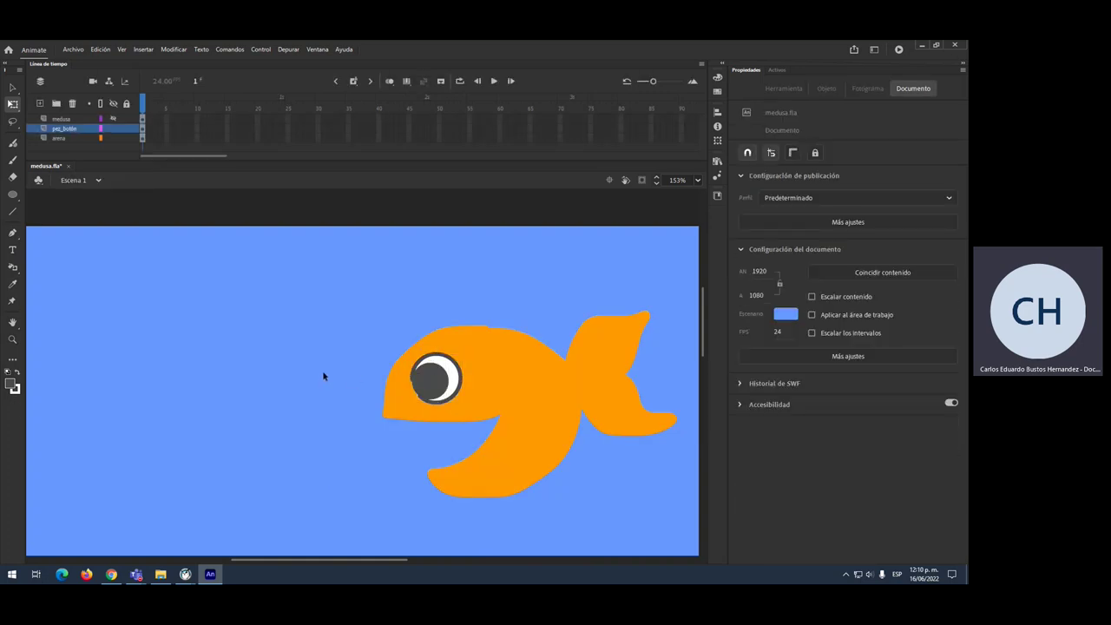
Step: Select only the fish's tail with the Lasso tool and convert it to a movie clip symbol named cola_pez
scroll(310, 367, down, 3)
click(367, 380)
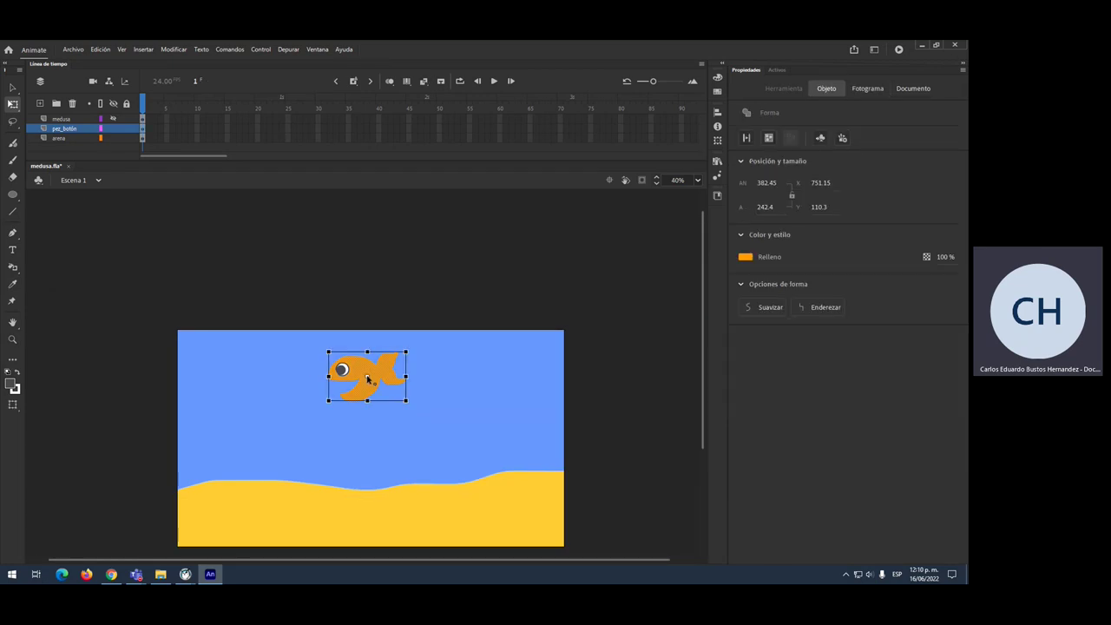
key(v)
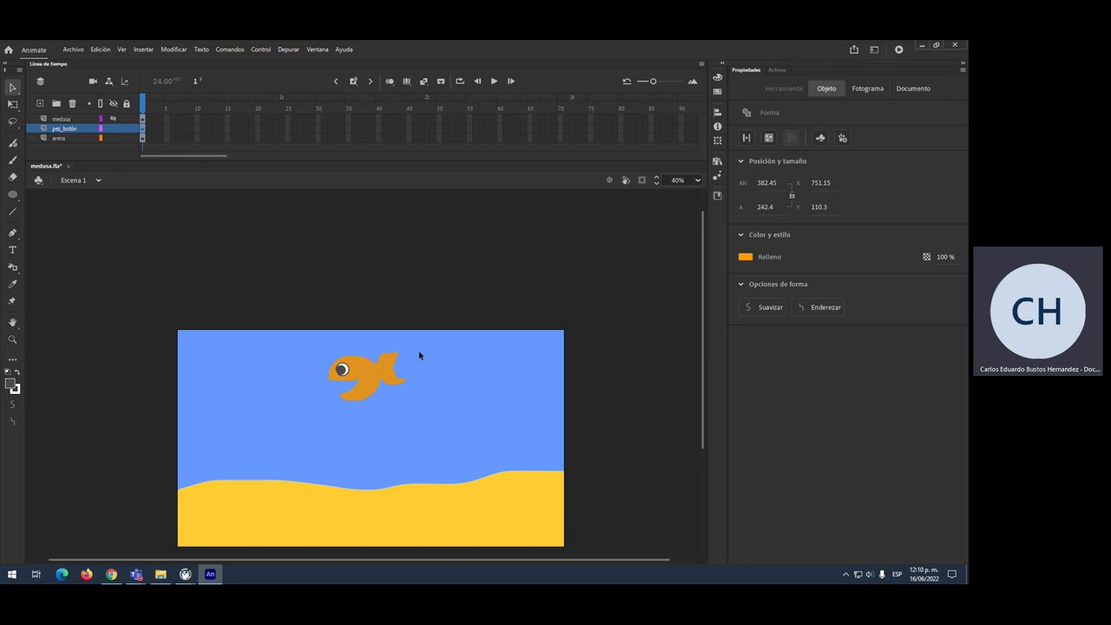
scroll(383, 371, up, 1)
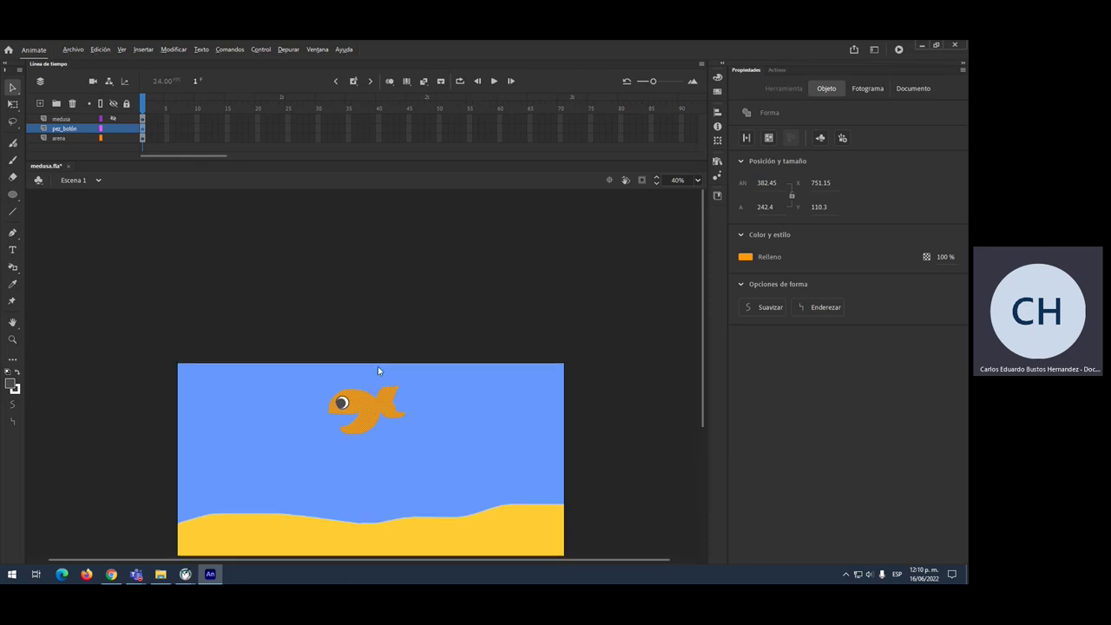
scroll(377, 405, up, 5)
scroll(376, 408, up, 1)
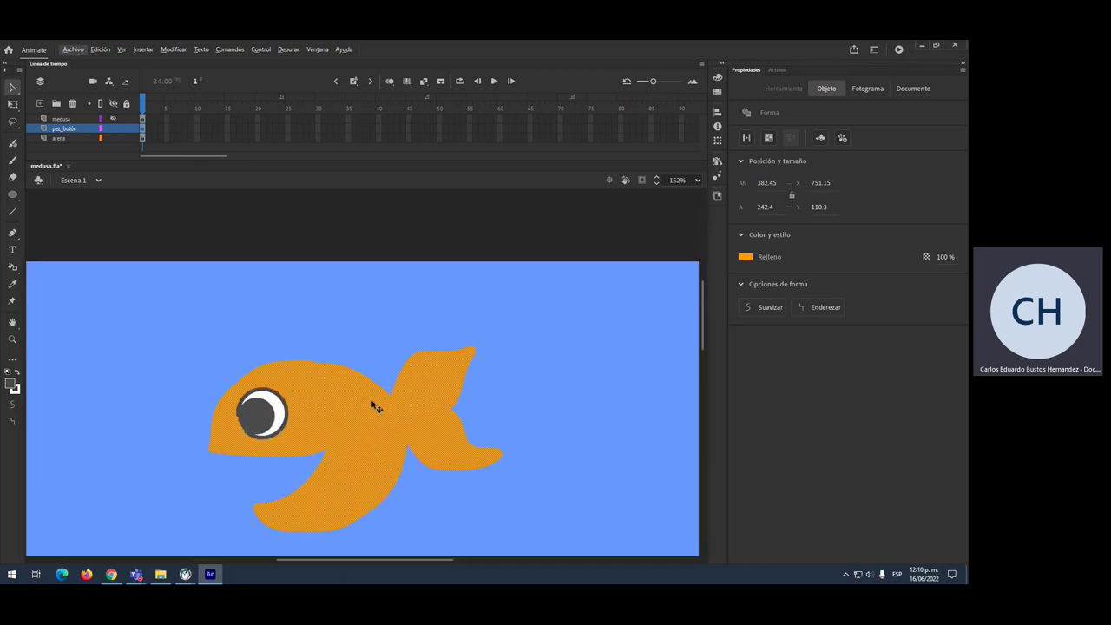
click(403, 344)
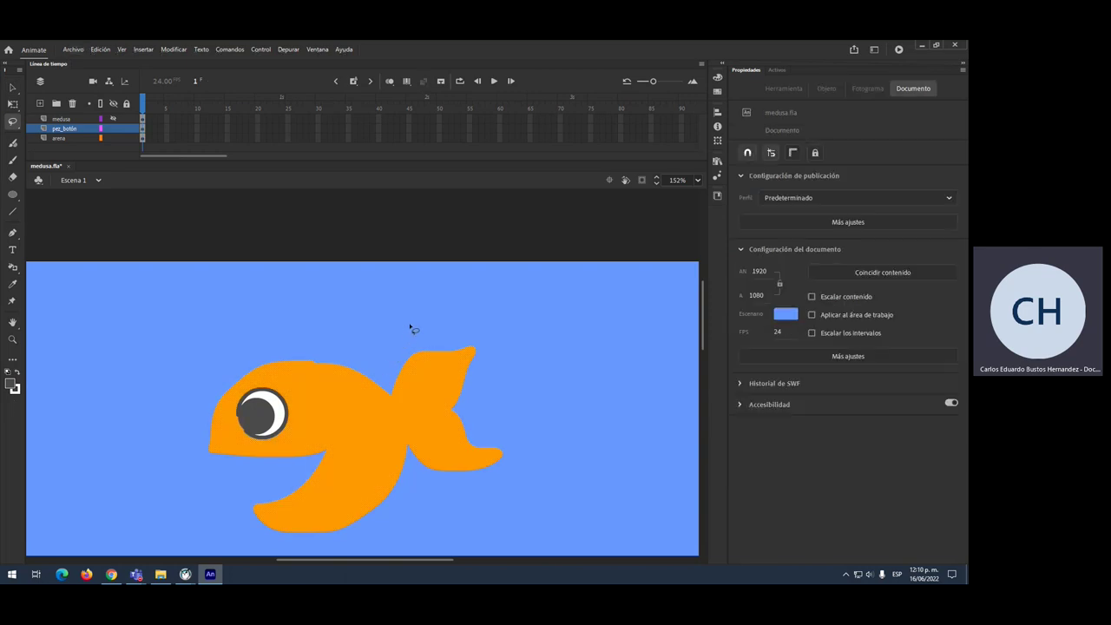
click(15, 124)
mouse_move(431, 315)
mouse_down()
mouse_move(388, 344)
mouse_move(387, 376)
mouse_move(438, 506)
mouse_move(661, 415)
mouse_move(572, 295)
mouse_move(426, 323)
mouse_up()
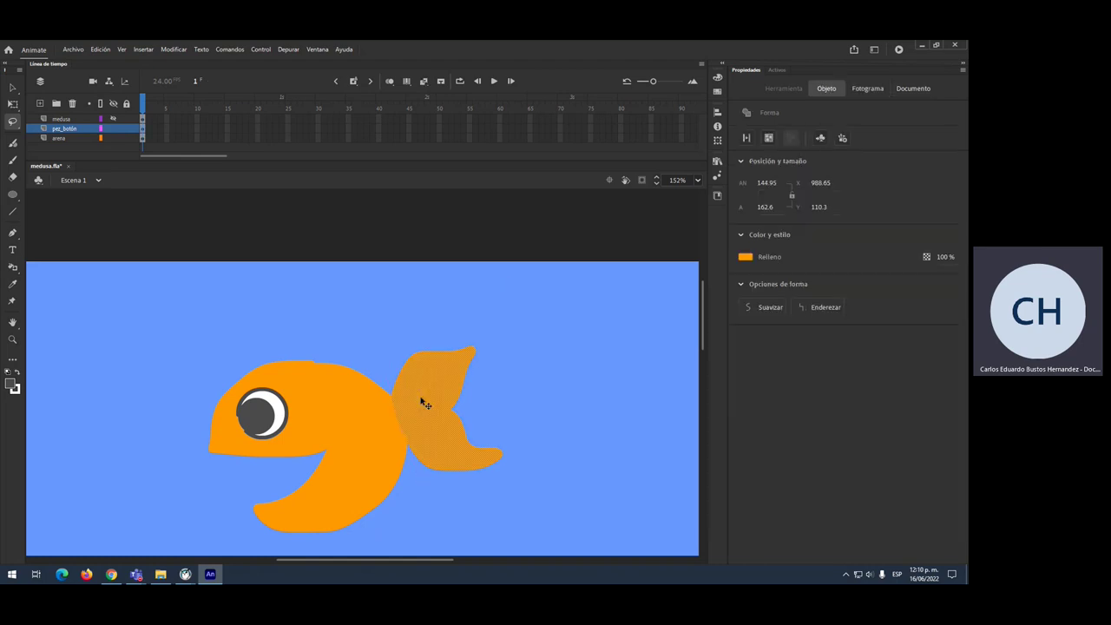
key(F8)
text(cola_pe)
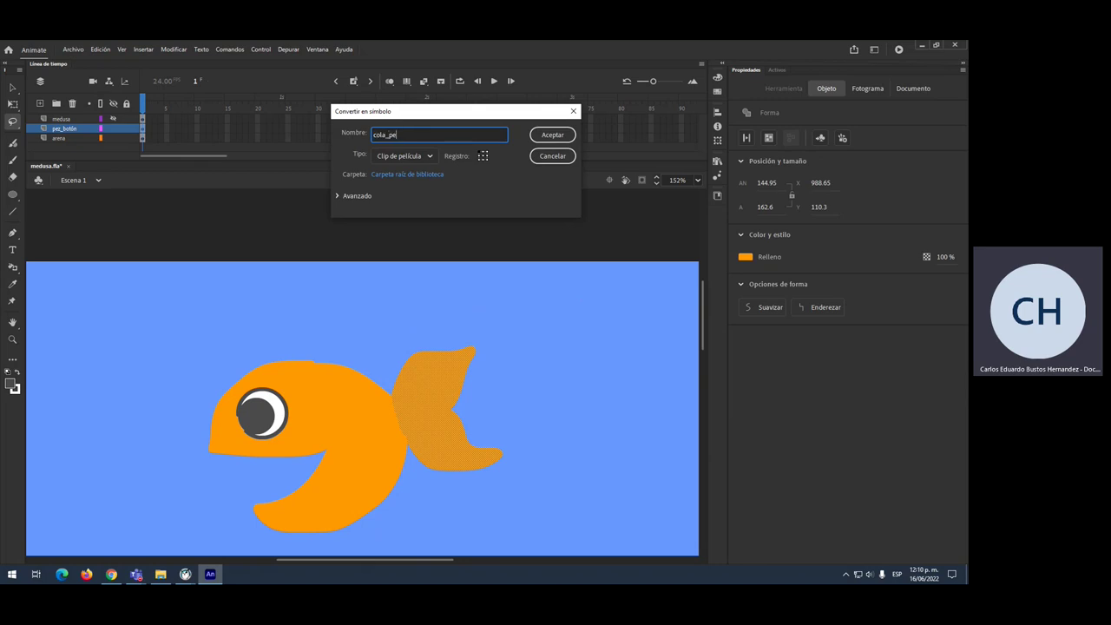
drag(417, 135, 369, 185)
key(ctrl+c)
click(564, 135)
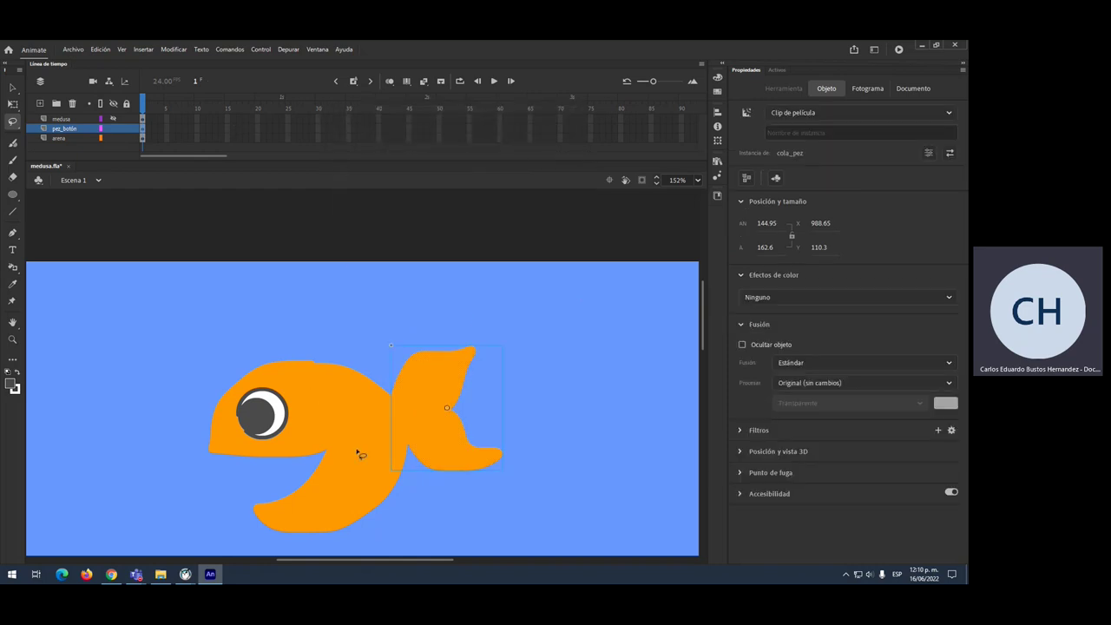
Step: Open the fish's tail symbol for editing in place
key(ctrl+shift+a)
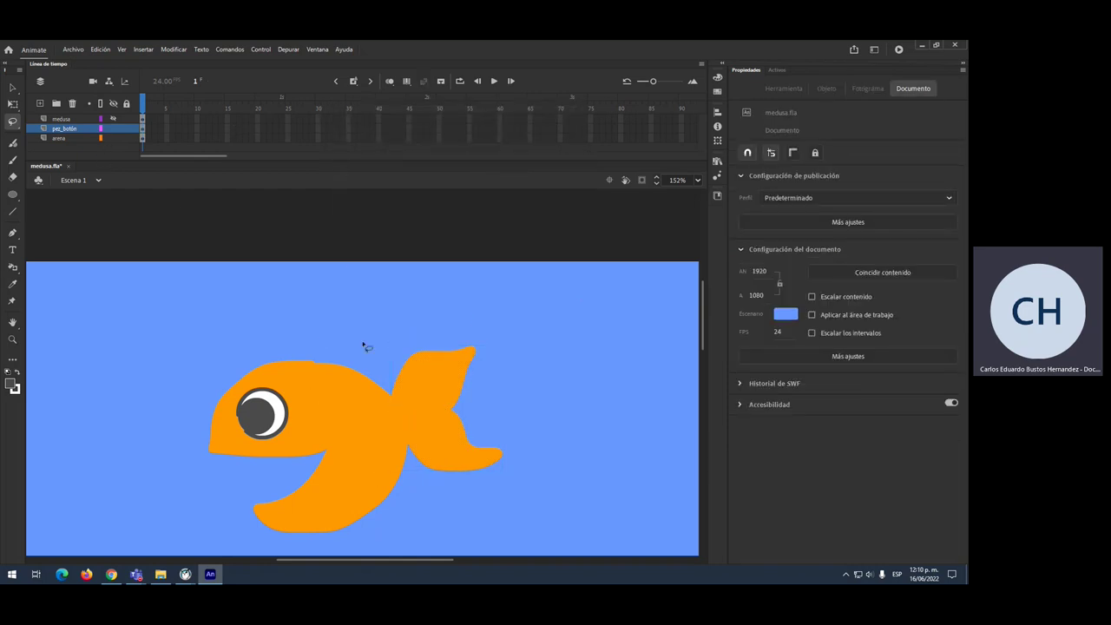
click(12, 88)
double_click(426, 412)
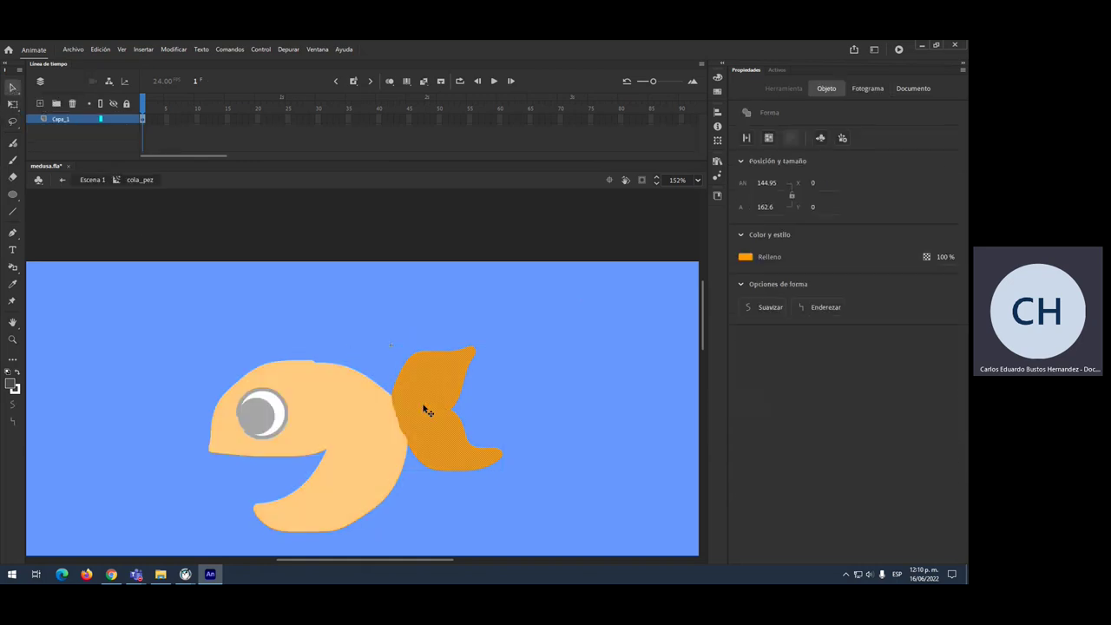
Step: Rename the layer inside the tail symbol as cola_pez
double_click(62, 119)
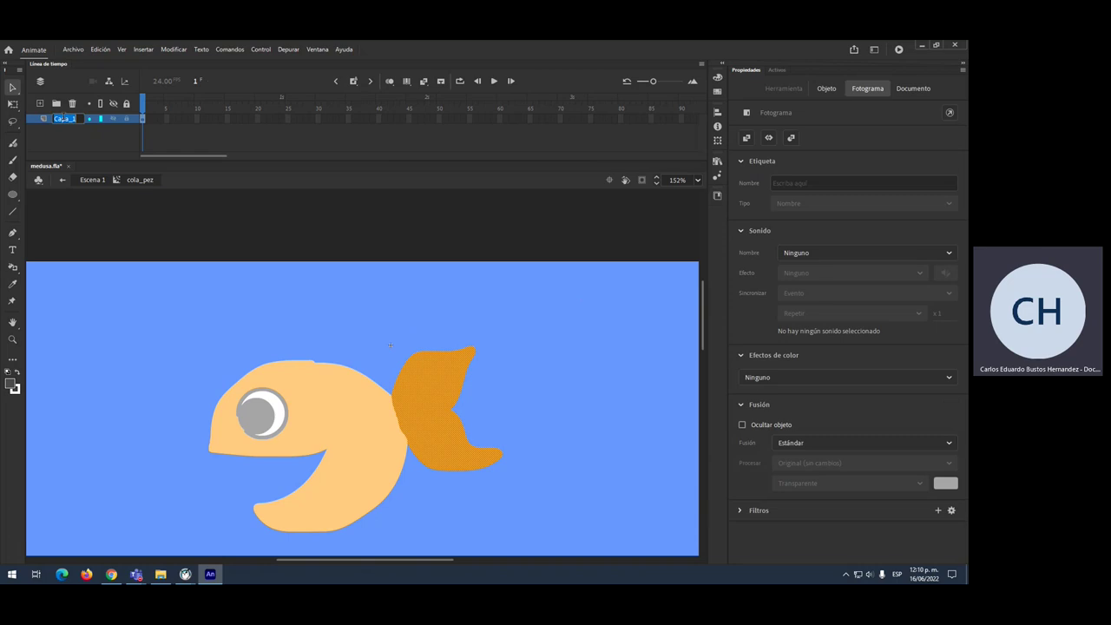
key(ctrl+v)
key(Return)
Step: Create a classic tween on the cola_pez layer, converting its contents to a symbol and turning off the conversion warning for the future
right_click(144, 120)
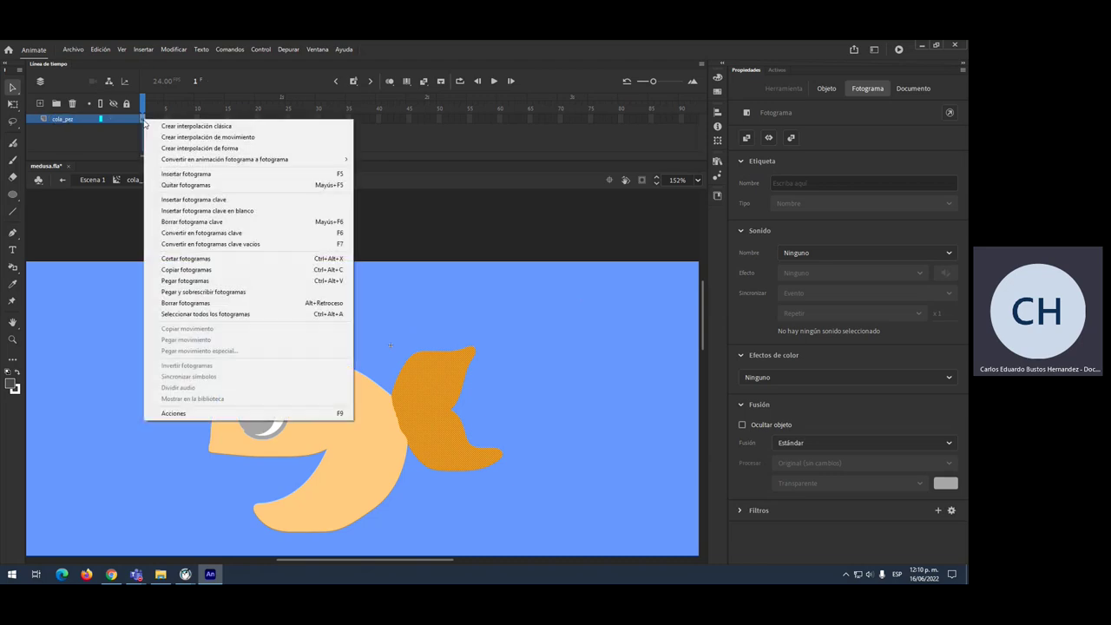
click(172, 126)
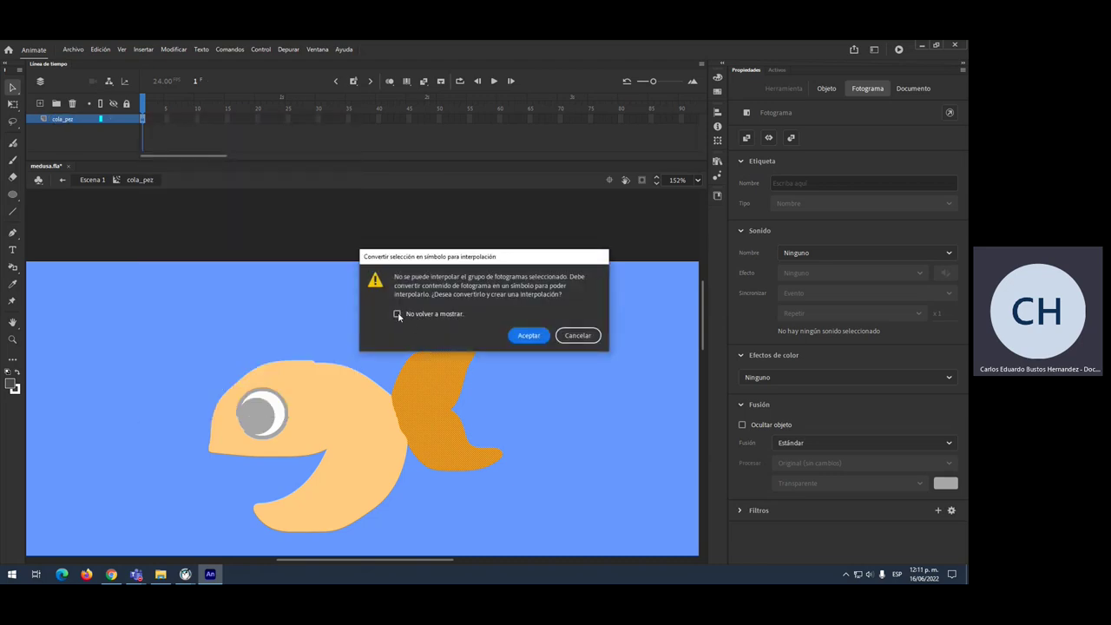
click(398, 314)
click(524, 335)
Step: Shorten the tail tween to 10 frames and set a keyframe at frame 10
drag(327, 119, 202, 117)
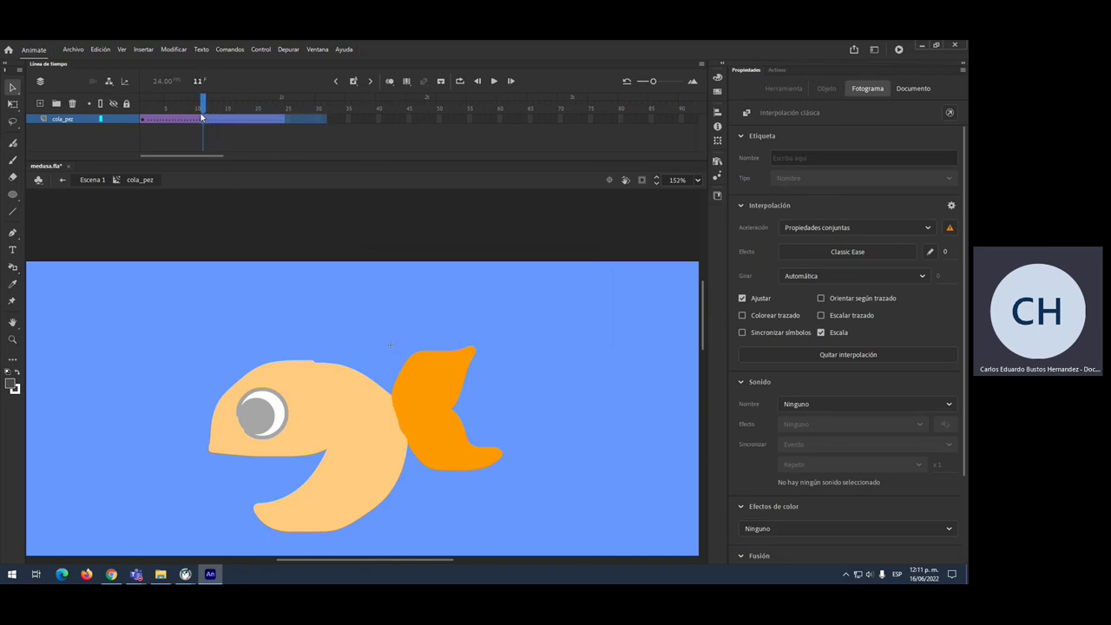
right_click(223, 124)
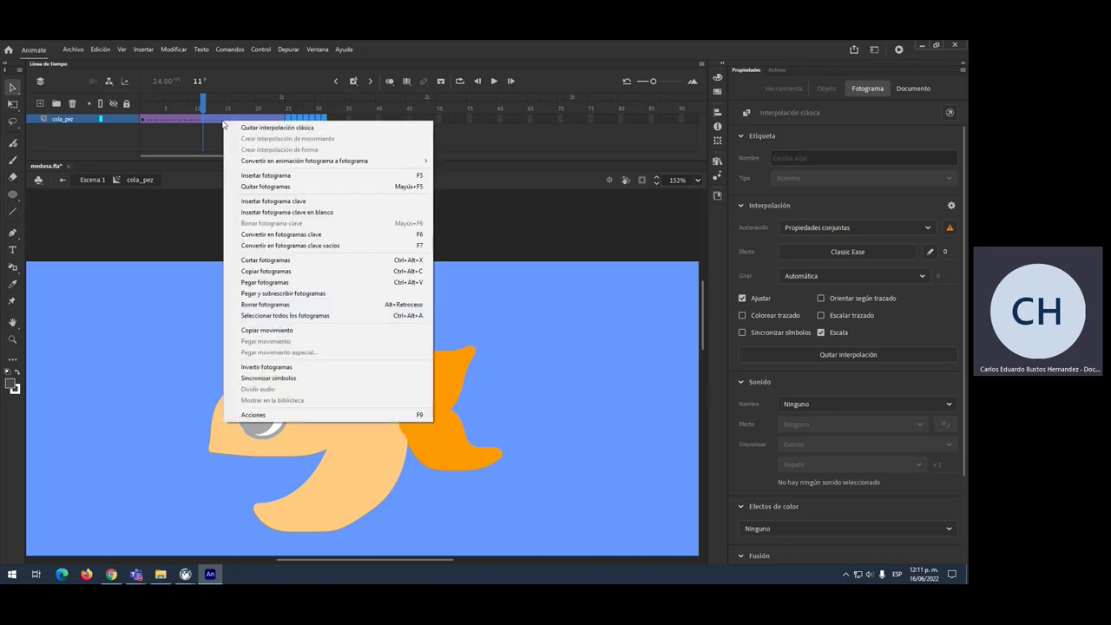
click(420, 187)
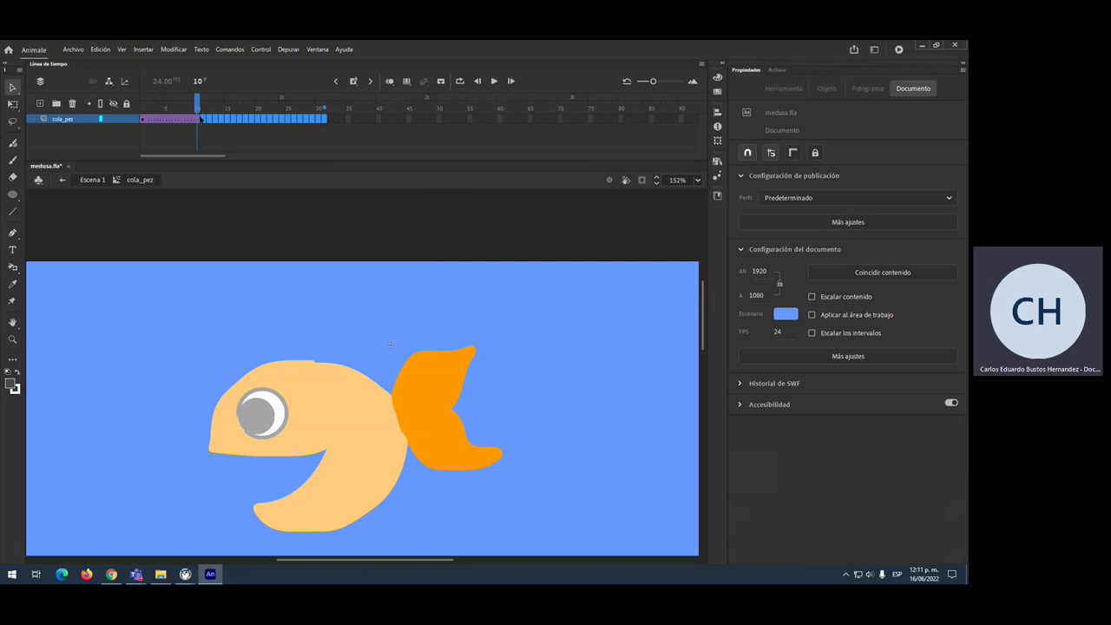
click(198, 119)
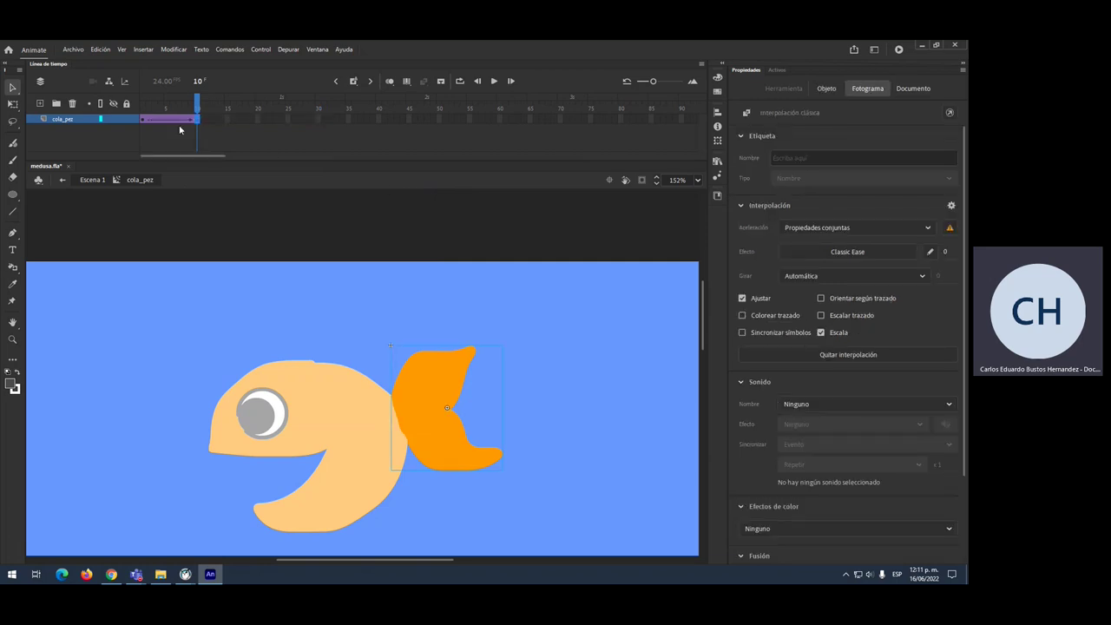
Step: Add a keyframe at frame 5 and squash the tail horizontally to about 39 px wide, keeping its edge at the body fixed
click(172, 120)
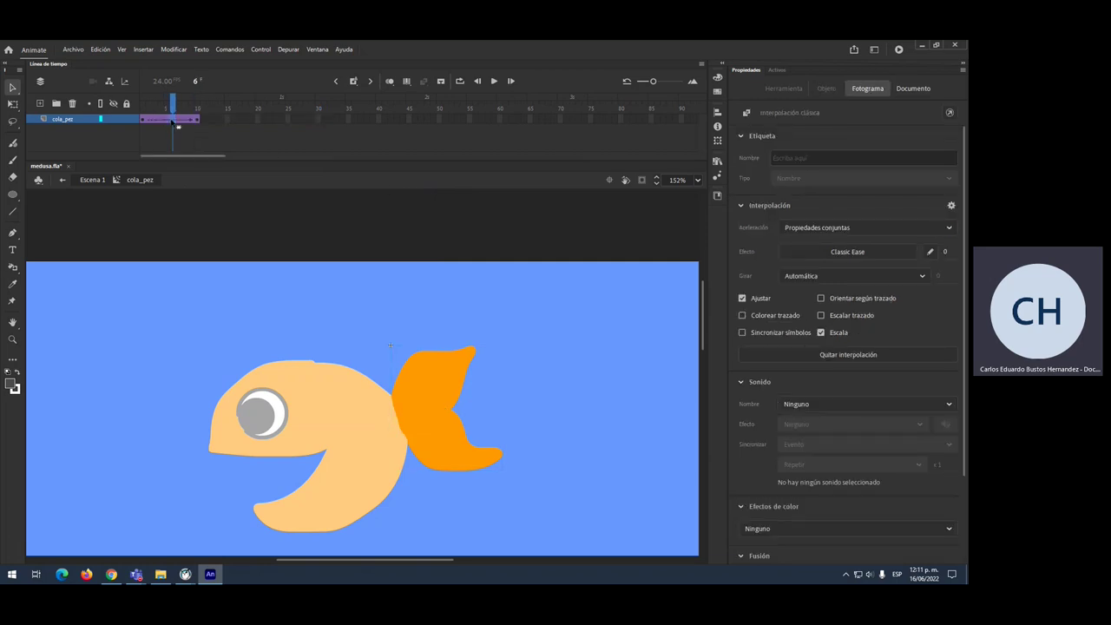
click(167, 120)
click(412, 441)
key(q)
drag(503, 407, 421, 398)
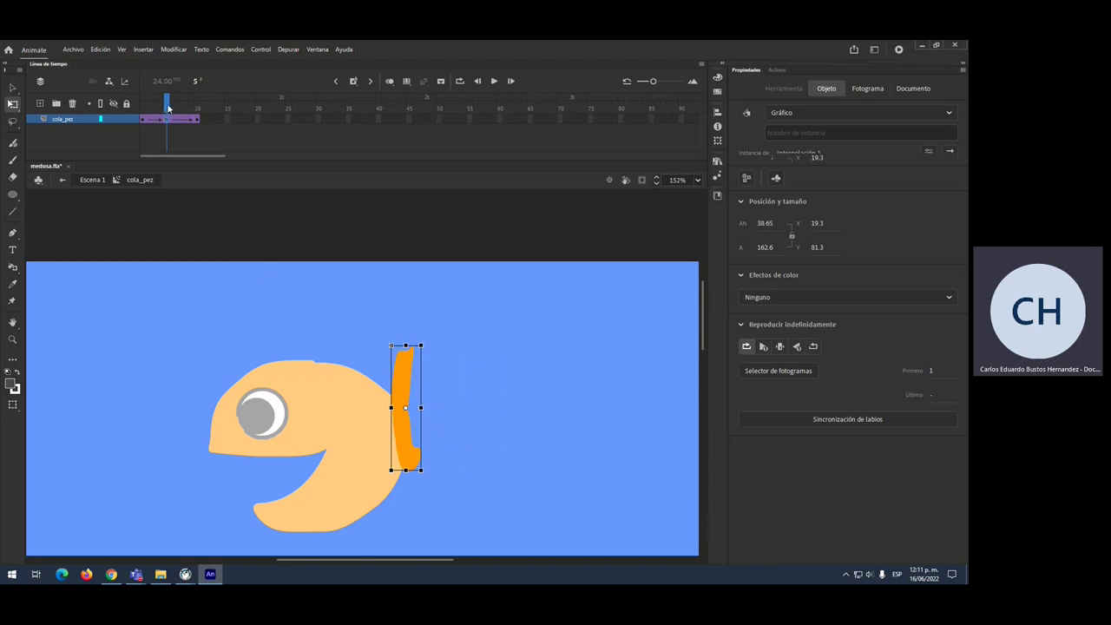
Step: Preview the tail's motion on the timeline and in a test of the movie, and close the test window
click(148, 118)
click(173, 130)
key(ctrl+Return)
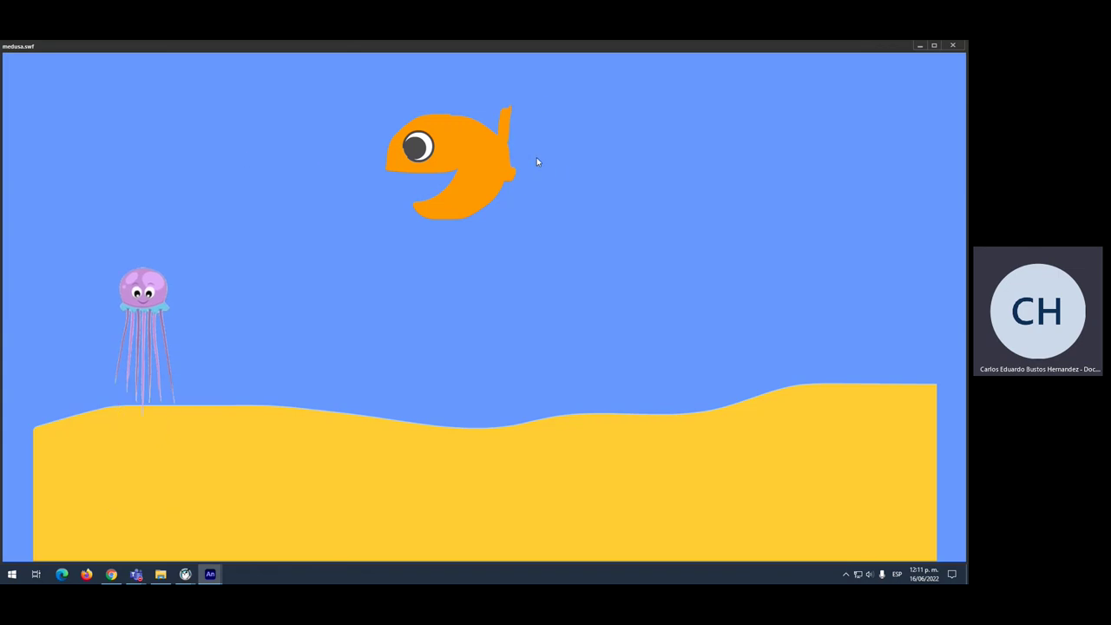
click(954, 46)
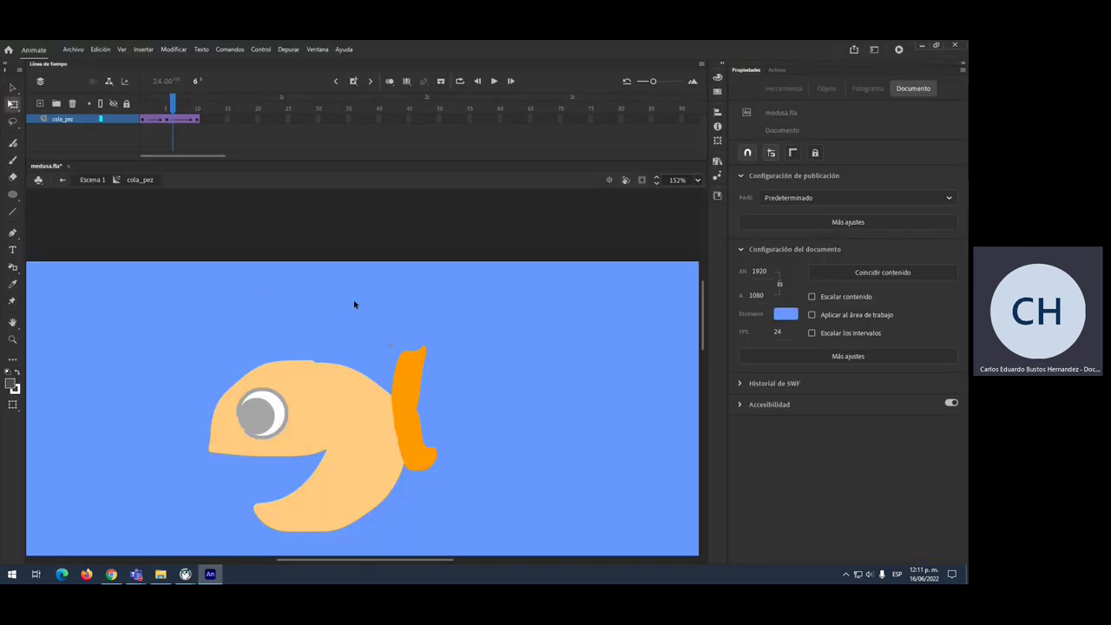
Step: Slow the tail flap by adding five frames to each half of the tween, extending it to frame 20
click(156, 120)
key(F5)
key(F5)
key(F5)
key(F5)
key(F5)
click(214, 120)
key(F5)
key(F5)
key(F5)
key(F5)
key(F5)
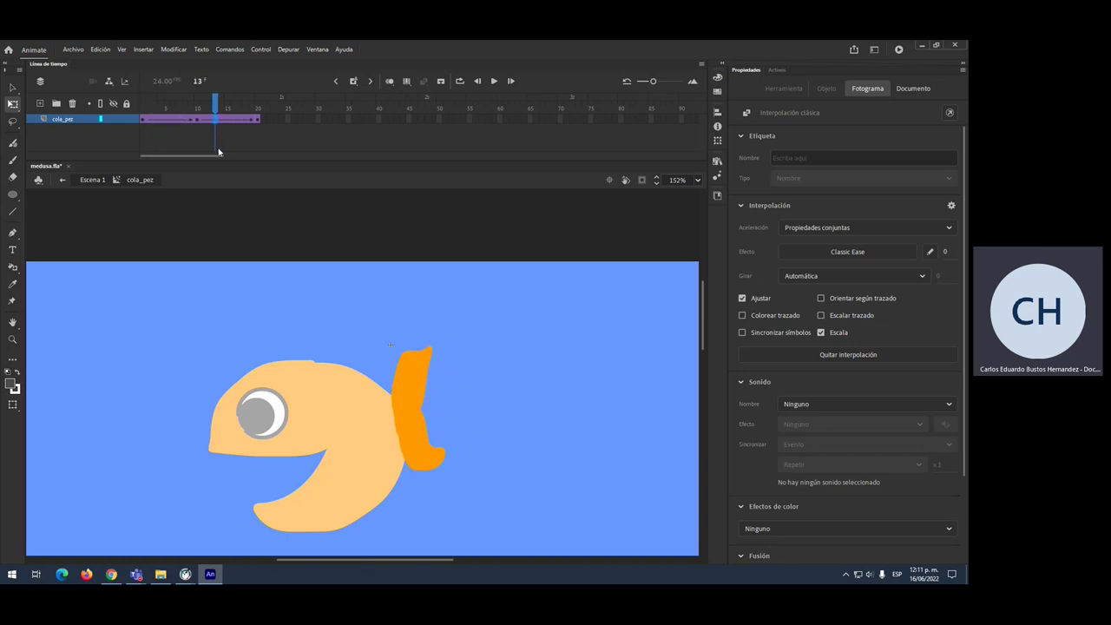
Step: Apply the Quad Ease In Out effect to both halves of the tail tween and test the movie
click(246, 109)
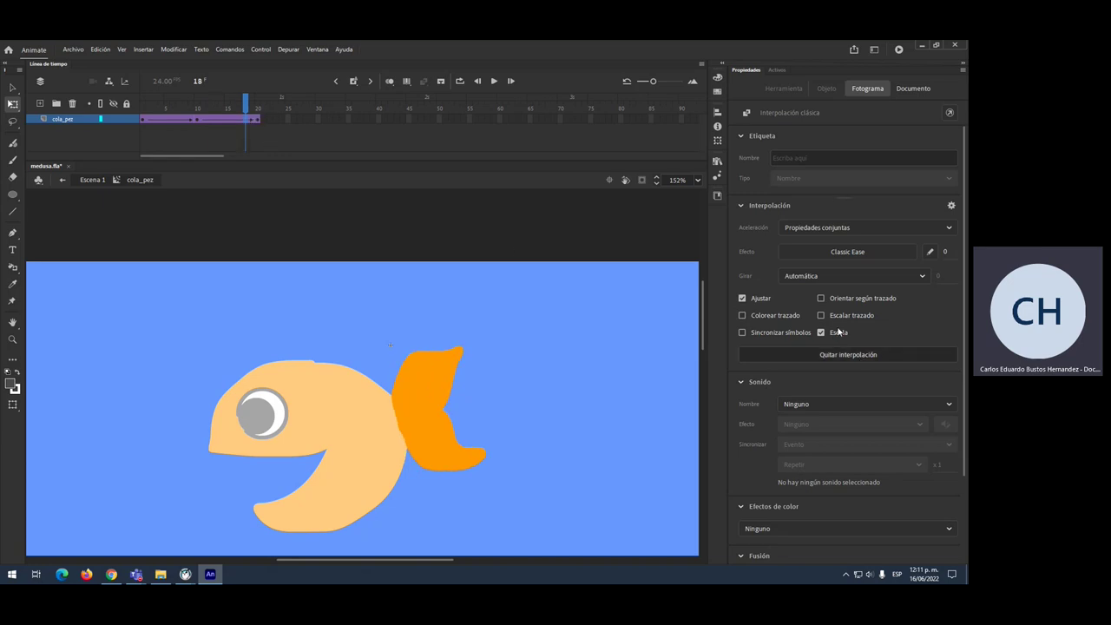
click(835, 251)
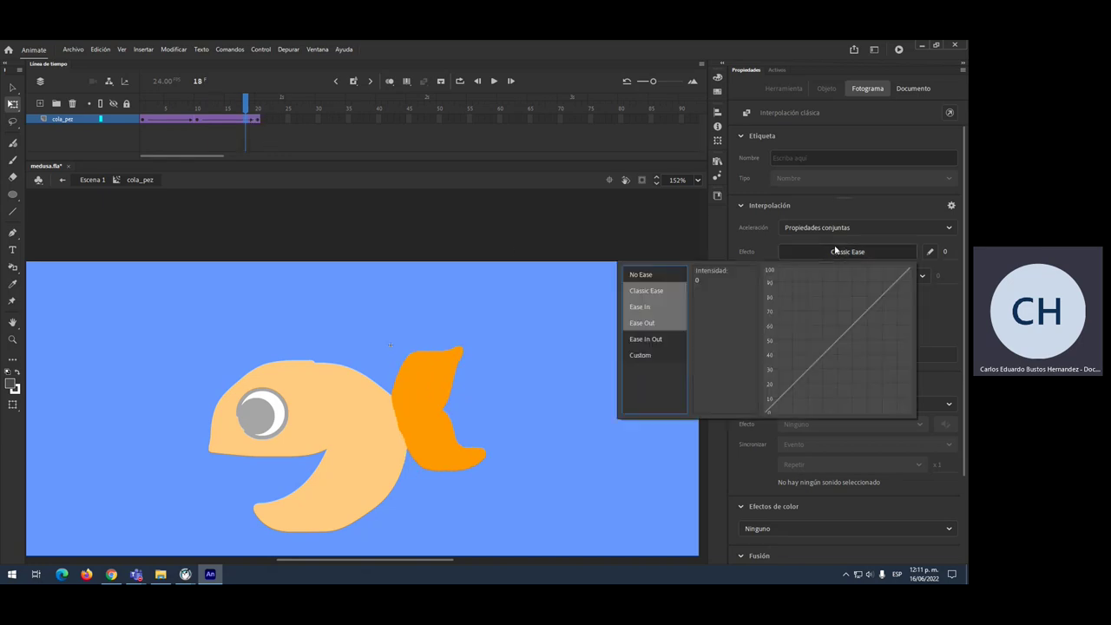
click(665, 339)
double_click(709, 276)
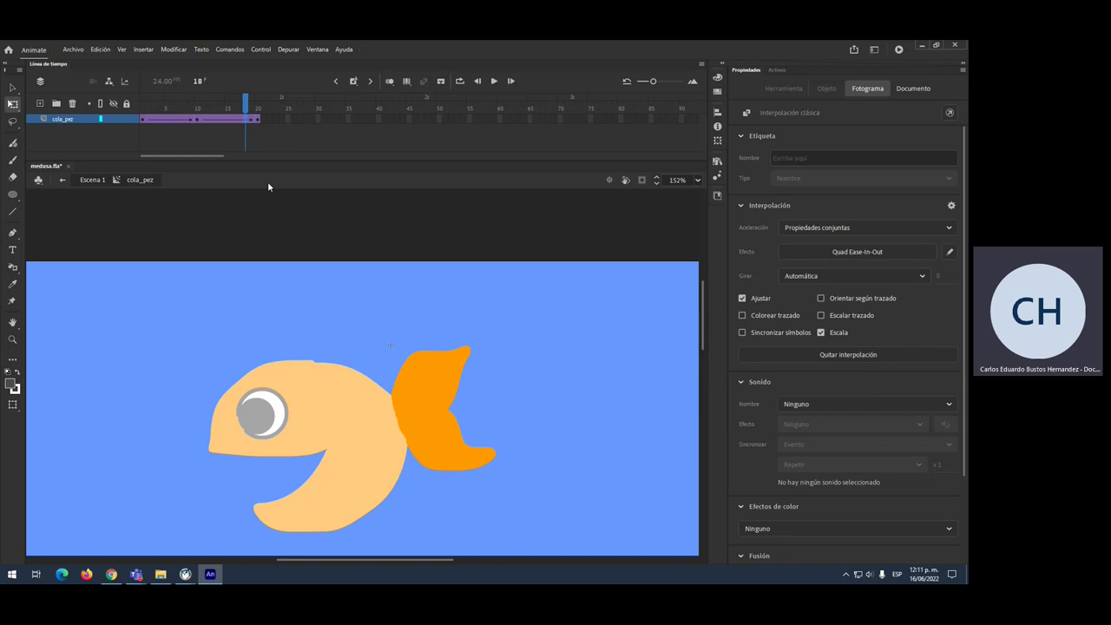
click(173, 121)
click(838, 252)
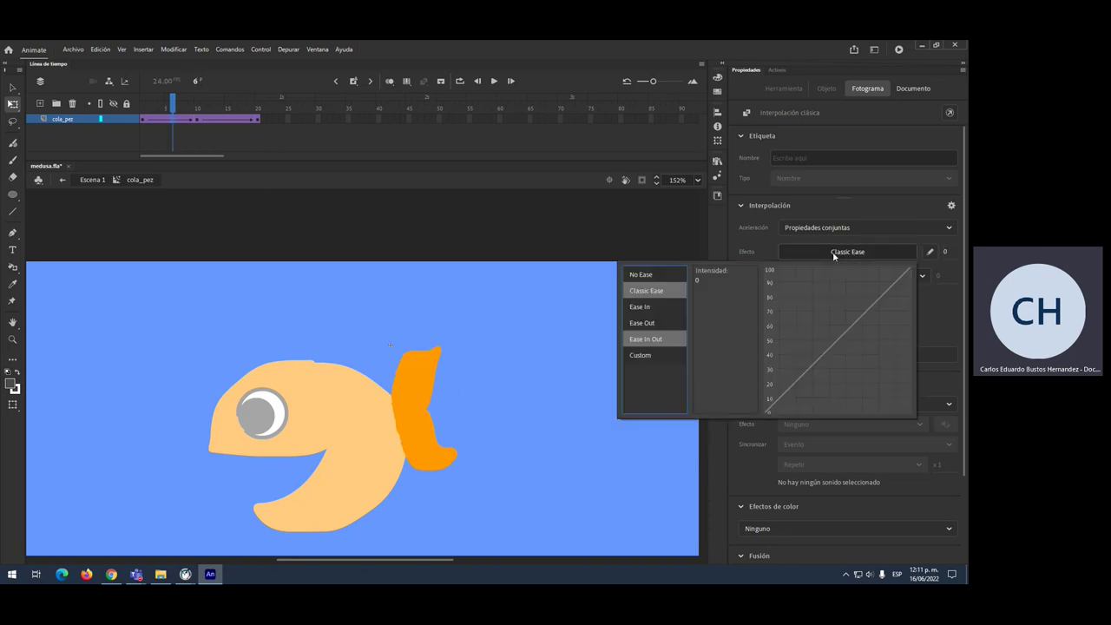
click(647, 340)
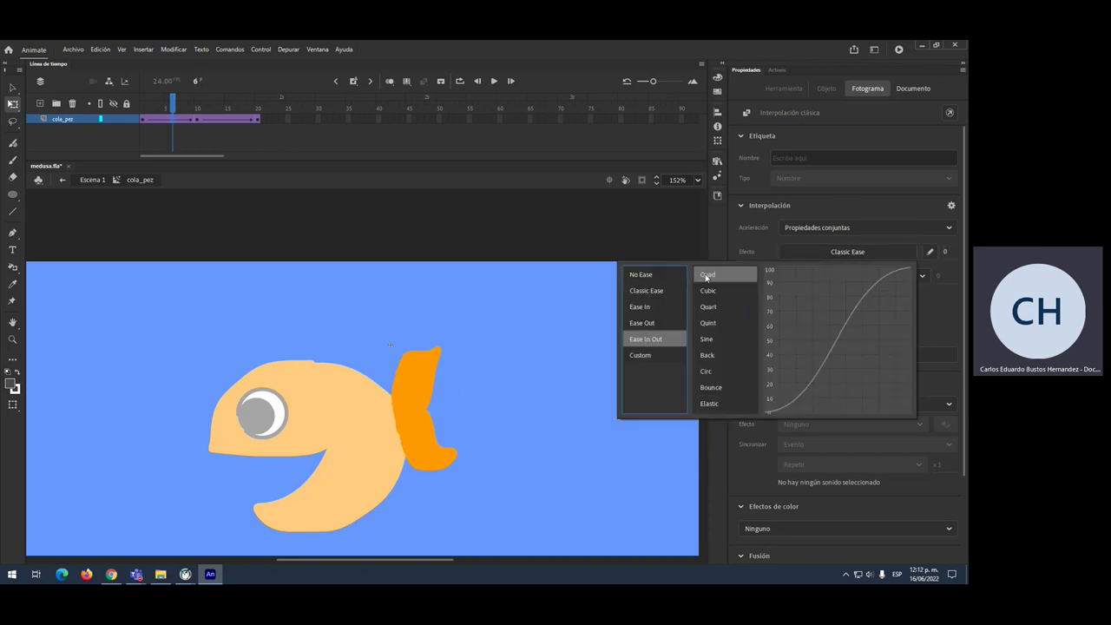
double_click(707, 276)
key(ctrl+Return)
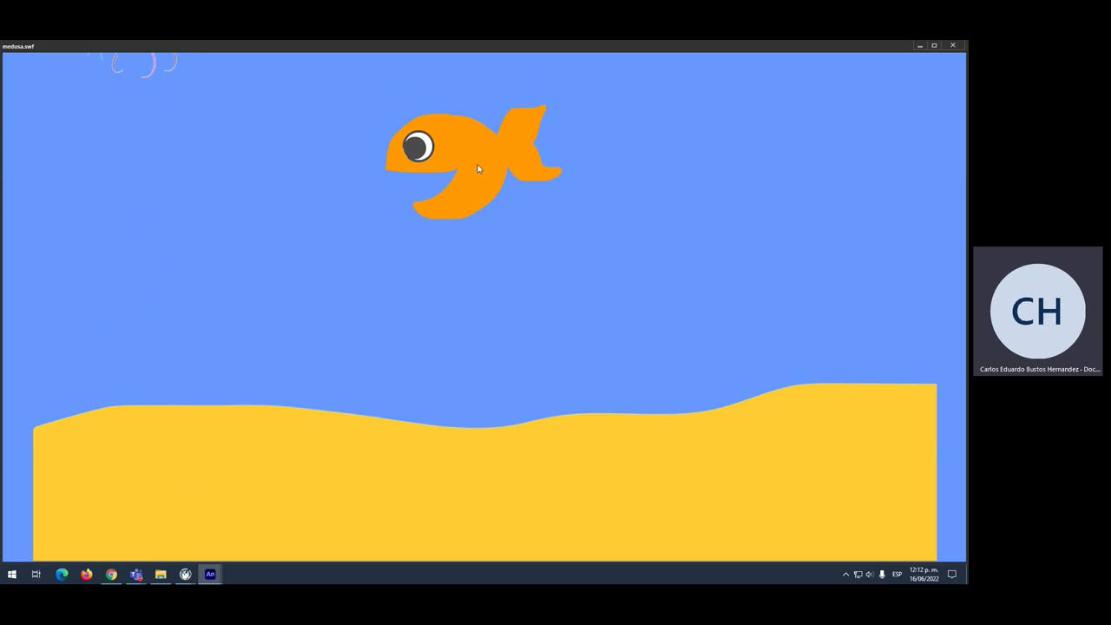
click(961, 46)
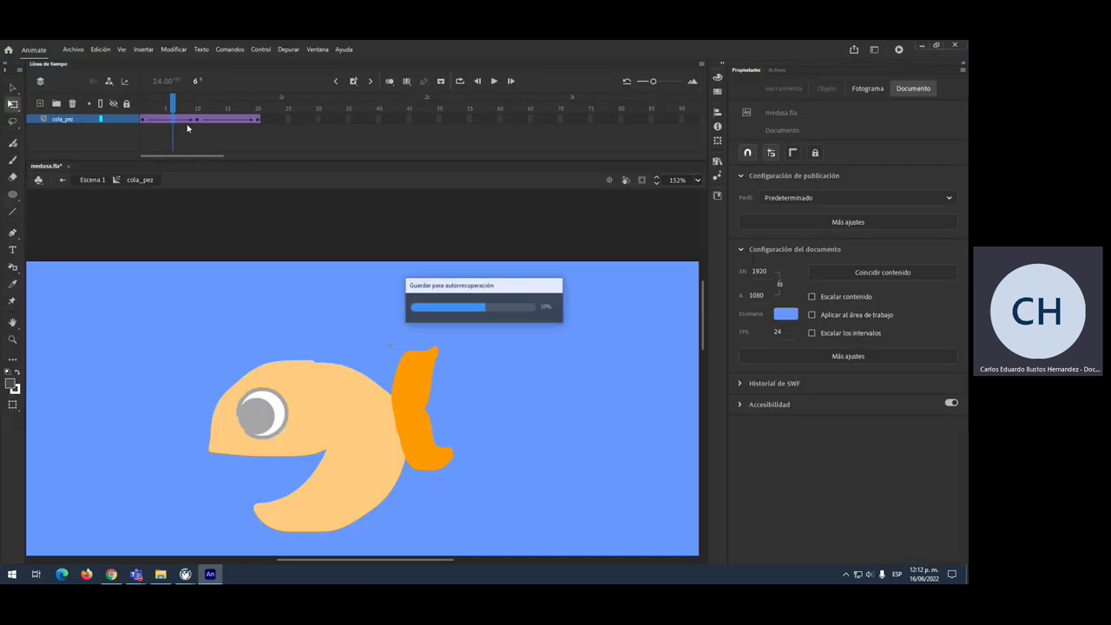
Step: Return to Escena 1 and convert the fish's eye to a movie clip symbol named ojos_pez
click(94, 179)
click(353, 352)
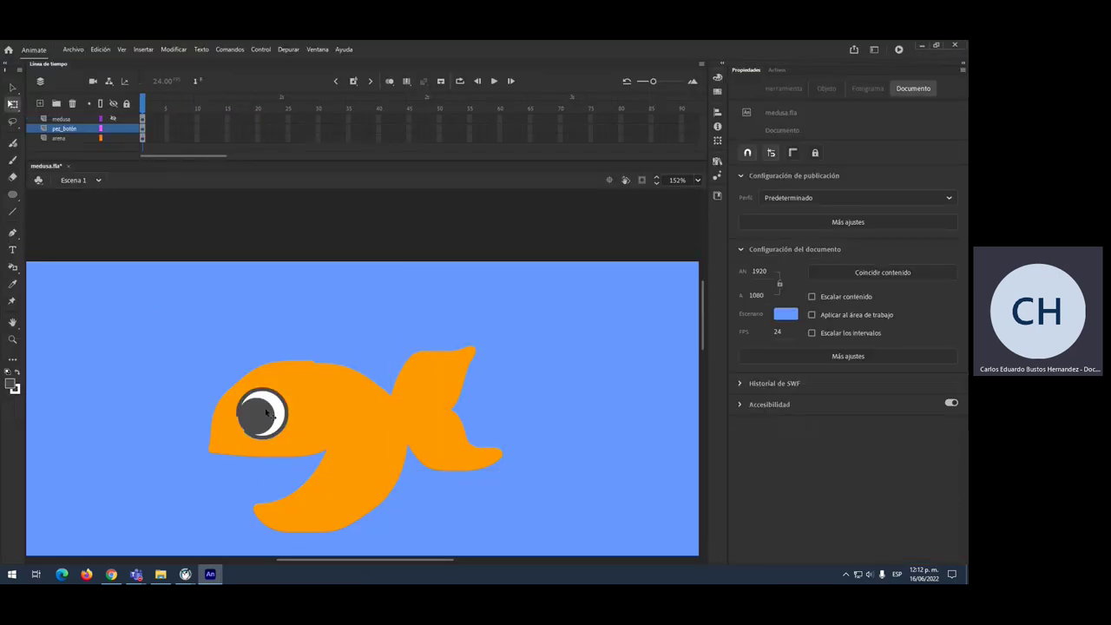
click(262, 416)
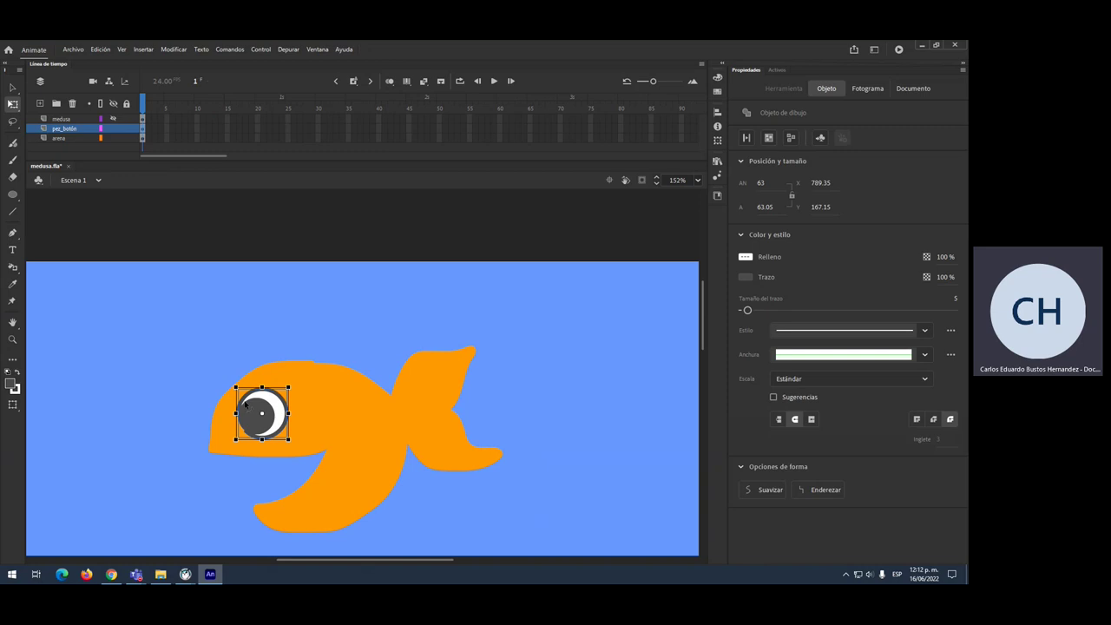
key(F8)
text(ojos_pez)
key(ctrl+a)
key(ctrl+c)
click(552, 134)
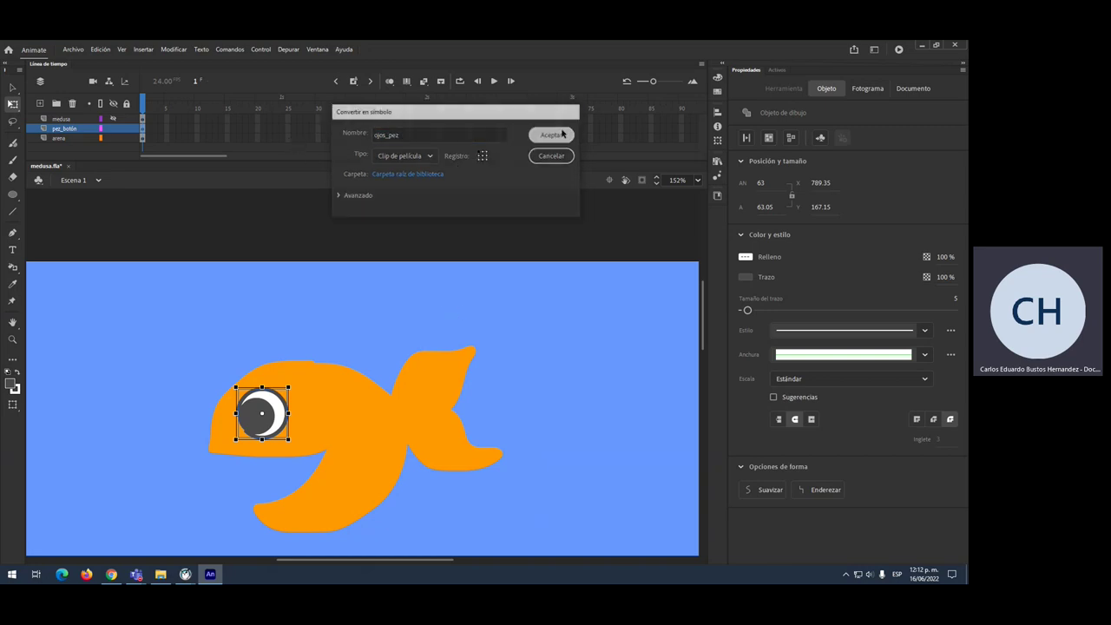
Step: Inside the eye symbol, rename the layer as ojos_pez and insert a keyframe at frame 30
double_click(271, 407)
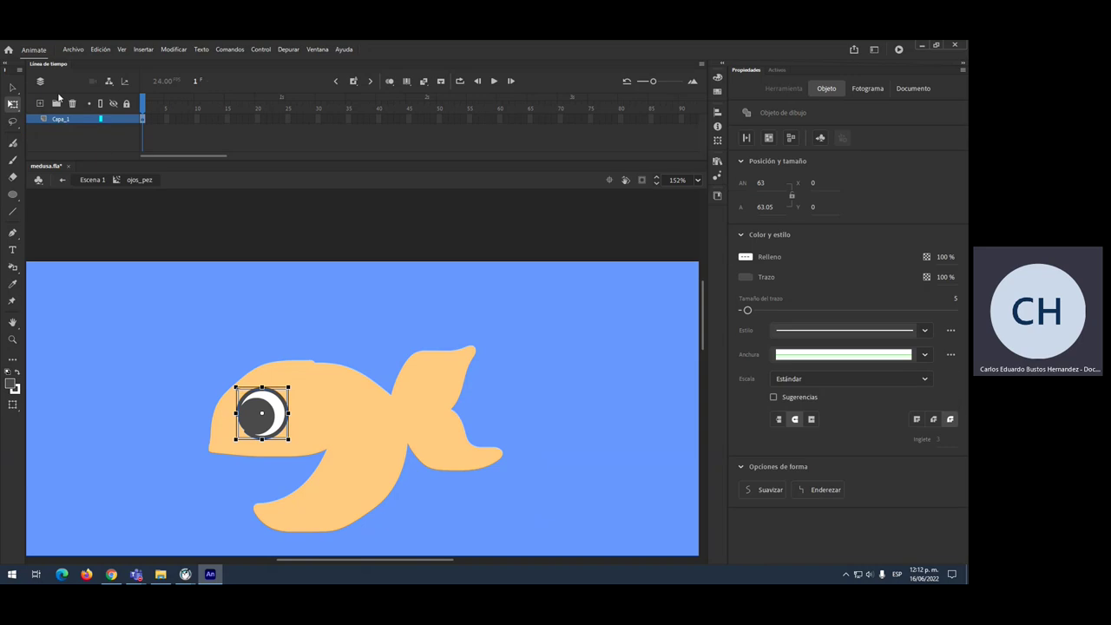
double_click(64, 118)
key(ctrl+v)
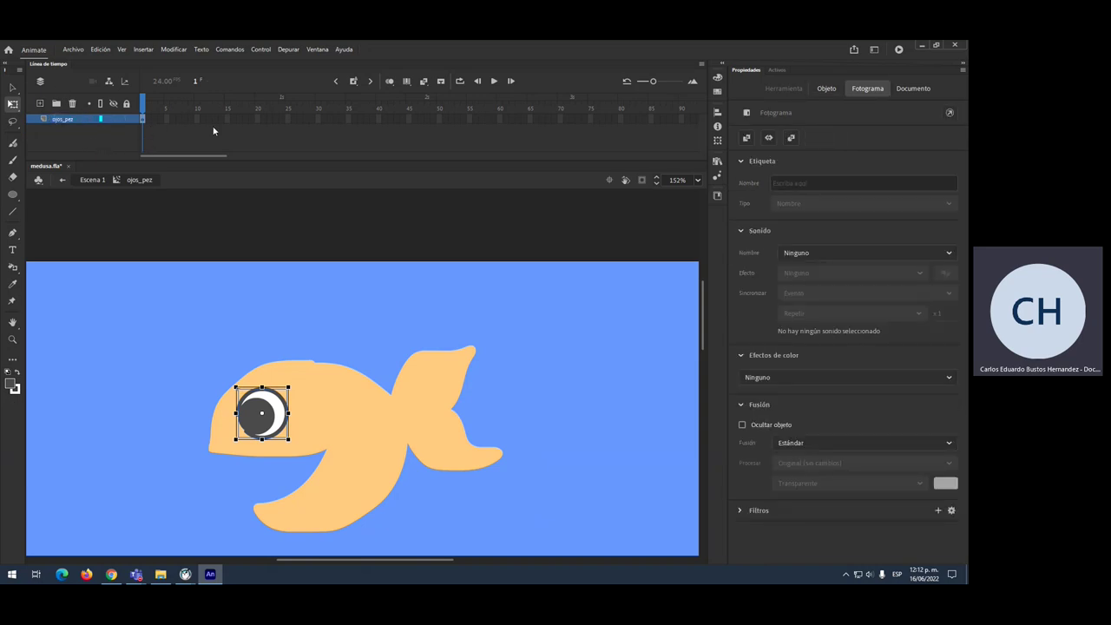
click(317, 118)
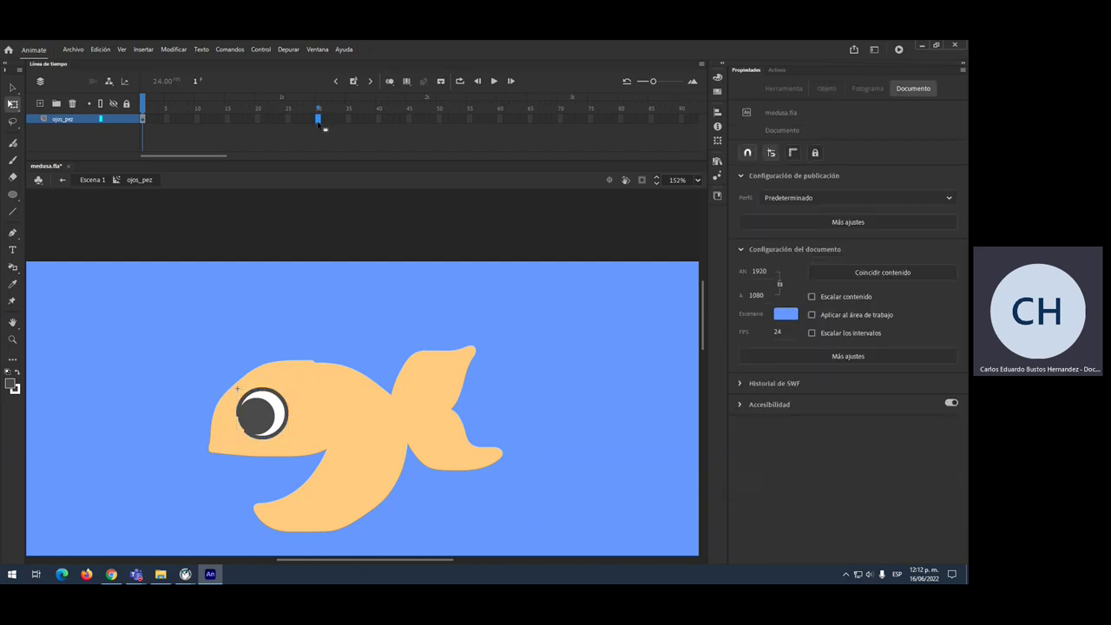
key(F6)
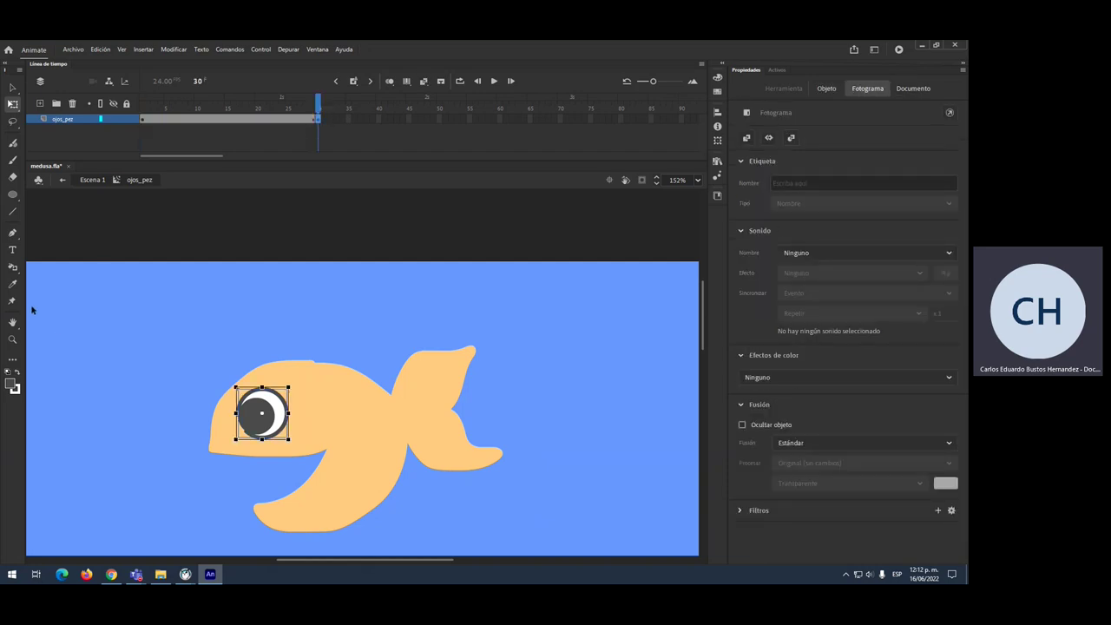
Step: Back in the scene, sample the fish body's orange as the fill color and reopen the eye symbol
click(13, 88)
double_click(160, 342)
click(106, 351)
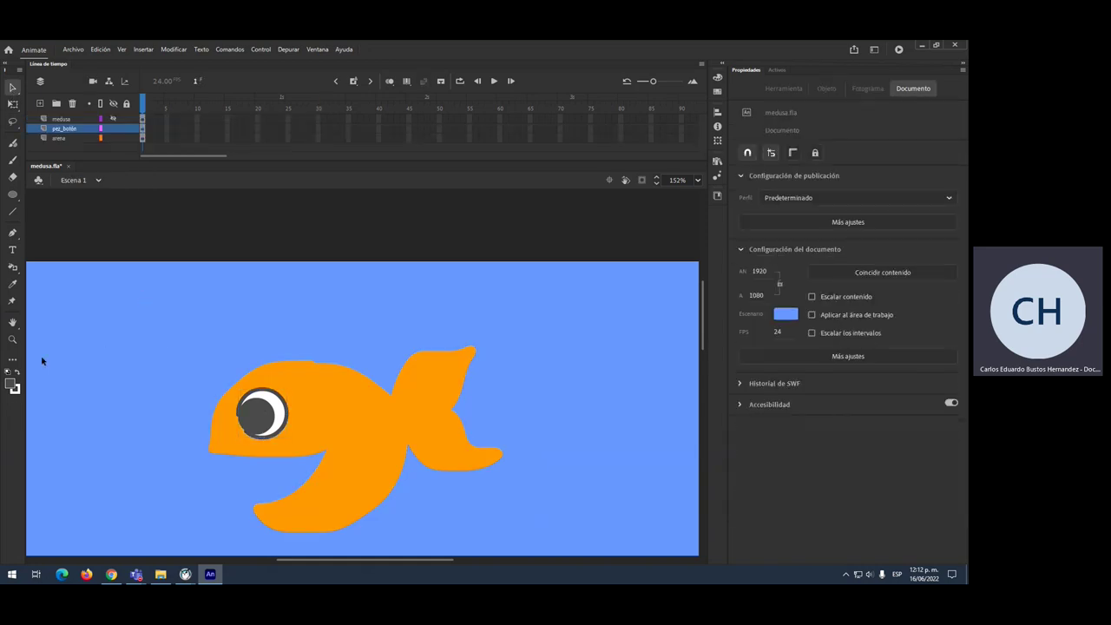
click(12, 283)
key(v)
double_click(252, 426)
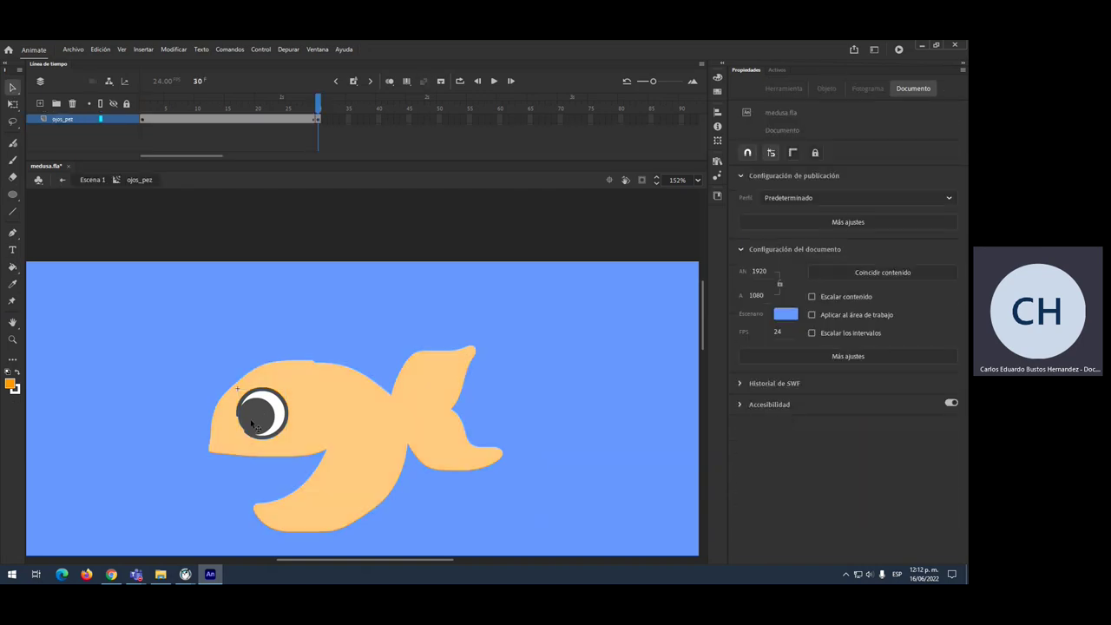
Step: Break apart the eye at frame 30 and fill its interior with the sampled orange for the closed eye
click(317, 121)
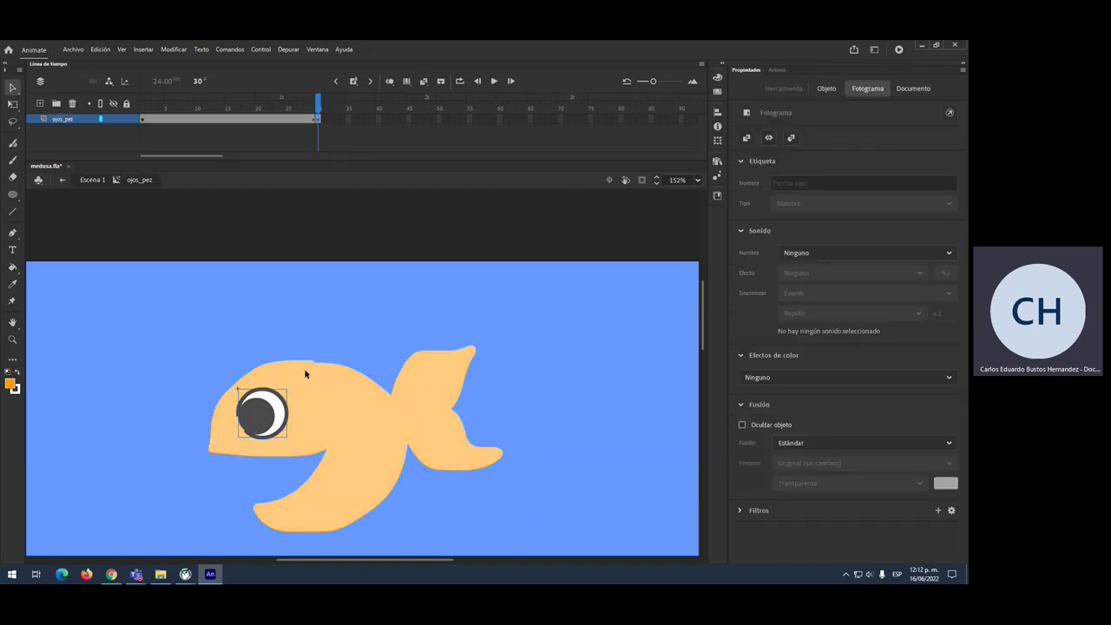
click(171, 49)
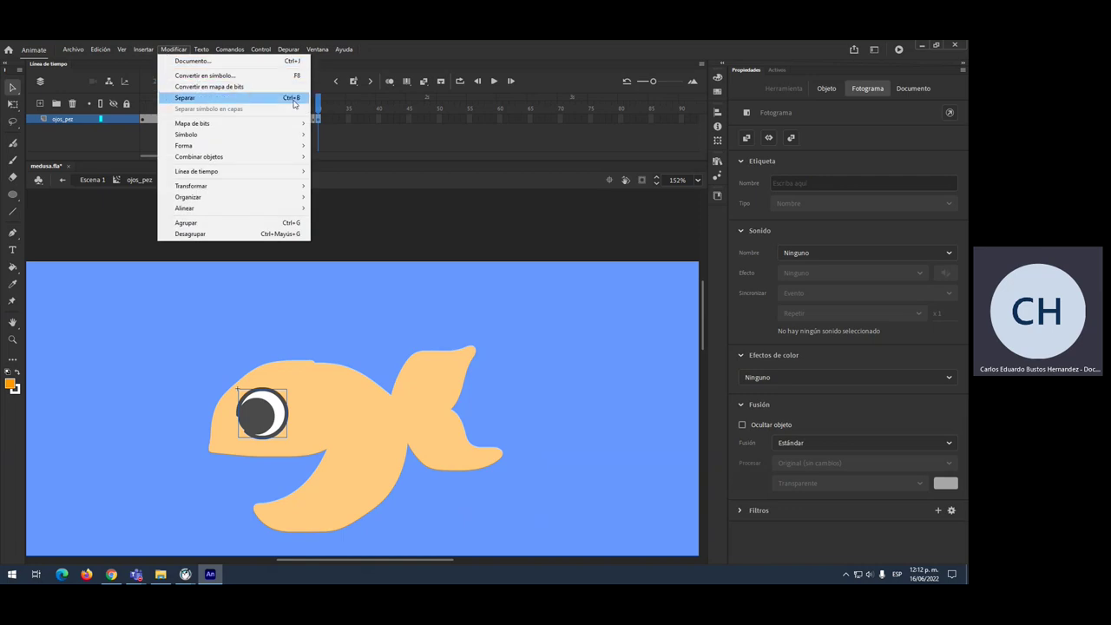
click(260, 98)
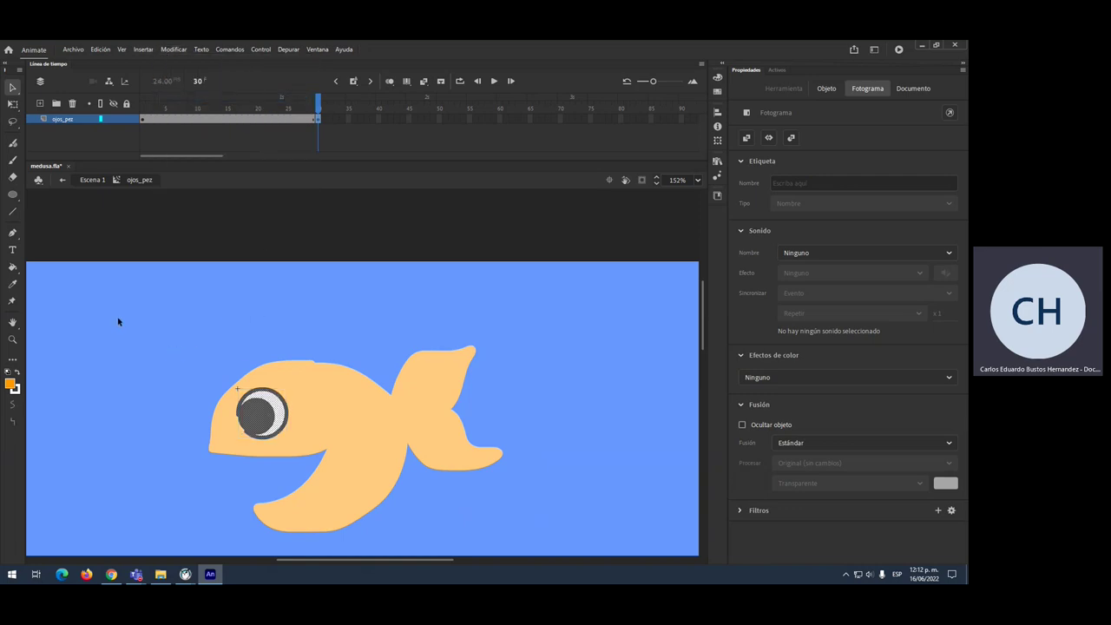
key(k)
click(265, 419)
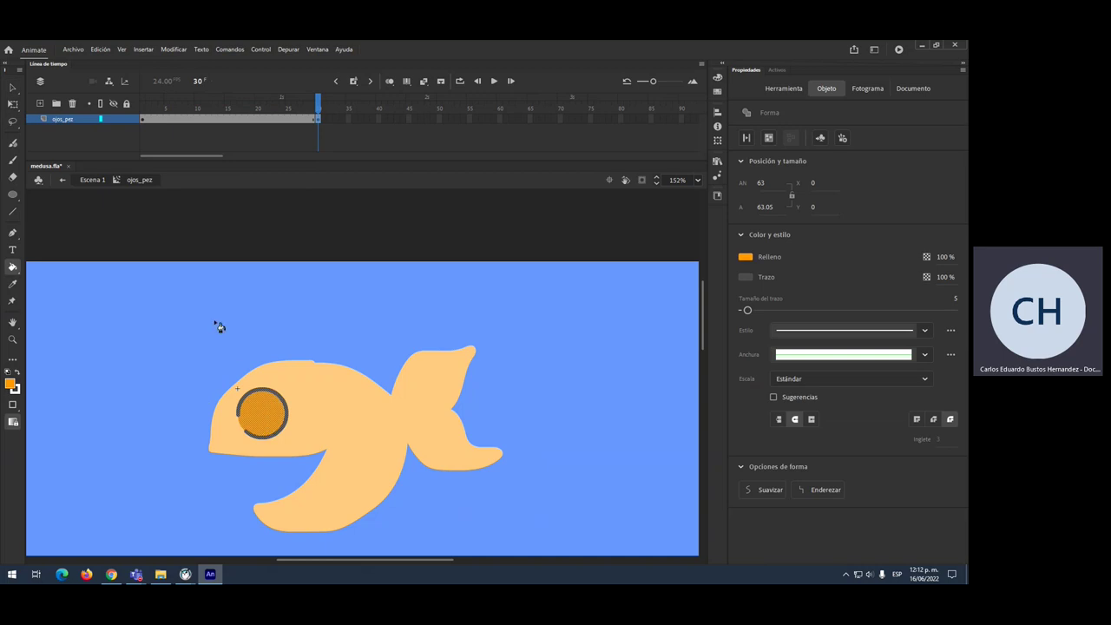
Step: Extend the closed-eye frames to frame 35, review them on the timeline and switch to the Selection tool
click(347, 118)
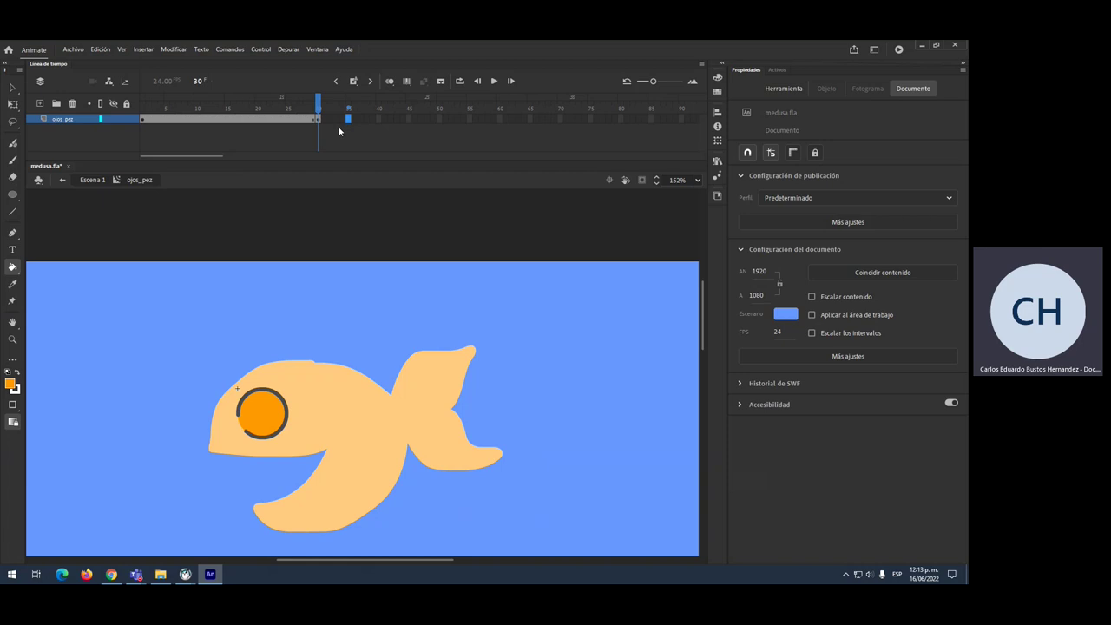
key(F5)
drag(348, 102, 320, 111)
click(319, 110)
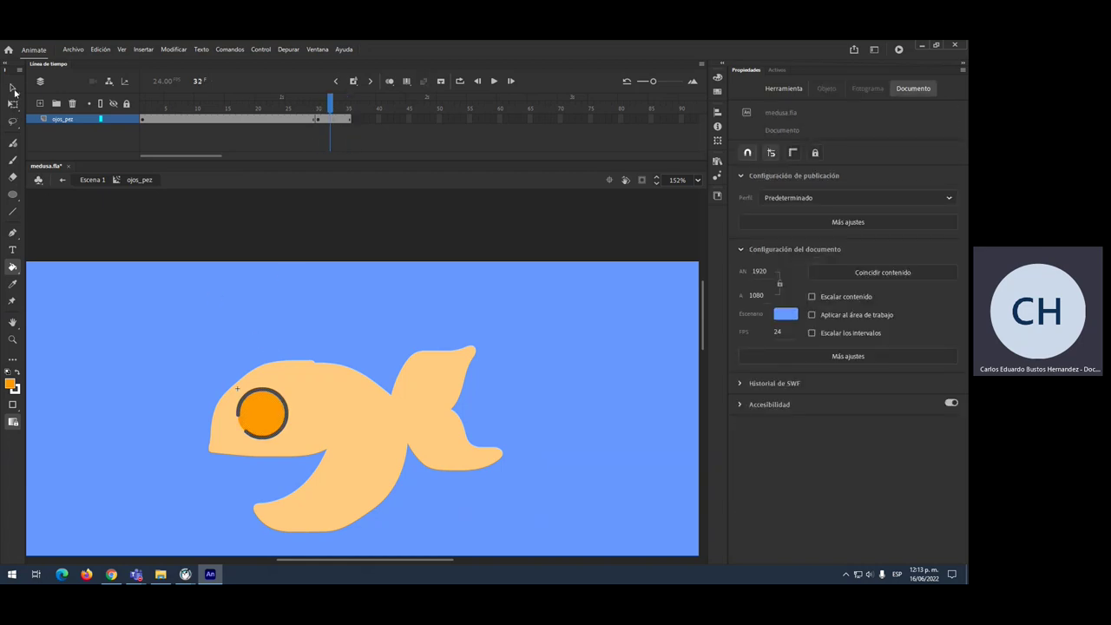
click(13, 88)
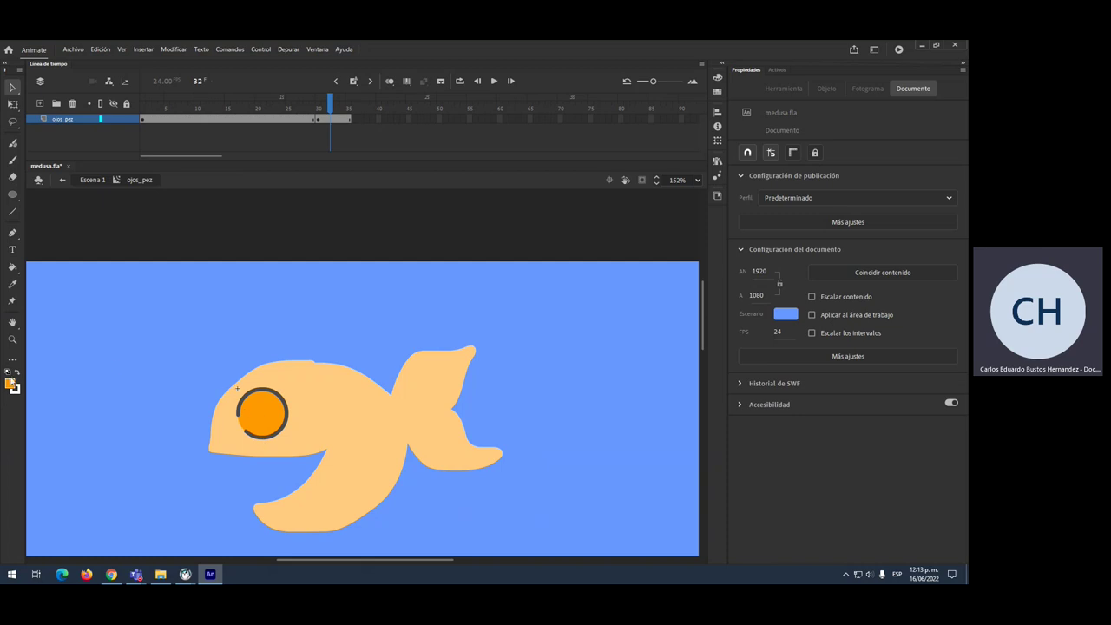
Step: Sample the dark gray of the eye's outline and make it the fill color, with the orange as the stroke color
click(12, 284)
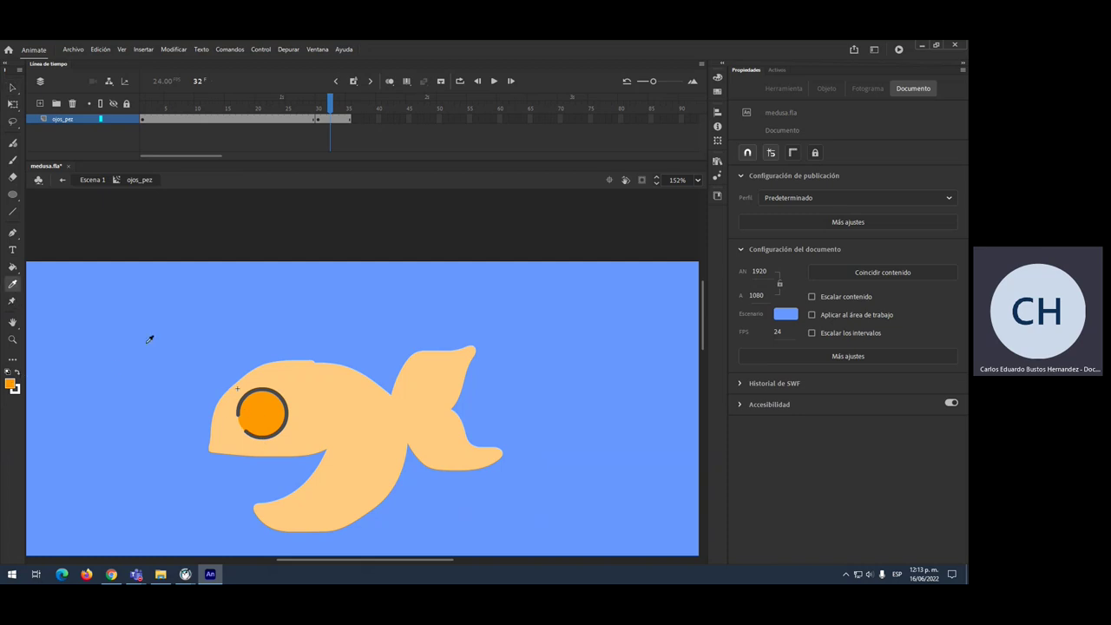
click(275, 391)
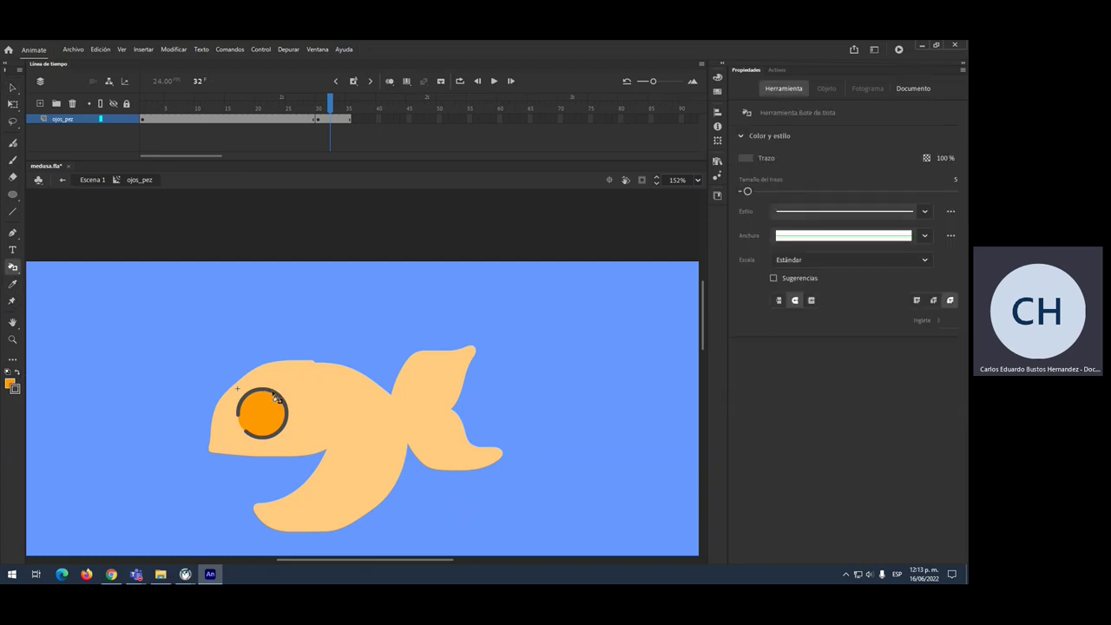
click(18, 373)
click(14, 388)
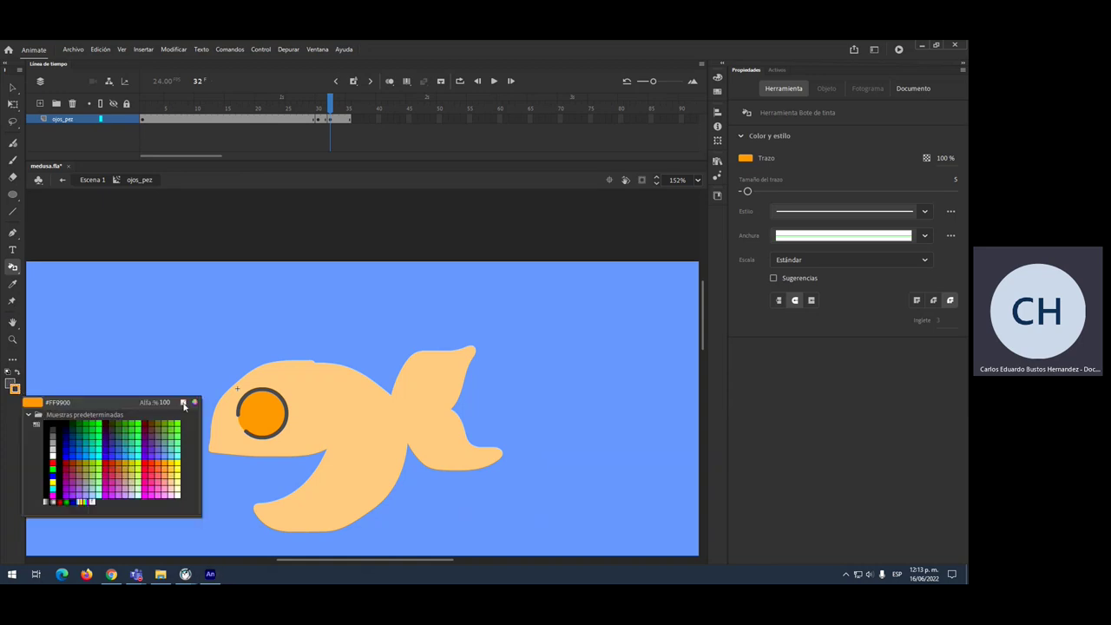
key(Escape)
click(186, 406)
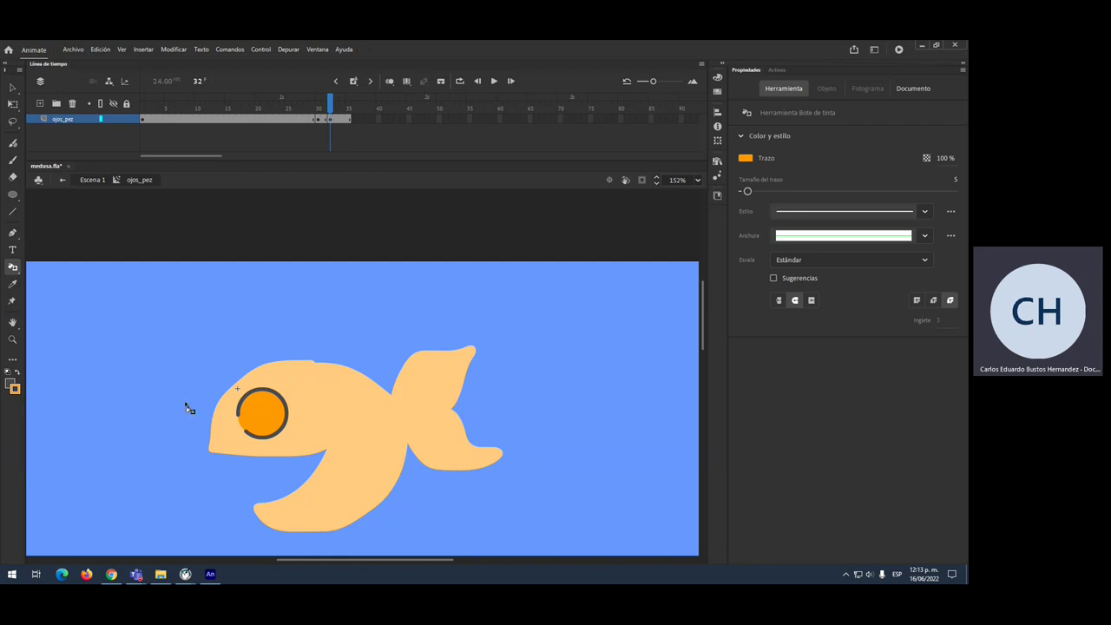
click(10, 386)
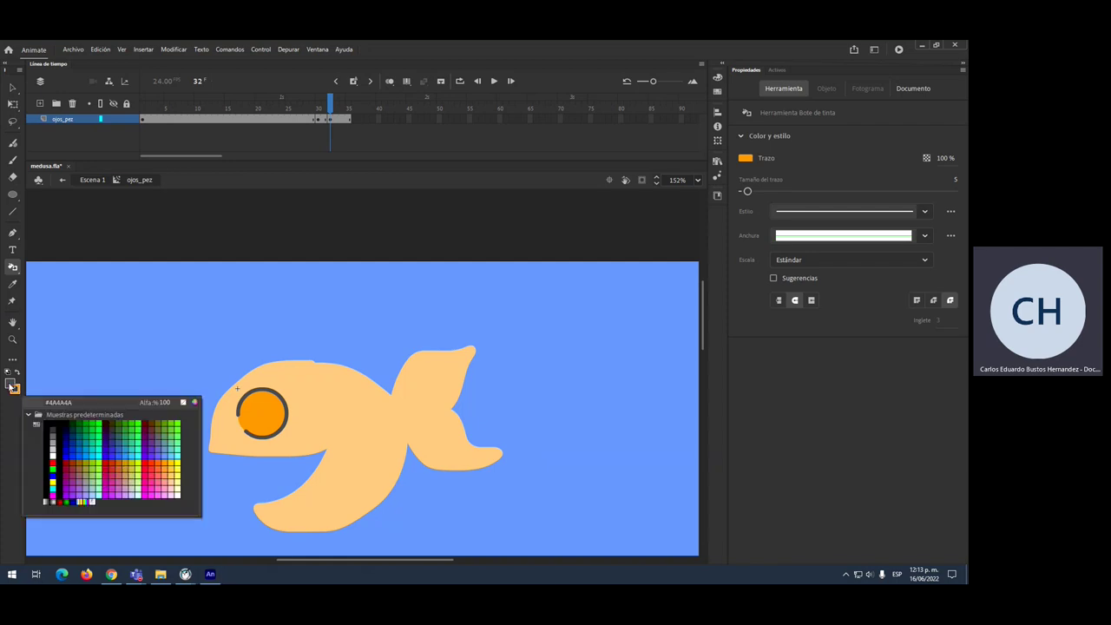
click(14, 393)
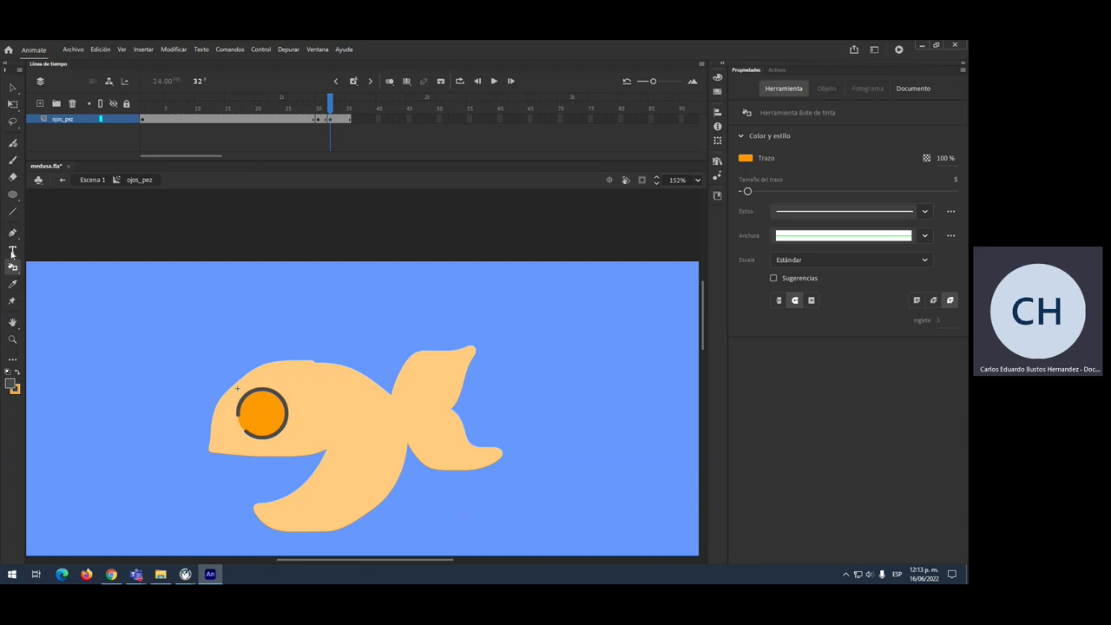
Step: Paint a curved dark gray eyelid line across the closed eye at frame 32 with the Classic Brush and return to Escena 1
key(b)
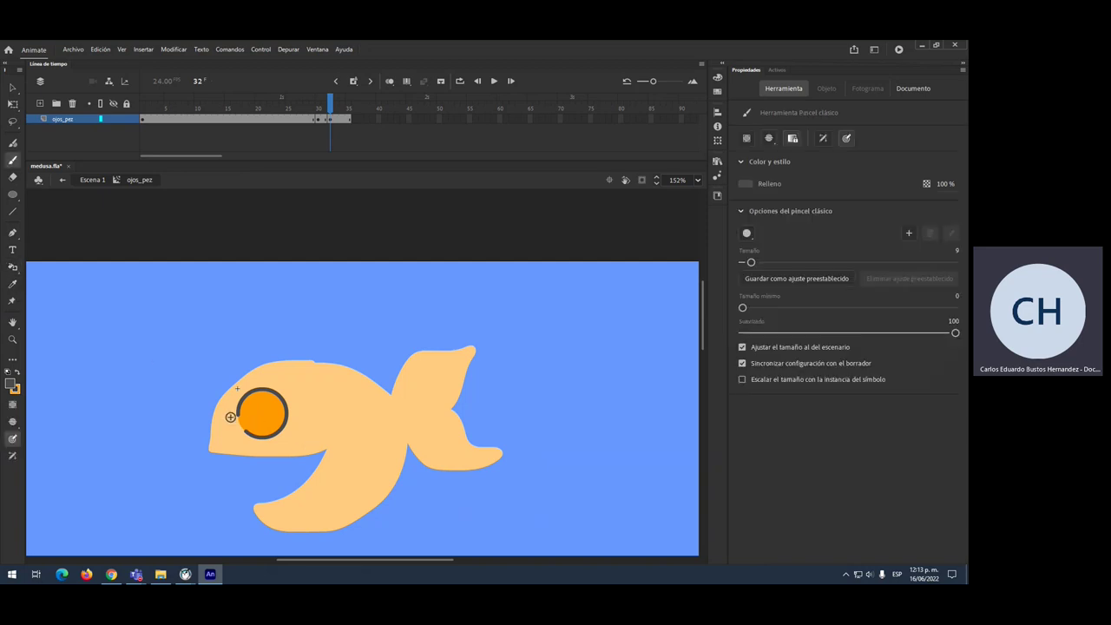
mouse_move(233, 422)
mouse_down()
mouse_move(274, 420)
mouse_move(297, 402)
mouse_up()
click(12, 87)
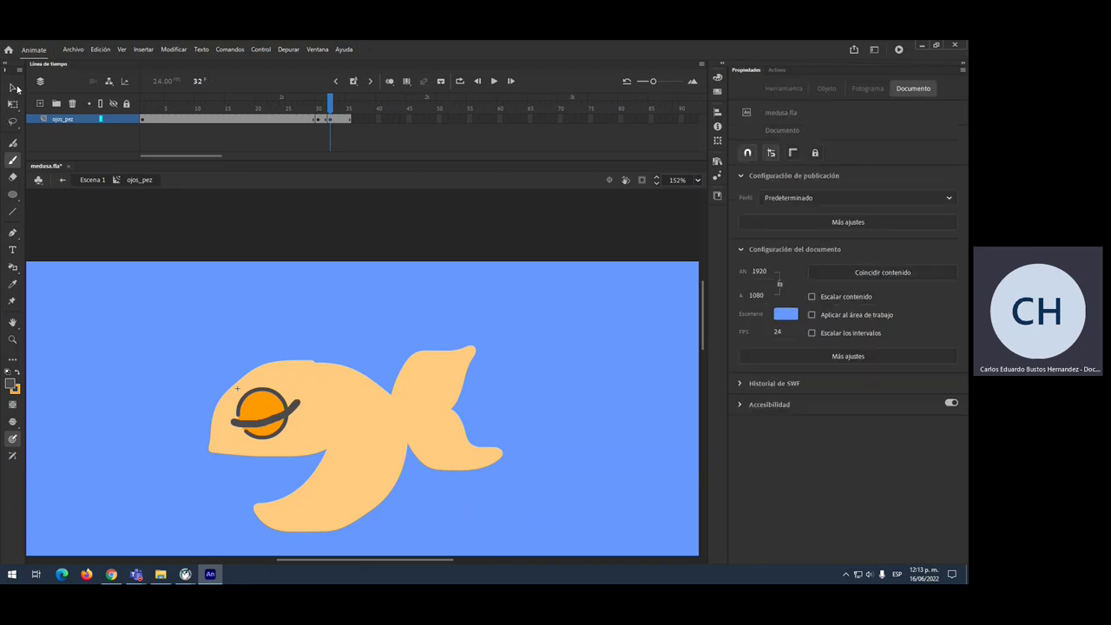
double_click(57, 295)
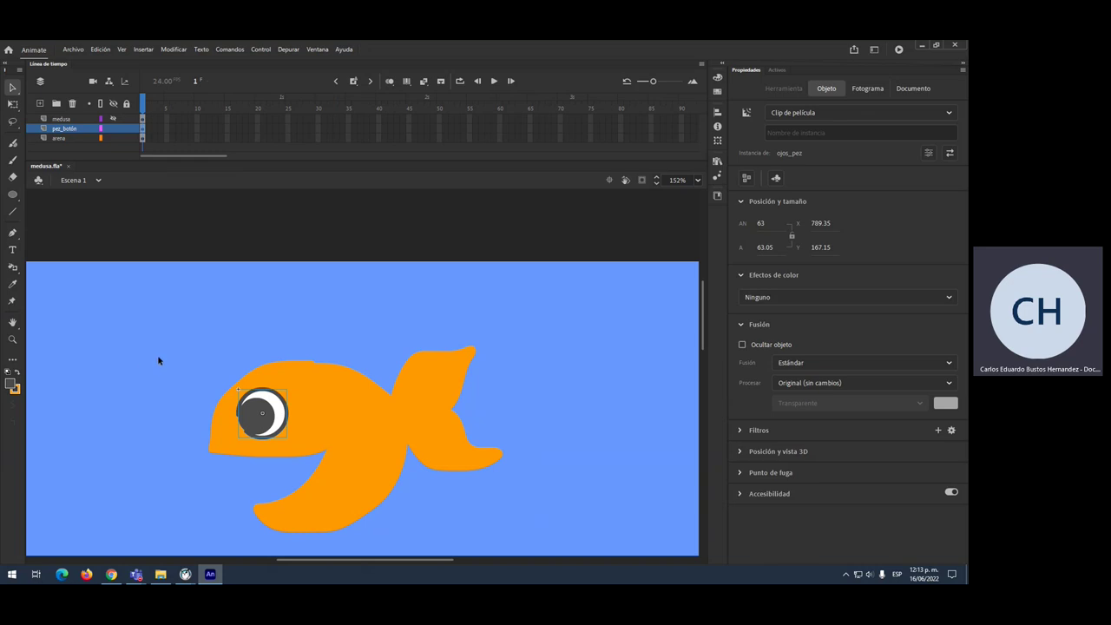
scroll(159, 359, down, 5)
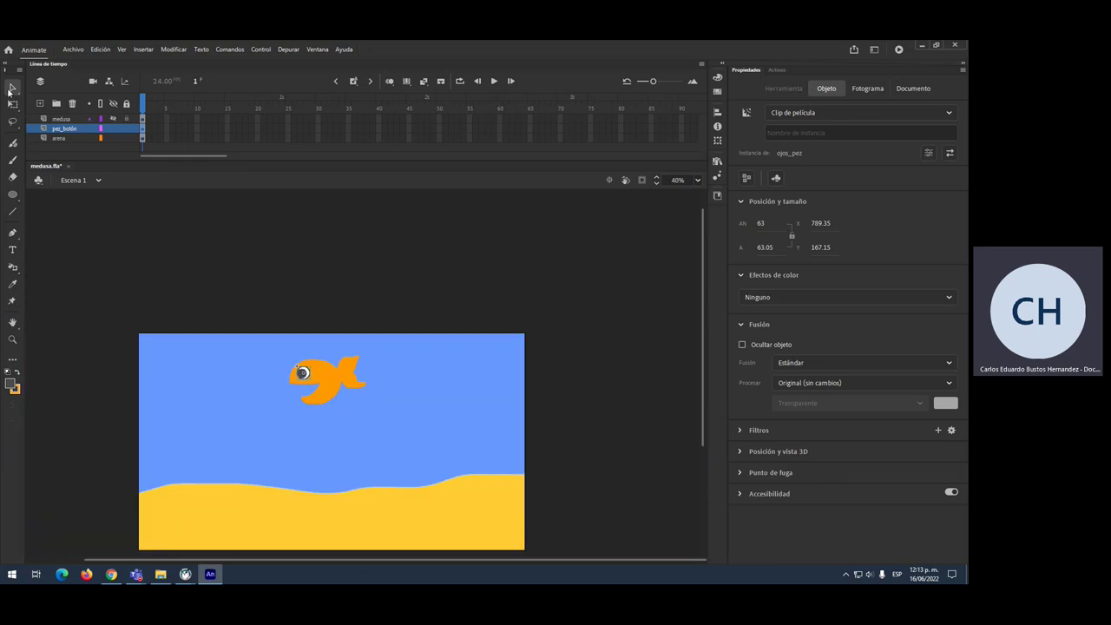
Step: Convert the whole orange fish, eye and tail included, into a button symbol named pez_naranja and try it in a test movie
click(316, 381)
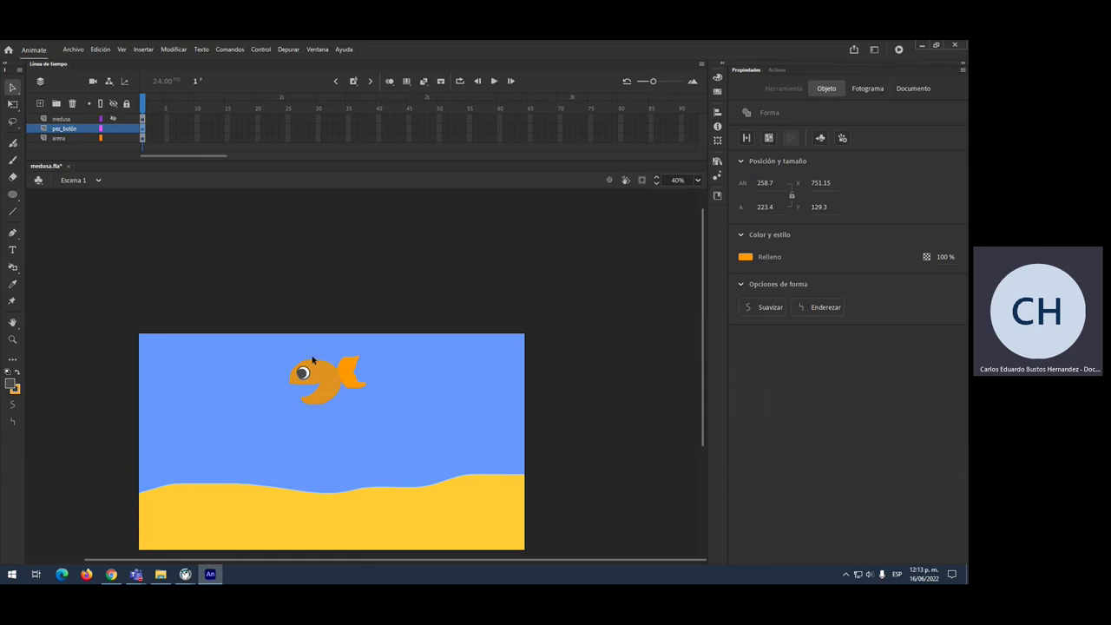
shift+click(349, 385)
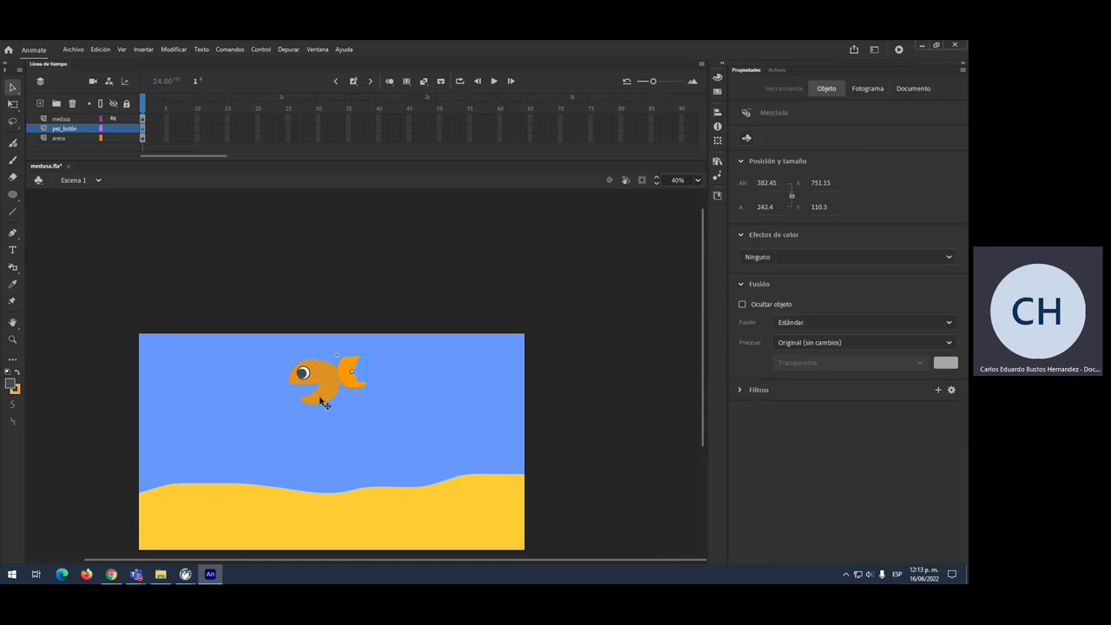
drag(270, 346, 398, 429)
key(F8)
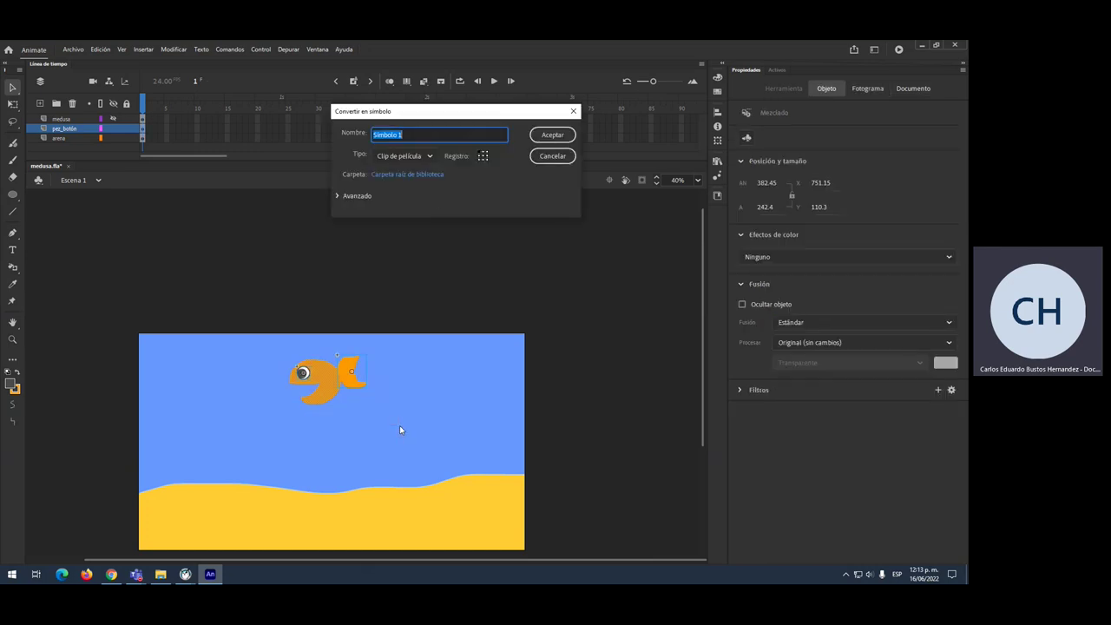
text(pe)
click(400, 158)
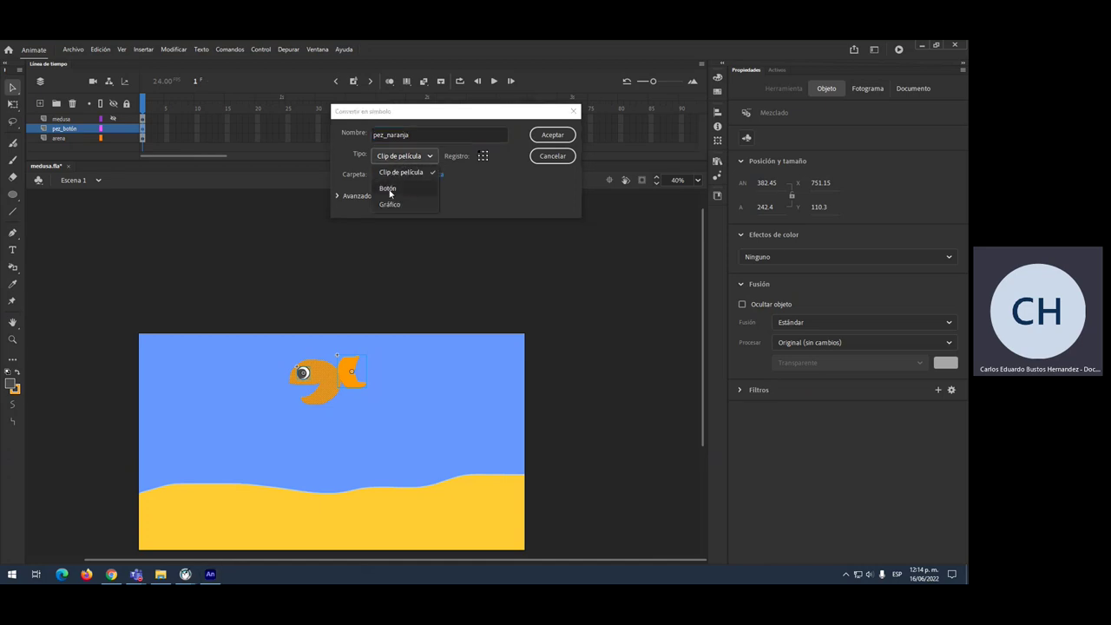
click(389, 191)
click(551, 136)
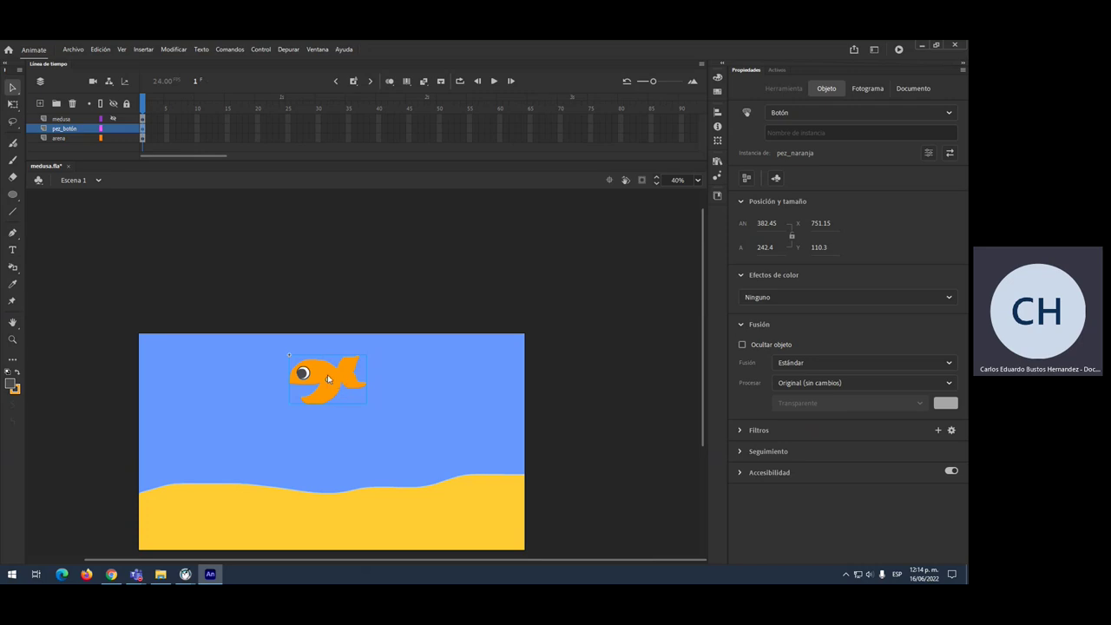
key(ctrl+Return)
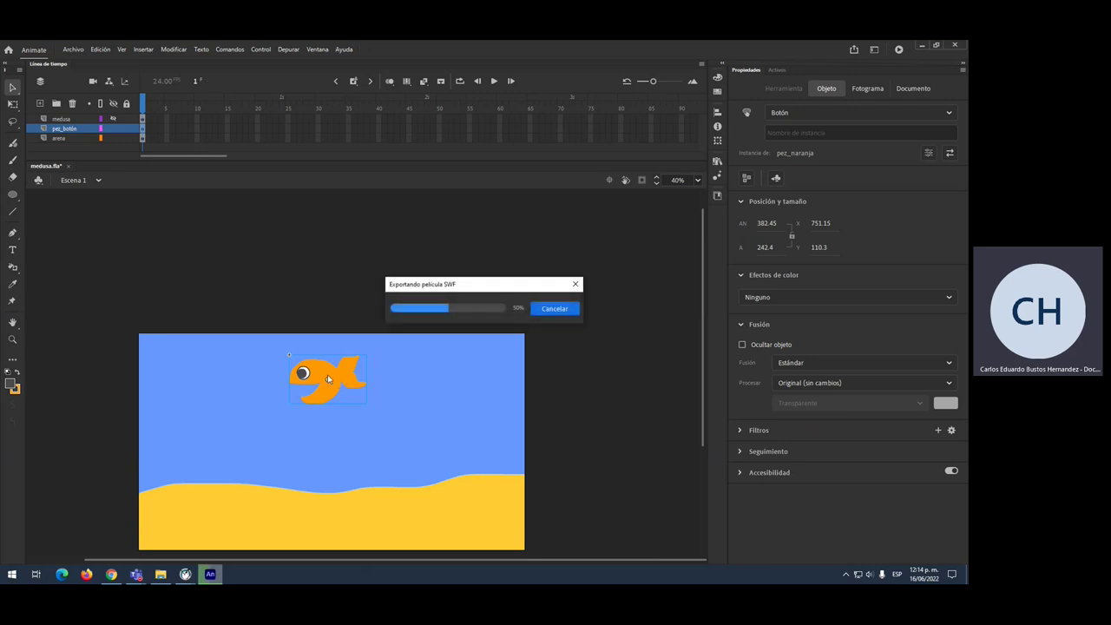
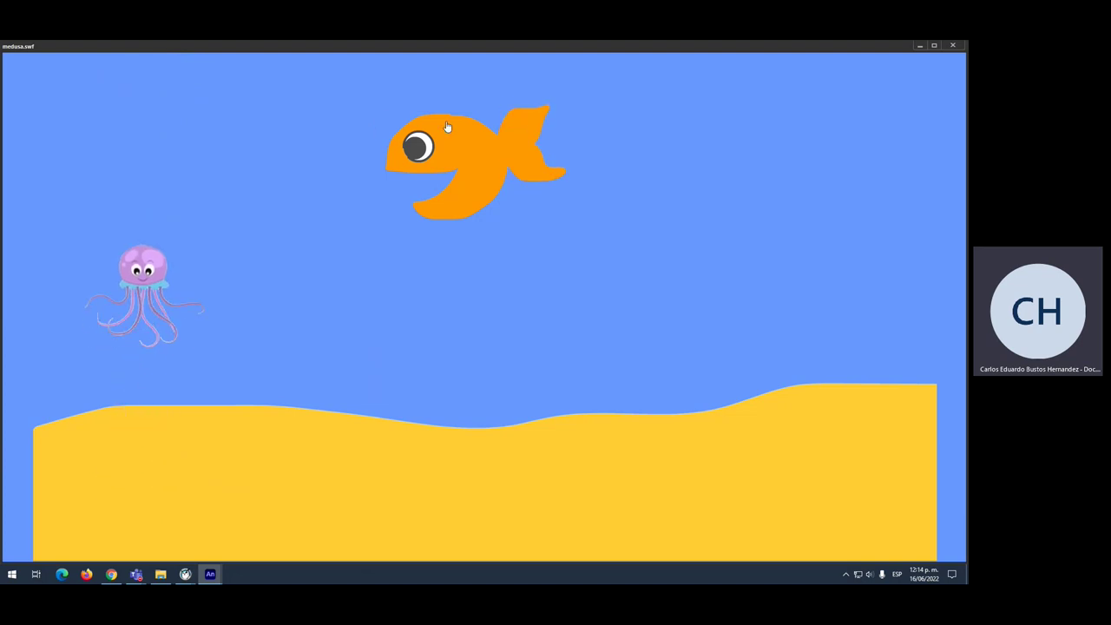
click(953, 46)
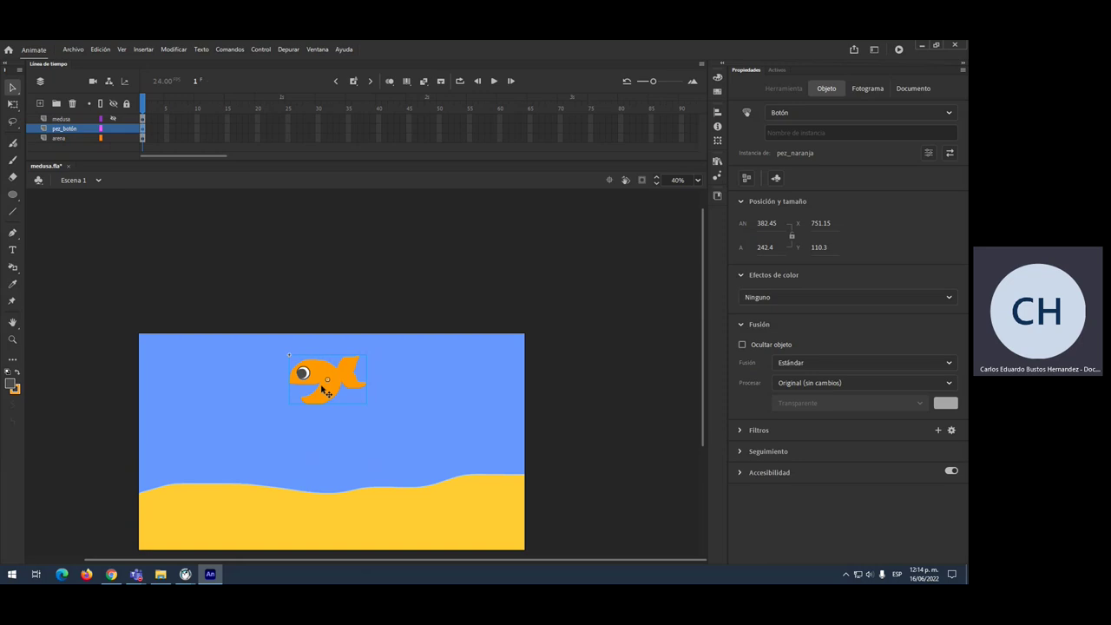
Step: Open the pez_naranja button for editing in place and rename its layer pez_botón
double_click(324, 391)
double_click(63, 121)
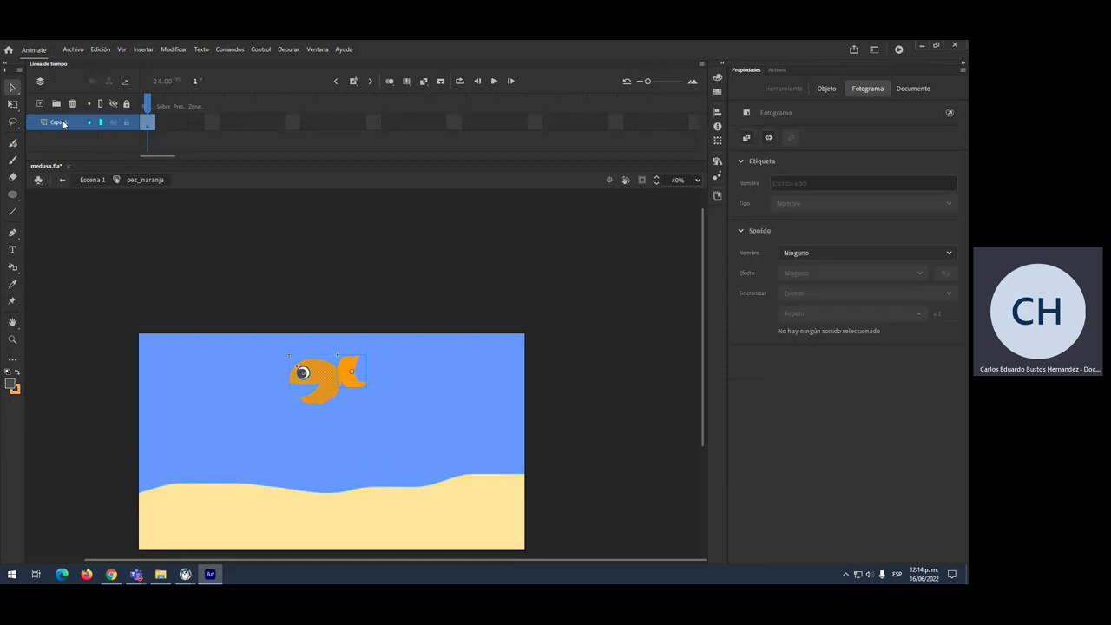
text(pez_botón)
key(Return)
click(152, 124)
click(165, 130)
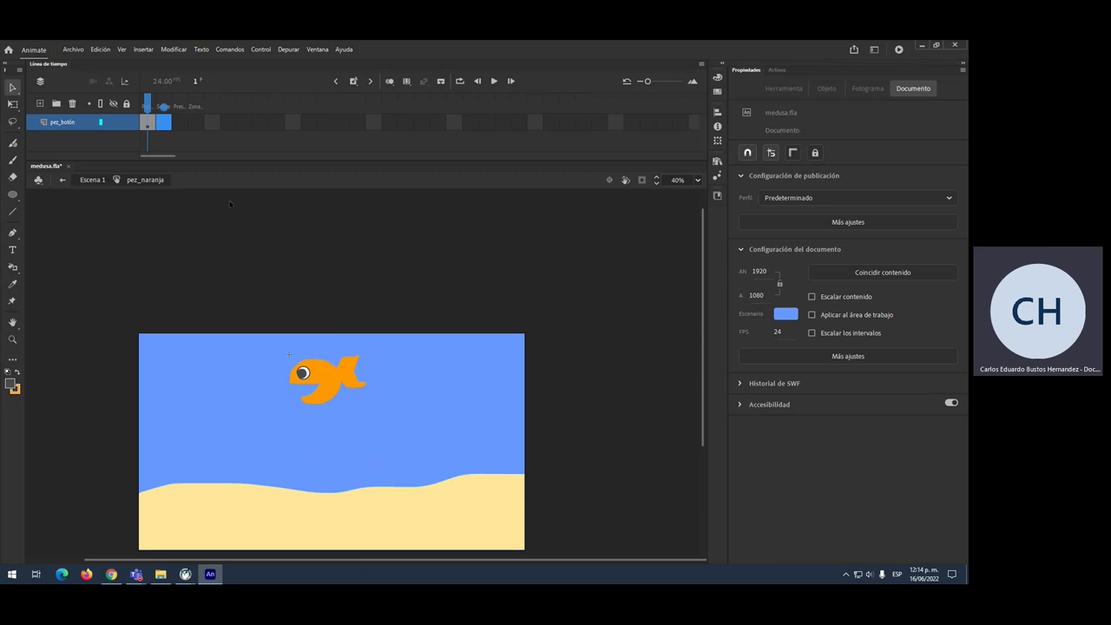
click(180, 125)
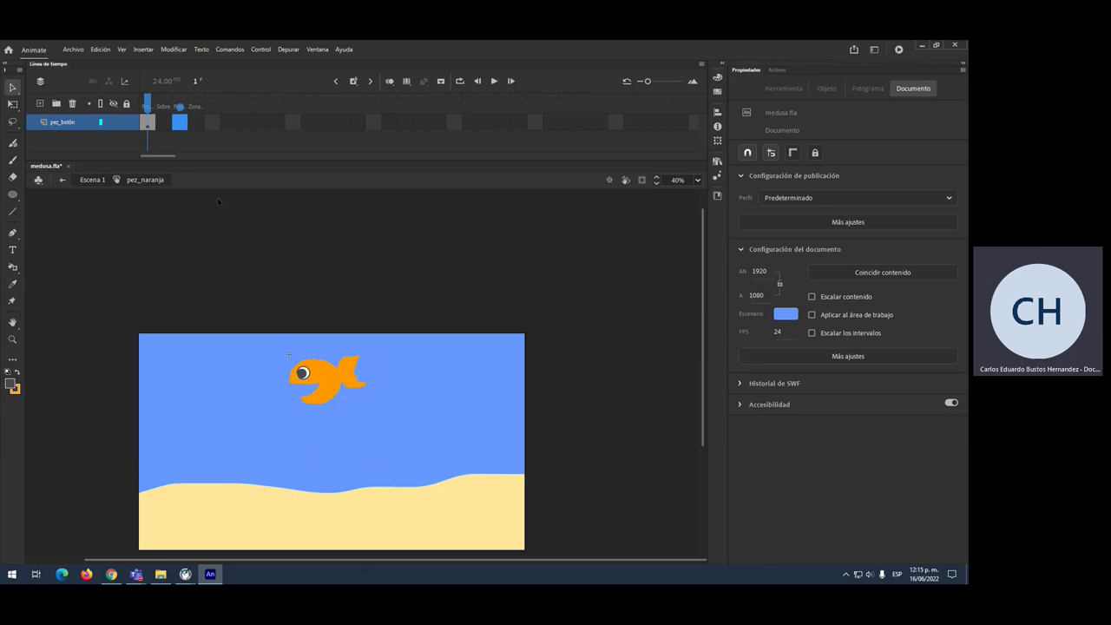
click(322, 382)
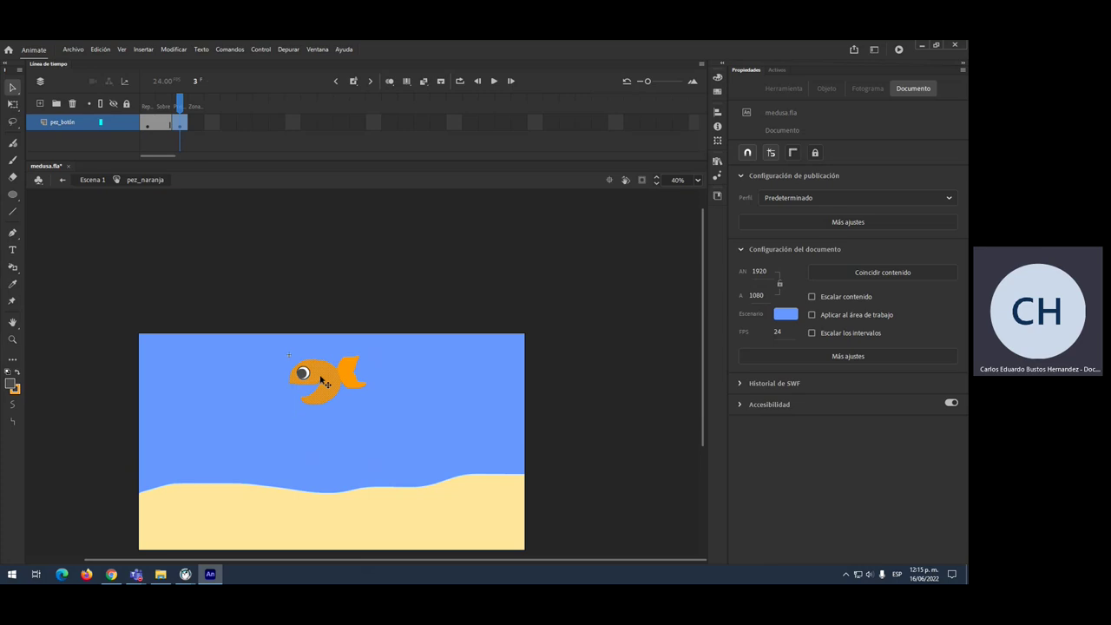
click(200, 124)
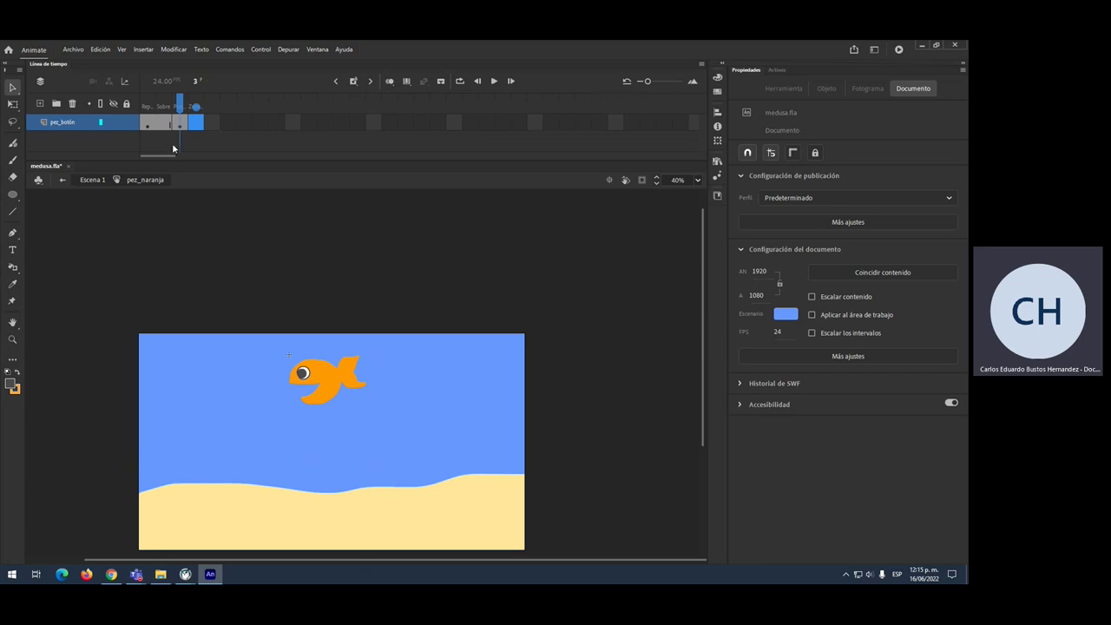
key(ctrl+z)
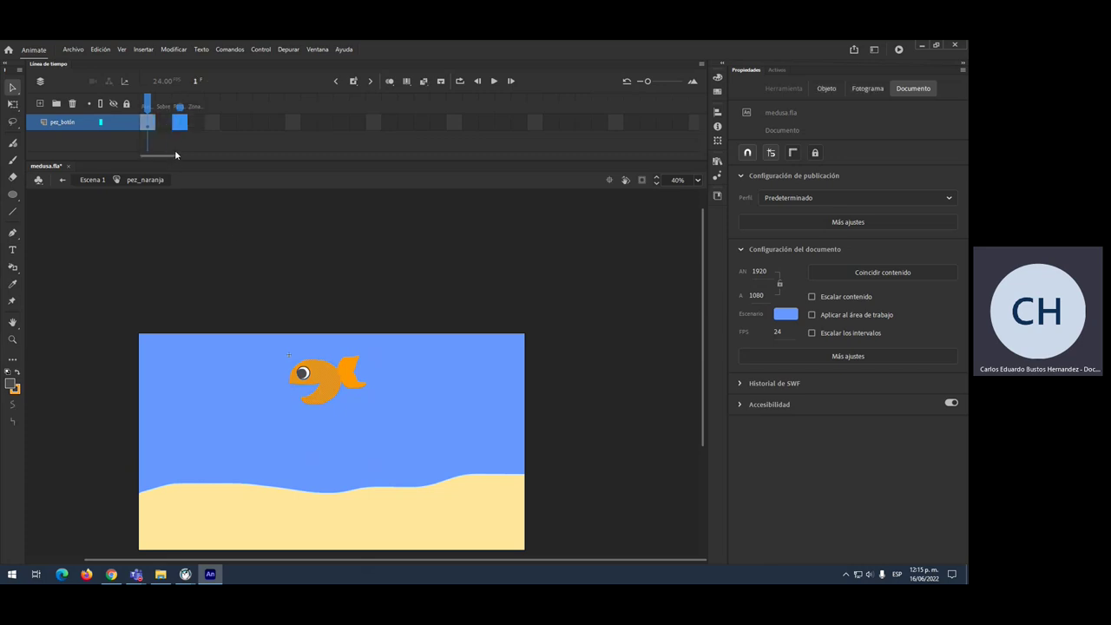
key(ctrl+z)
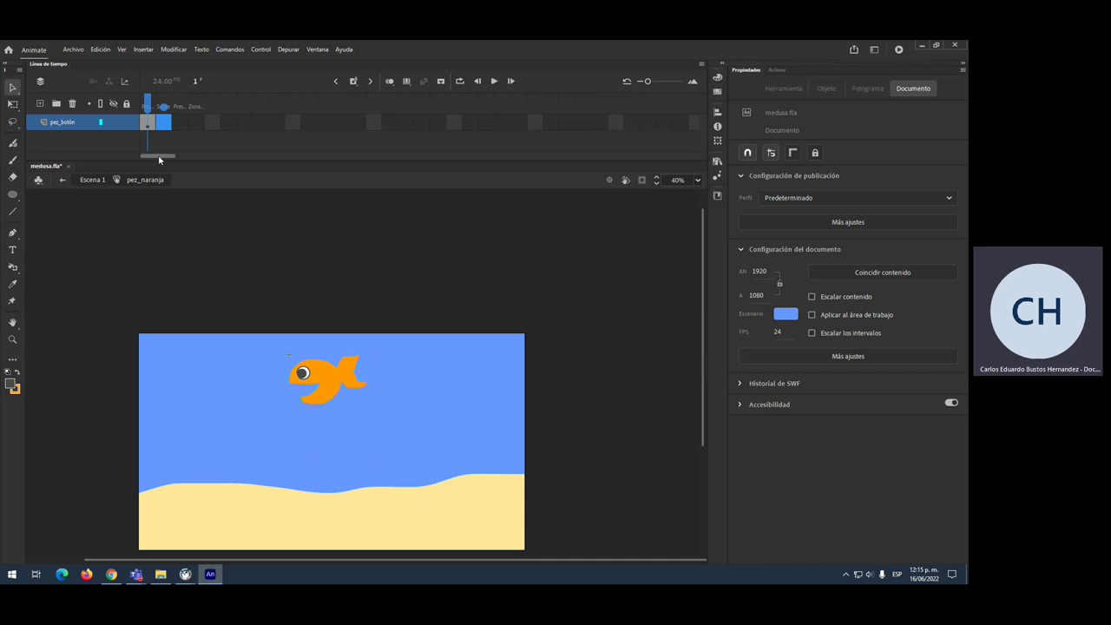
Step: Add a keyframe to the button's Sobre state and convert the fish in the first state into a movie clip named pez_flota
click(163, 122)
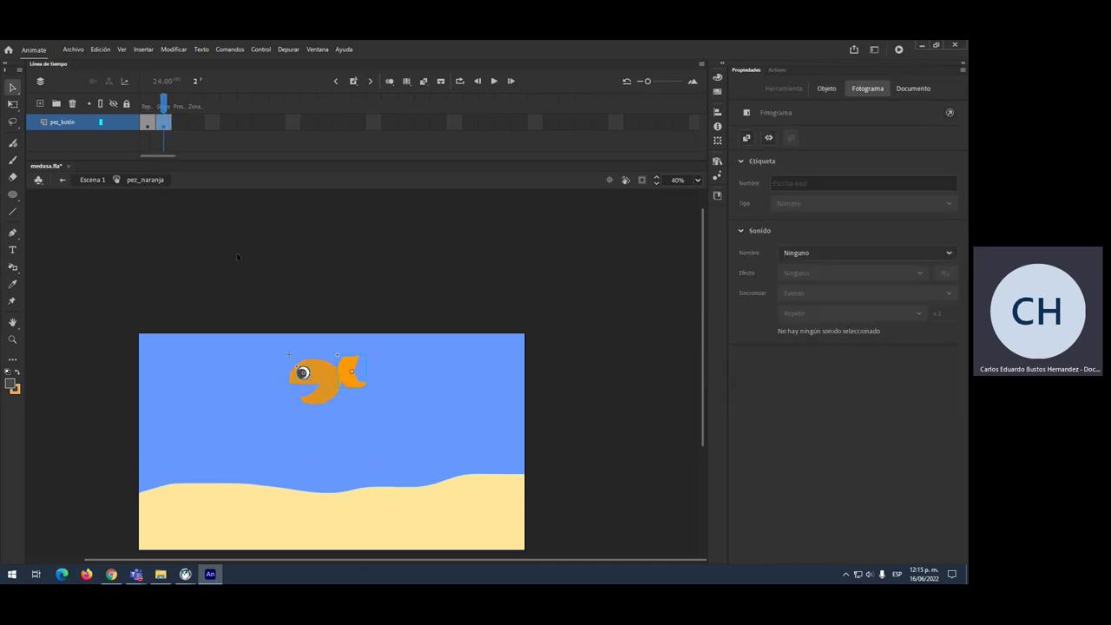
click(145, 119)
key(F8)
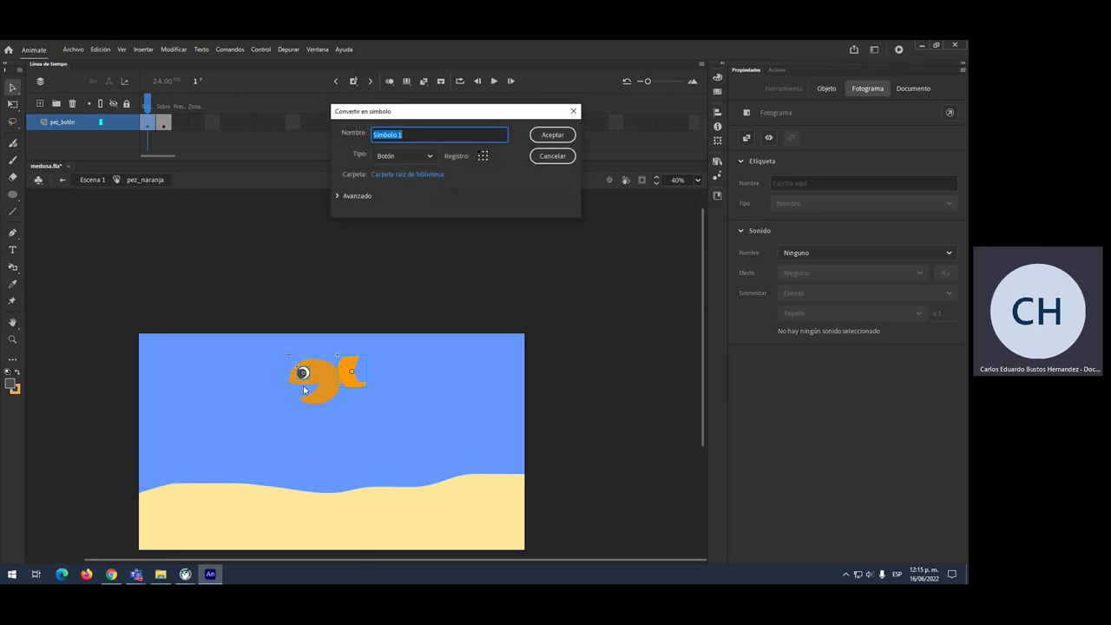
text(p)
click(422, 158)
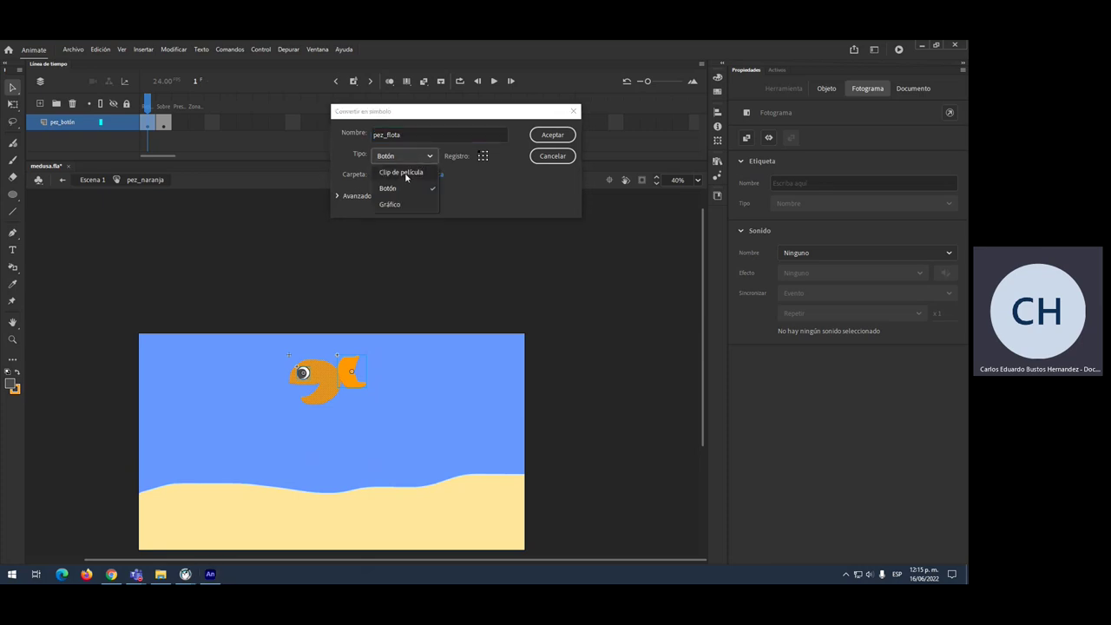
click(405, 174)
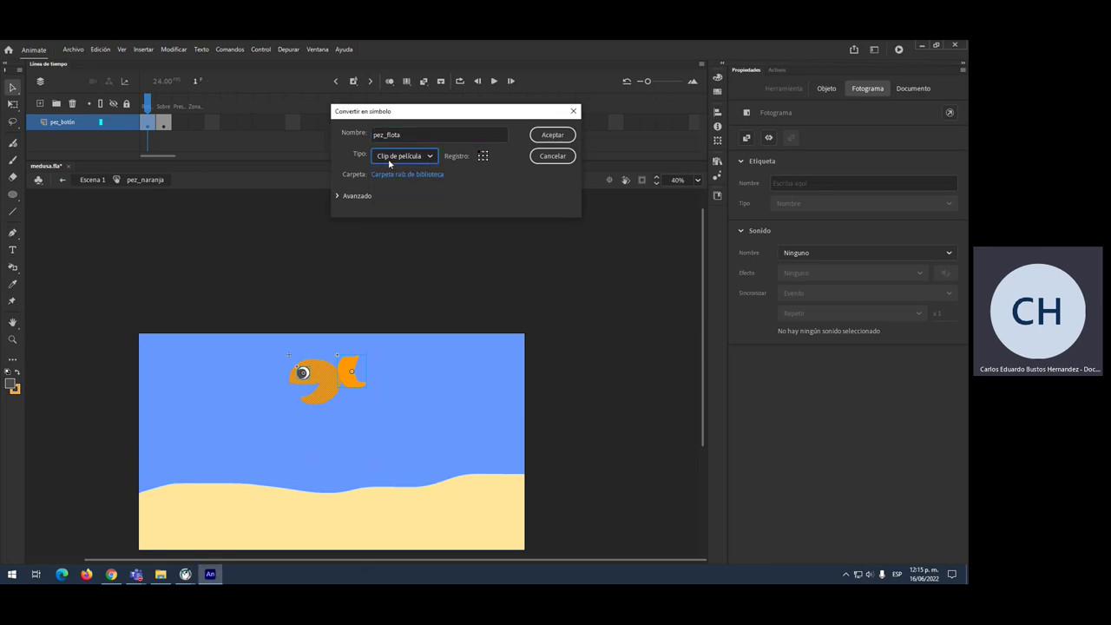
click(404, 156)
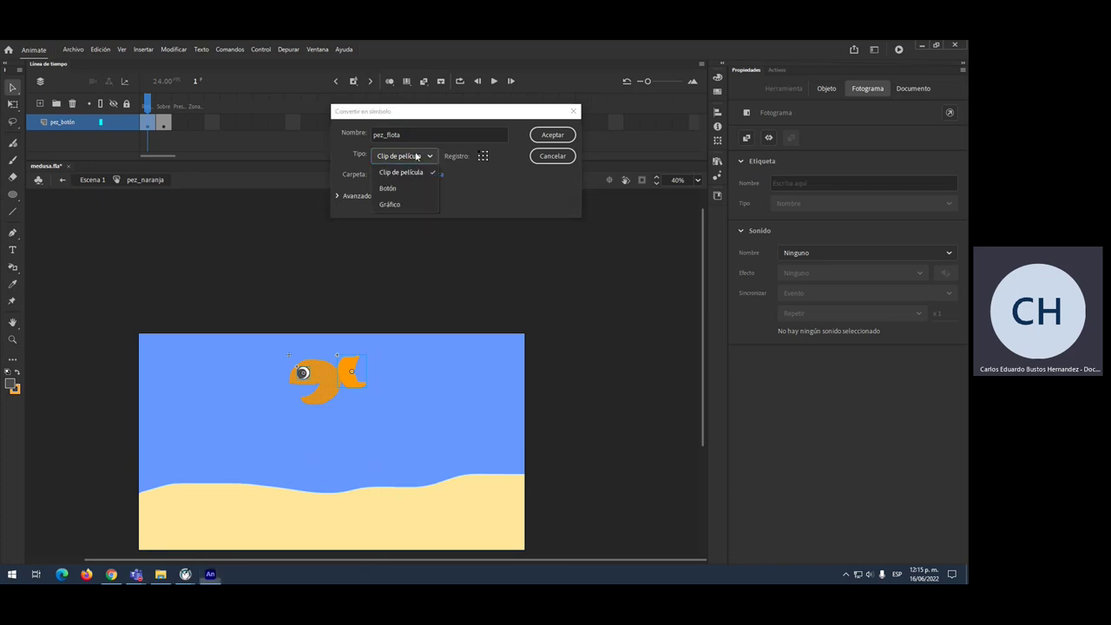
click(387, 185)
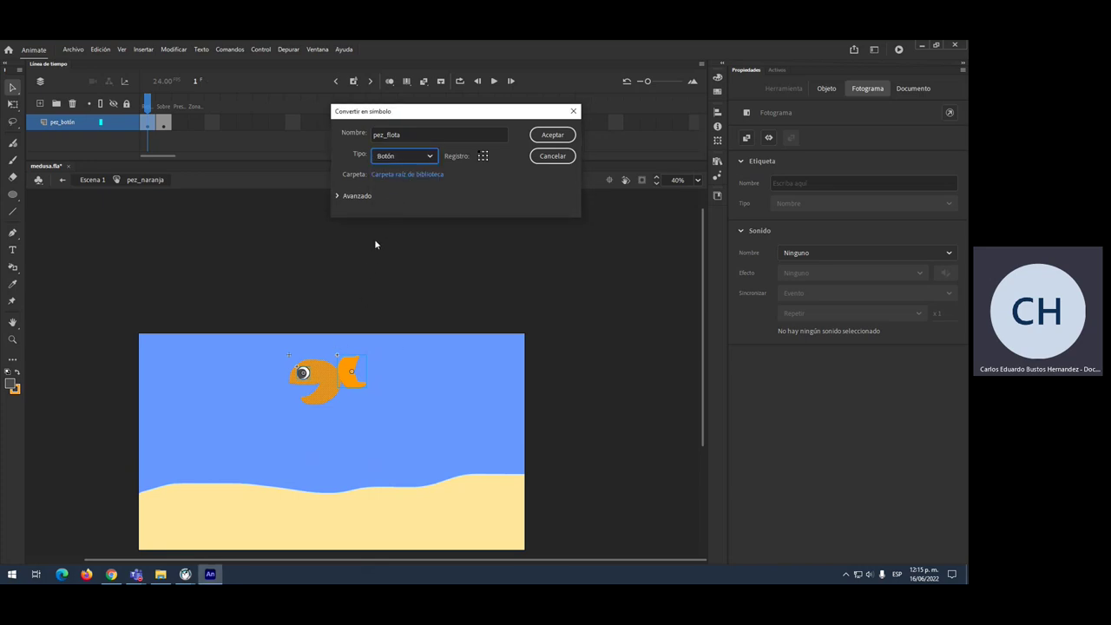
click(403, 156)
click(401, 172)
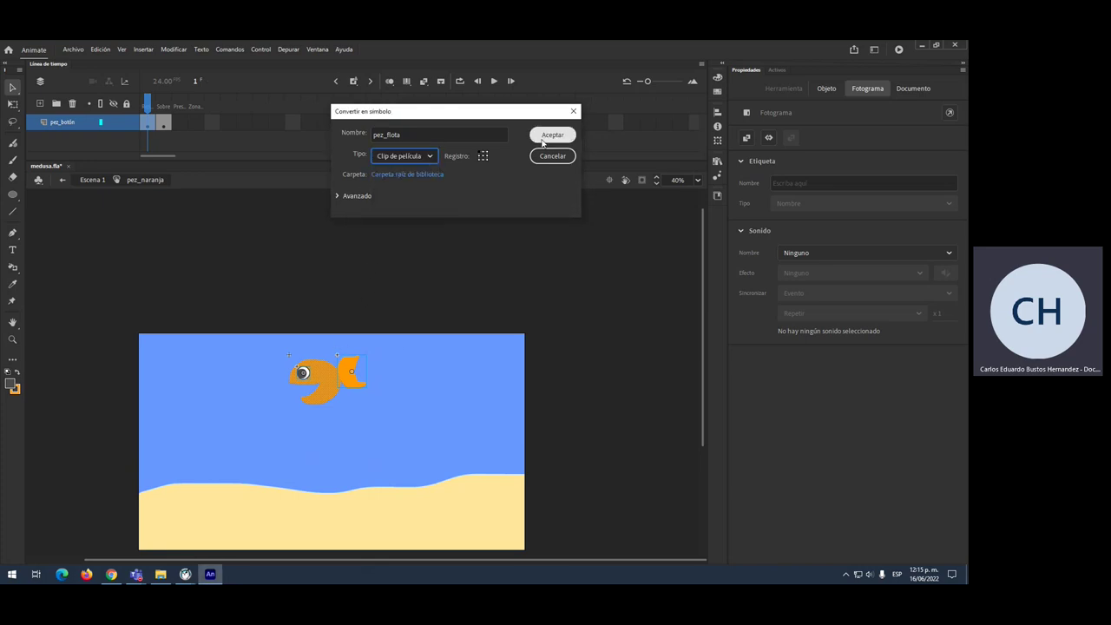
click(536, 137)
Step: Inside the pez_flota clip, create a classic tween on the fish and extend it to a keyframe at frame 90
double_click(334, 369)
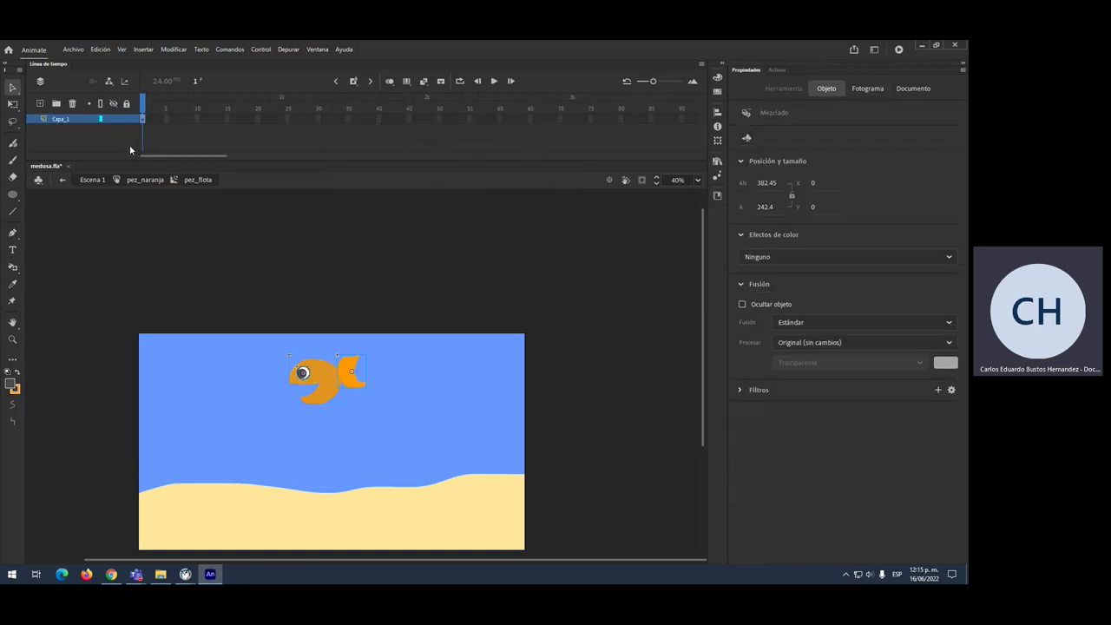
right_click(141, 119)
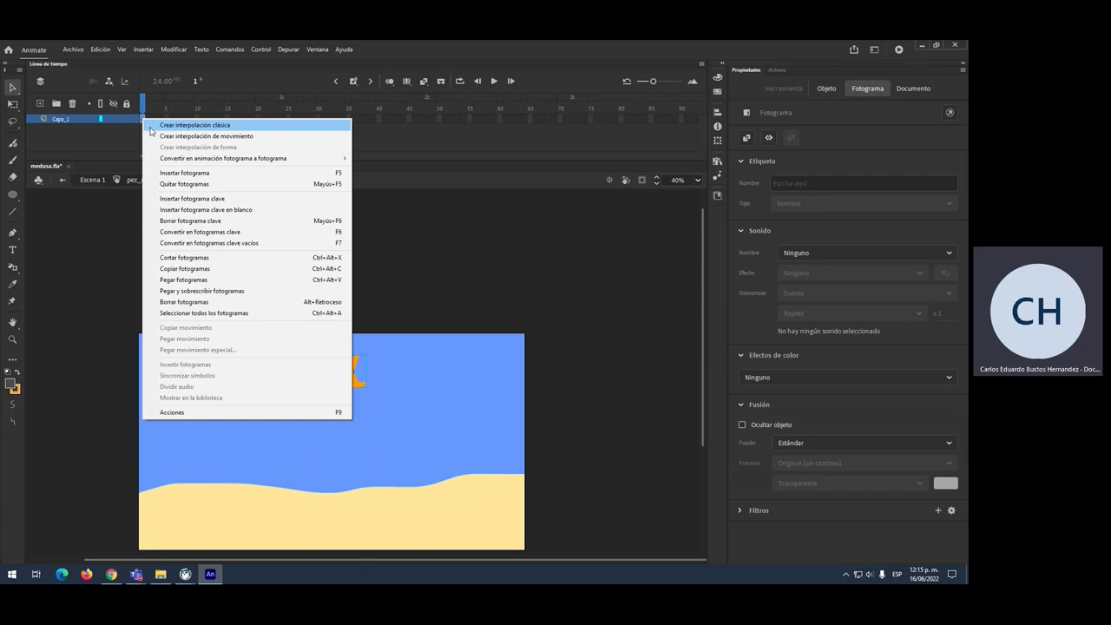
click(160, 130)
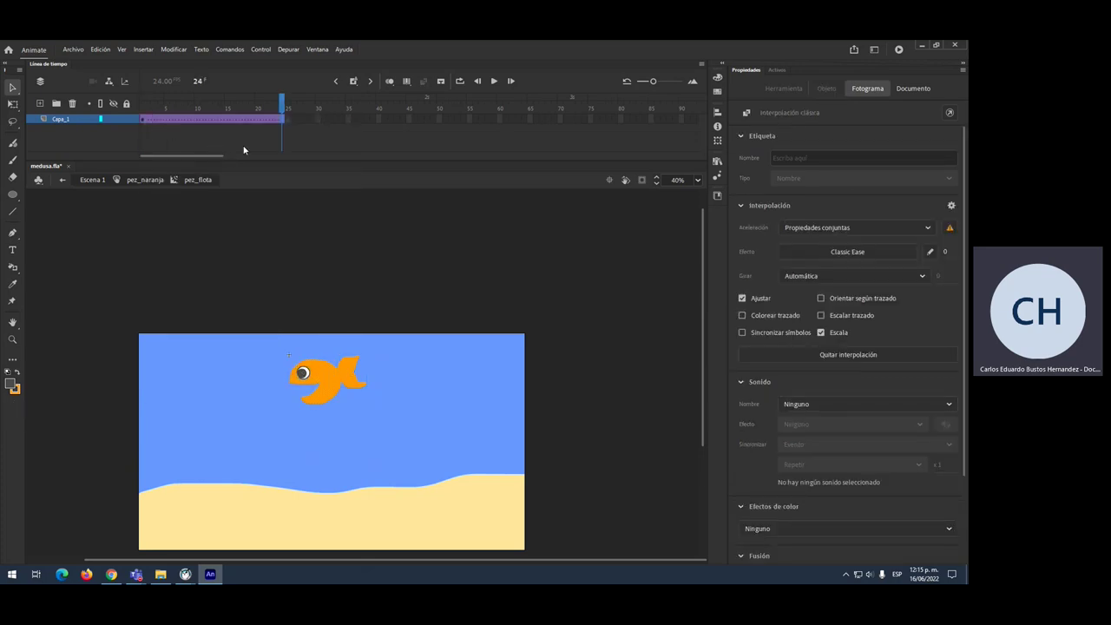
click(681, 119)
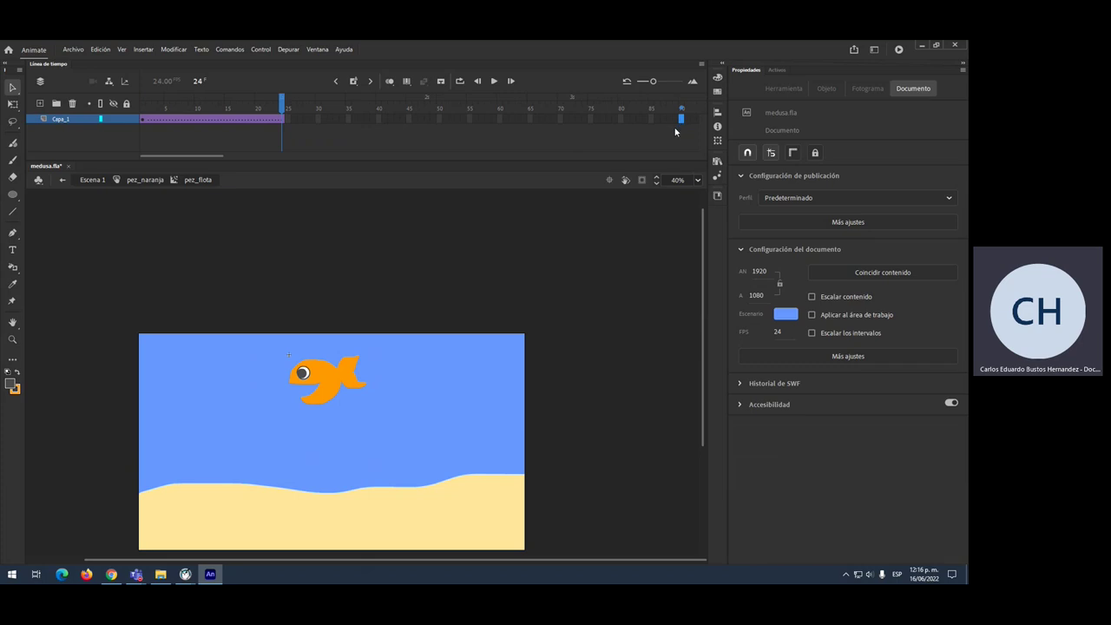
key(F6)
Step: Apply the first Ease In Out preset to the classic tween in pez_flota
click(506, 120)
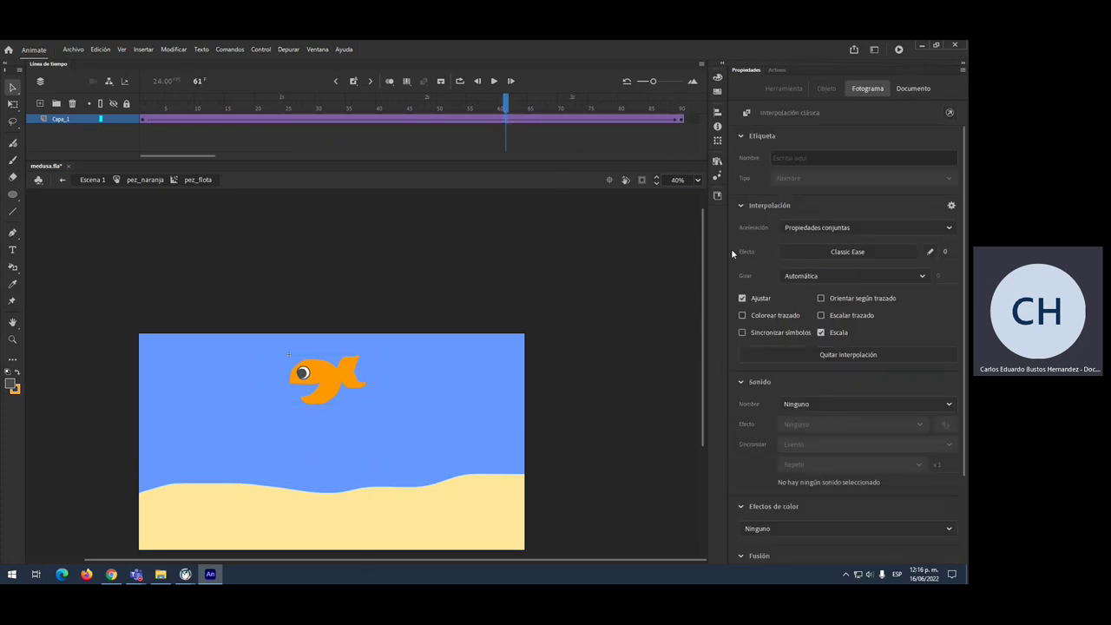
click(812, 253)
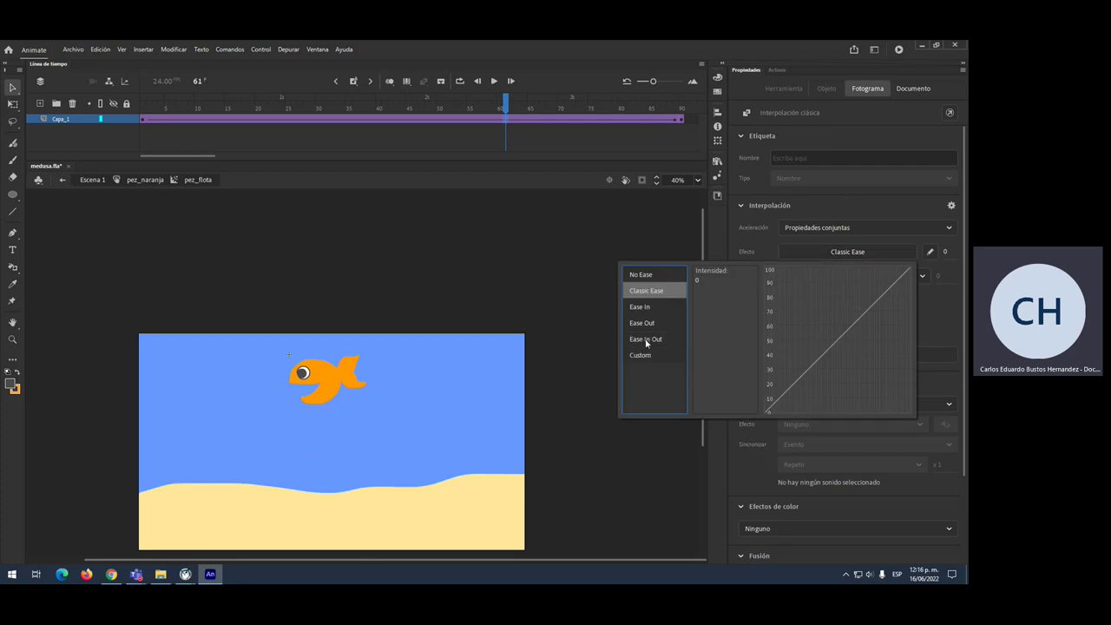
click(646, 339)
double_click(708, 275)
Step: Add a keyframe at frame 45, move the fish straight up near the stage's upper edge, and scrub back to frame 1
drag(501, 122, 411, 119)
click(411, 119)
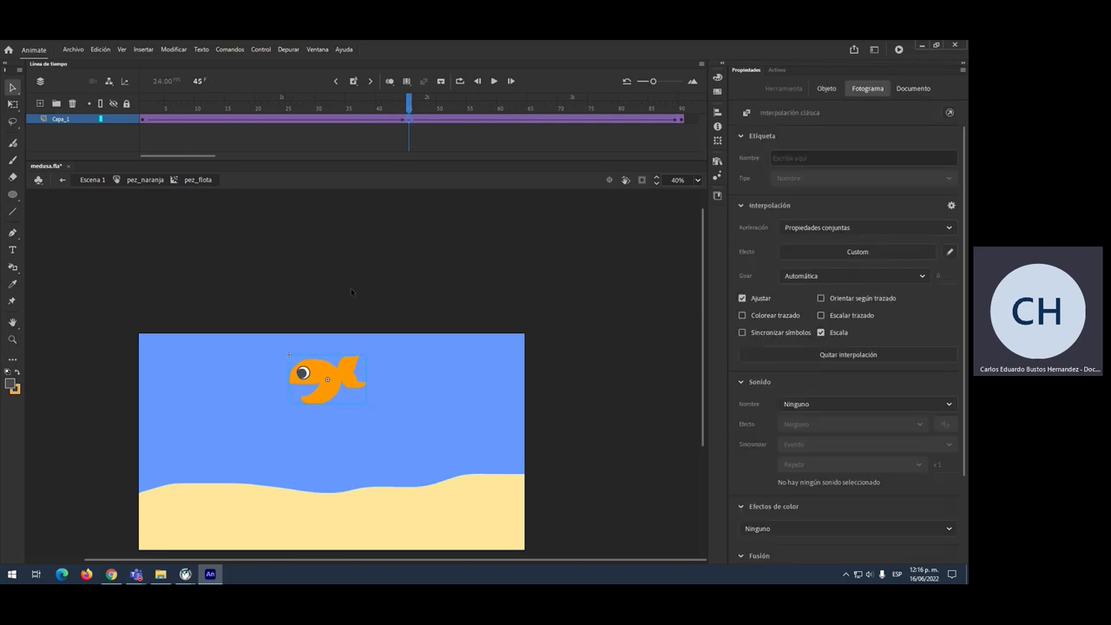
drag(321, 369, 319, 345)
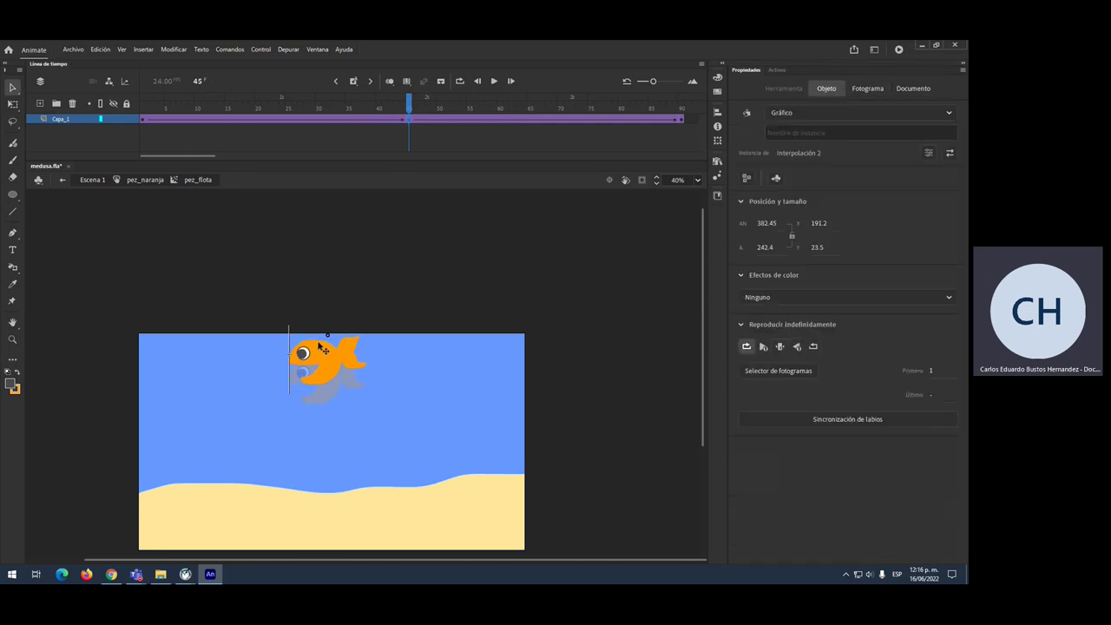
drag(409, 116, 105, 182)
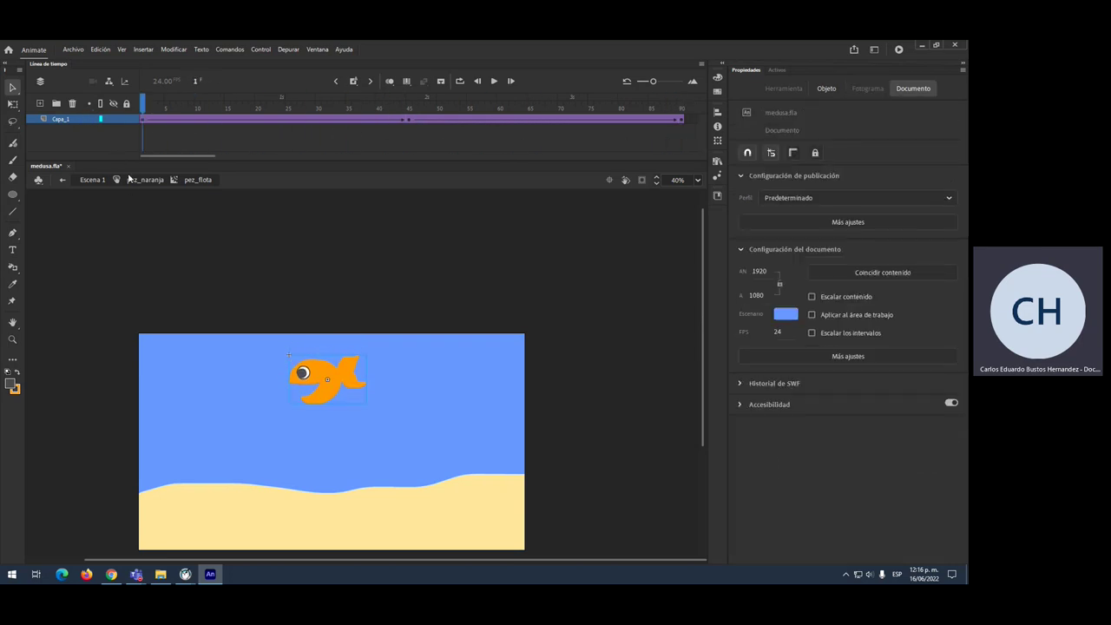
Step: Return to the pez_naranja button and convert the fish in its Sobre state into a movie clip named pez_nada
click(132, 179)
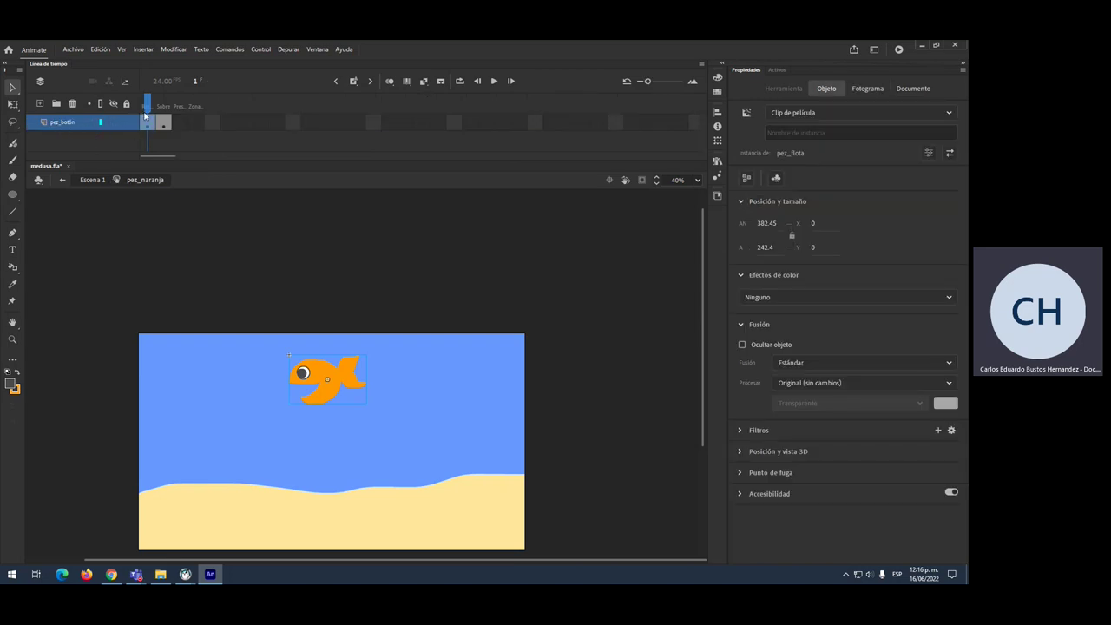
click(164, 125)
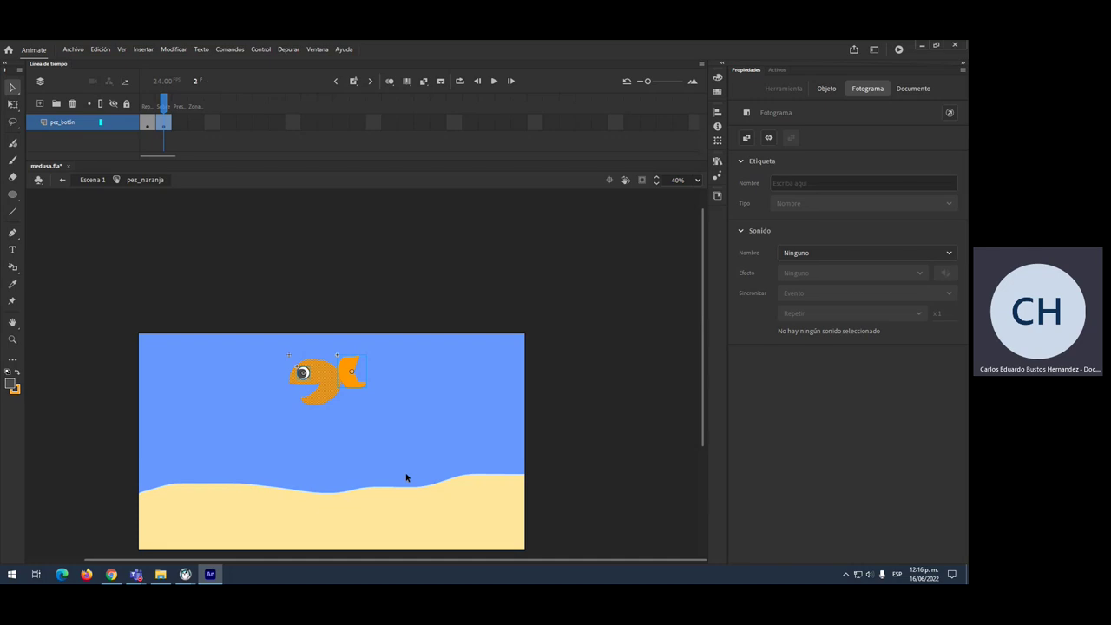
key(F8)
text(pez_nada)
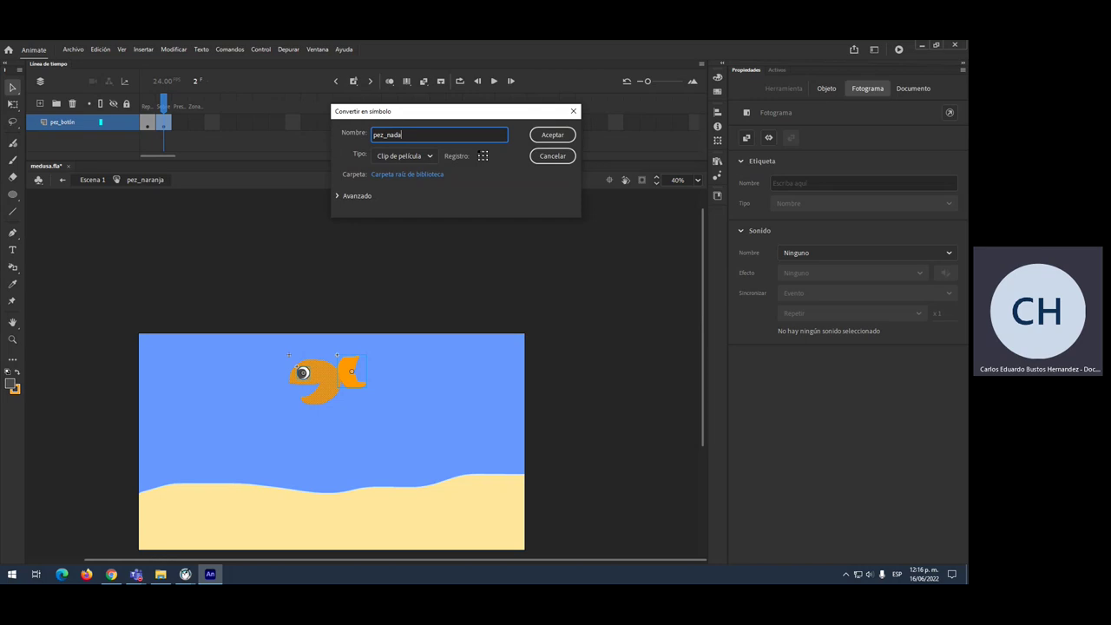
click(552, 135)
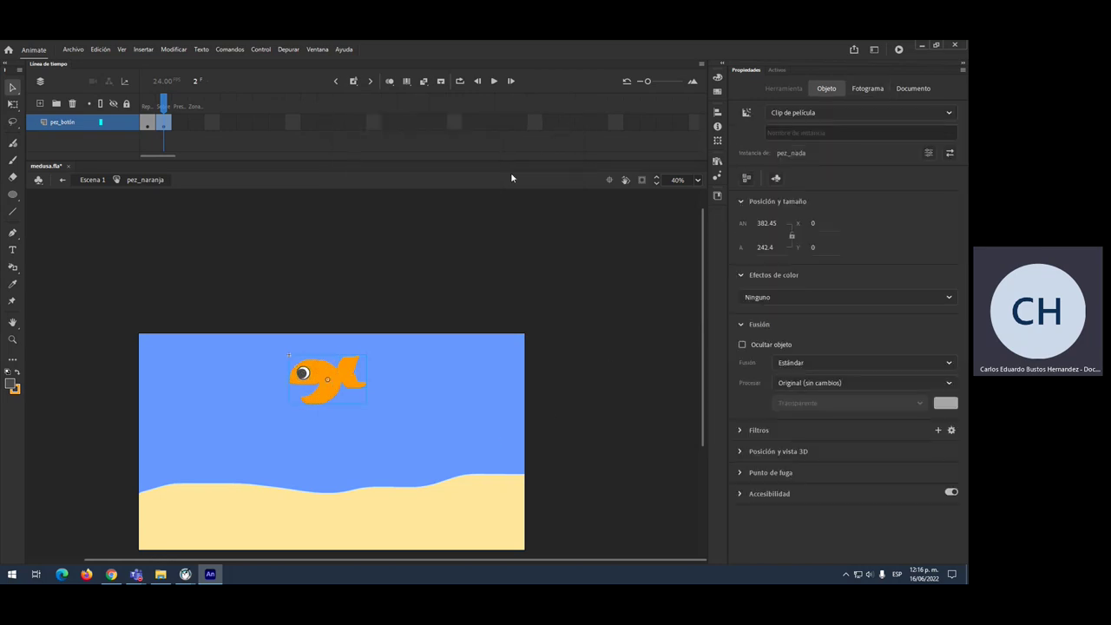
Step: Open the pez_nada clip for editing and create a classic tween on its first frame
double_click(330, 396)
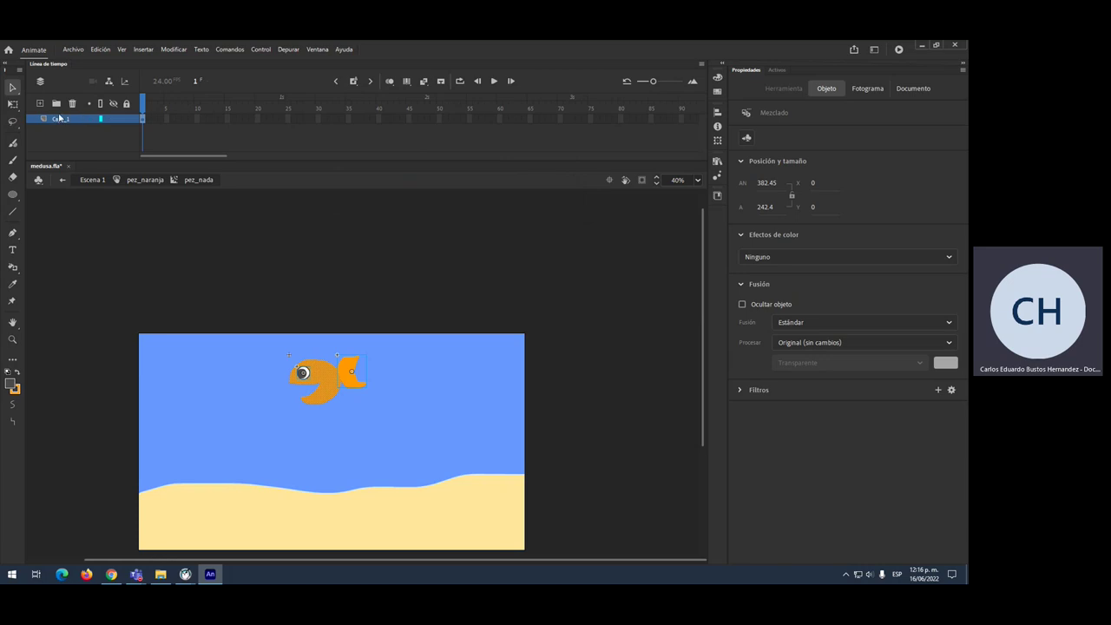
right_click(142, 119)
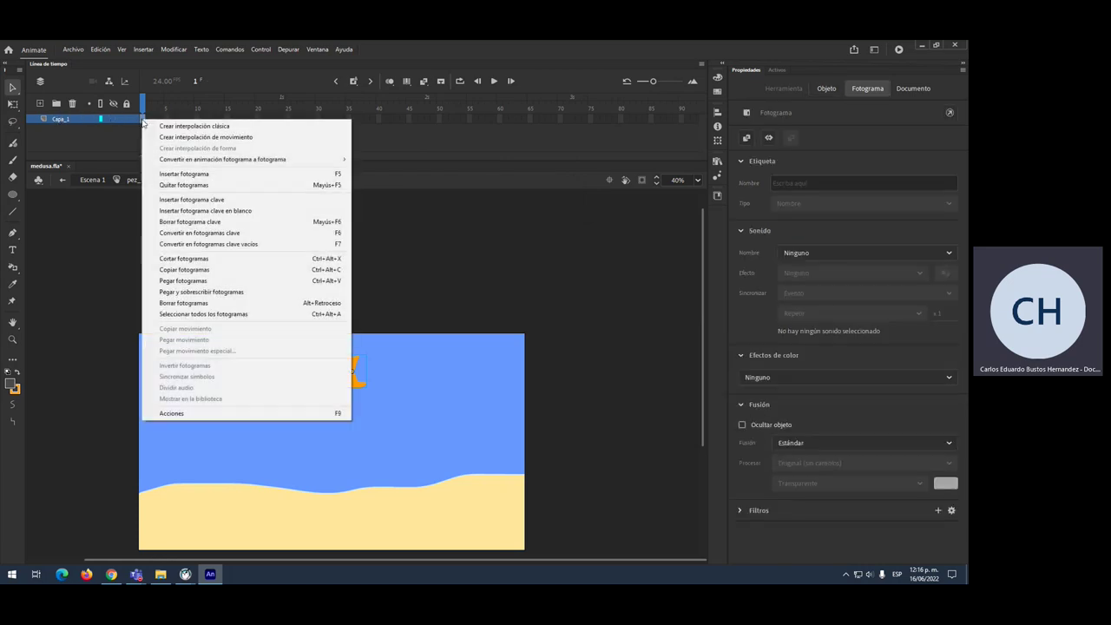
click(182, 124)
Step: Add a keyframe at frame 15, move the fish left to about X -165, and shrink it to about 182 × 115
drag(278, 110, 229, 116)
click(232, 126)
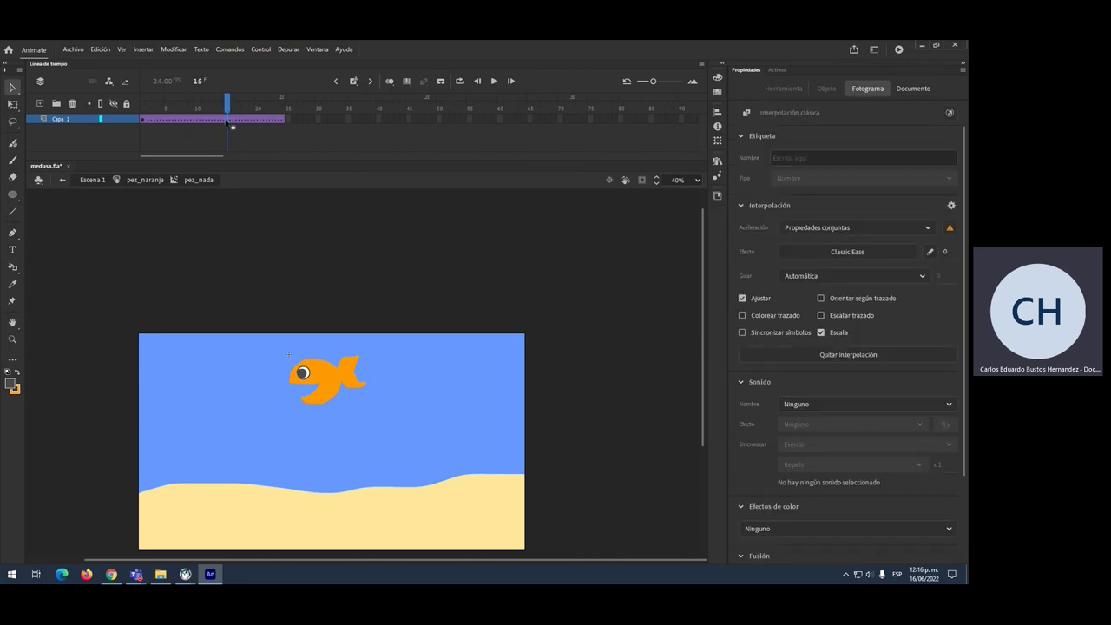
click(319, 387)
drag(319, 387, 247, 393)
key(q)
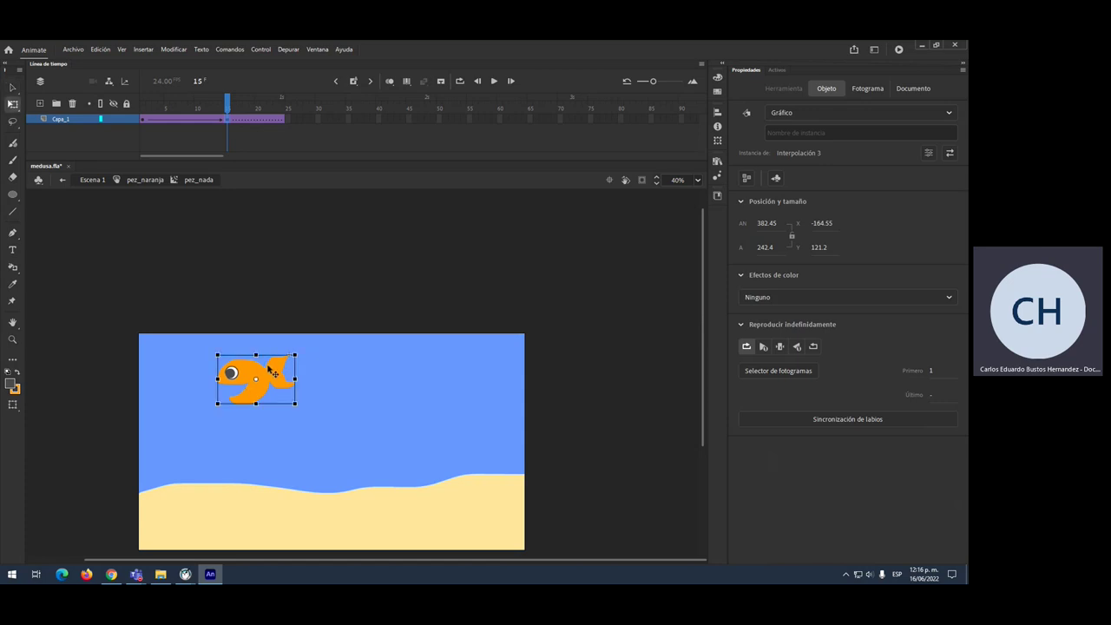
drag(295, 355, 275, 367)
Step: Add a keyframe at frame 16 and flip the fish horizontally
mouse_move(229, 116)
mouse_down()
mouse_move(152, 116)
mouse_move(230, 122)
mouse_up()
click(230, 123)
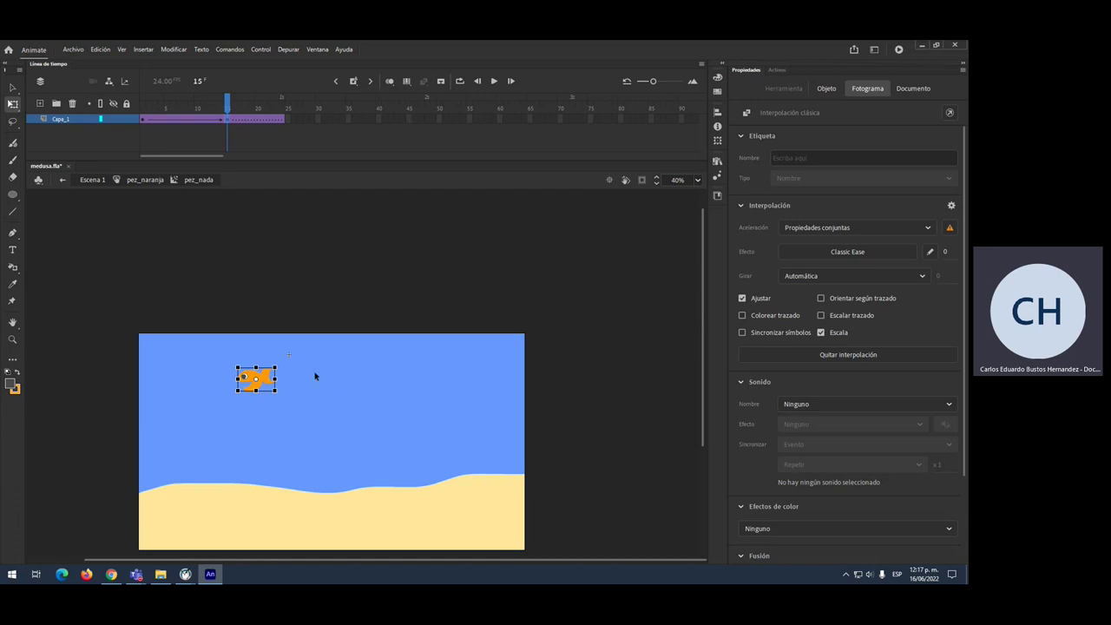
click(233, 122)
right_click(256, 380)
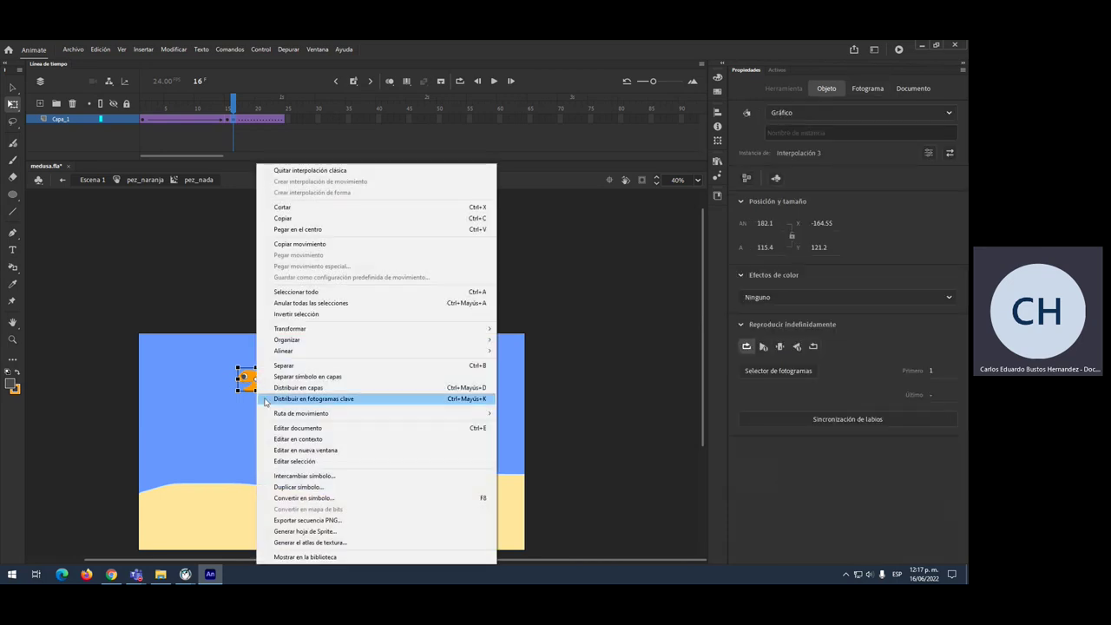
mouse_move(295, 344)
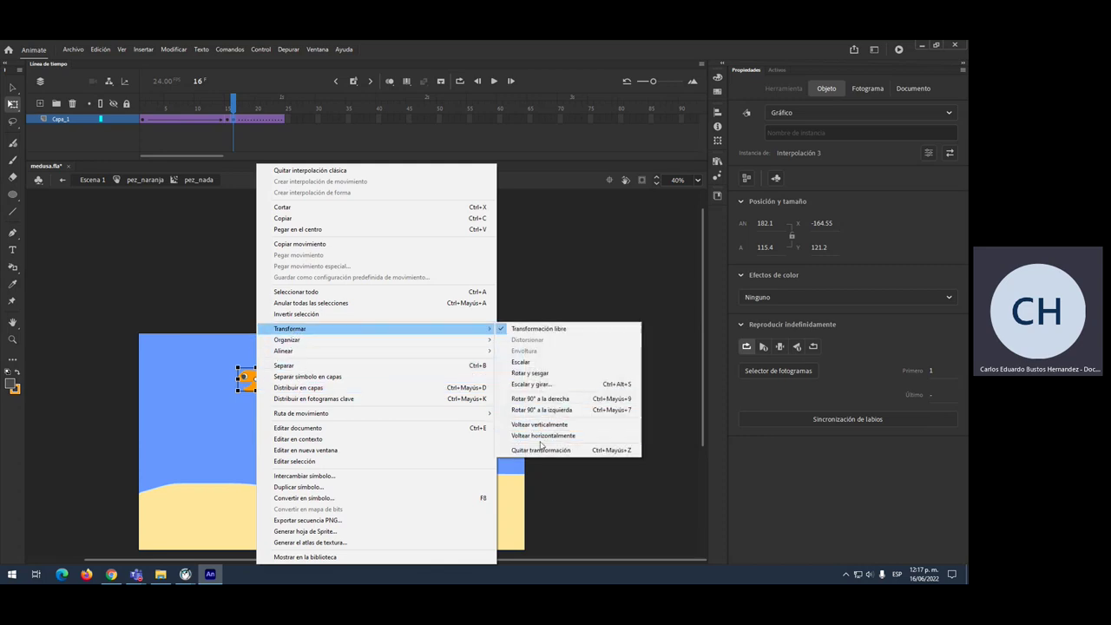
click(543, 437)
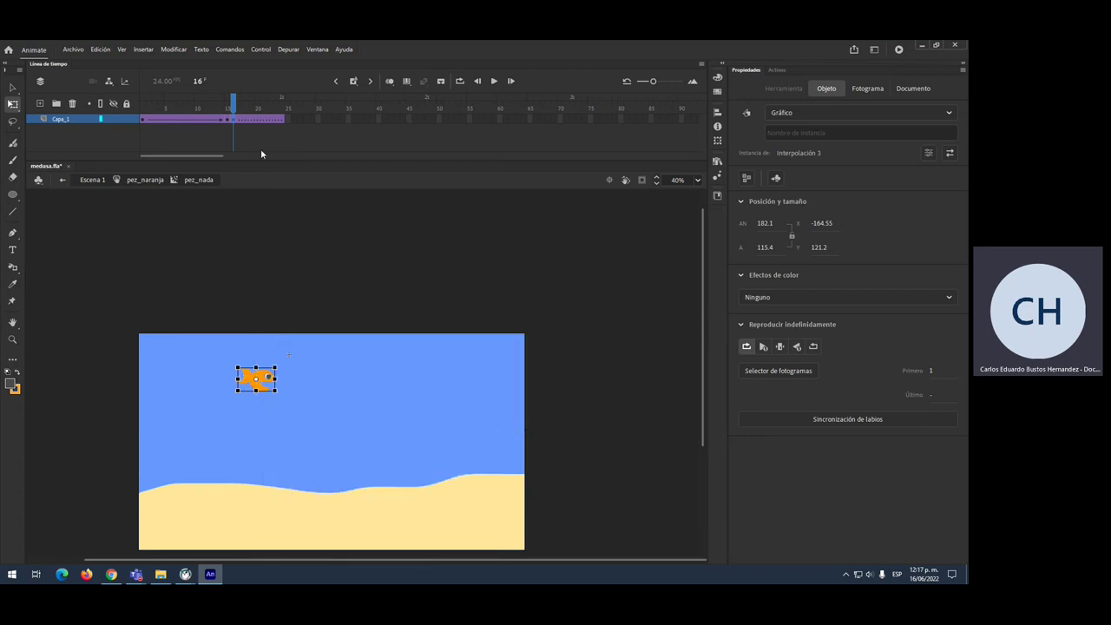
Step: Step back and forth between frames 15 and 16 to compare the fish's placement before and after the turn
click(228, 116)
drag(227, 116, 233, 116)
click(234, 117)
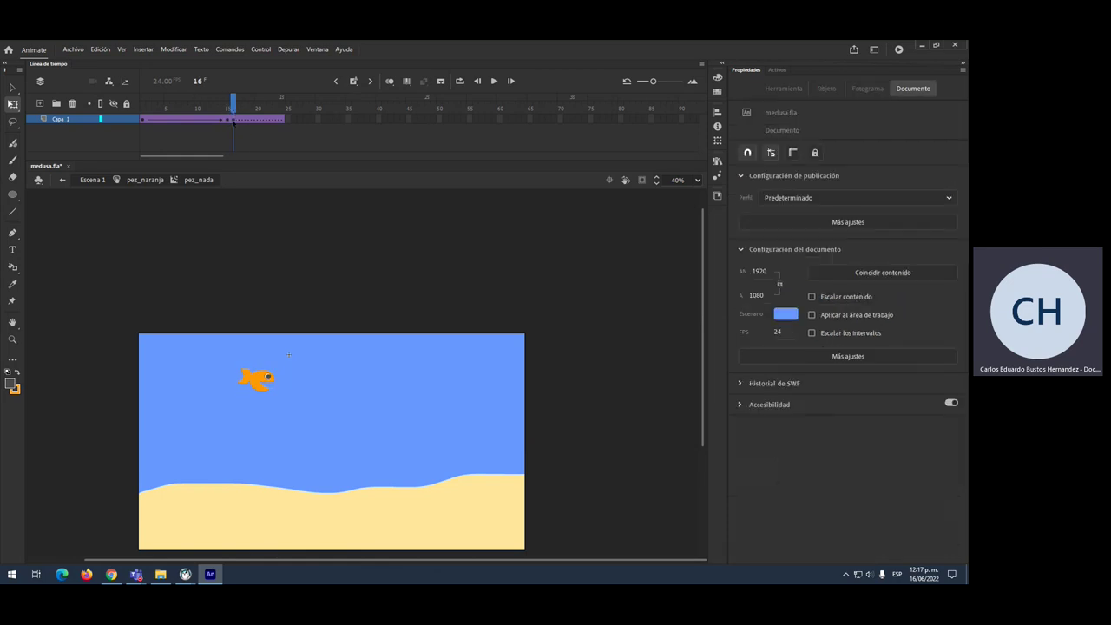
click(260, 117)
mouse_move(259, 106)
mouse_down()
mouse_move(224, 115)
mouse_move(265, 121)
mouse_up()
click(264, 121)
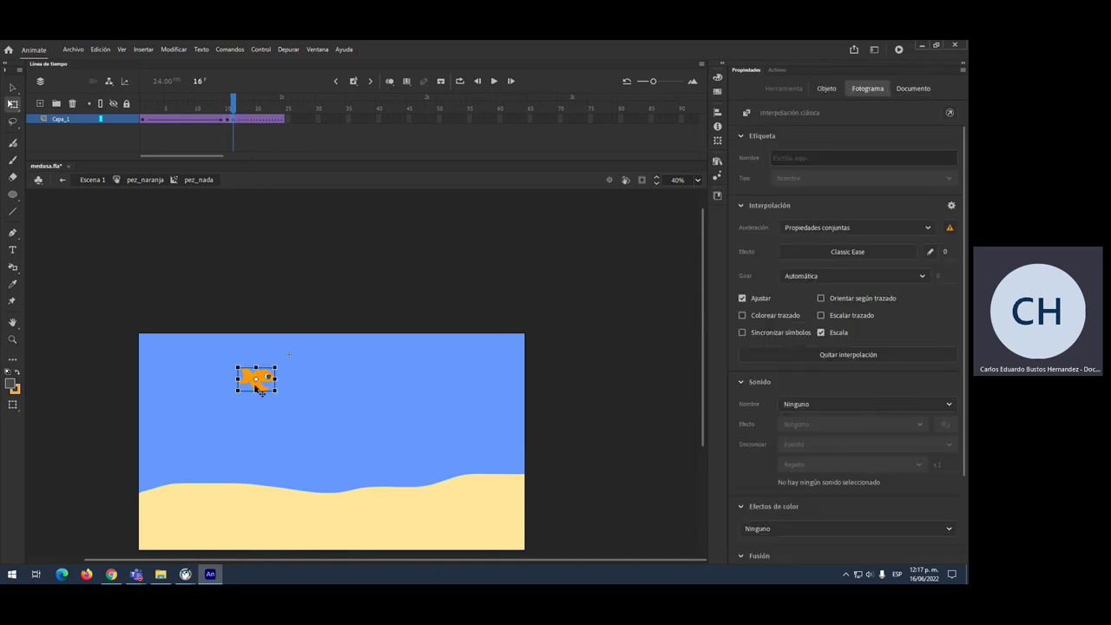
click(227, 116)
key(comma)
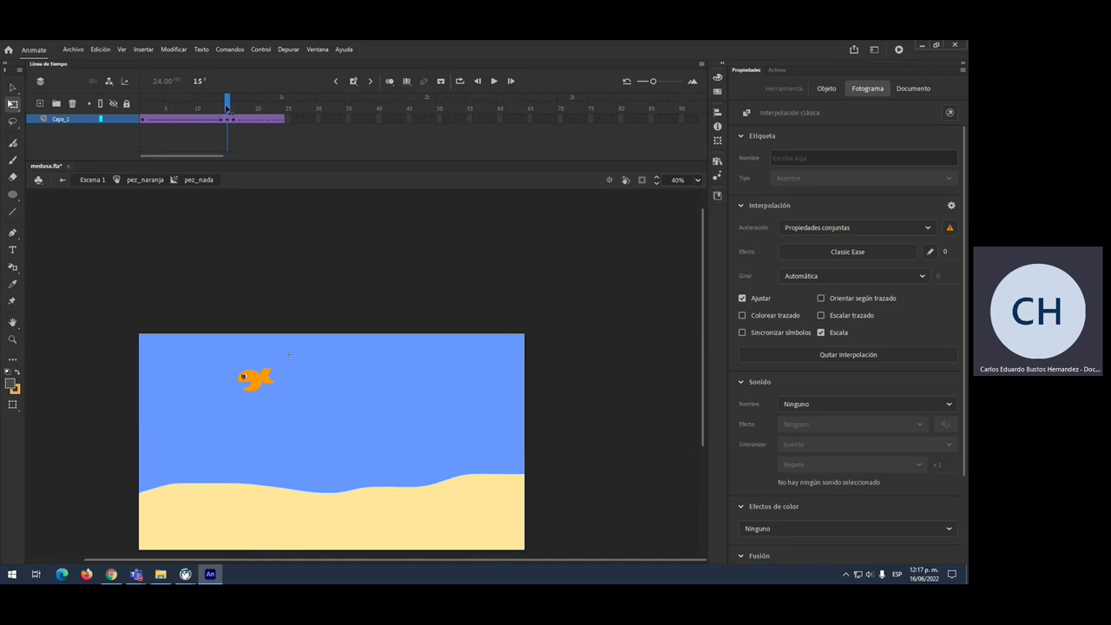
click(224, 119)
click(233, 120)
click(234, 121)
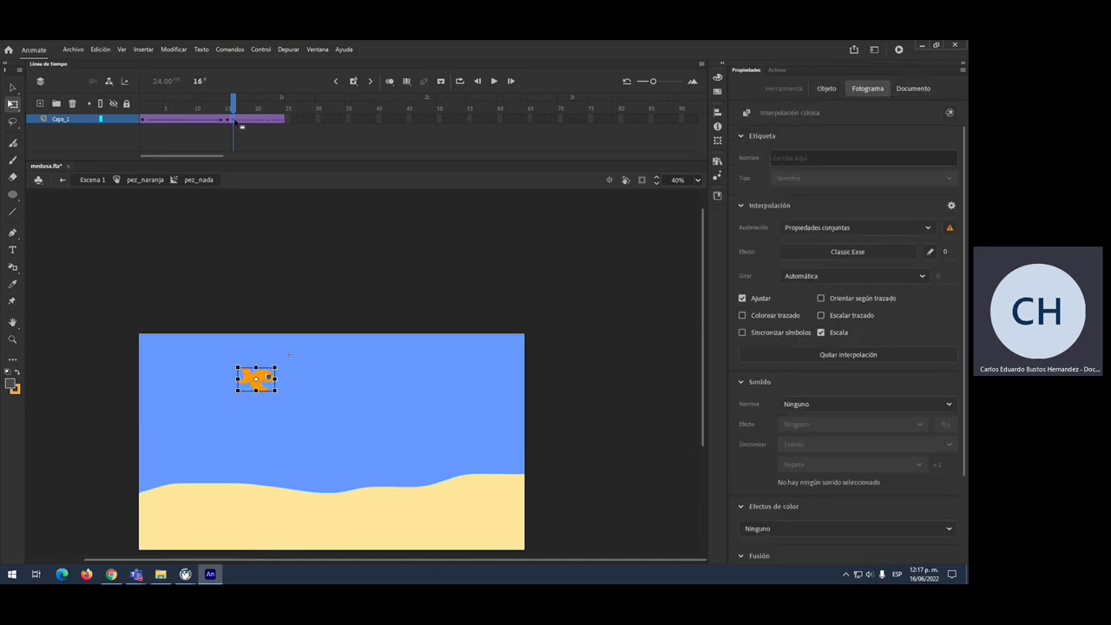
click(232, 110)
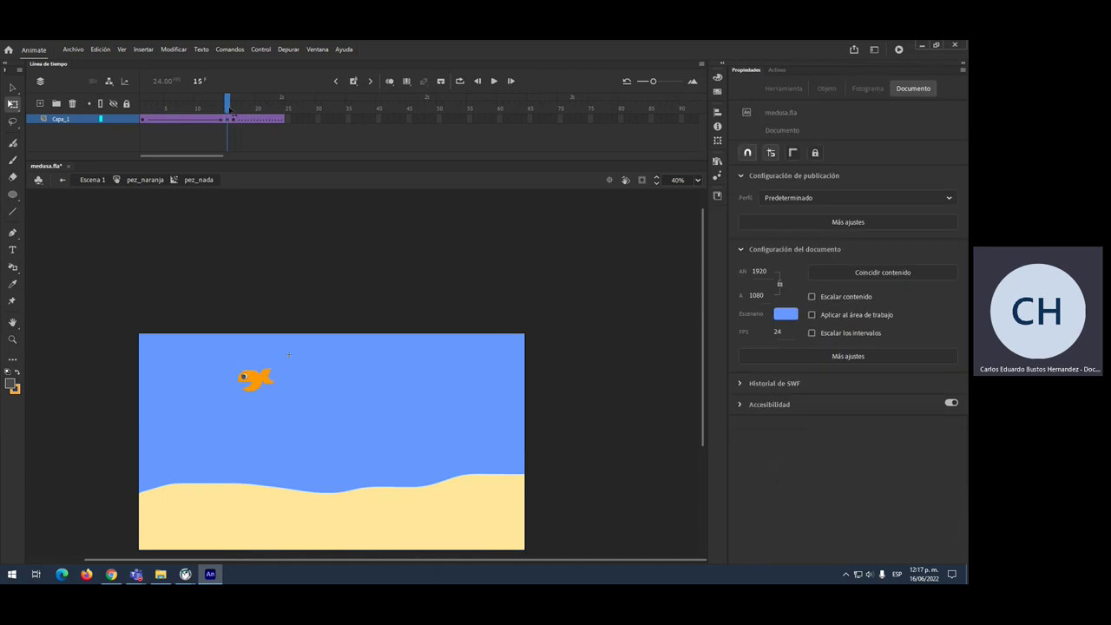
Step: Try moving the flipped fish on frame 16 left and back right, comparing its position with frame 15
click(263, 382)
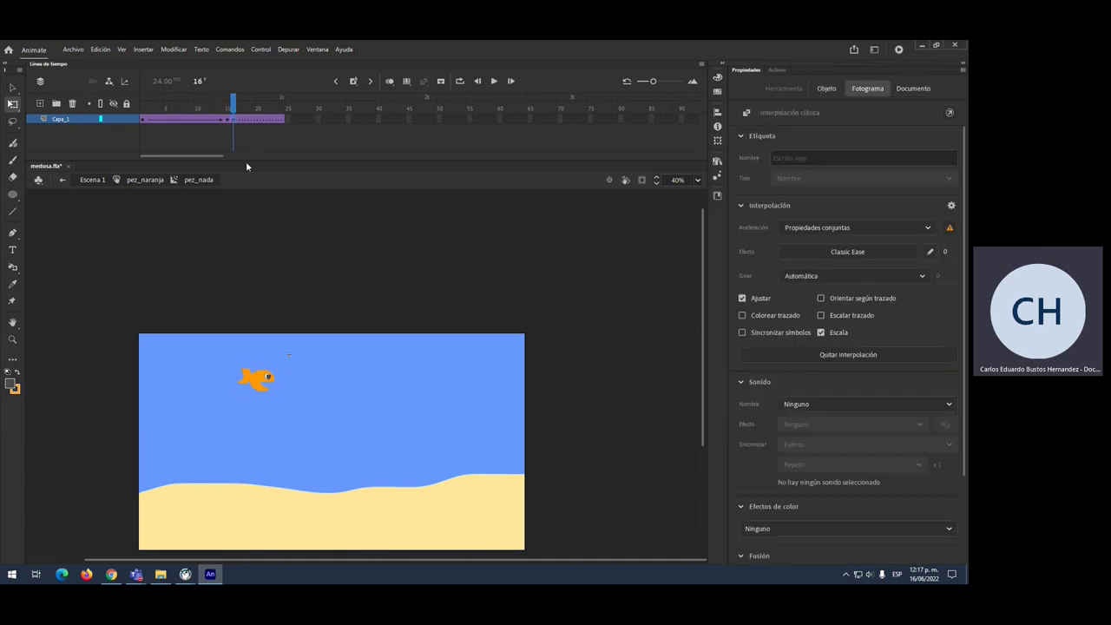
drag(267, 383, 236, 383)
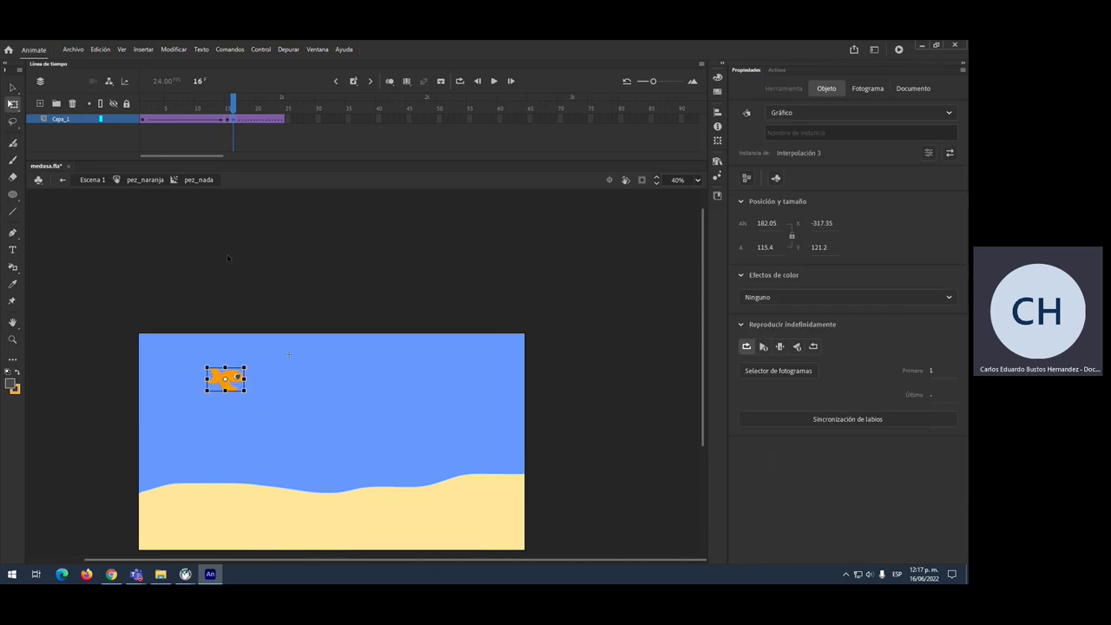
click(227, 118)
click(233, 119)
click(233, 380)
drag(231, 393, 266, 392)
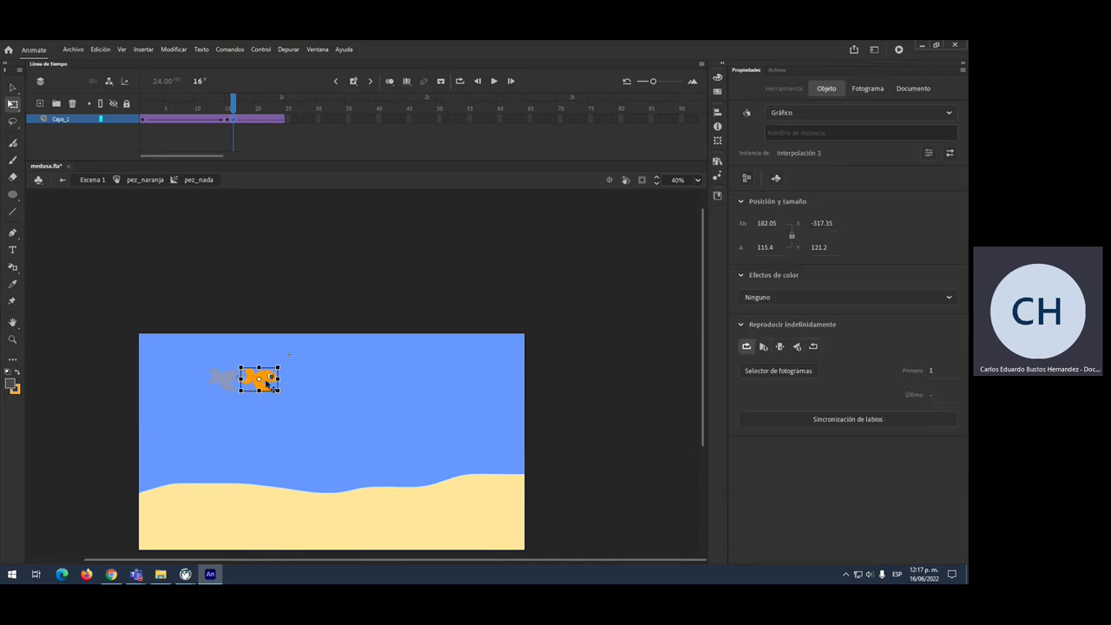
click(231, 118)
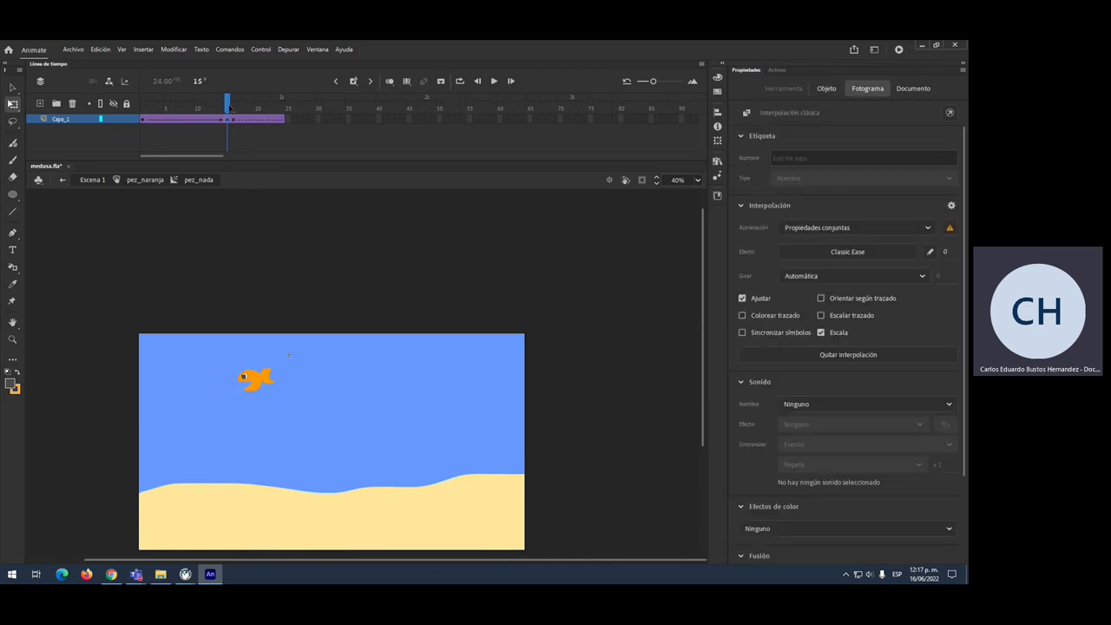
click(228, 116)
click(234, 134)
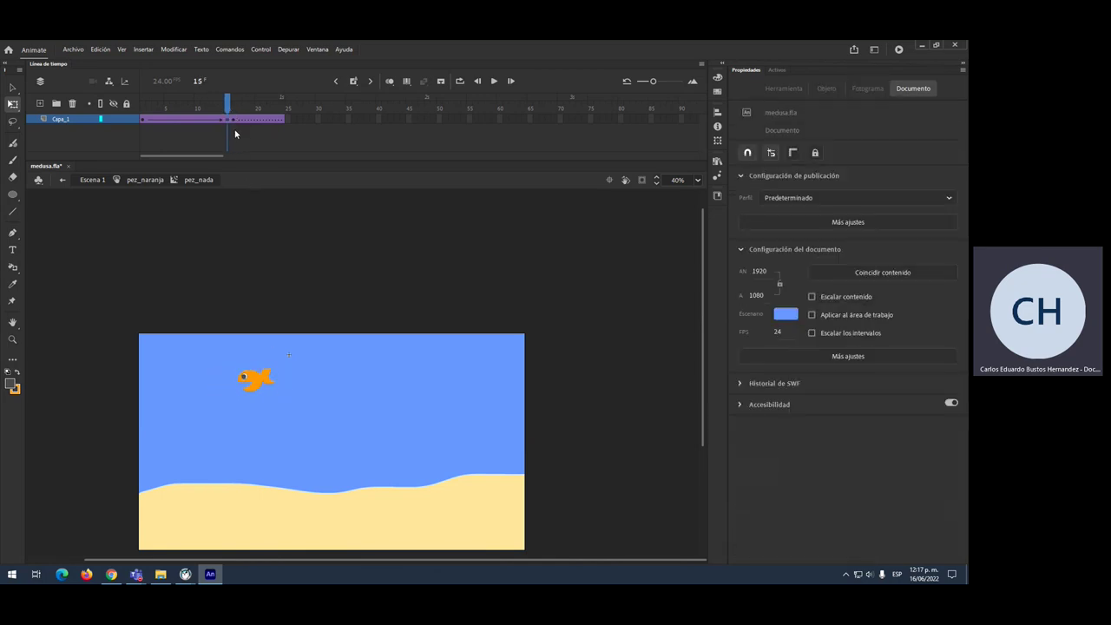
Step: Use onion skinning to move the flipped fish on frame 16 right to about X -62, and turn onion skinning off again
click(391, 82)
click(233, 118)
drag(273, 380, 287, 382)
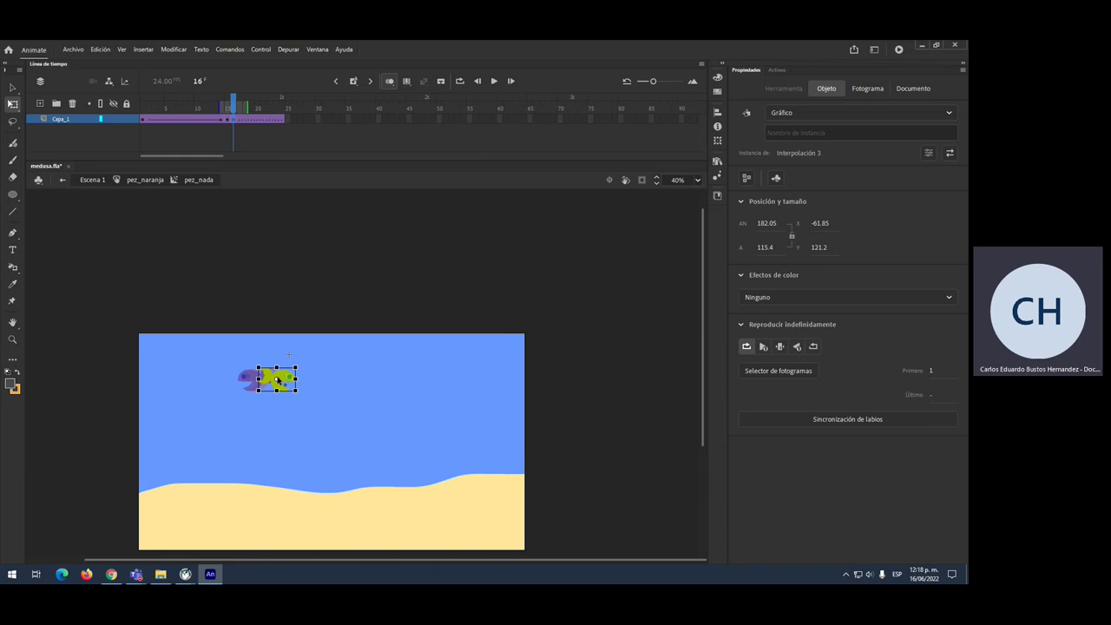
click(247, 119)
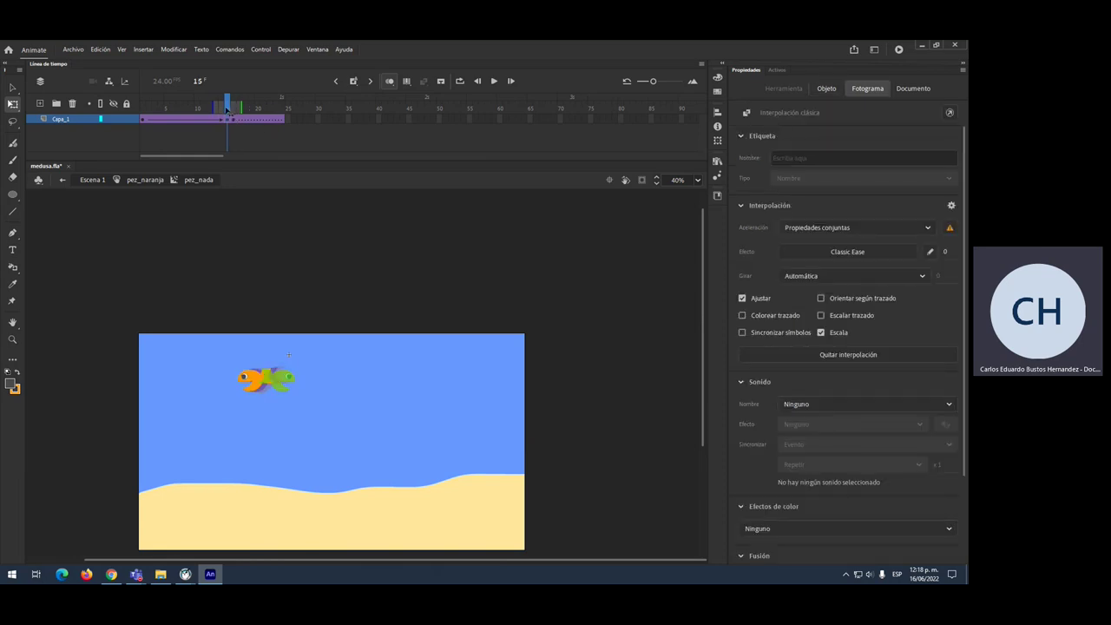
click(405, 85)
click(389, 84)
drag(240, 99, 264, 115)
click(228, 119)
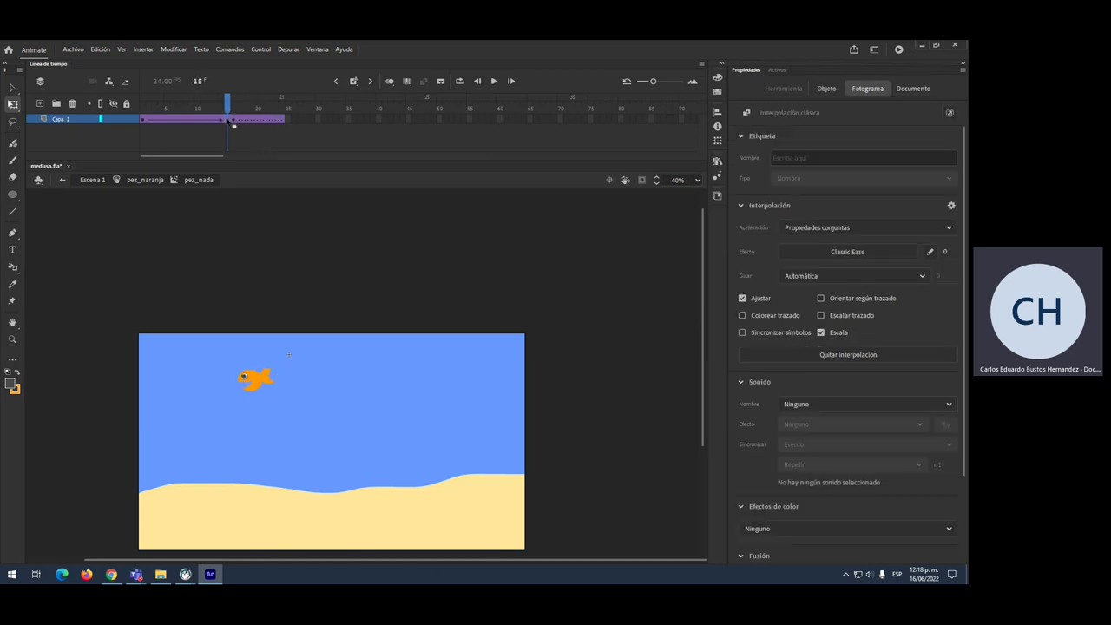
Step: Add a keyframe at frame 45 and move the fish right to the stage's horizontal centre
click(409, 118)
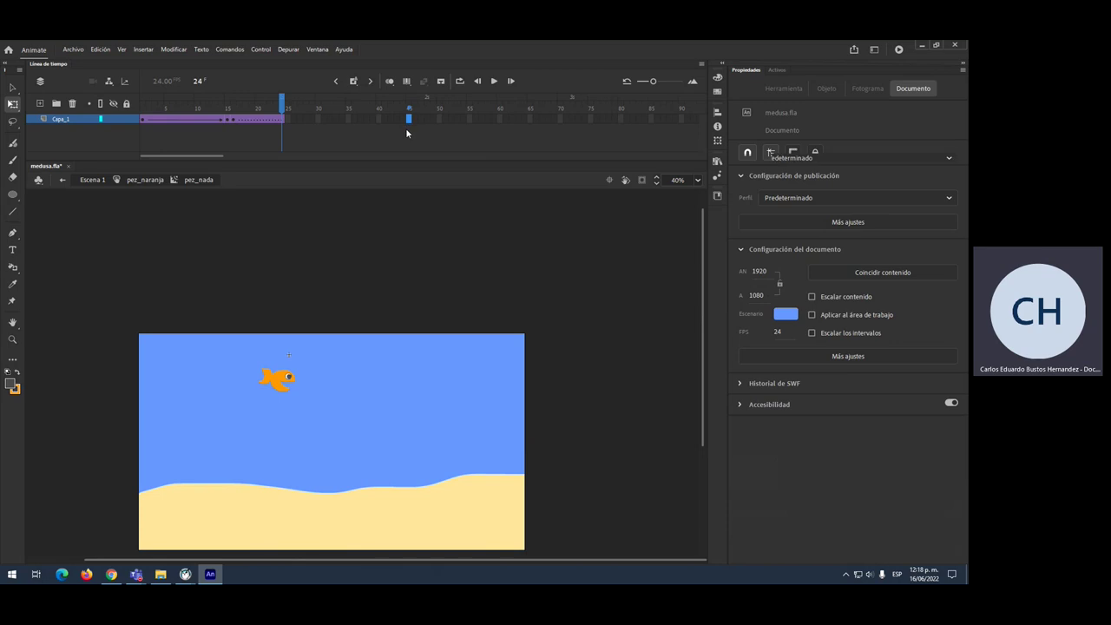
key(F6)
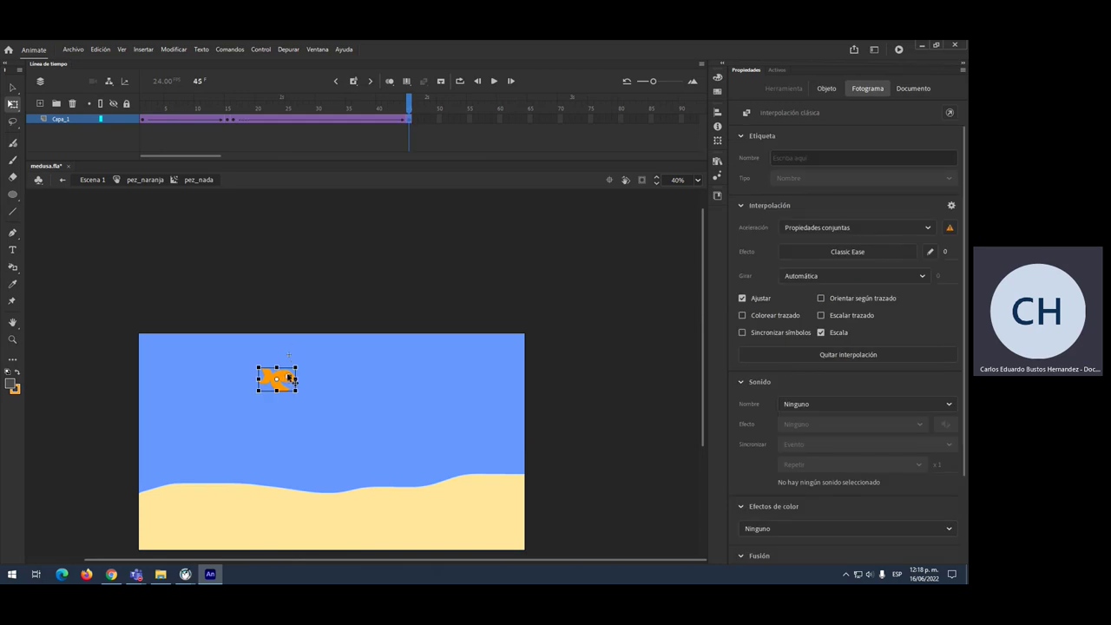
drag(289, 381, 340, 383)
Step: Add a keyframe at frame 46, flip the fish horizontally, and shift it left to about X 156
mouse_move(408, 109)
mouse_down()
mouse_move(143, 118)
mouse_move(327, 129)
mouse_move(416, 122)
mouse_up()
click(417, 122)
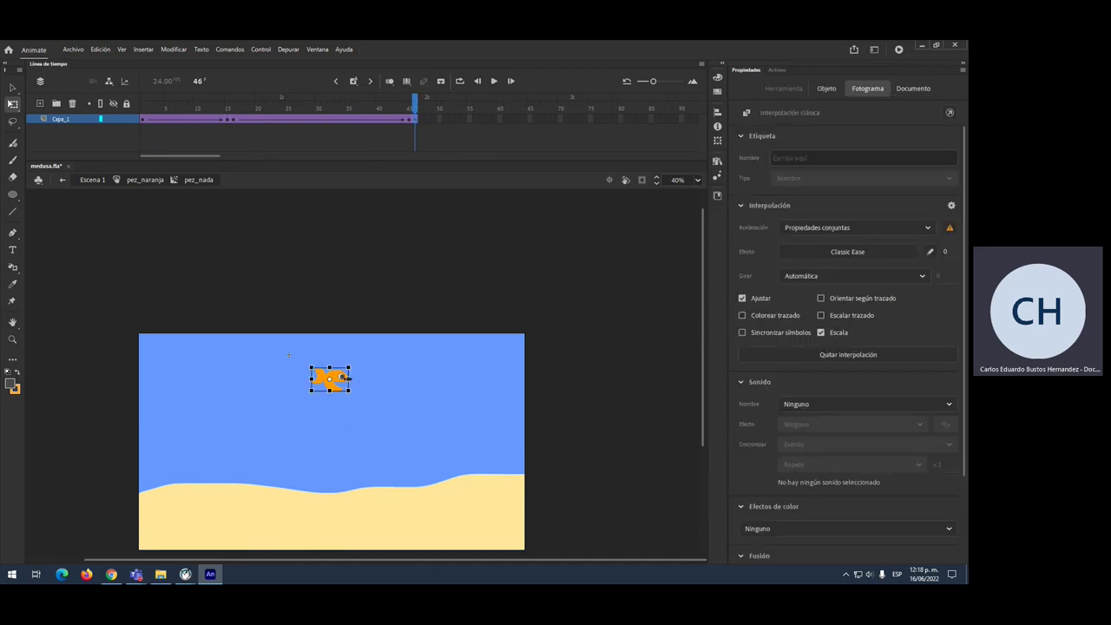
click(323, 379)
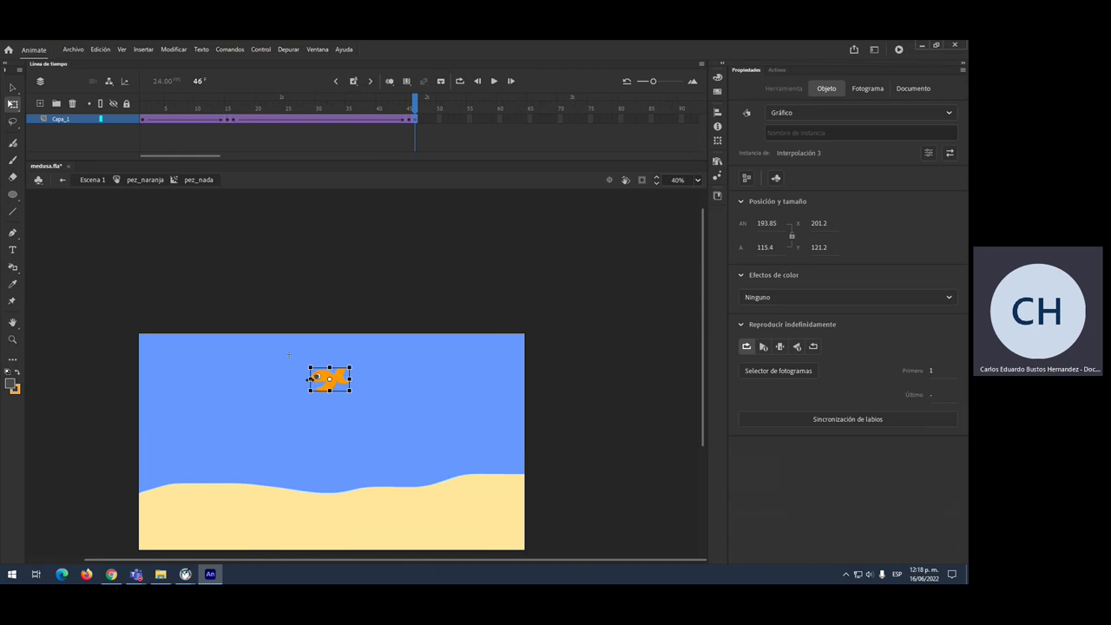
drag(319, 378, 315, 378)
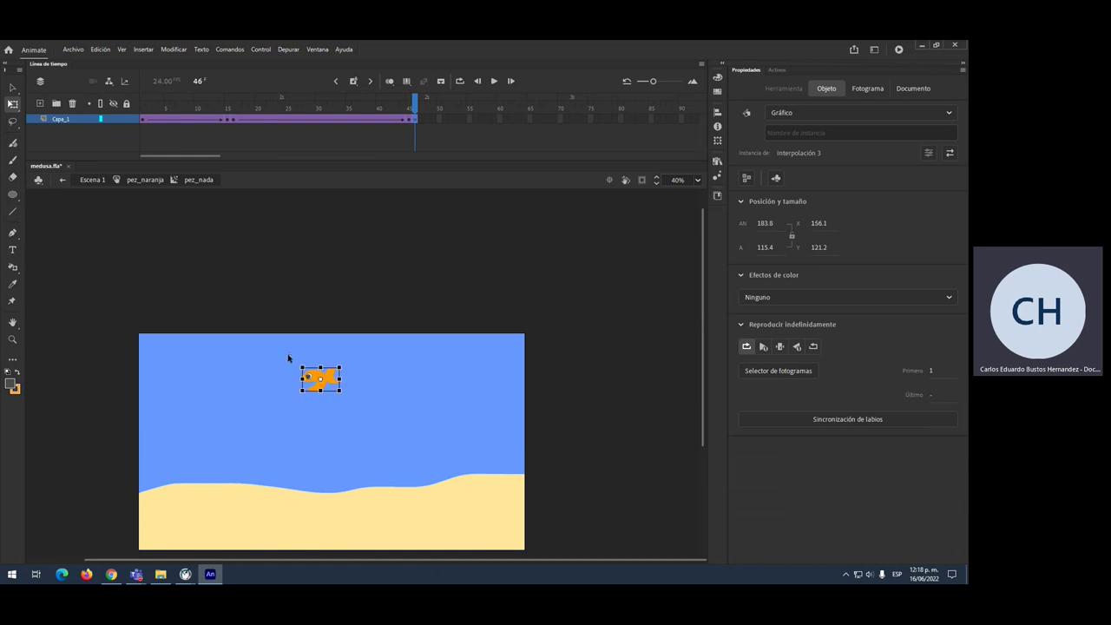
Step: Copy frame 1 and paste it at frame 64 to close the swimming loop, and scrub back to frame 1
click(142, 121)
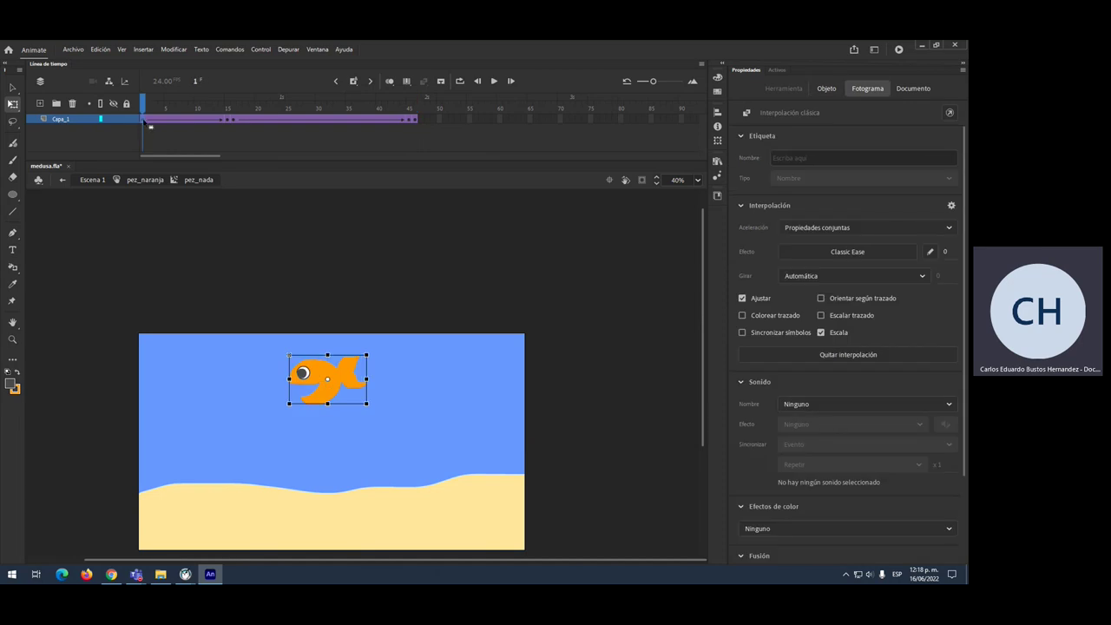
right_click(144, 121)
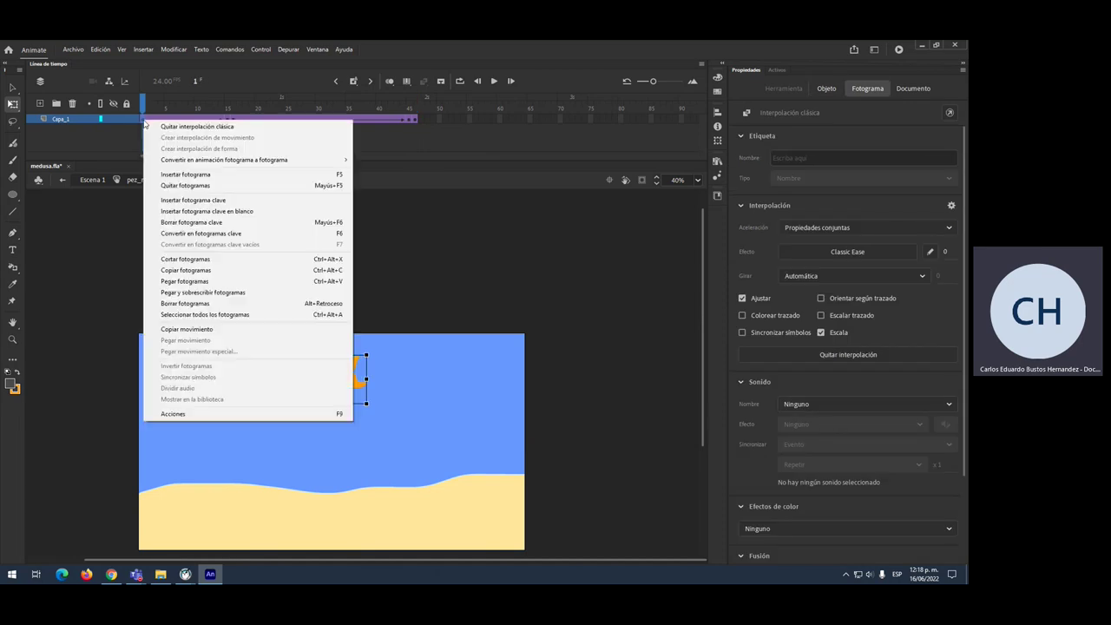
click(178, 271)
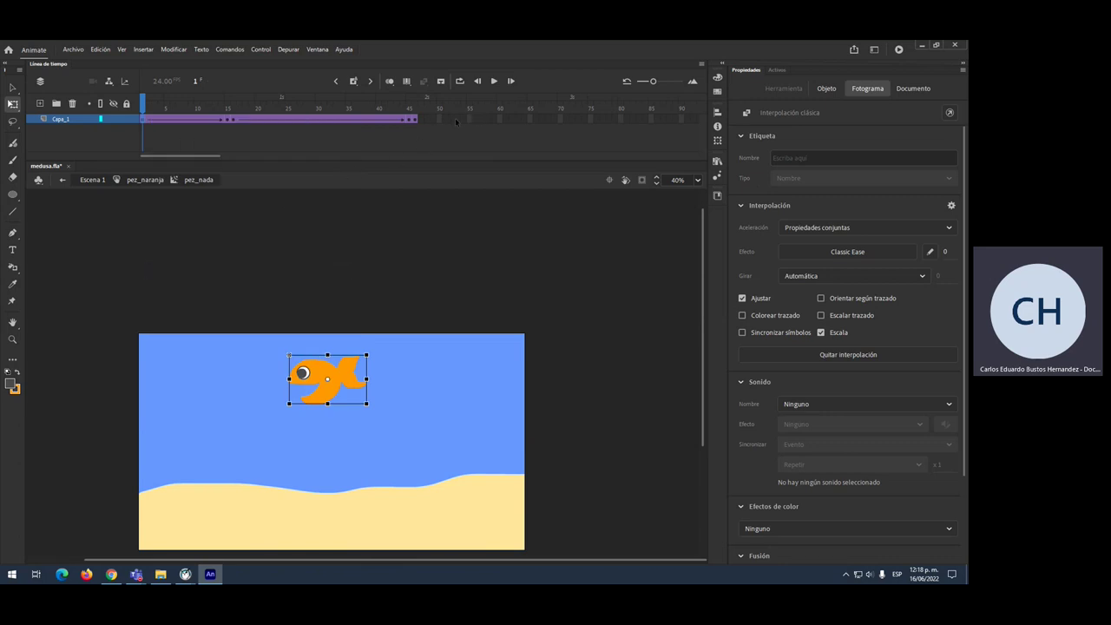
right_click(521, 115)
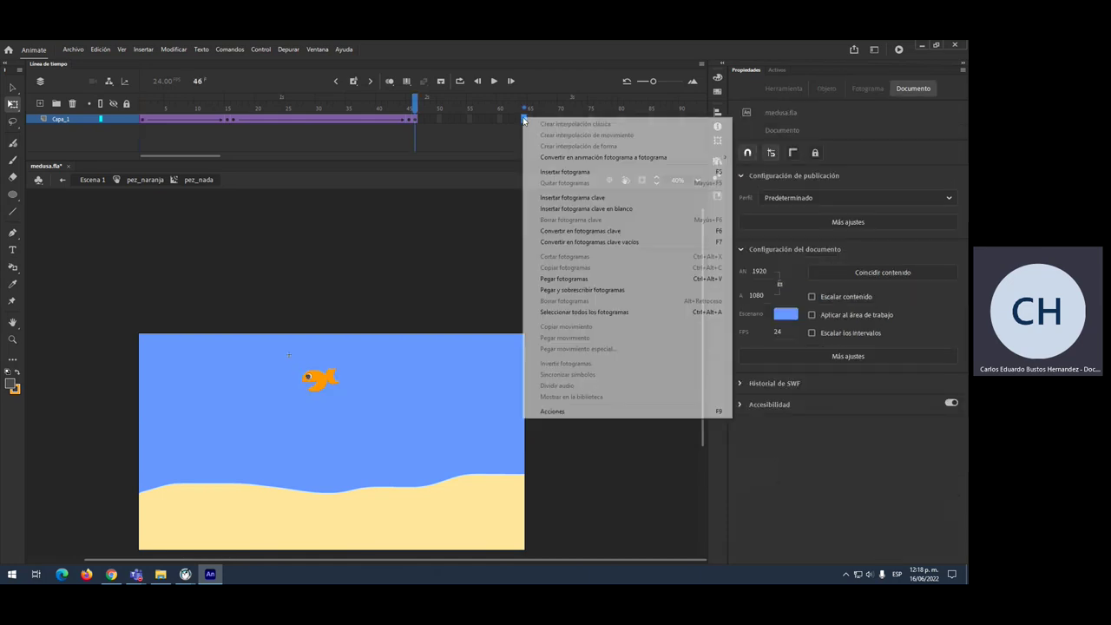
click(564, 278)
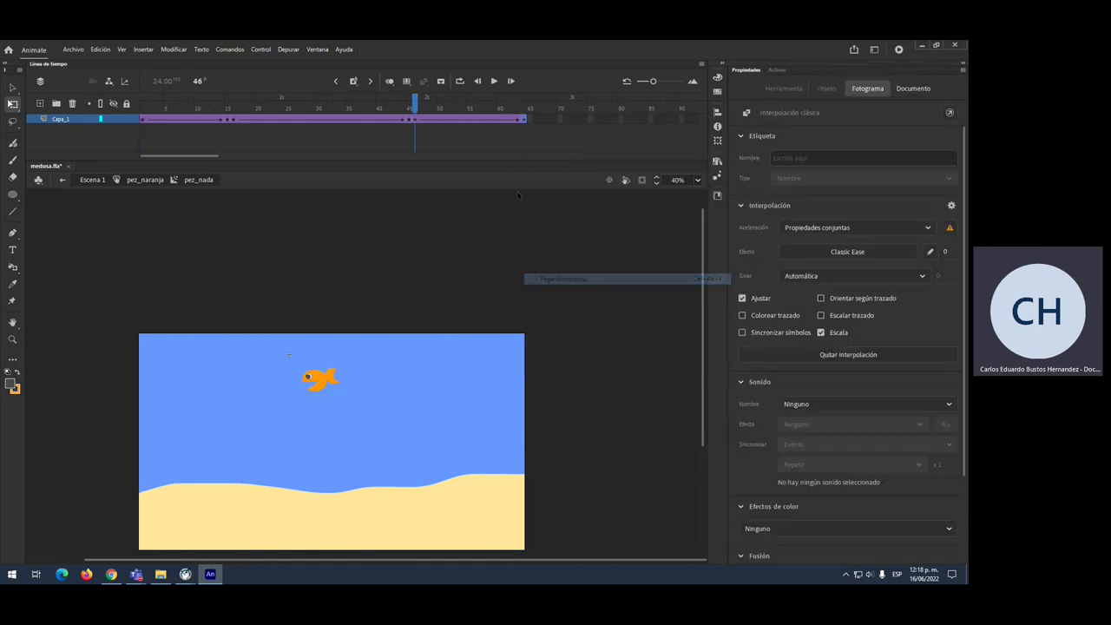
click(402, 104)
drag(402, 104, 70, 140)
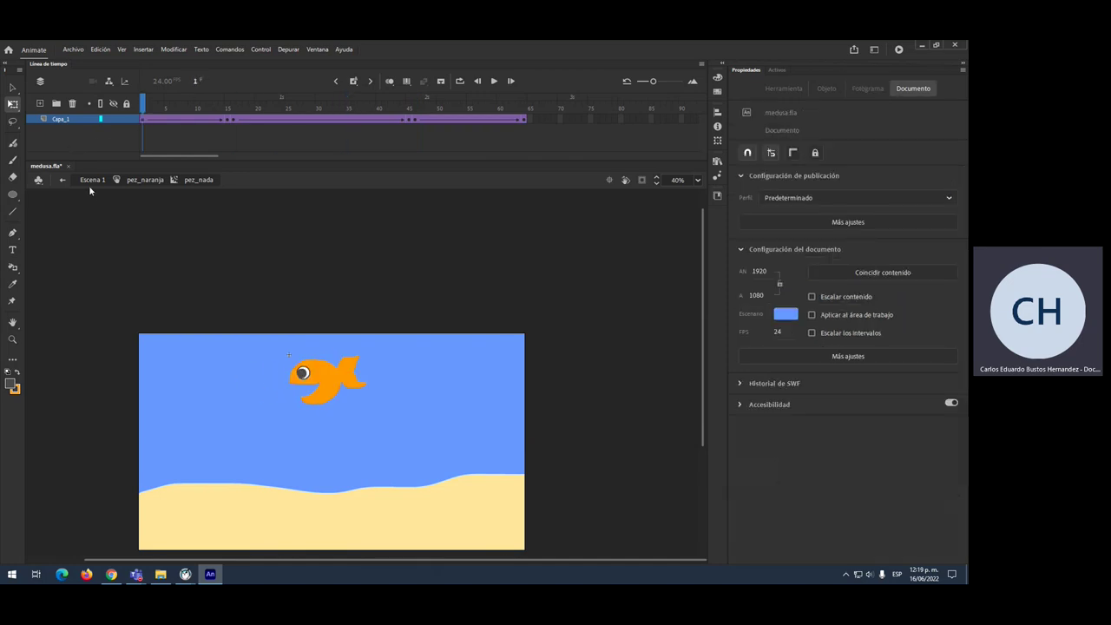
Step: Return to Escena 1, add a keyframe at frame 2 of the pez_botón layer, and enlarge the fish there to about three times its size
click(92, 181)
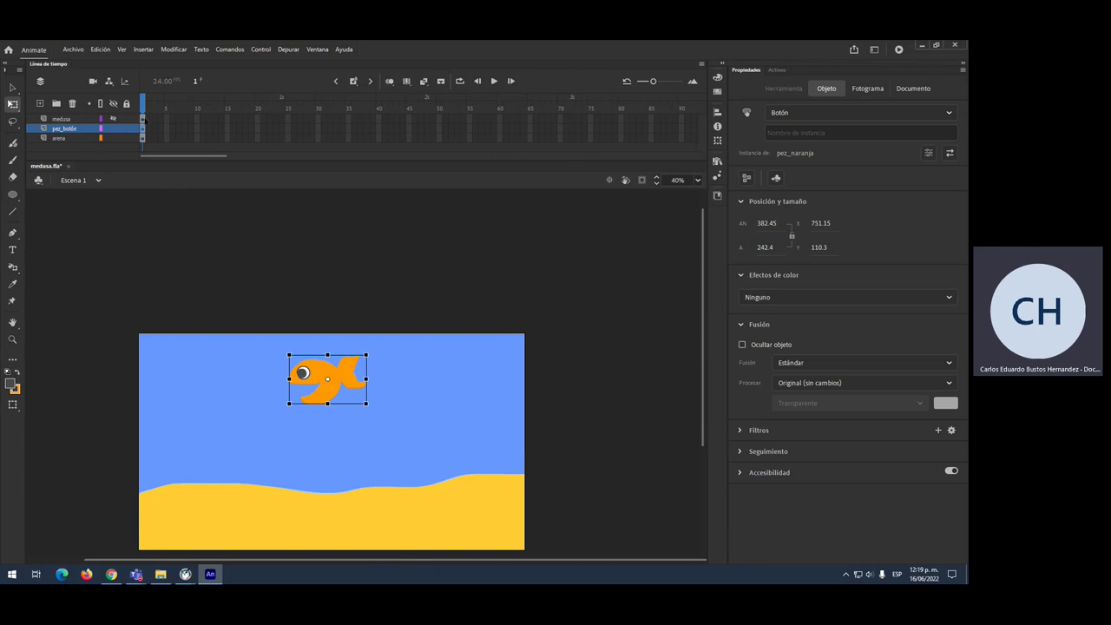
click(149, 129)
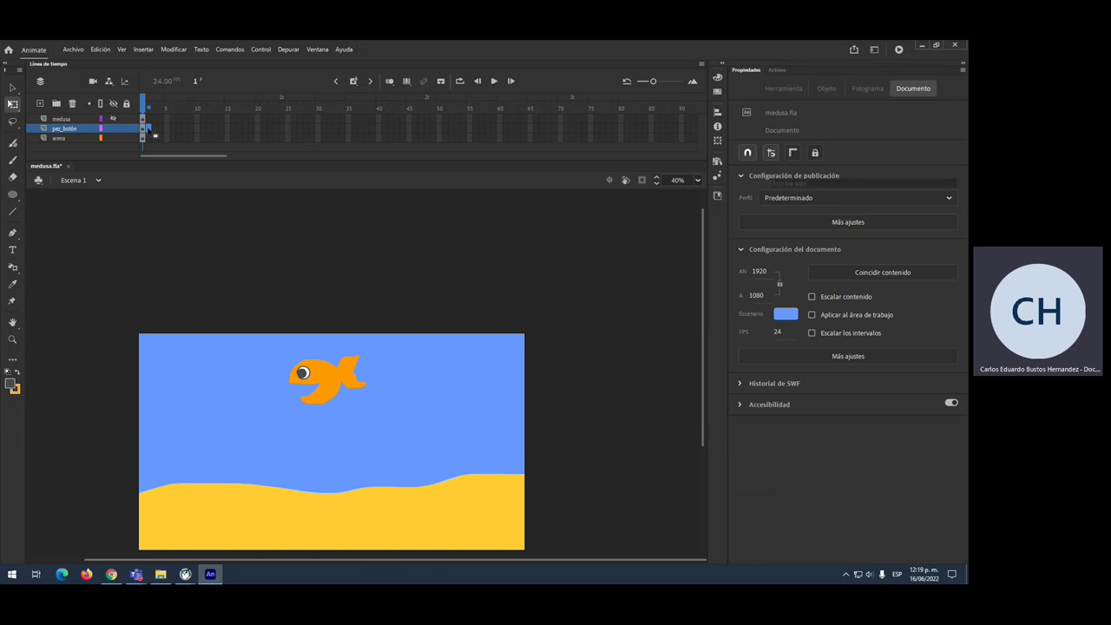
click(149, 128)
drag(366, 406, 434, 446)
drag(338, 386, 441, 428)
drag(535, 356, 556, 342)
drag(466, 409, 487, 424)
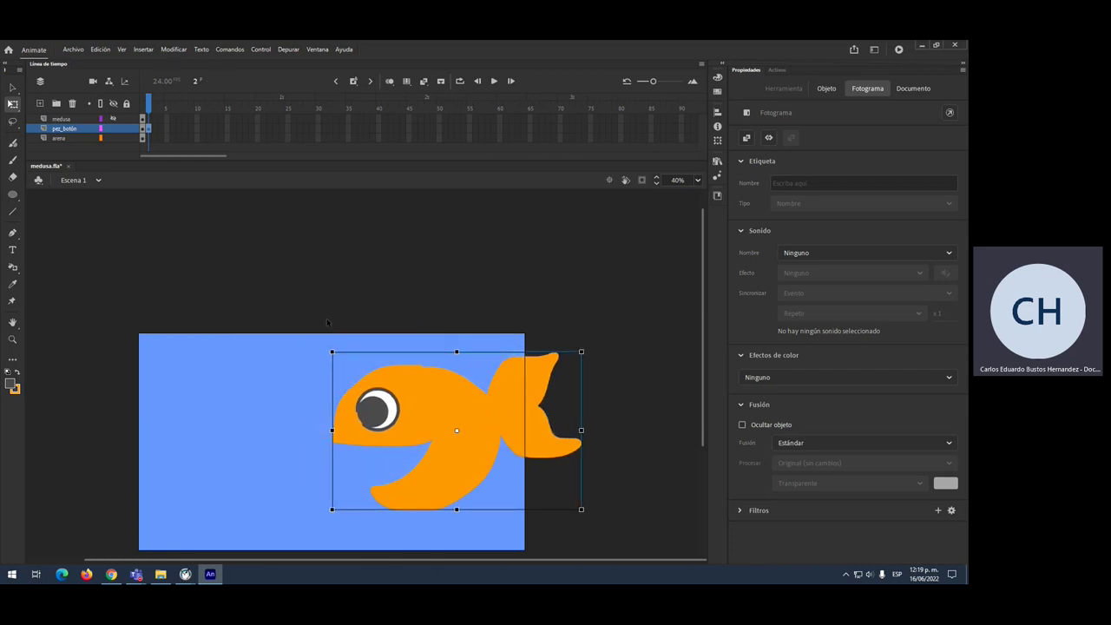
Step: Break the enlarged fish on frame 2 apart three levels, down to its separate body, eye and tail pieces
key(v)
click(174, 48)
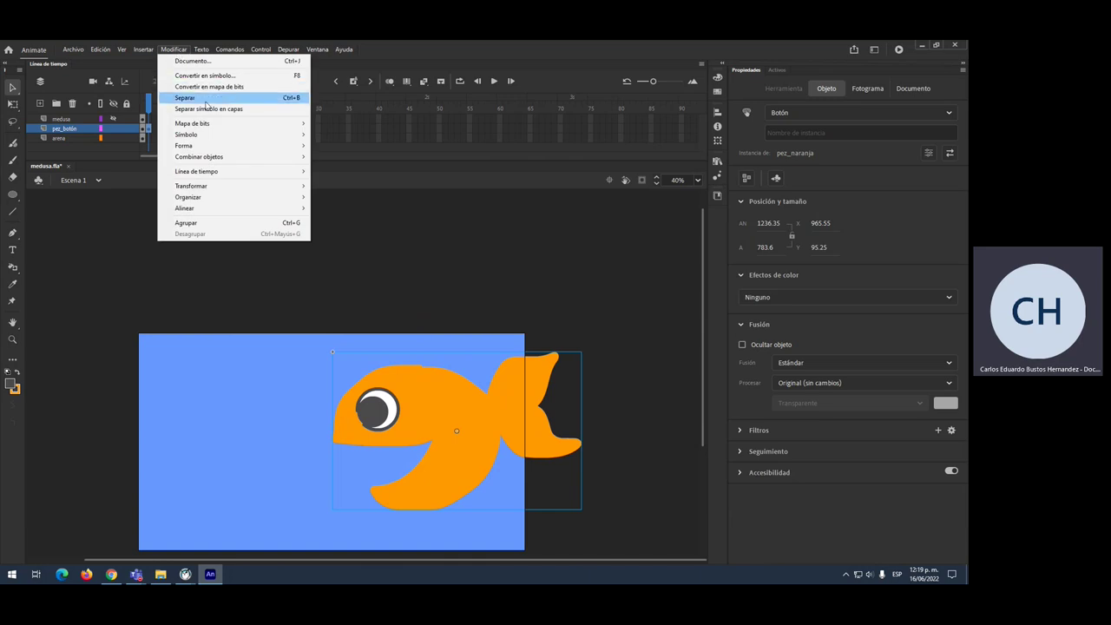
click(219, 99)
click(174, 49)
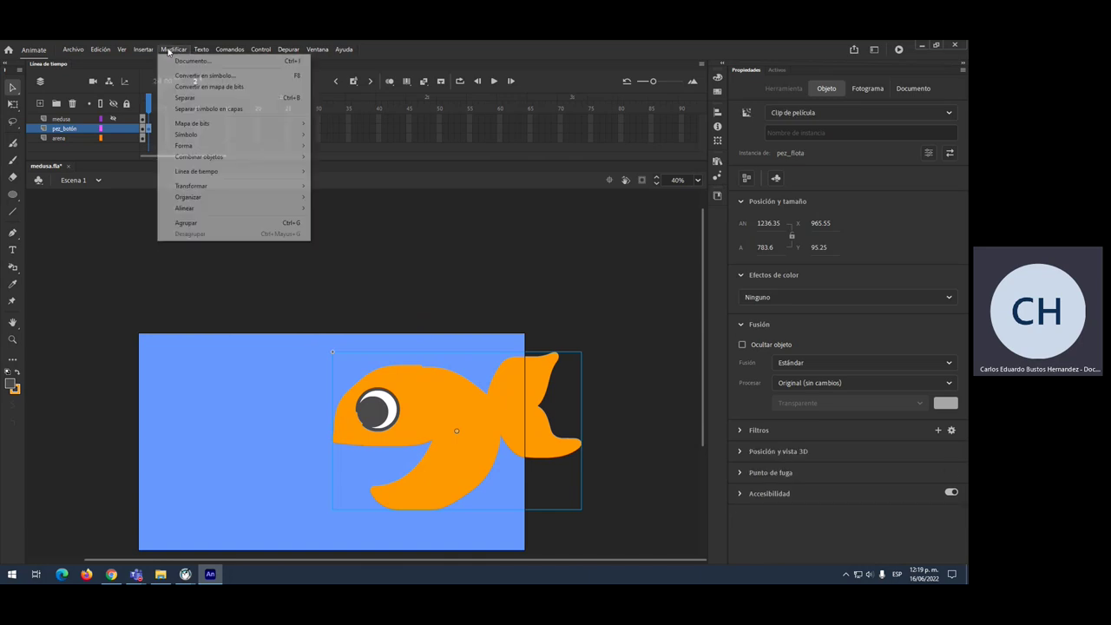
click(186, 97)
click(171, 50)
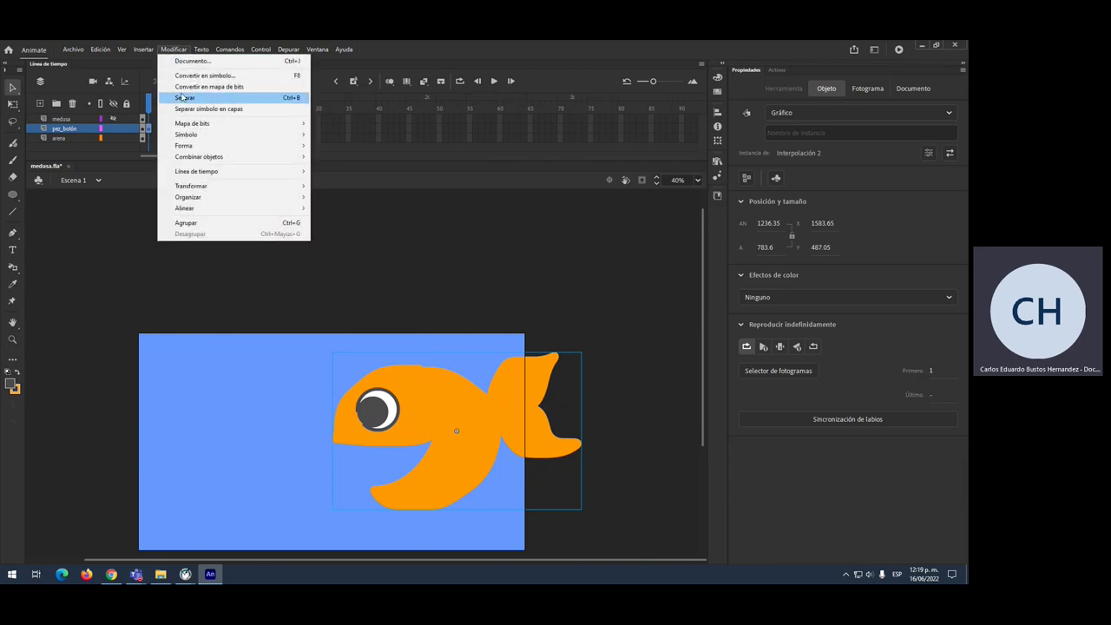
click(181, 98)
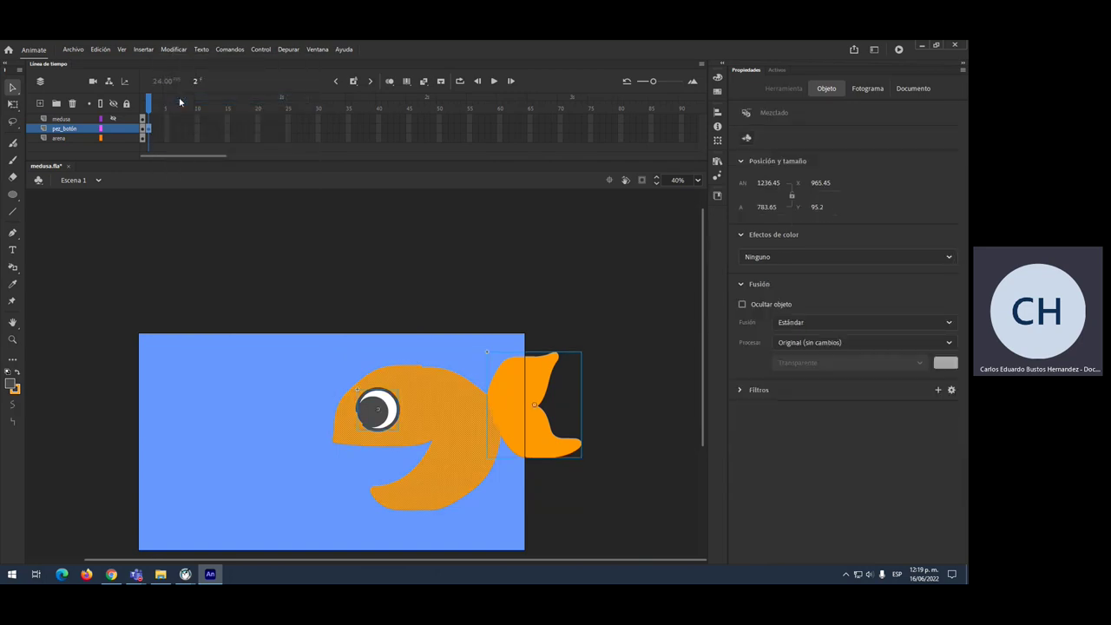
click(172, 49)
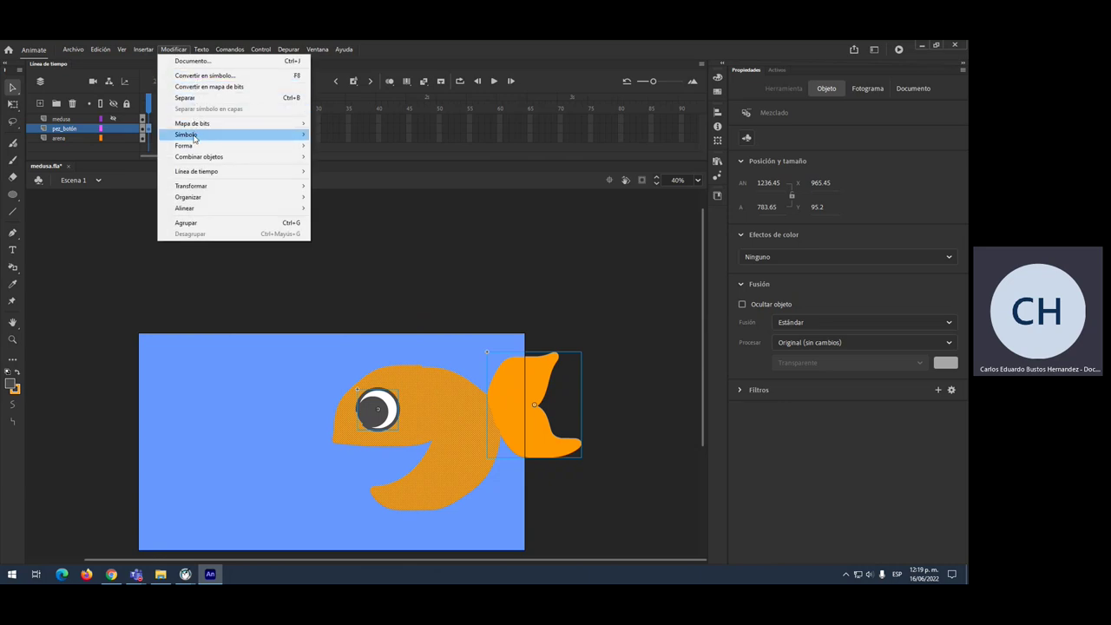
click(547, 375)
click(547, 375)
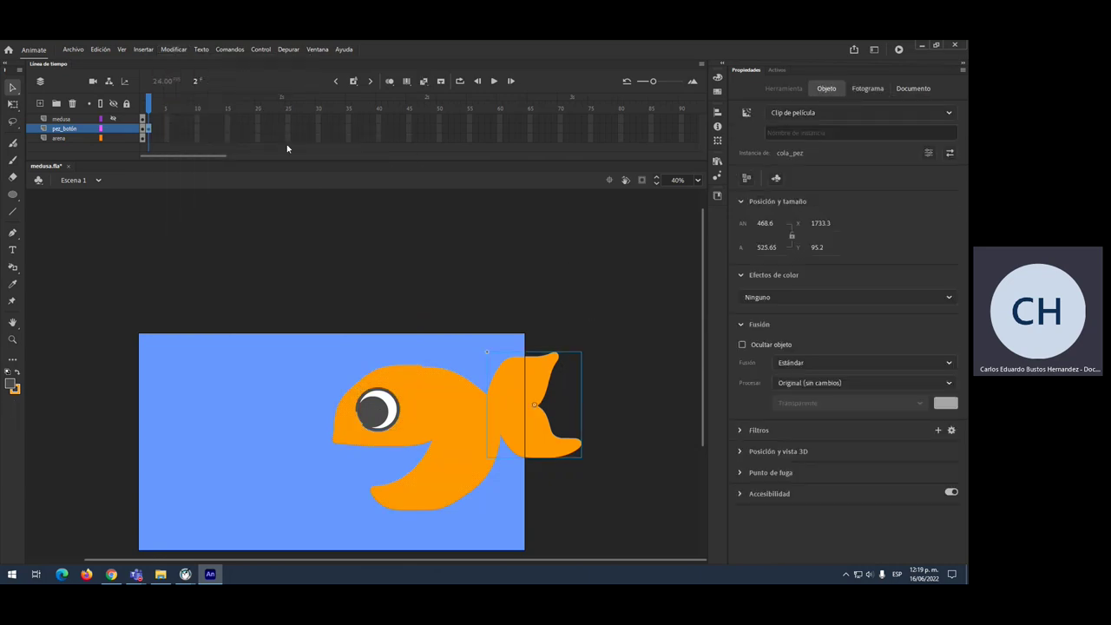
click(414, 257)
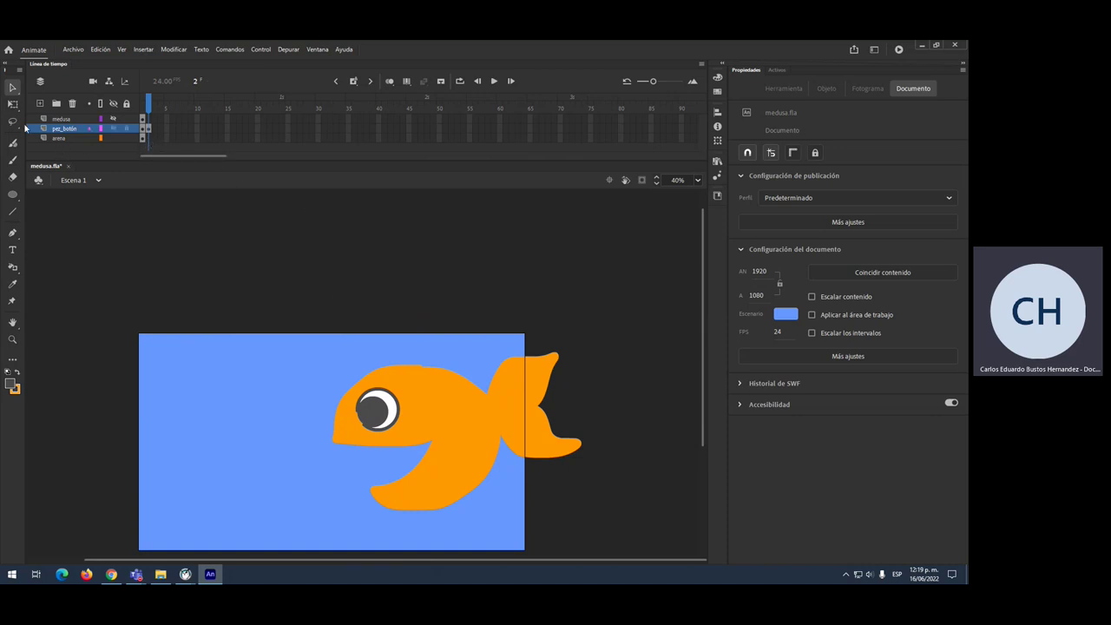
Step: Show the rulers and place margin guides just inside the four stage edges, at about X 65 and 1850 and about Y 50 and 1020
click(124, 50)
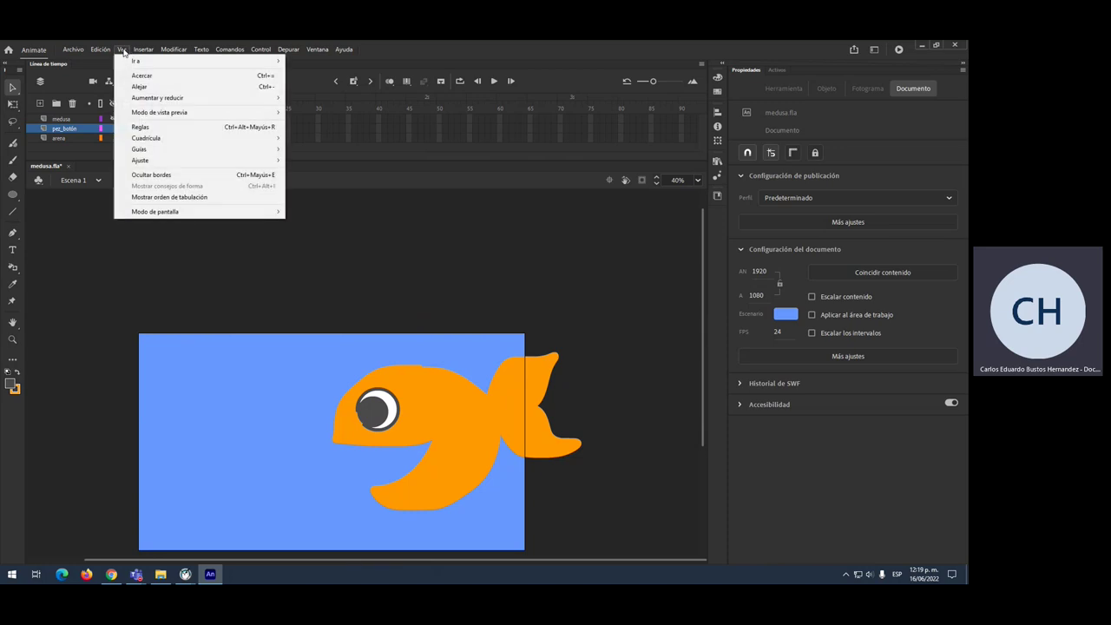
mouse_move(147, 152)
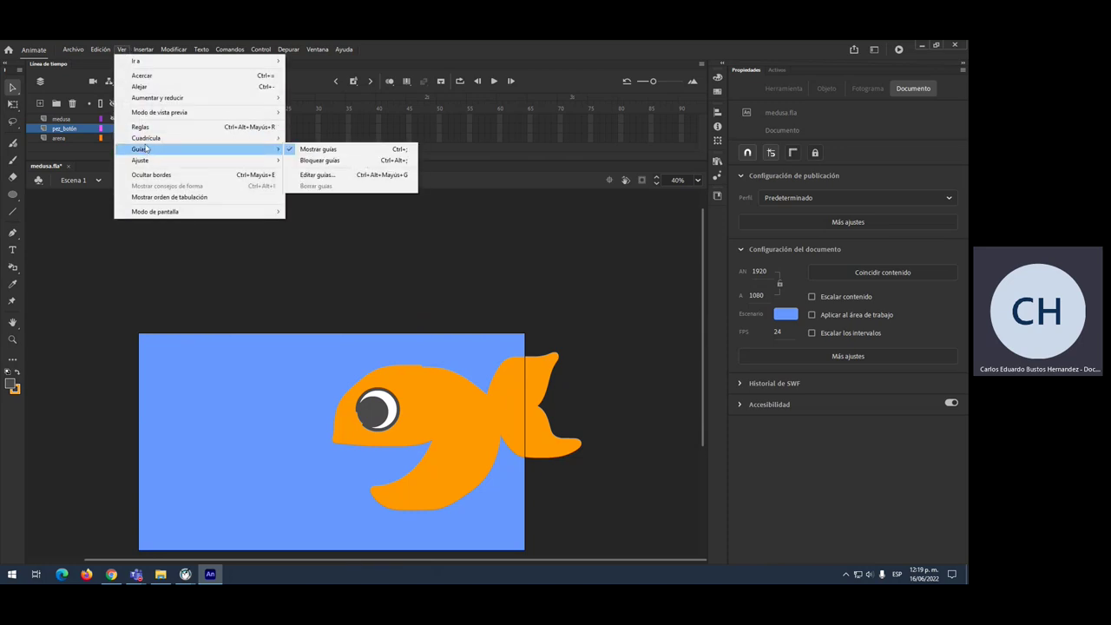
click(140, 127)
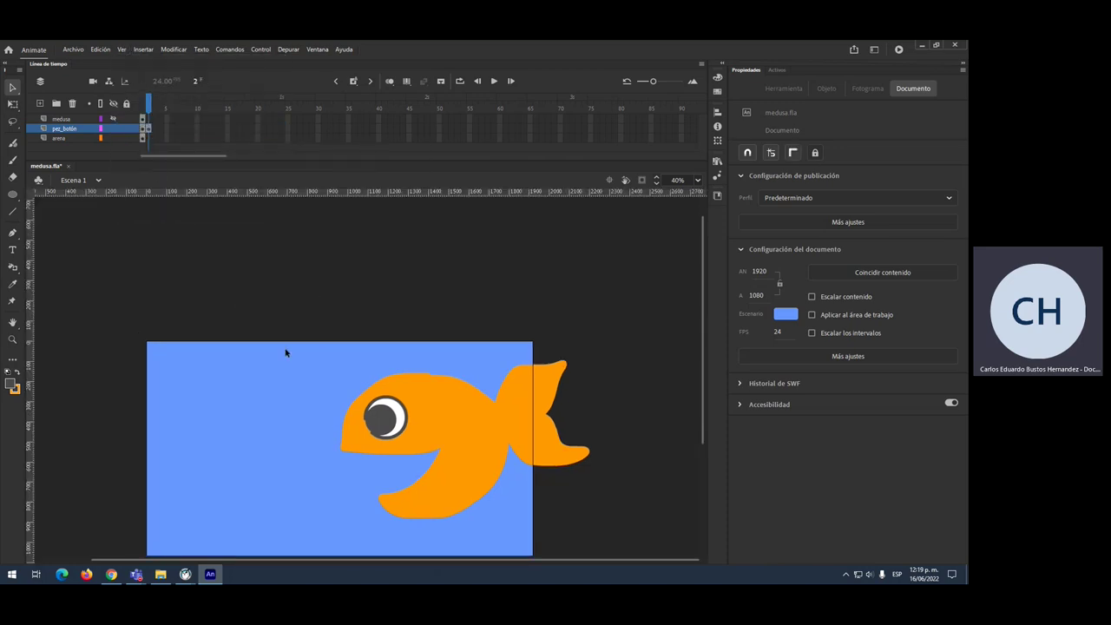
scroll(291, 304, down, 3)
drag(330, 191, 330, 258)
drag(351, 196, 345, 452)
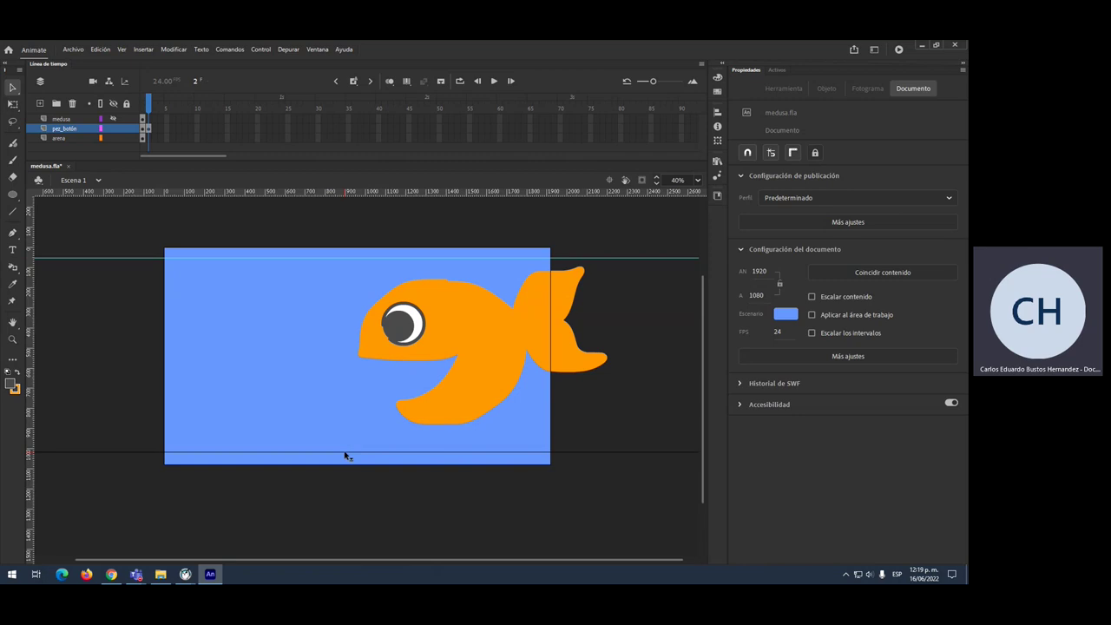
drag(345, 454, 346, 452)
drag(36, 337, 177, 329)
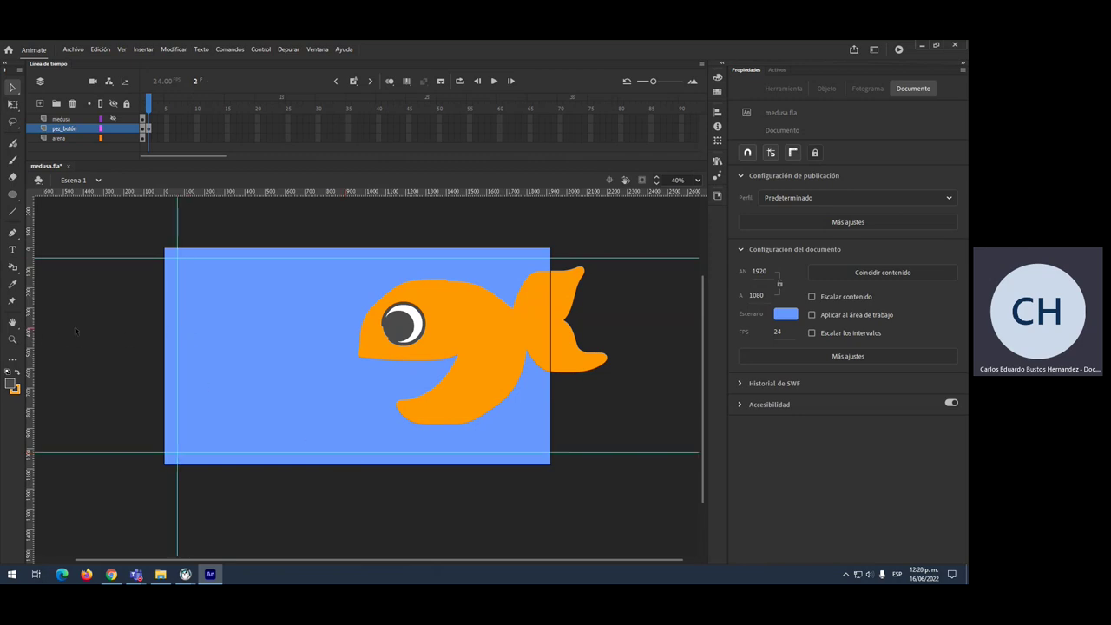
drag(37, 340, 537, 345)
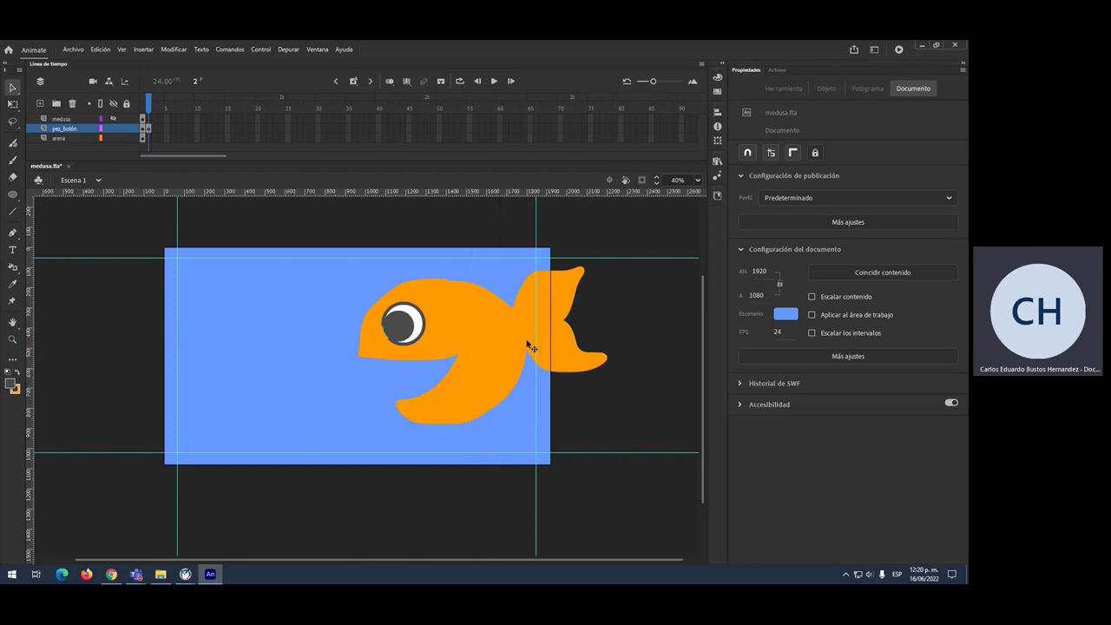
Step: Add a close pair of vertical and a close pair of horizontal guides near the stage centre, plus horizontal guides at about Y 185 and 915
drag(30, 334, 361, 331)
drag(31, 334, 355, 330)
drag(357, 196, 369, 365)
drag(374, 197, 369, 359)
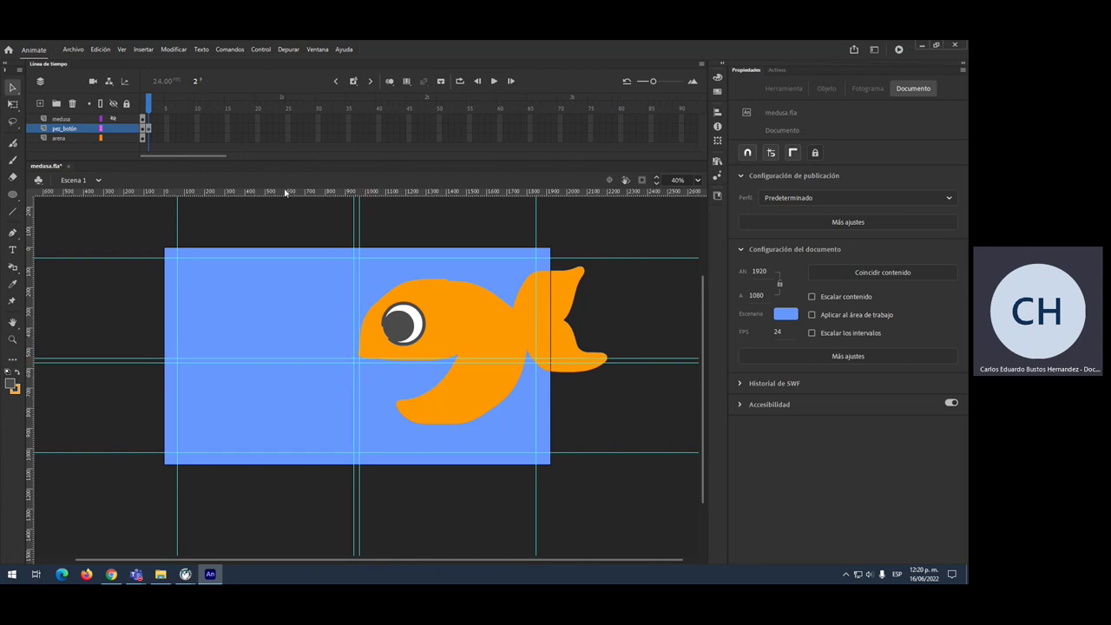
drag(288, 193, 276, 288)
drag(279, 197, 279, 432)
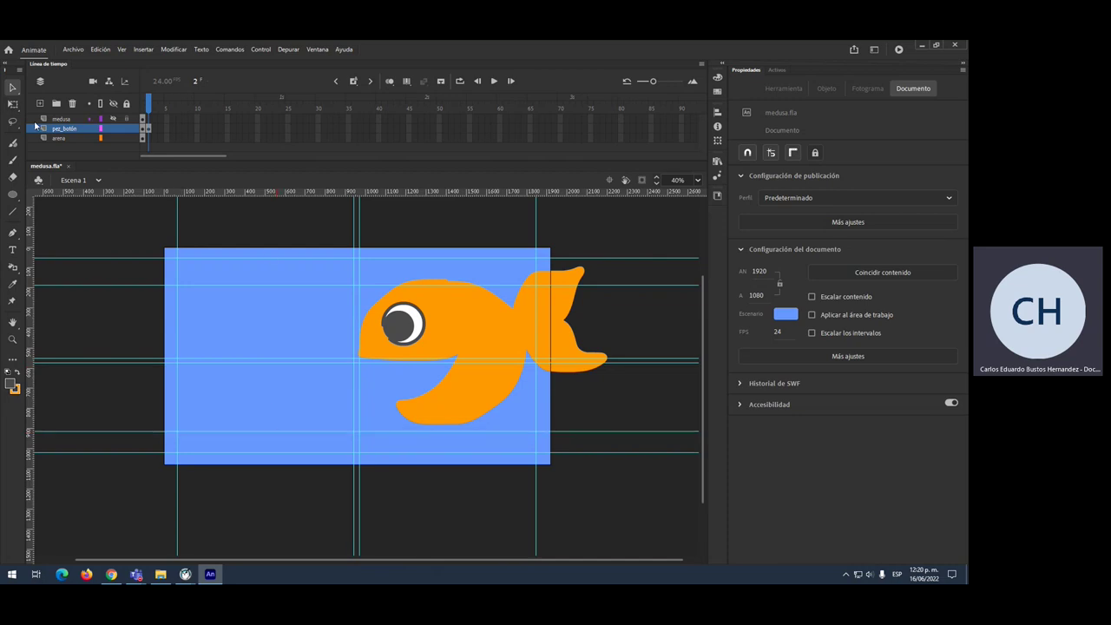
Step: Add the static text "Pez" in the stage's upper-left area and set its size to 96 pt
click(13, 250)
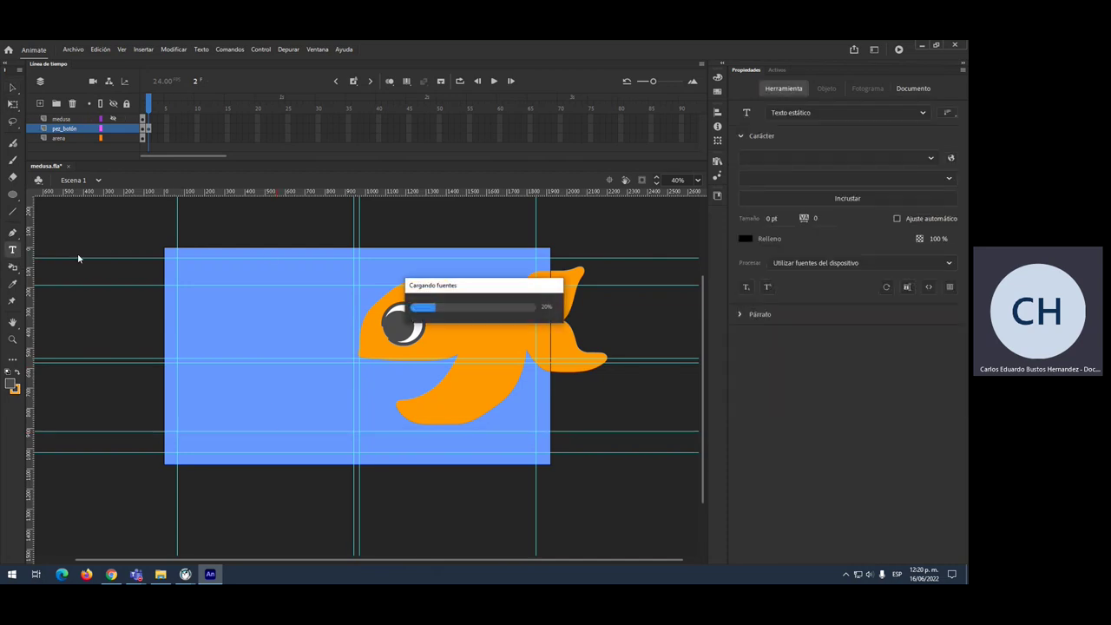
click(198, 274)
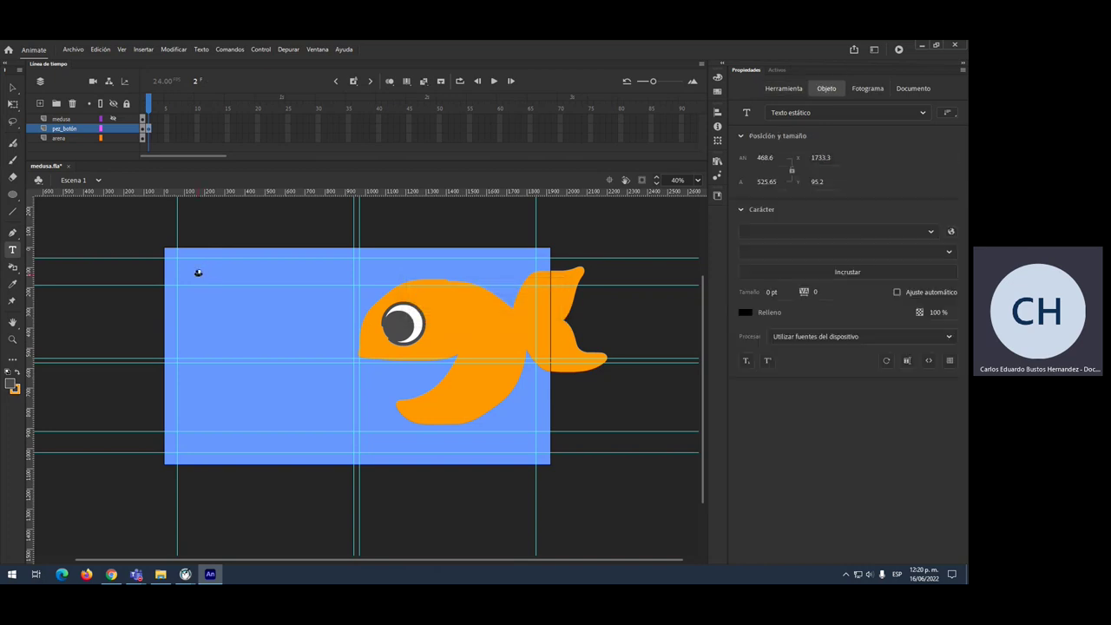
text(a)
key(Escape)
key(t)
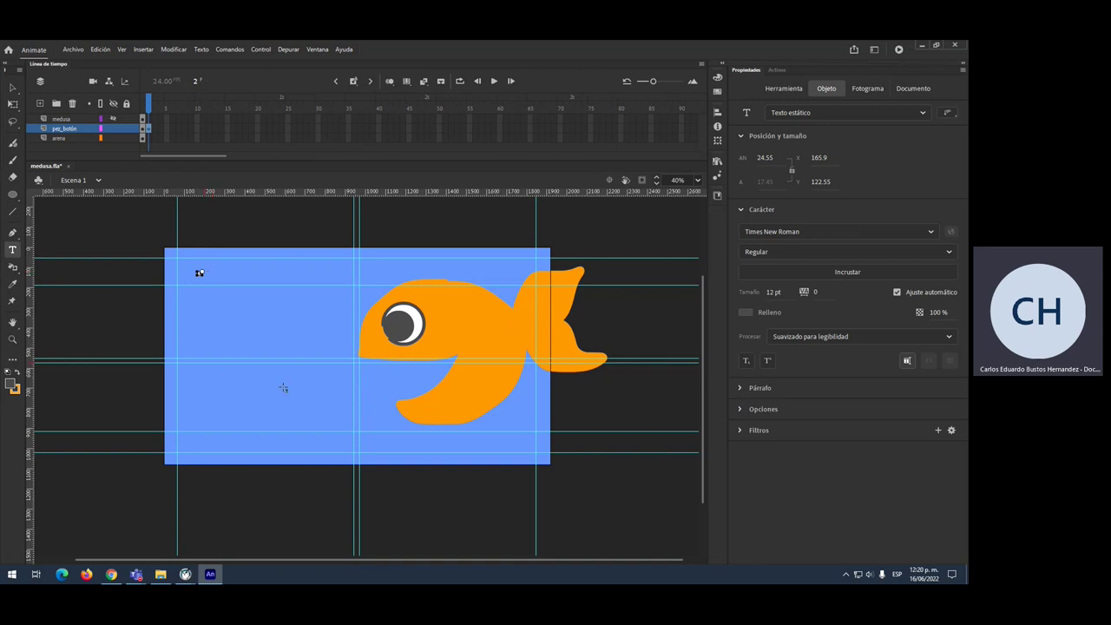
scroll(212, 292, up, 5)
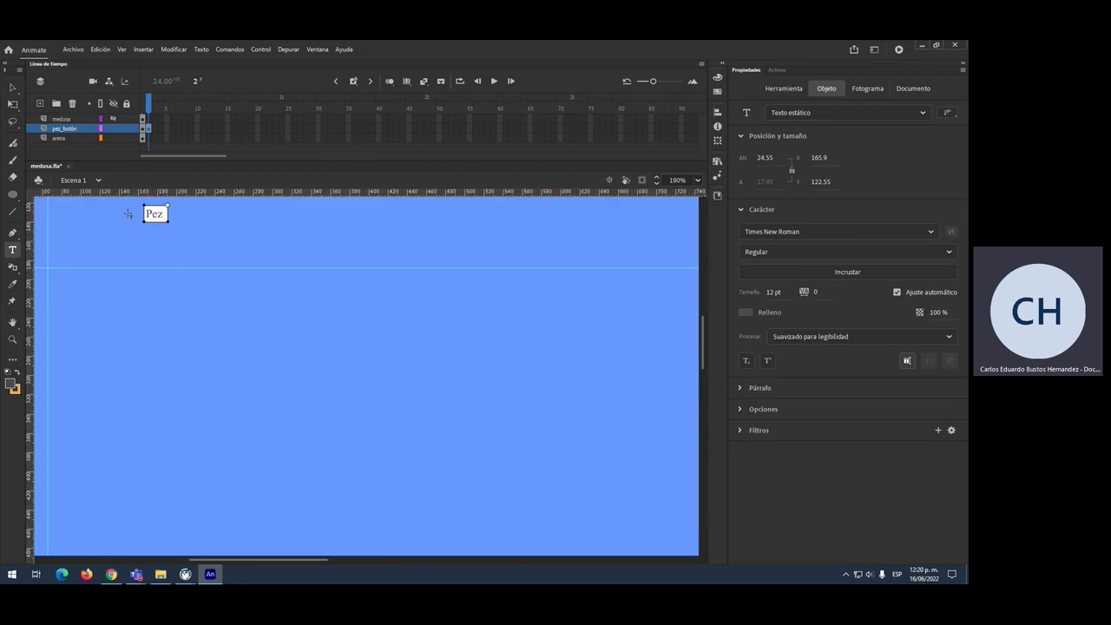
drag(165, 214, 132, 214)
drag(772, 292, 864, 291)
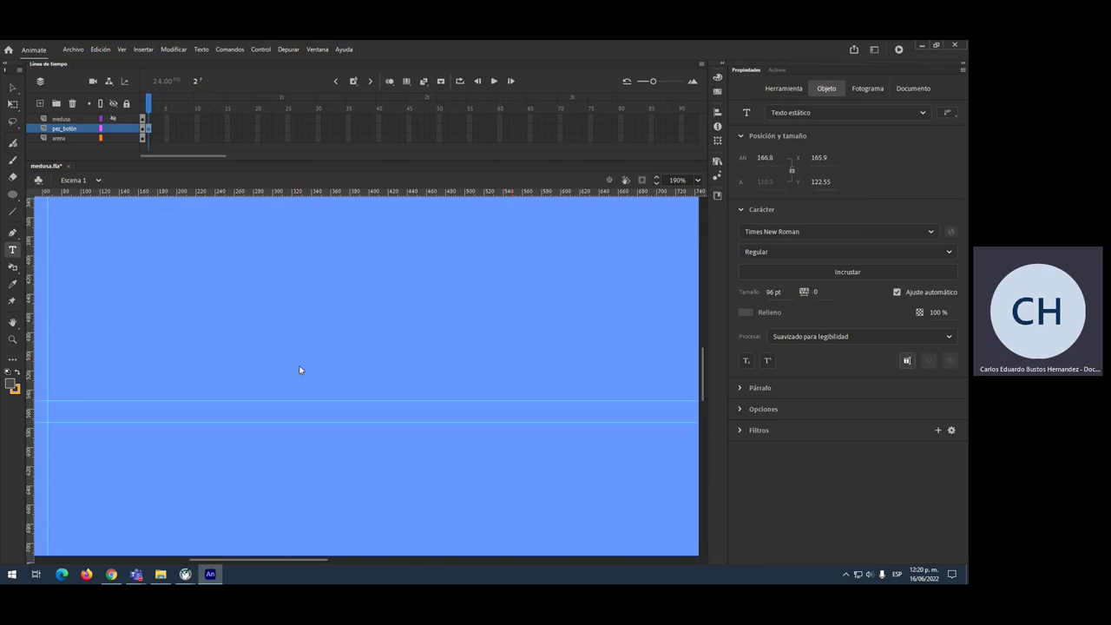
Step: Move the "Pez" text to the left margin guide, at about X 64 and Y 101
ctrl+scroll(284, 369, down, 3)
scroll(285, 367, down, 2)
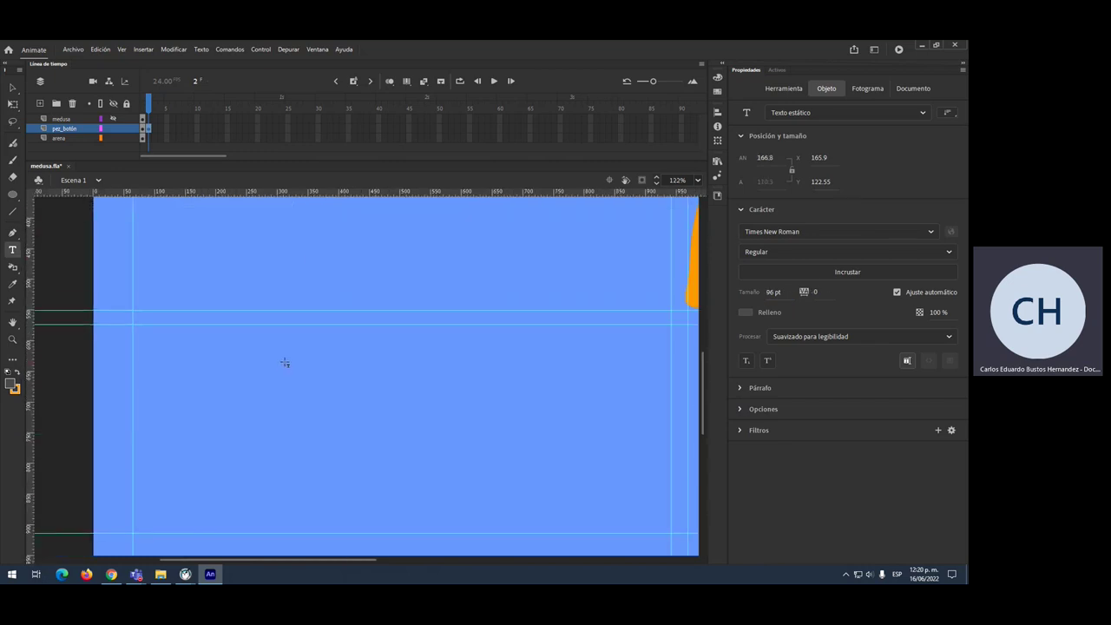
scroll(285, 365, up, 2)
scroll(284, 363, up, 2)
alt+scroll(285, 354, down, 1)
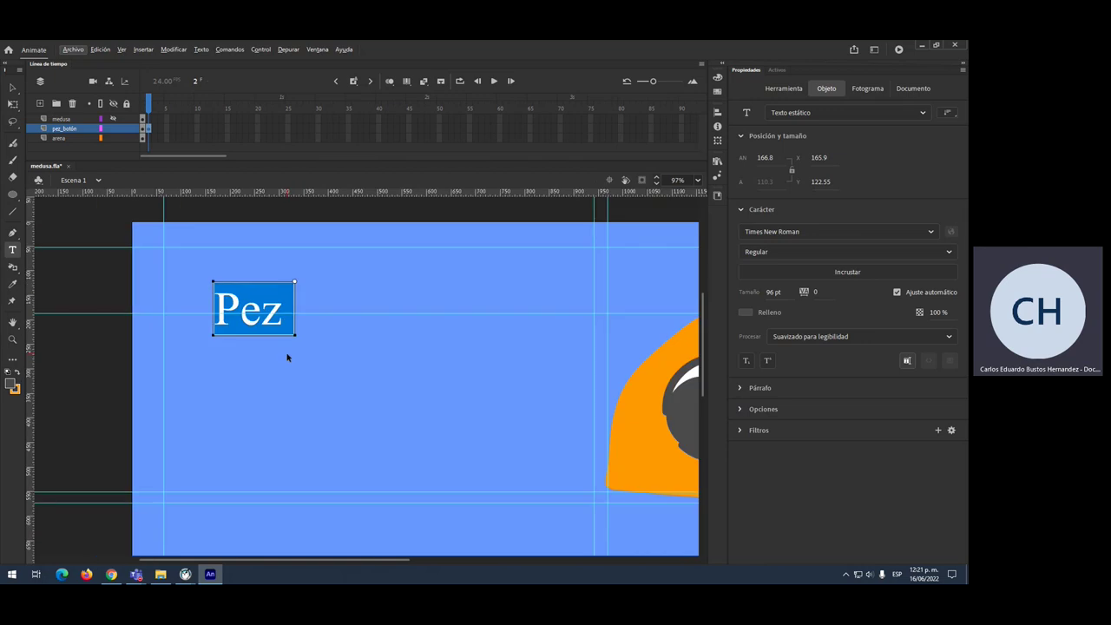
click(11, 89)
drag(231, 302, 132, 294)
Step: Set the "Pez" text to the Viner Hand ITC font at 120 pt
double_click(188, 302)
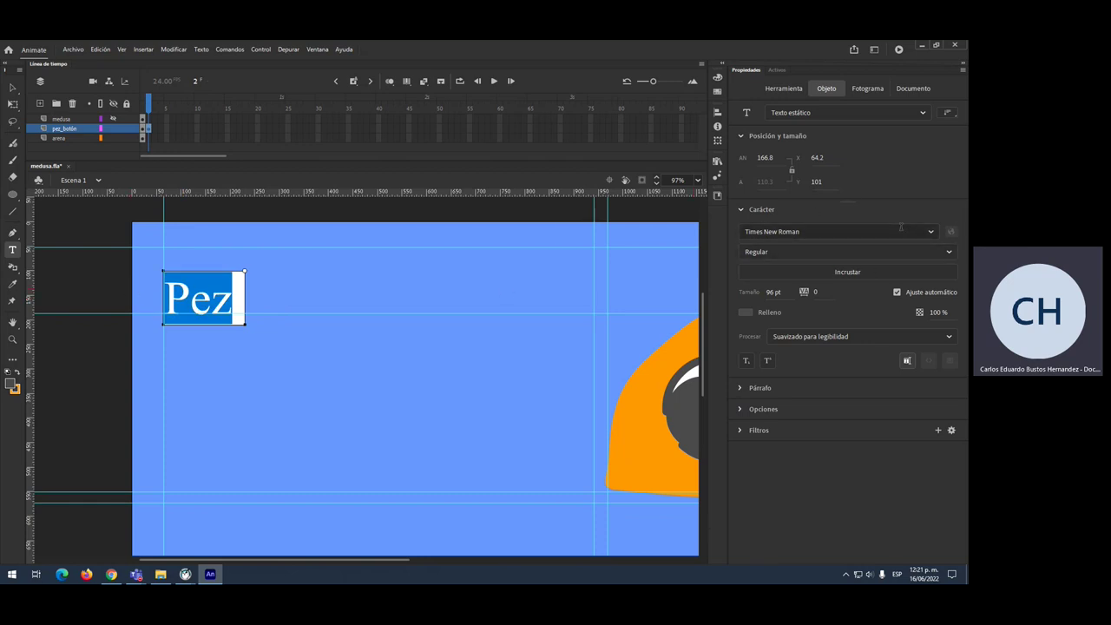
click(925, 232)
click(933, 233)
click(932, 233)
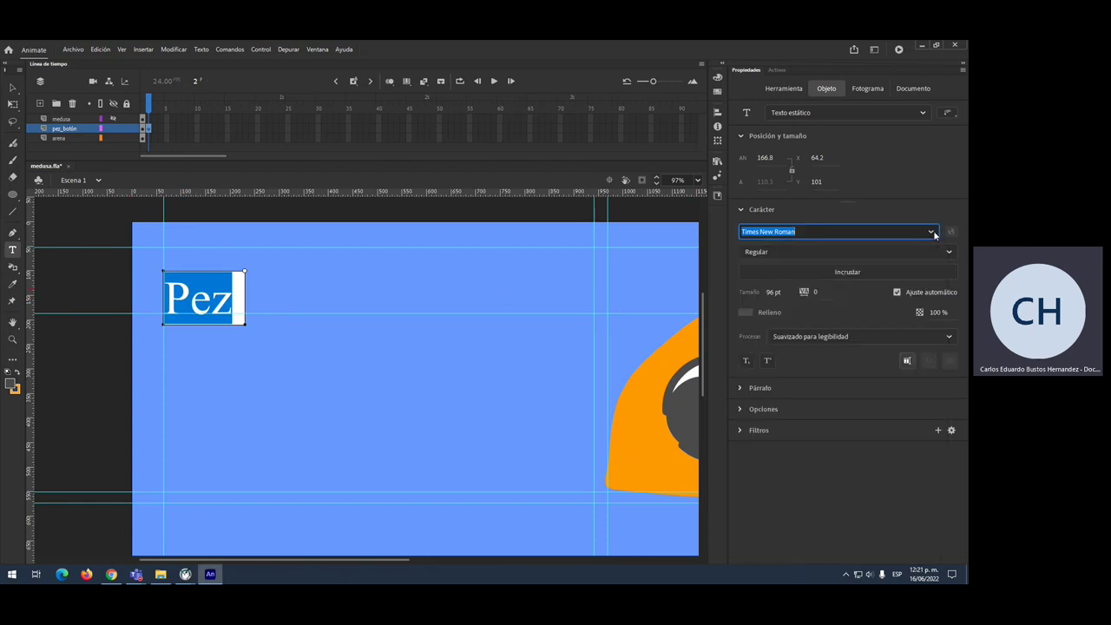
click(932, 233)
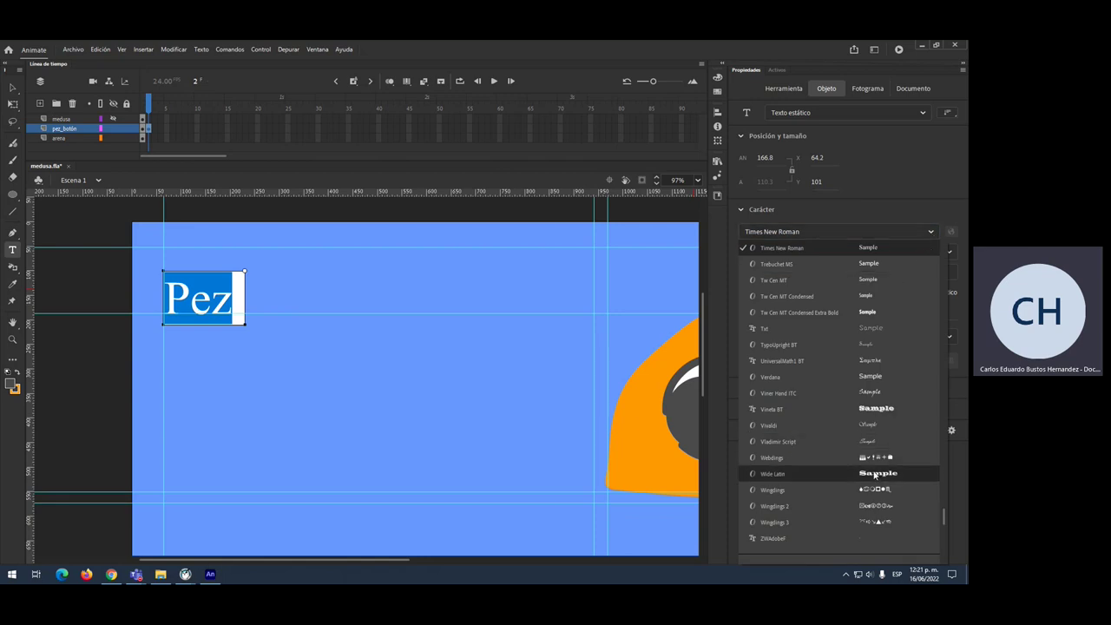
click(870, 393)
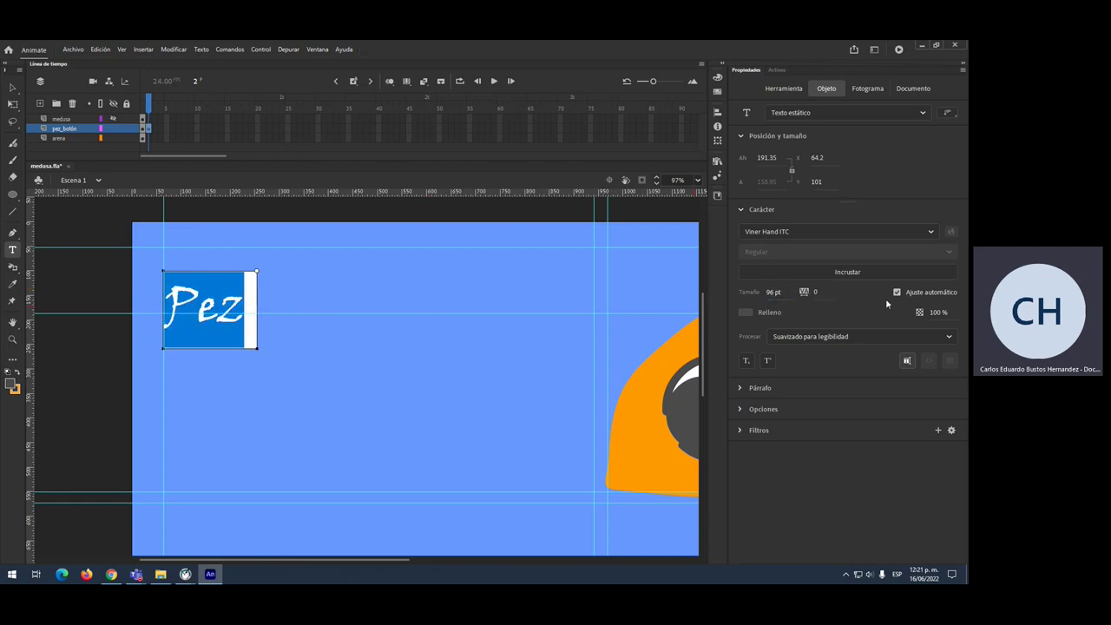
click(771, 295)
text(120)
key(Return)
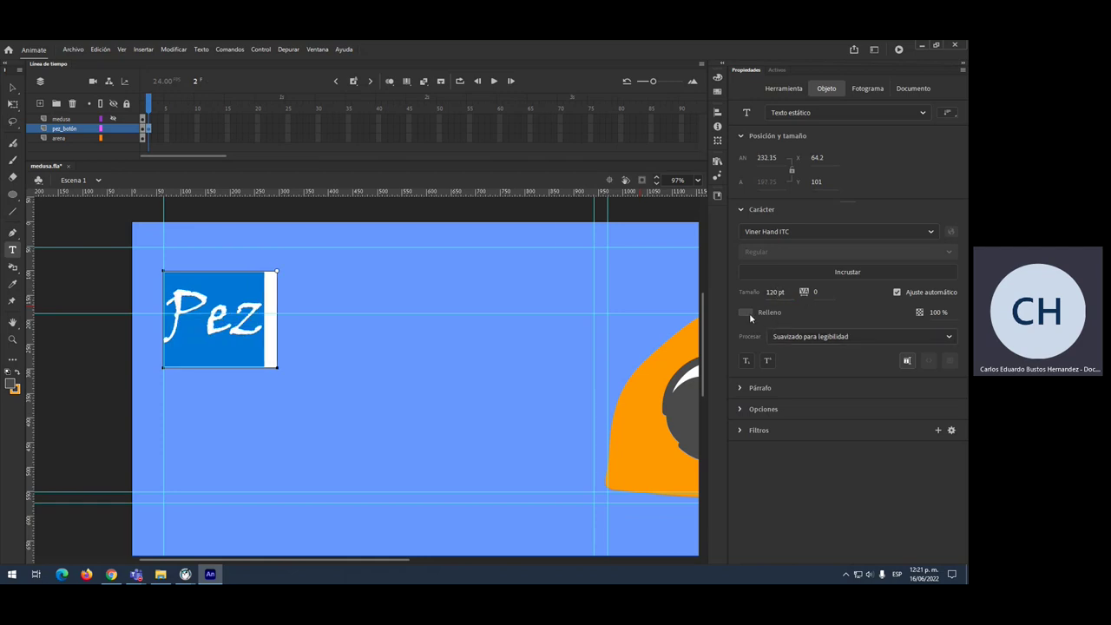
Step: Give the "Pez" title a light grey fill and move it up between the top guides, to about Y 40
click(746, 312)
click(786, 374)
click(12, 87)
drag(207, 314, 206, 286)
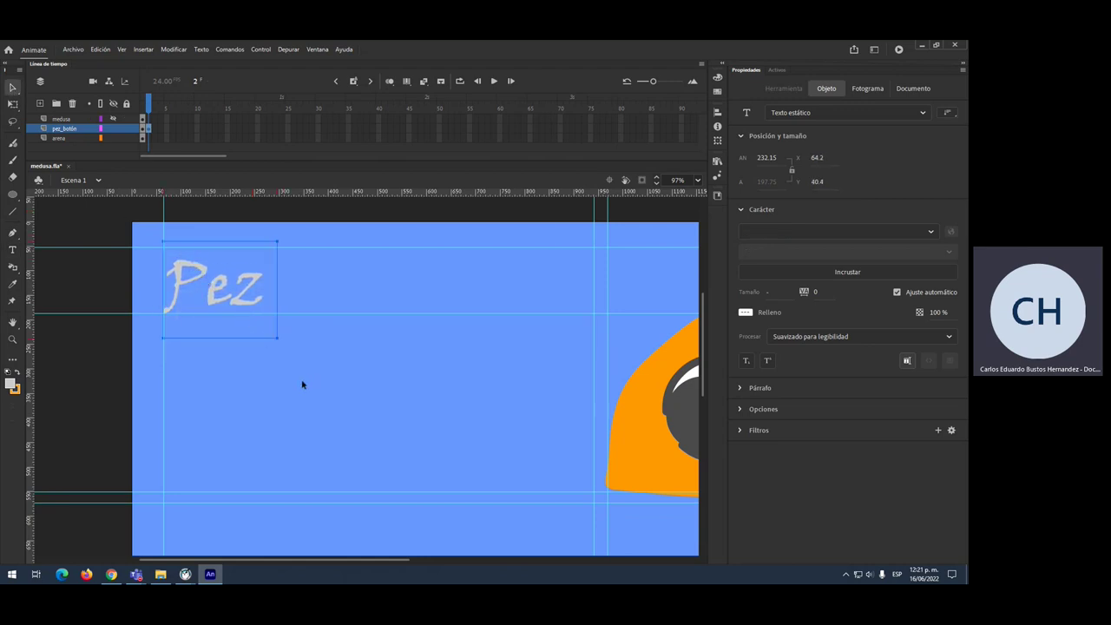
Step: Create a text box about 880 px wide below the "Pez" title, from the left margin guide to the first centre guide
scroll(302, 384, down, 2)
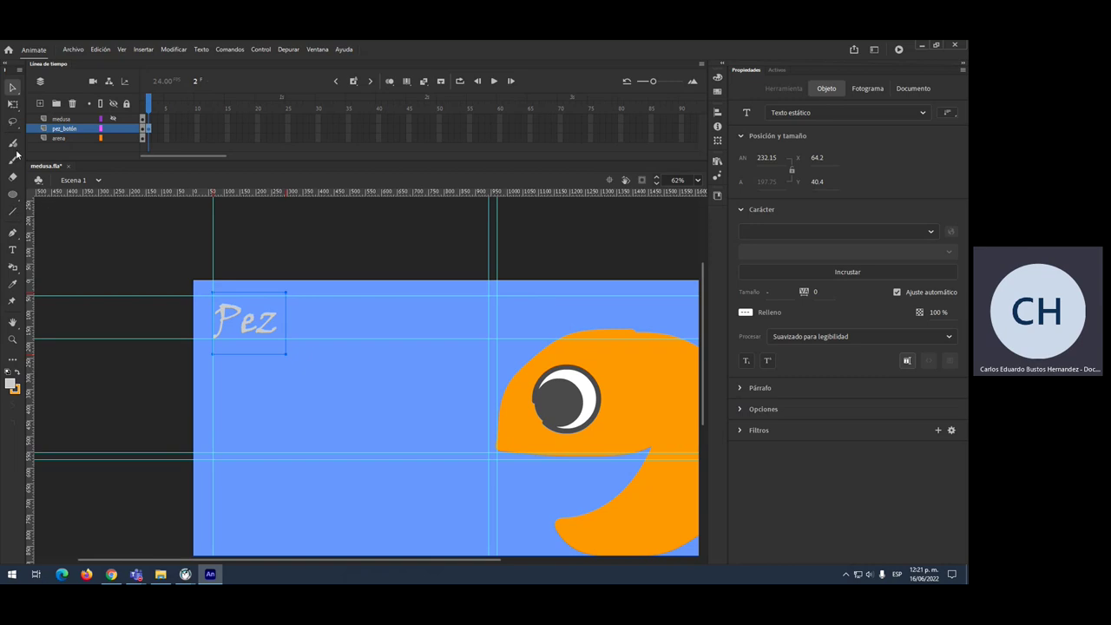
click(12, 251)
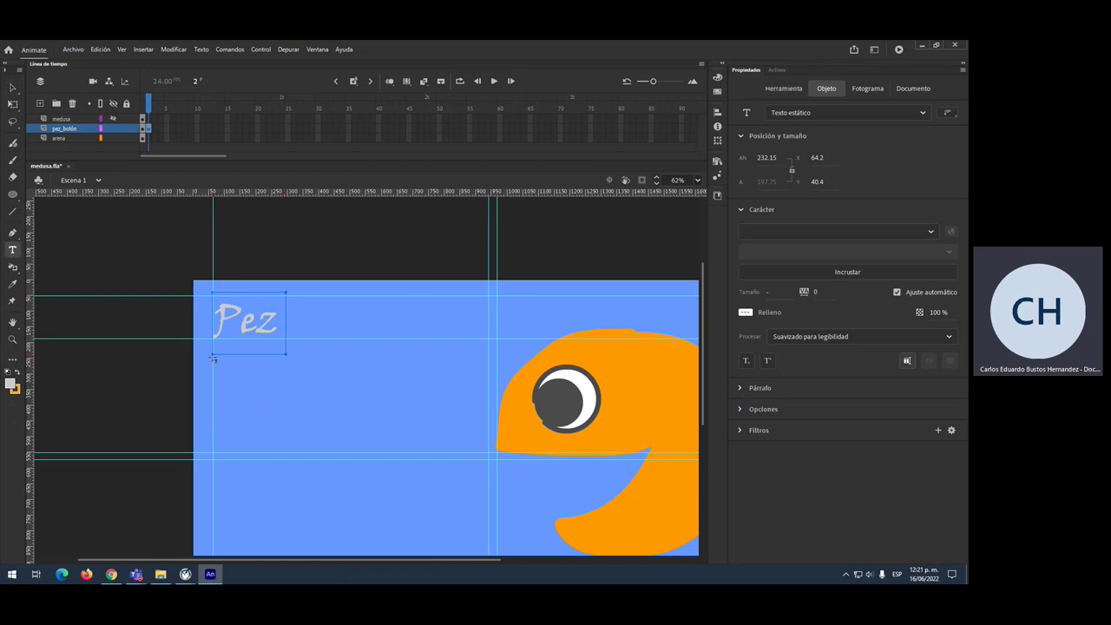
key(Escape)
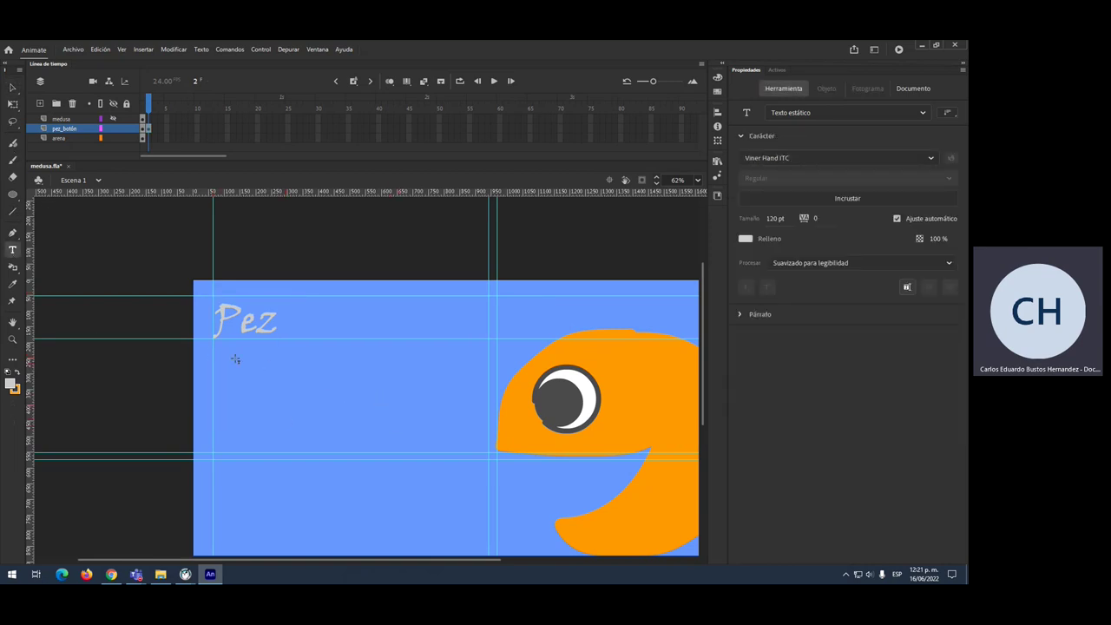
drag(214, 361, 489, 368)
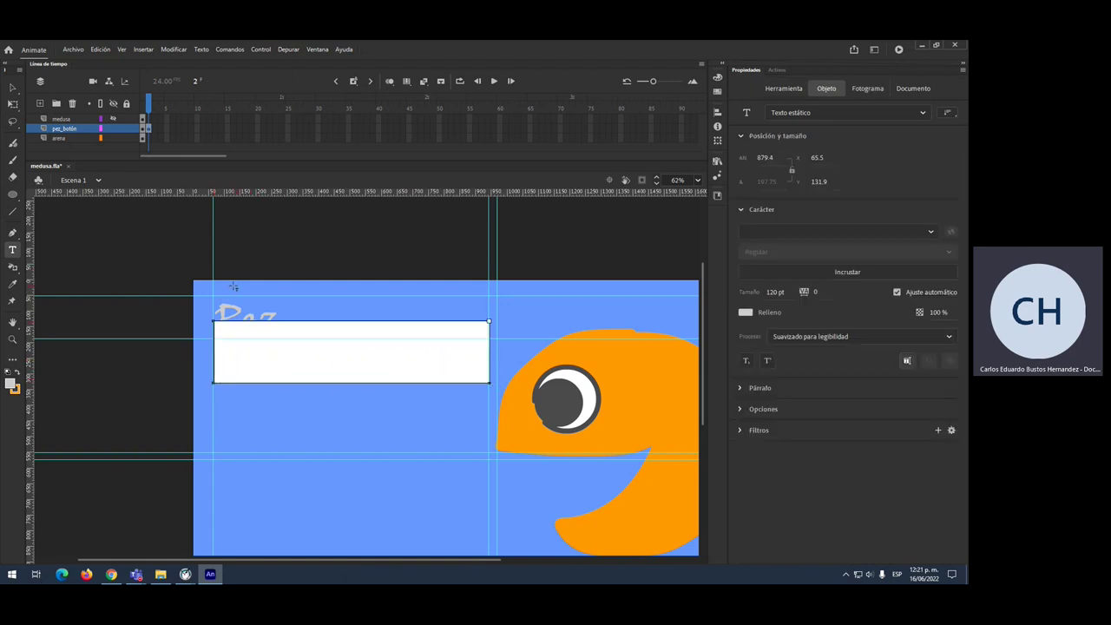
Step: Switch to Chrome and search the web for "lorem ipsum" in a new tab
key(alt+Tab)
key(alt+Tab)
key(alt+Tab)
key(alt+Tab)
key(alt+Tab)
key(alt+Tab)
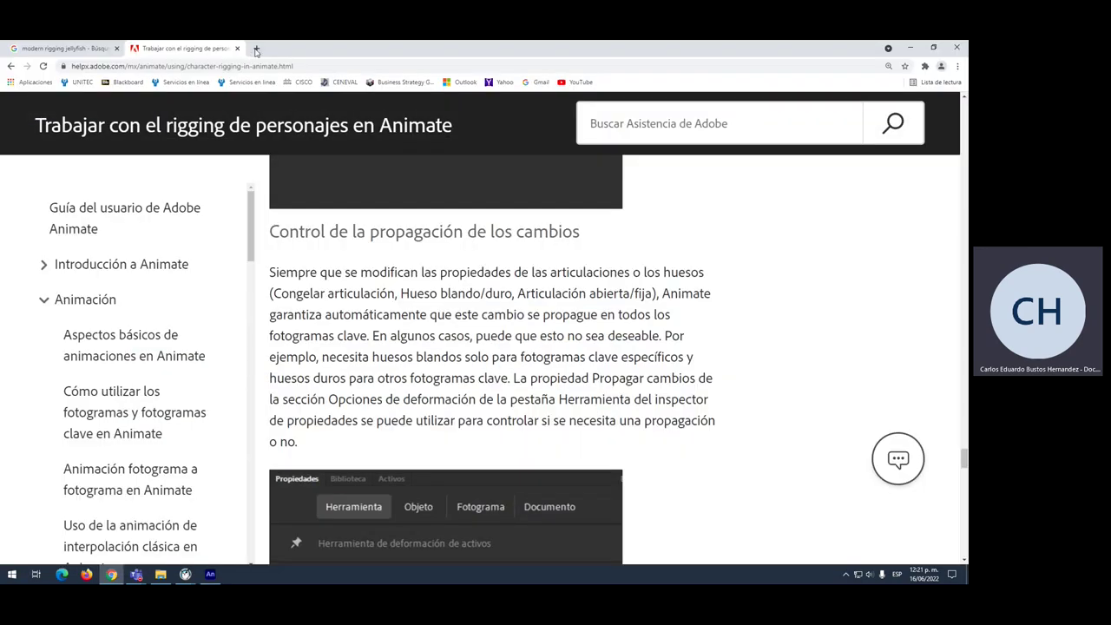
click(256, 49)
click(260, 66)
text(loren i)
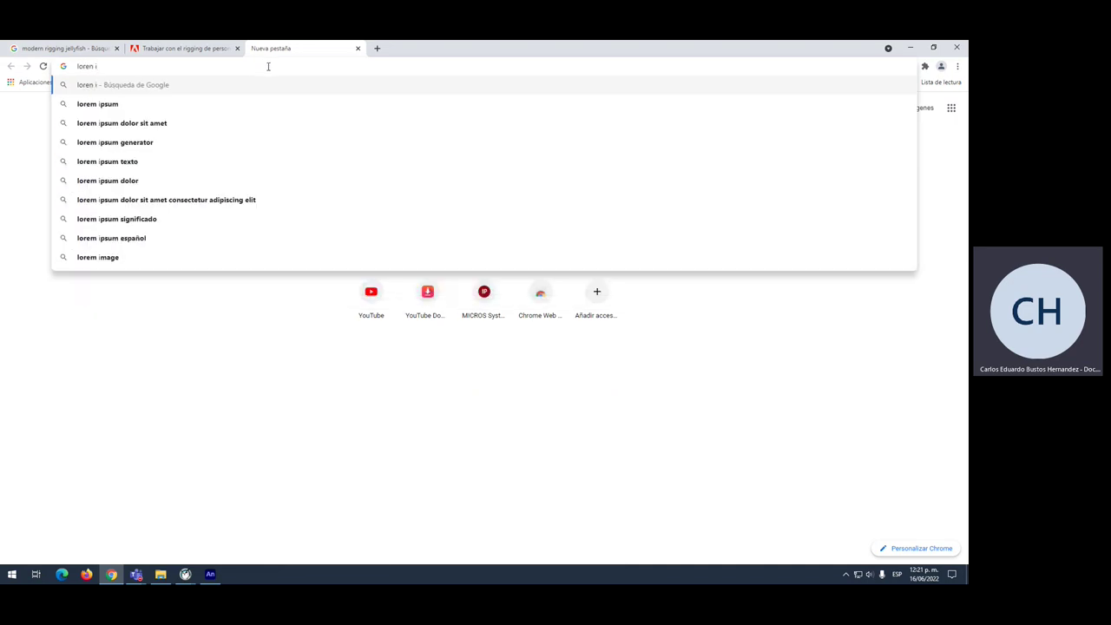
click(107, 104)
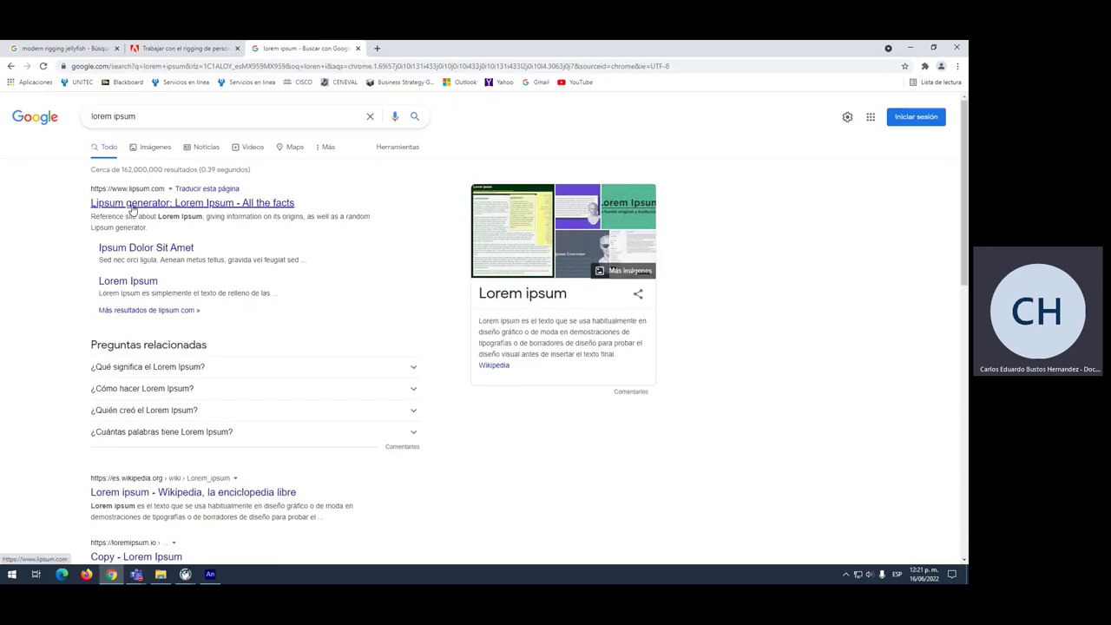
Step: Open the Lipsum generator site from the search results and generate 1 paragraph of Lorem Ipsum
click(132, 205)
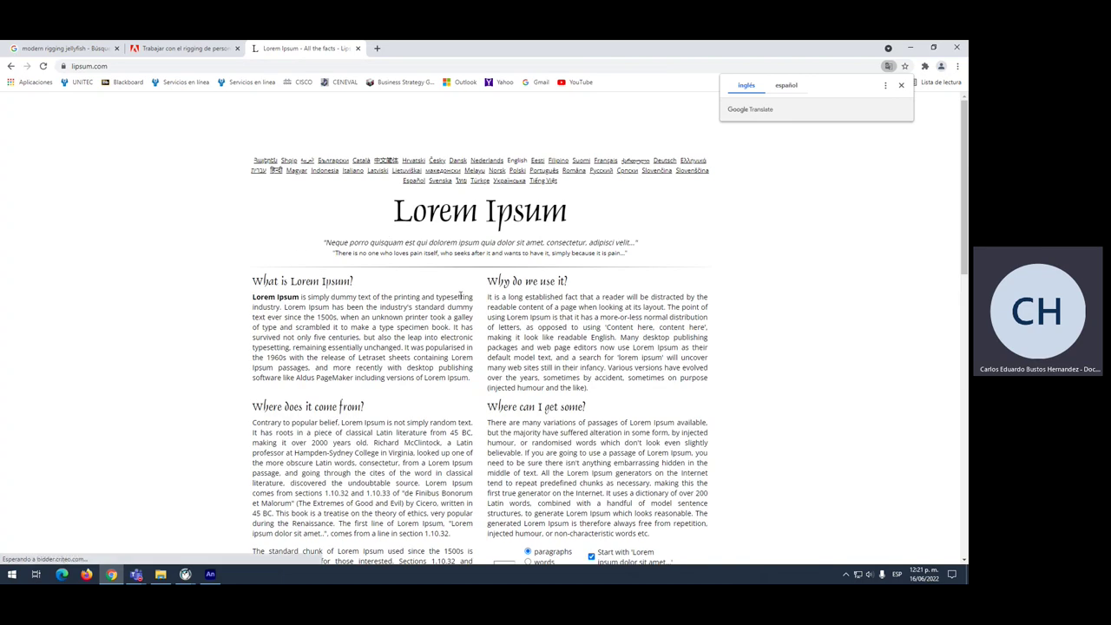
scroll(461, 296, down, 5)
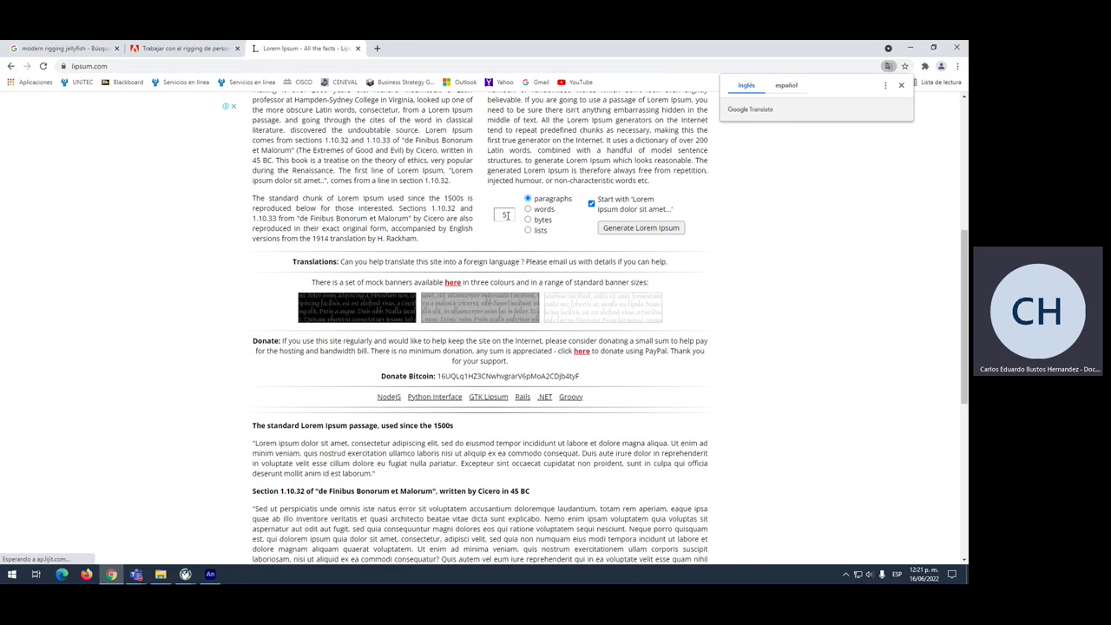
click(506, 214)
key(BackSpace)
text(1)
key(Return)
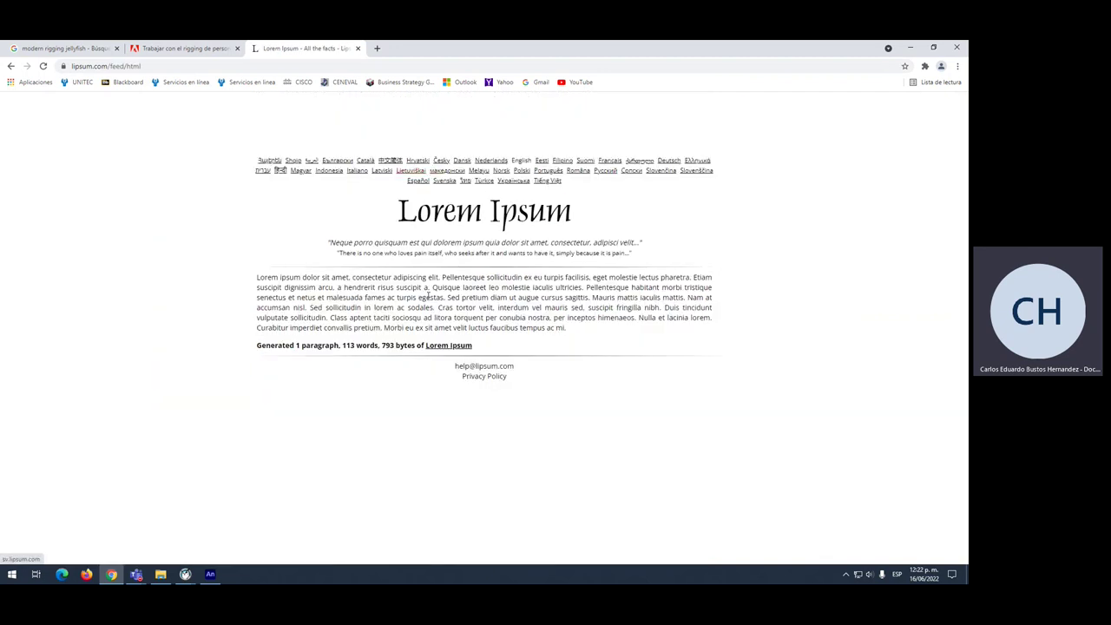
Step: Copy the first three sentences of the generated paragraph, switch to Animate and paste them into the text box below the "Pez" title
drag(252, 278, 427, 287)
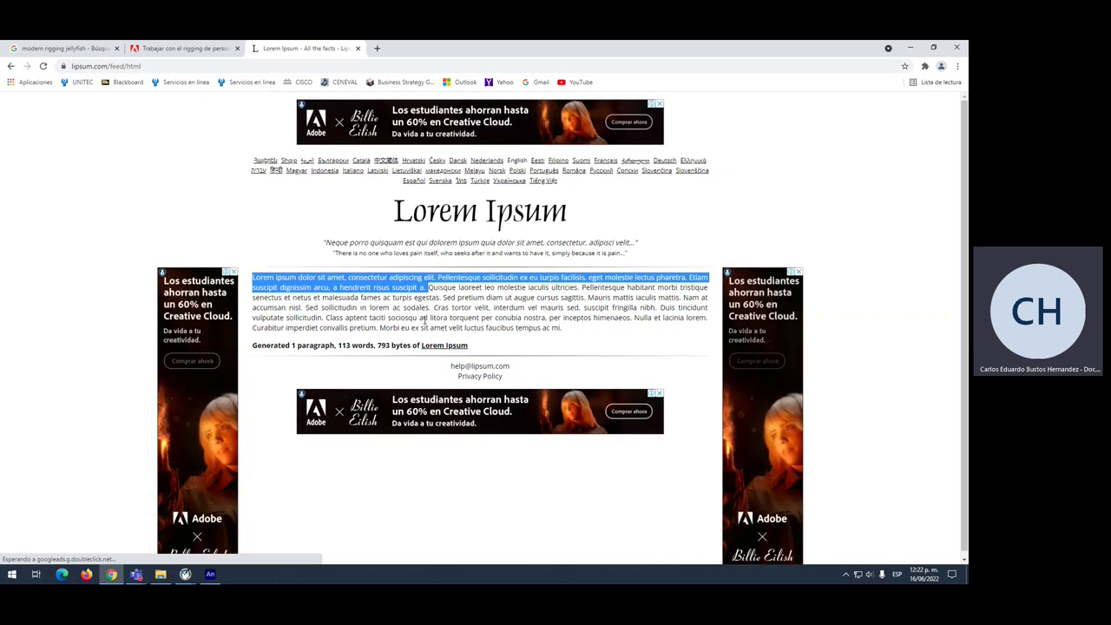
key(alt+Tab)
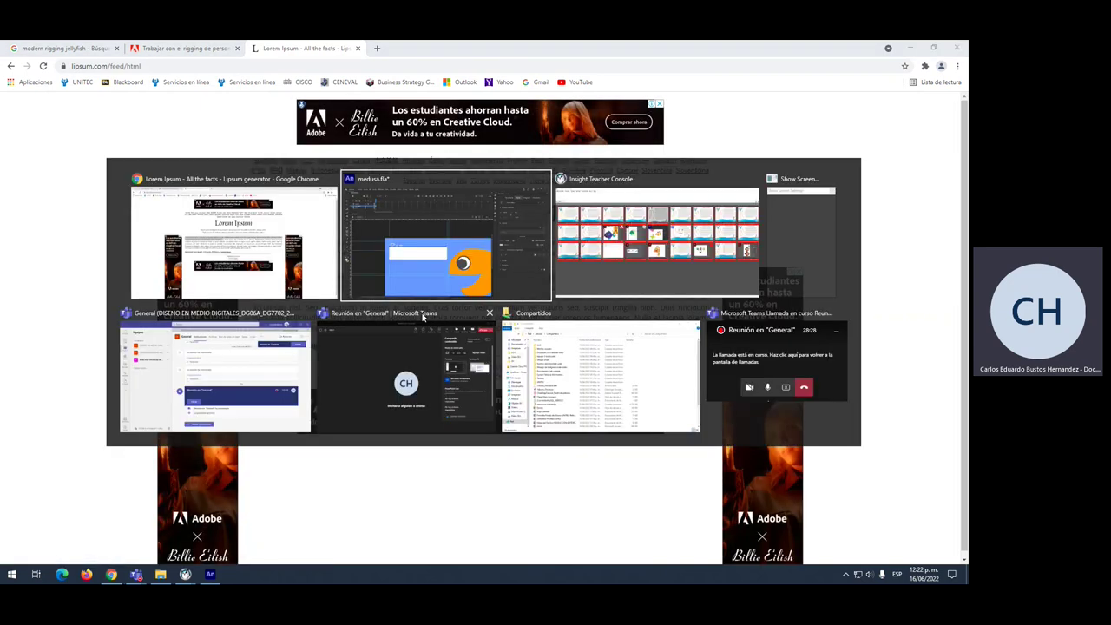
right_click(227, 363)
click(245, 390)
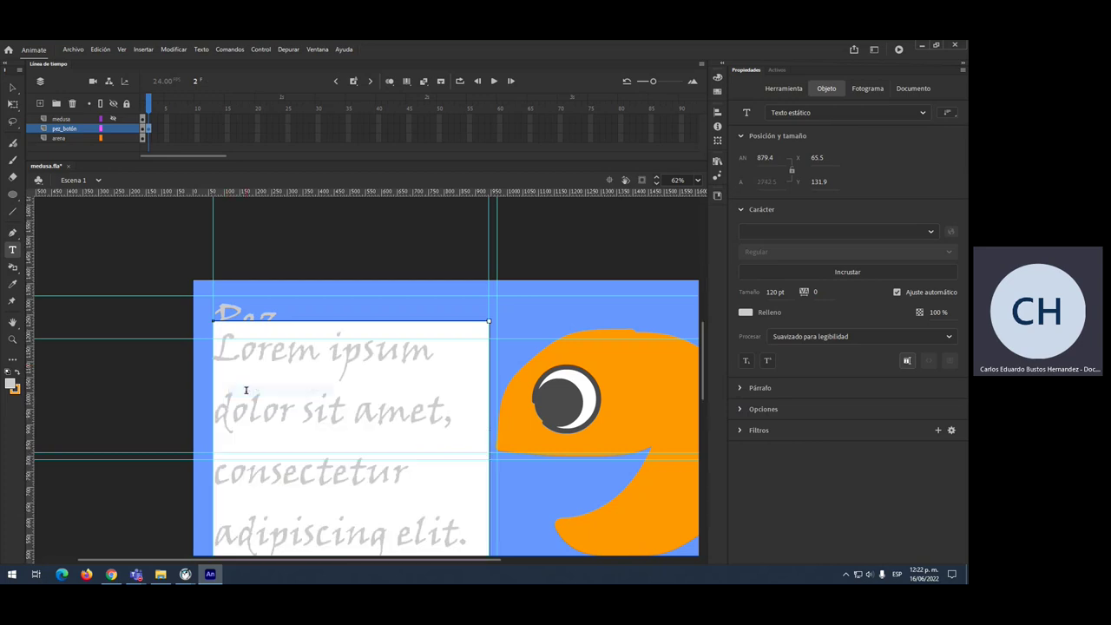
Step: Set the filler text to 48 pt and move its box below the "Pez" title, to about Y 228
key(ctrl+a)
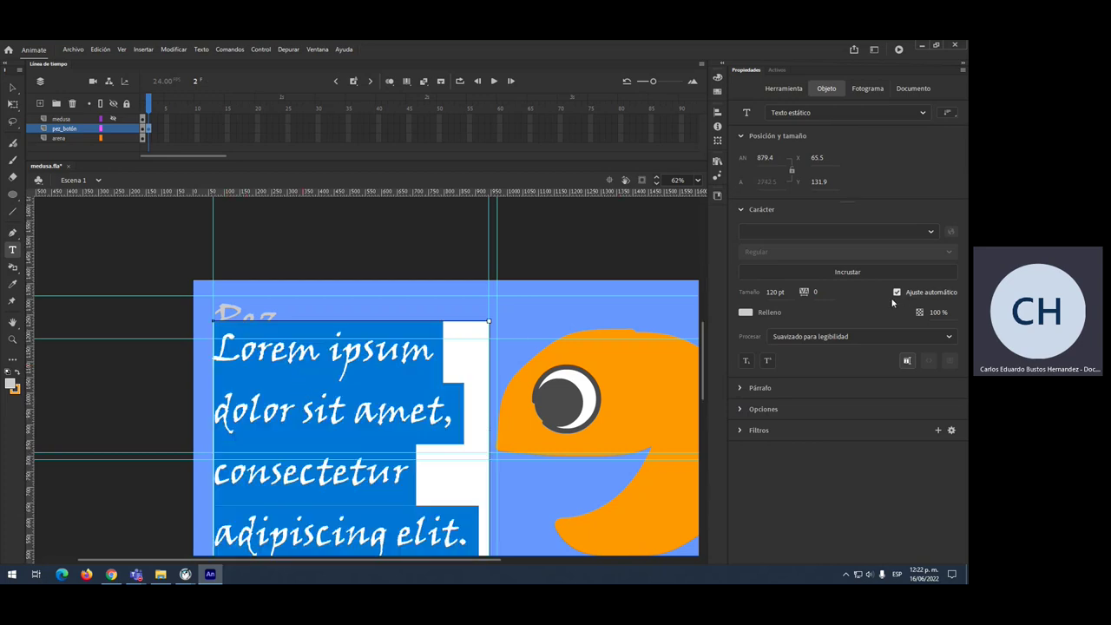
click(776, 293)
text(8)
key(Return)
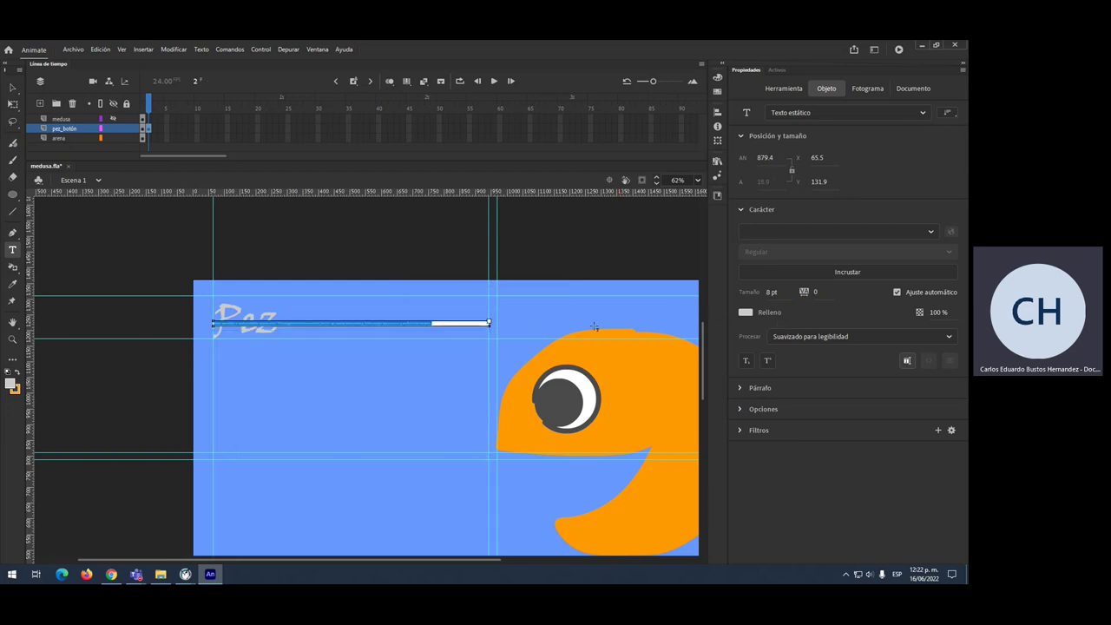
drag(771, 293, 808, 293)
click(774, 293)
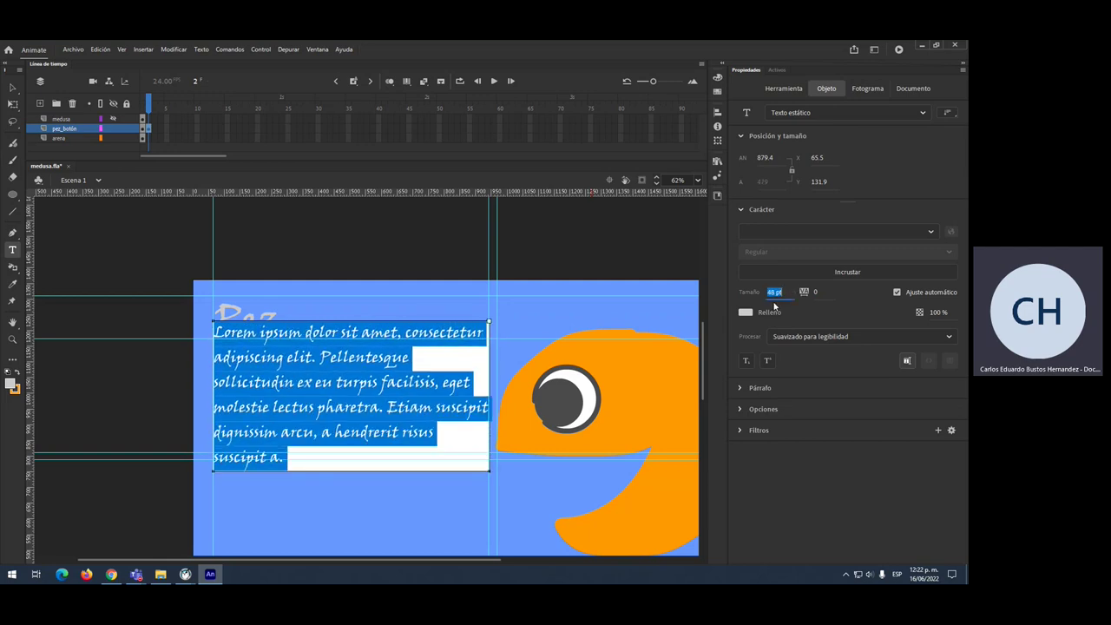
click(12, 88)
drag(251, 387, 250, 412)
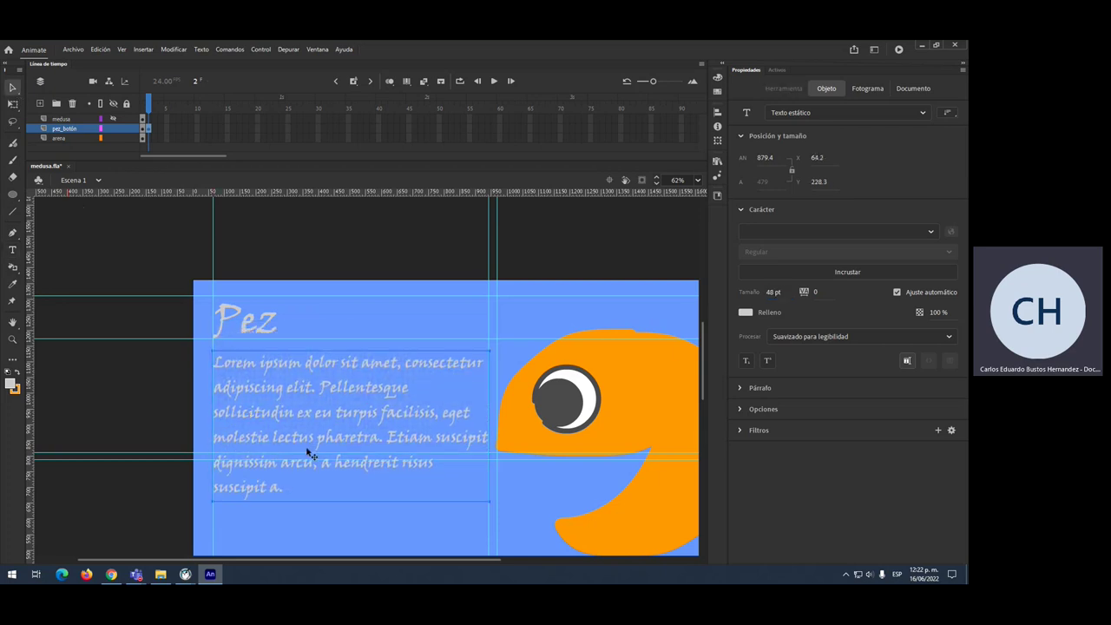
Step: Change the whole filler text to the Arial font and move its box down to about Y 279
scroll(295, 400, down, 2)
scroll(282, 356, up, 1)
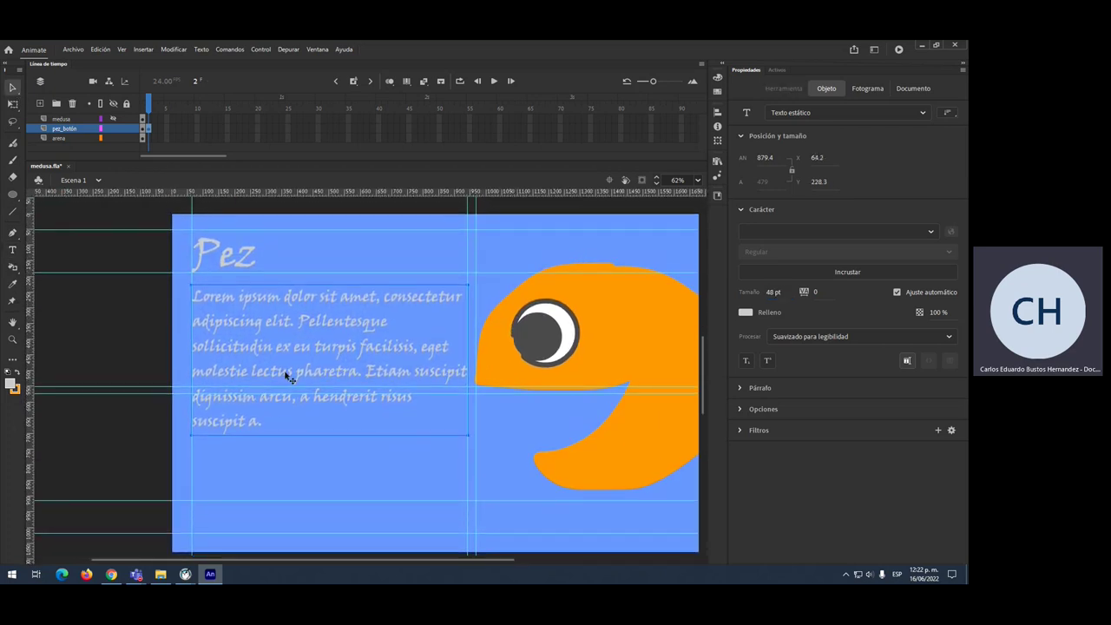
double_click(264, 425)
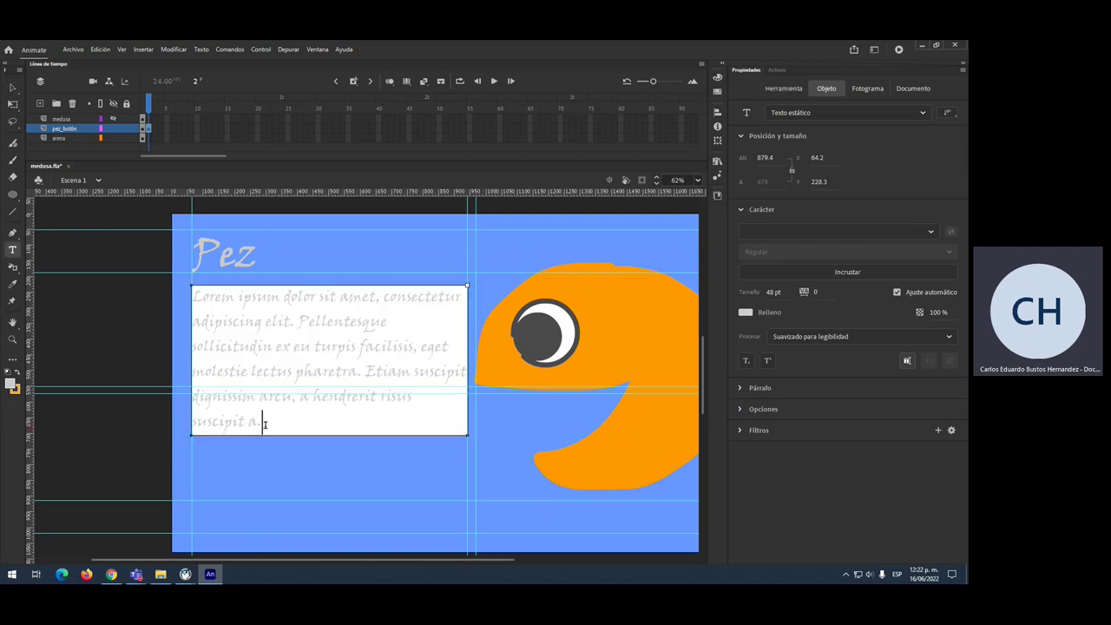
shift+click(196, 304)
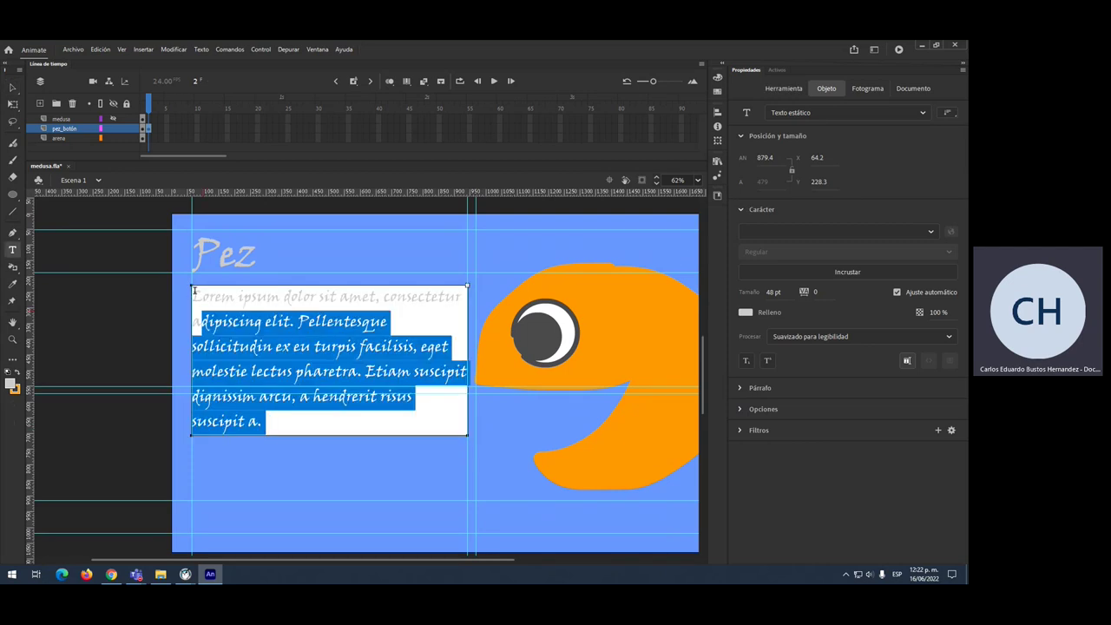
shift+click(193, 295)
click(932, 232)
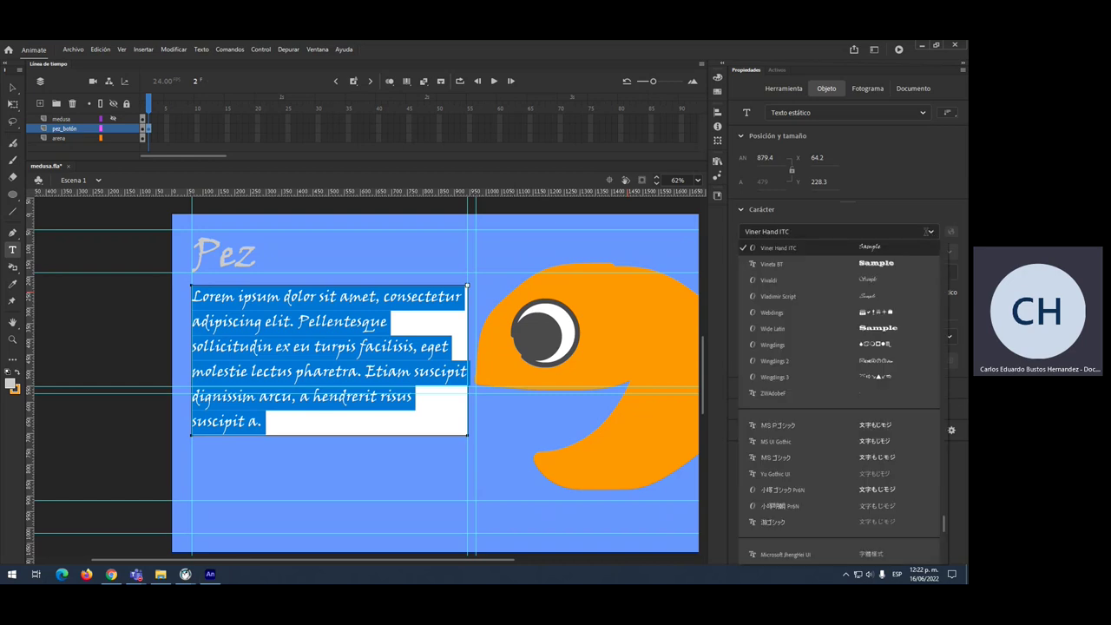
key(End)
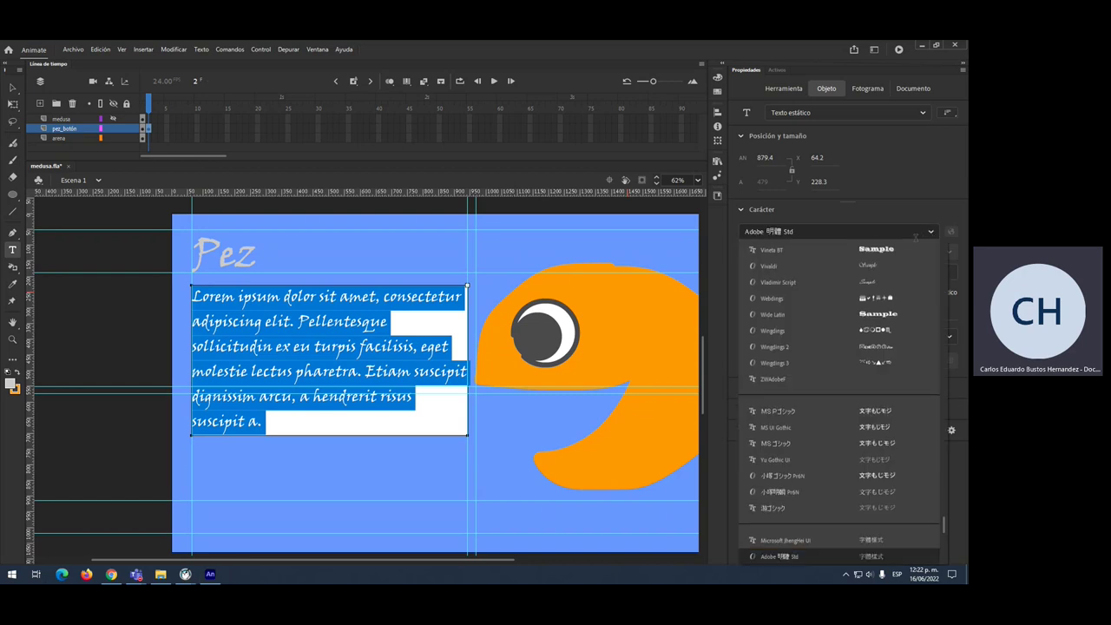
scroll(821, 288, down, 5)
scroll(821, 295, down, 8)
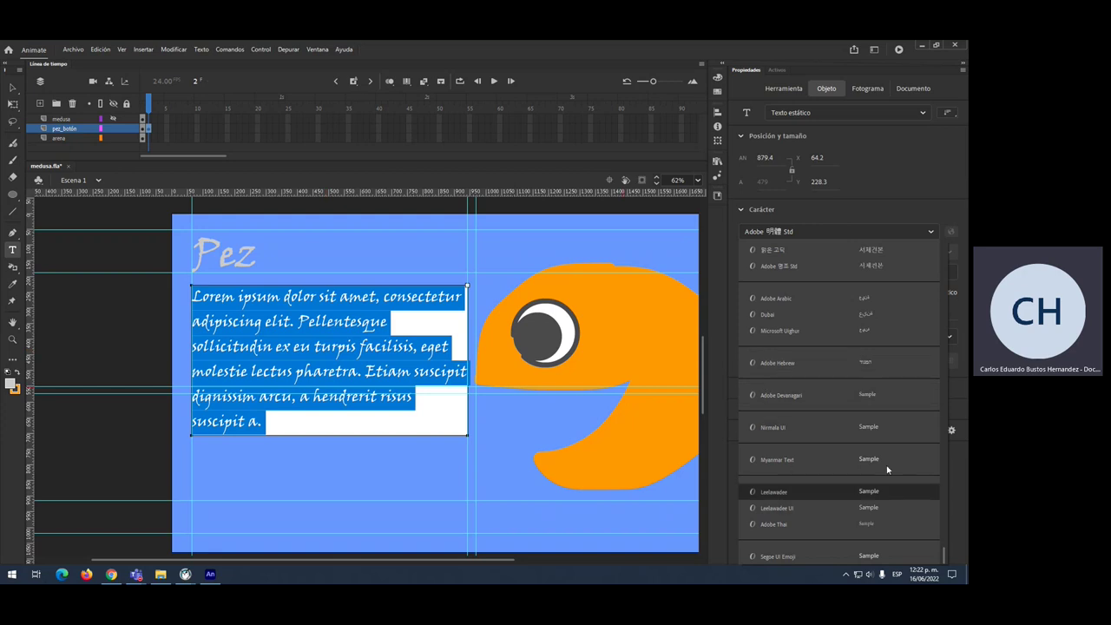
drag(944, 556, 940, 252)
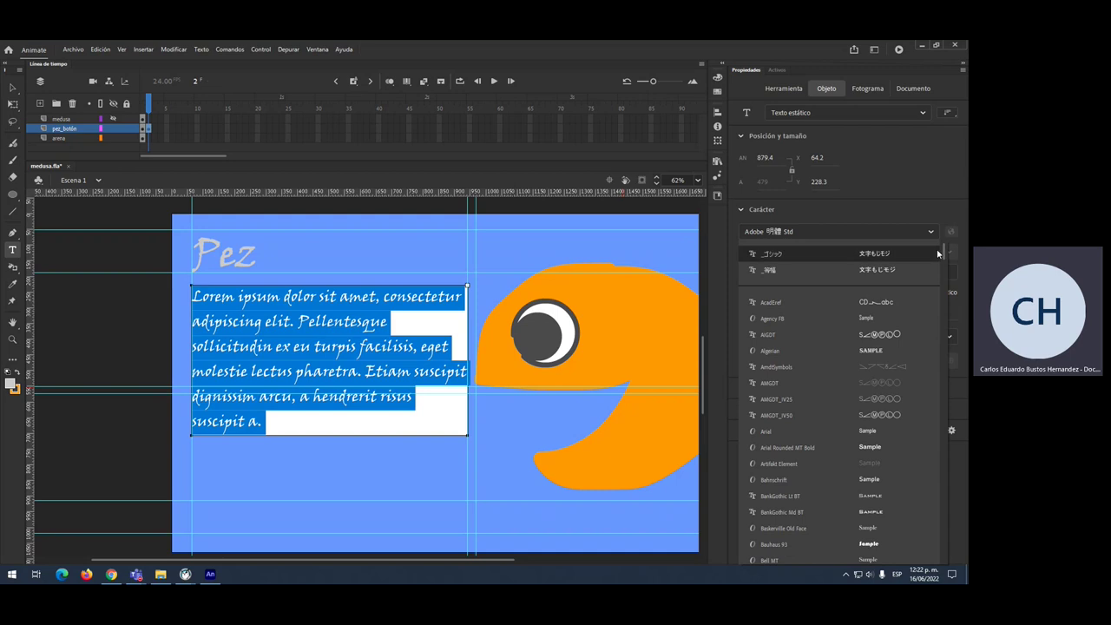
click(771, 433)
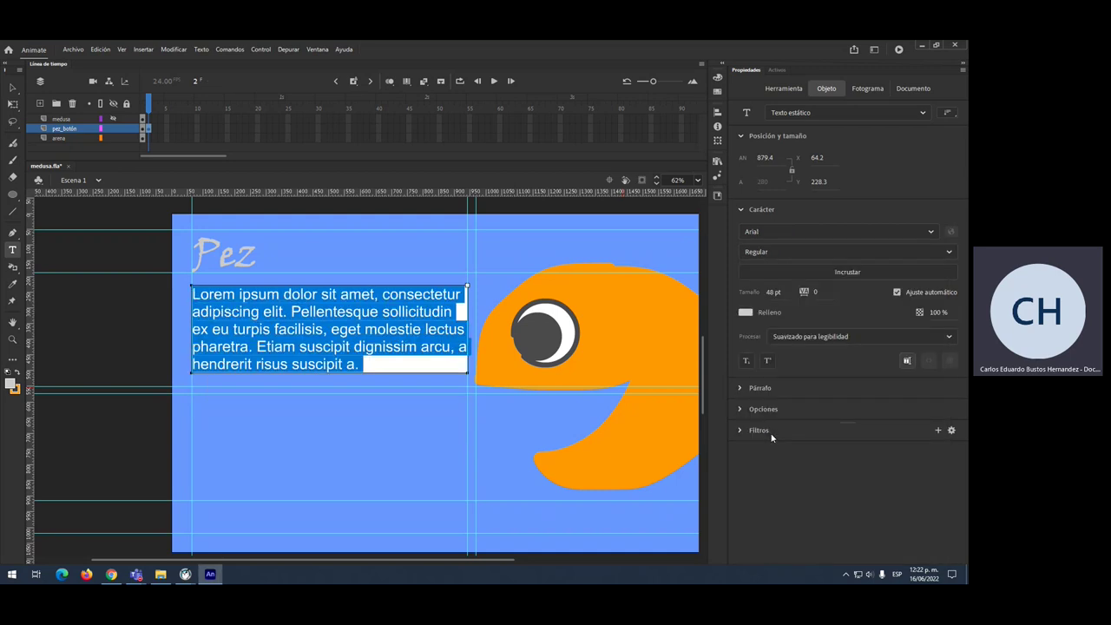
click(11, 87)
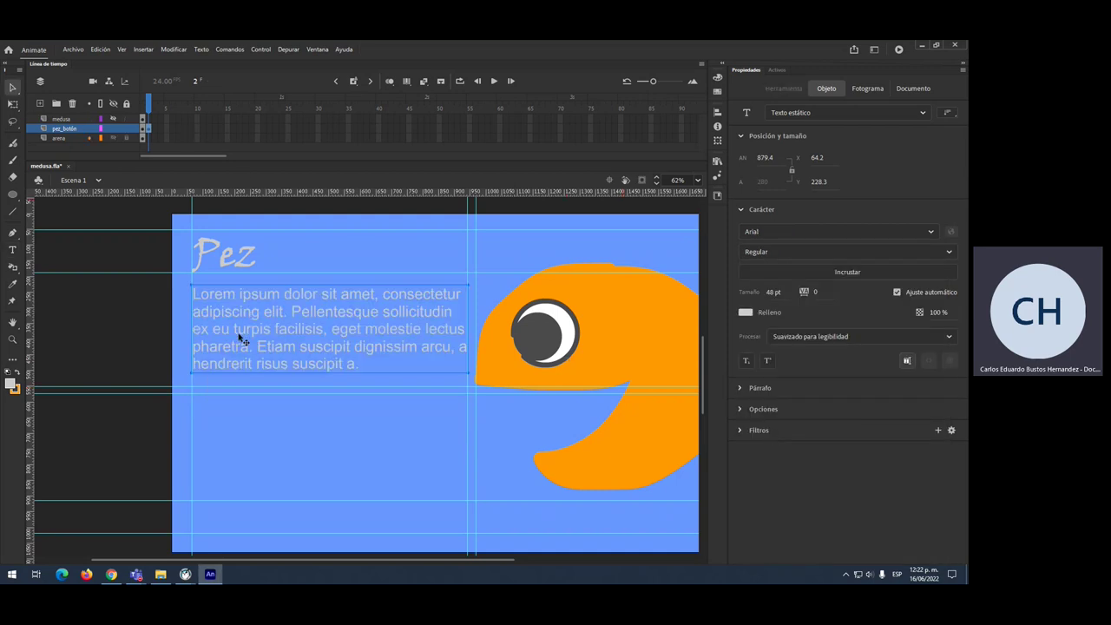
drag(242, 340, 243, 355)
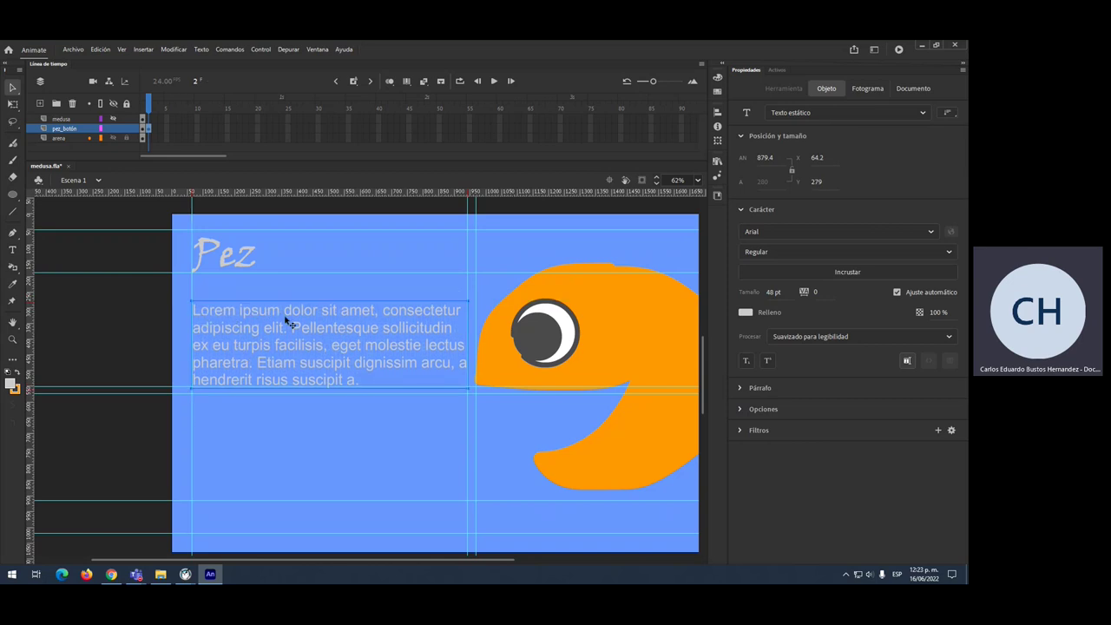
Step: Give the whole filler text a white fill and deselect it
double_click(365, 364)
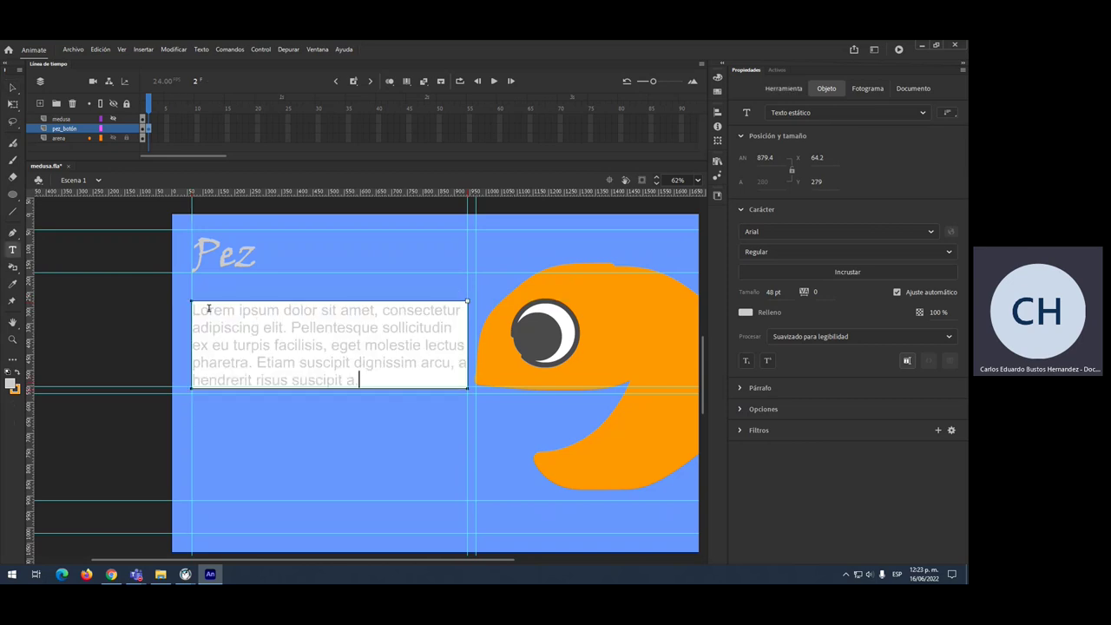
key(ctrl+a)
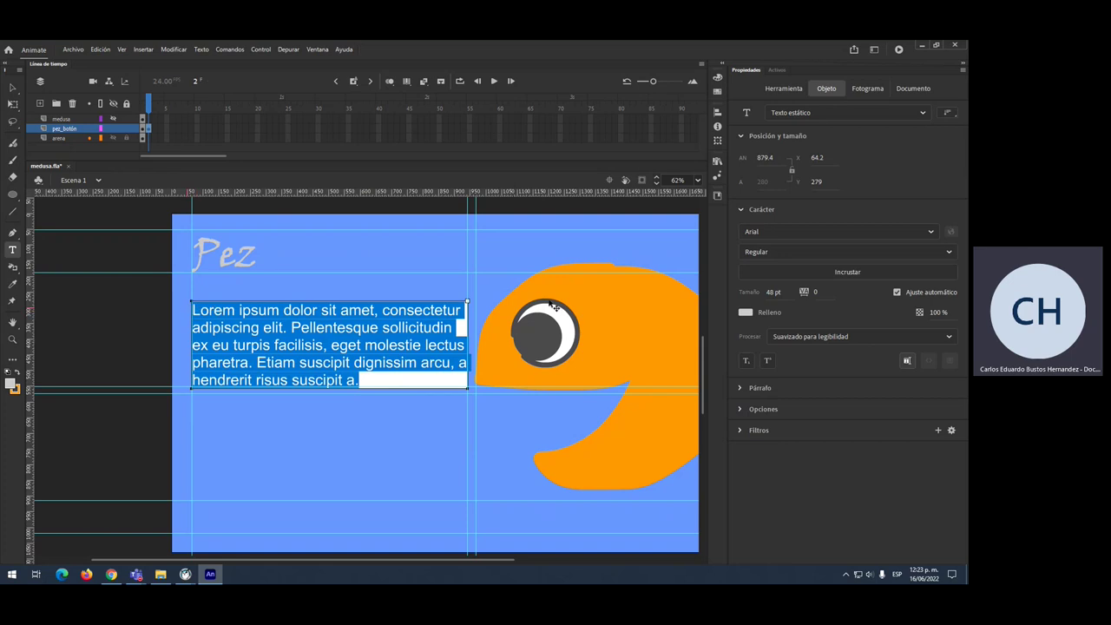
click(746, 313)
click(772, 380)
click(12, 88)
click(114, 270)
Step: Add the text "Menú" between the two lowest horizontal guides, close to the left margin guide
scroll(267, 380, down, 3)
scroll(217, 335, up, 3)
scroll(214, 362, down, 3)
click(12, 249)
click(199, 424)
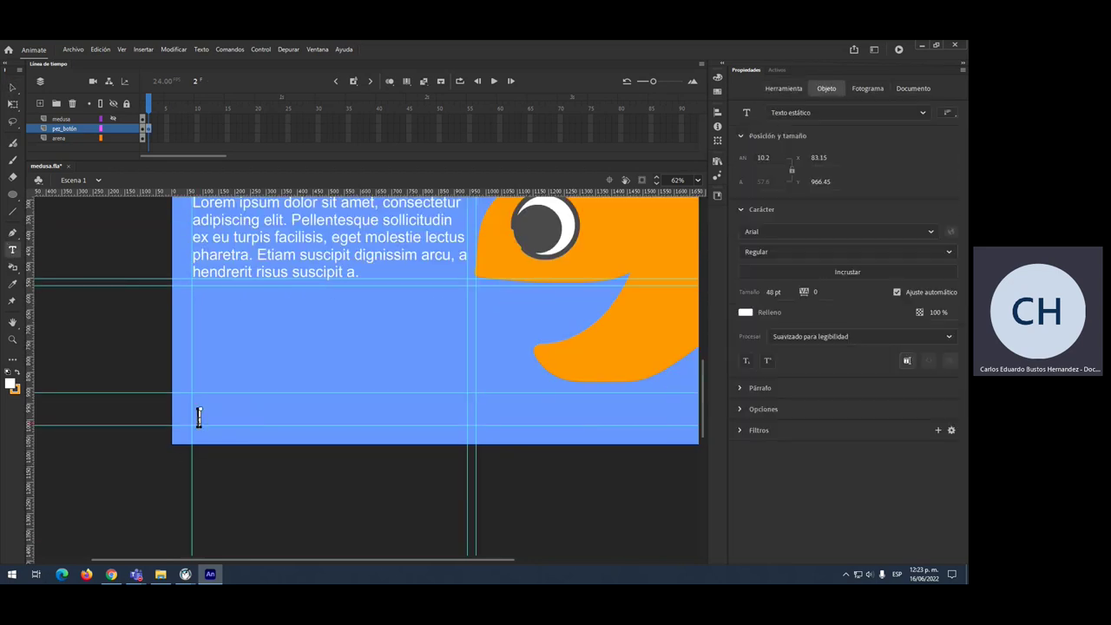
text(Men)
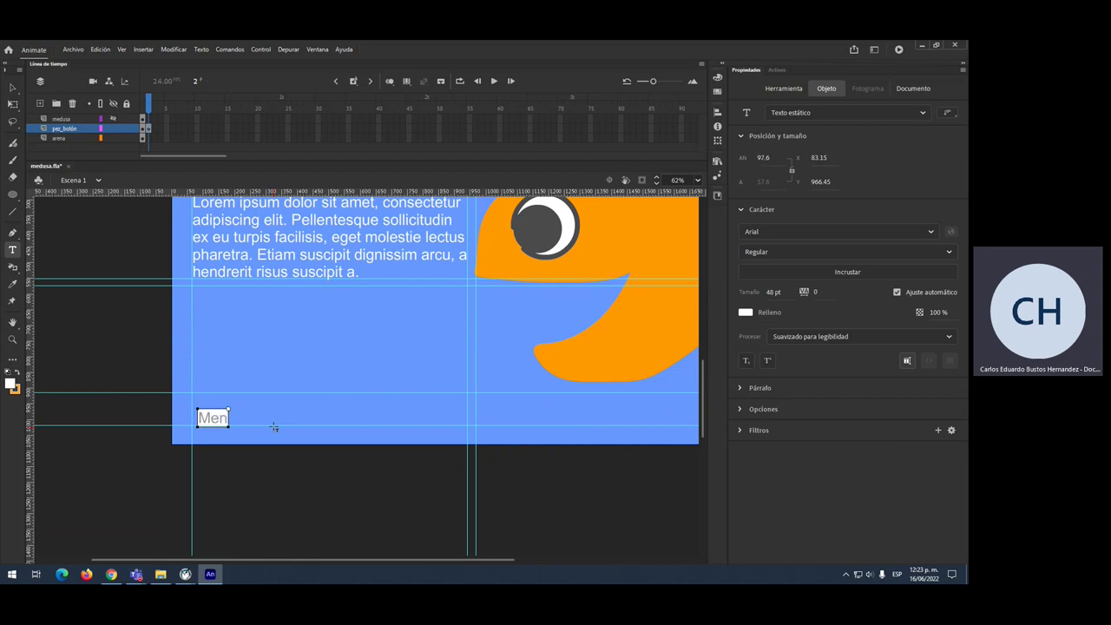
text(ú)
Step: Give the "Menú" text a dark orange fill
key(ctrl+a)
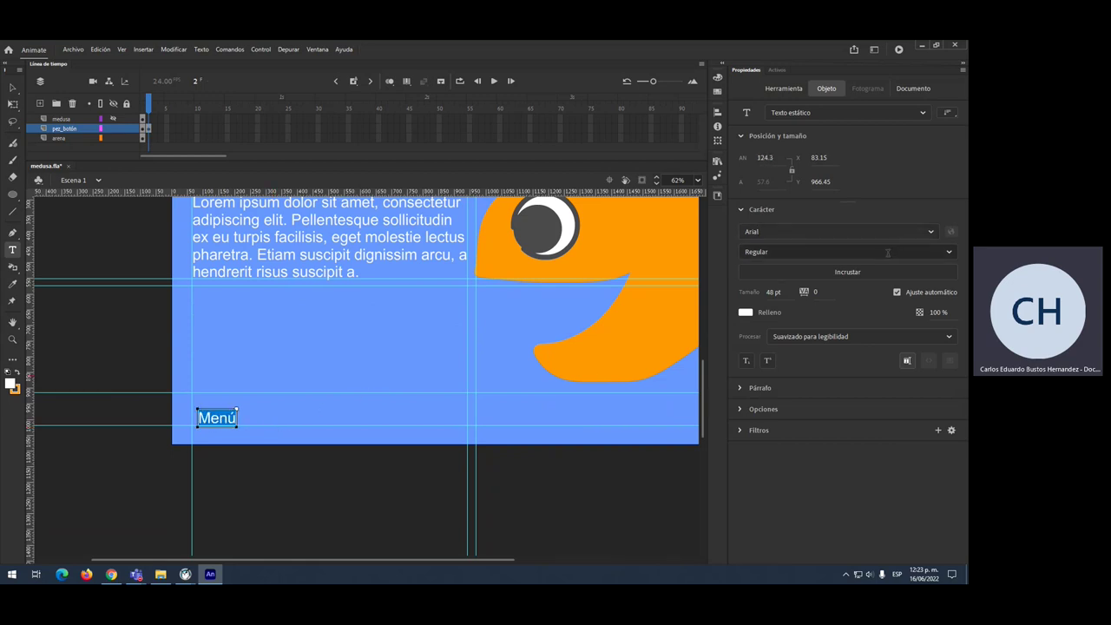
click(745, 312)
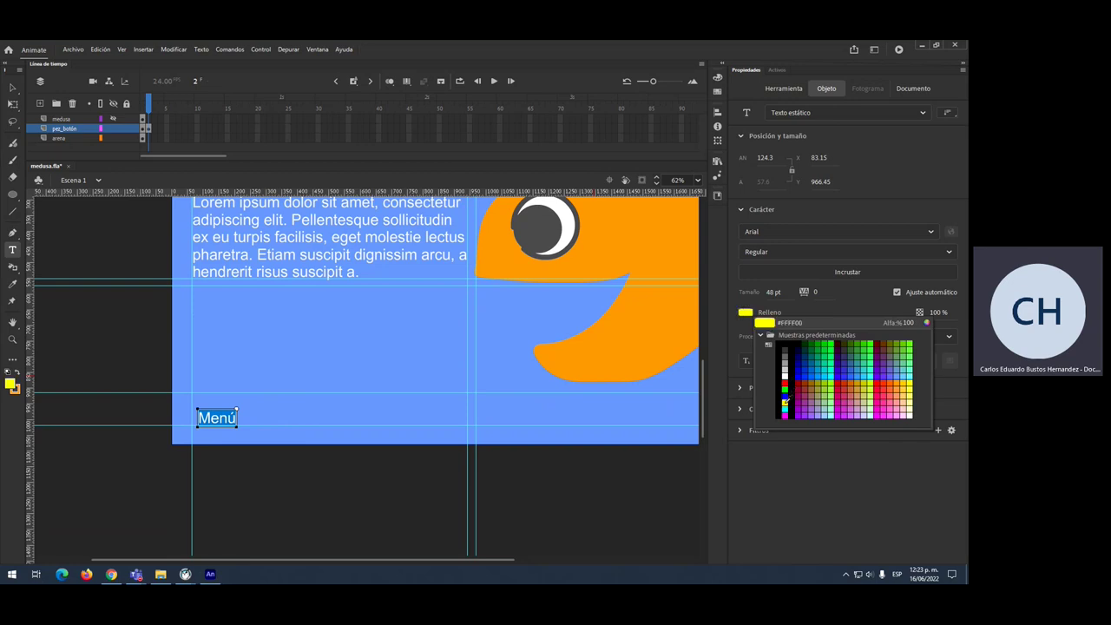
click(889, 382)
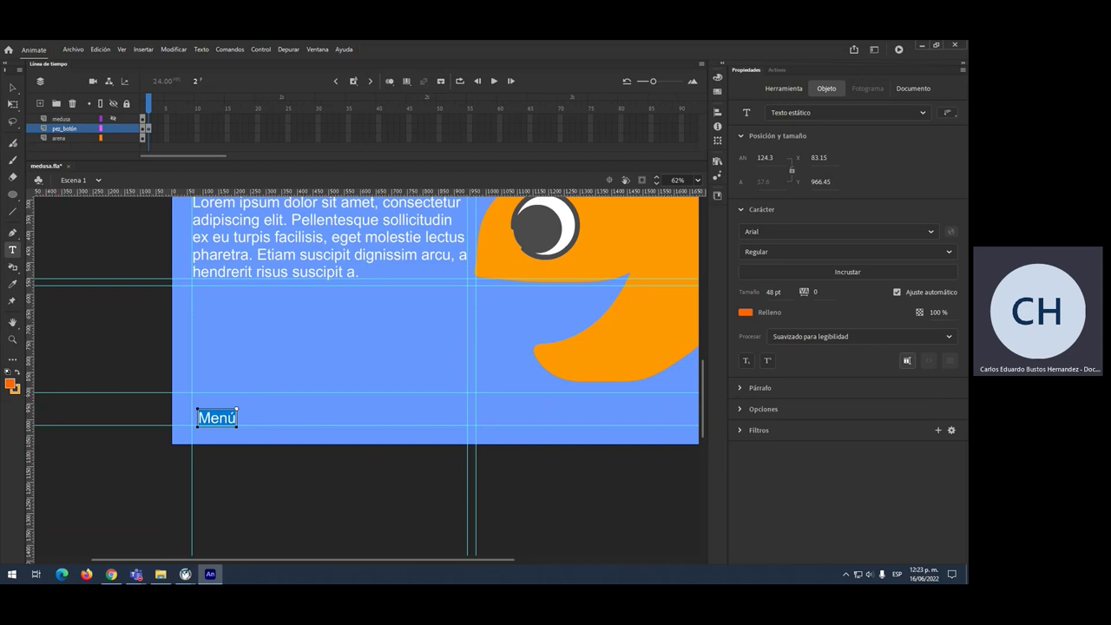
click(9, 89)
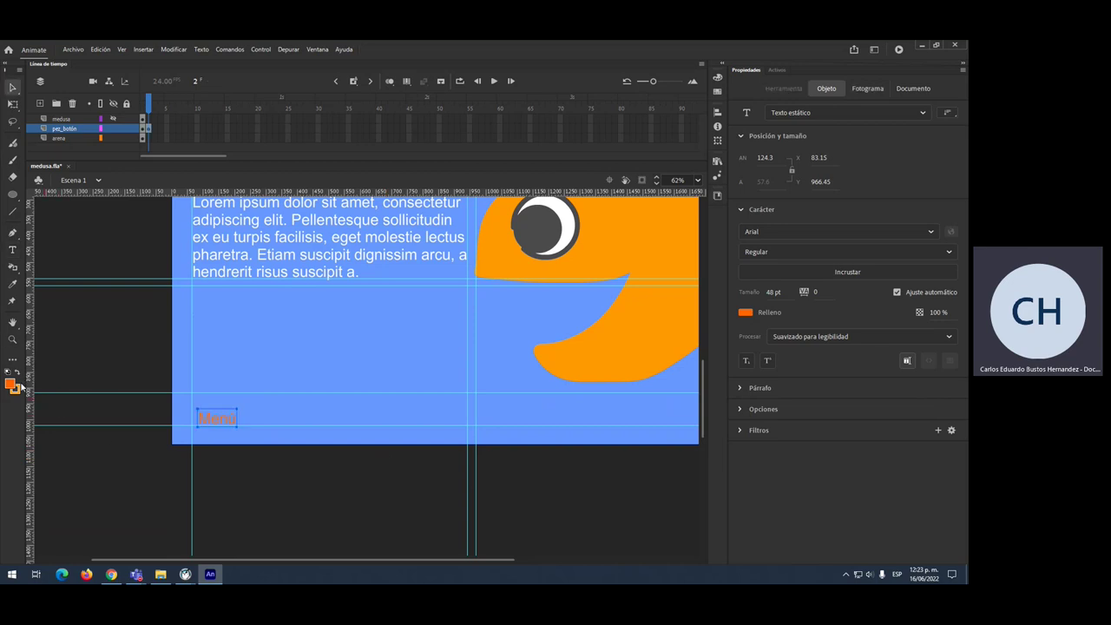
click(14, 388)
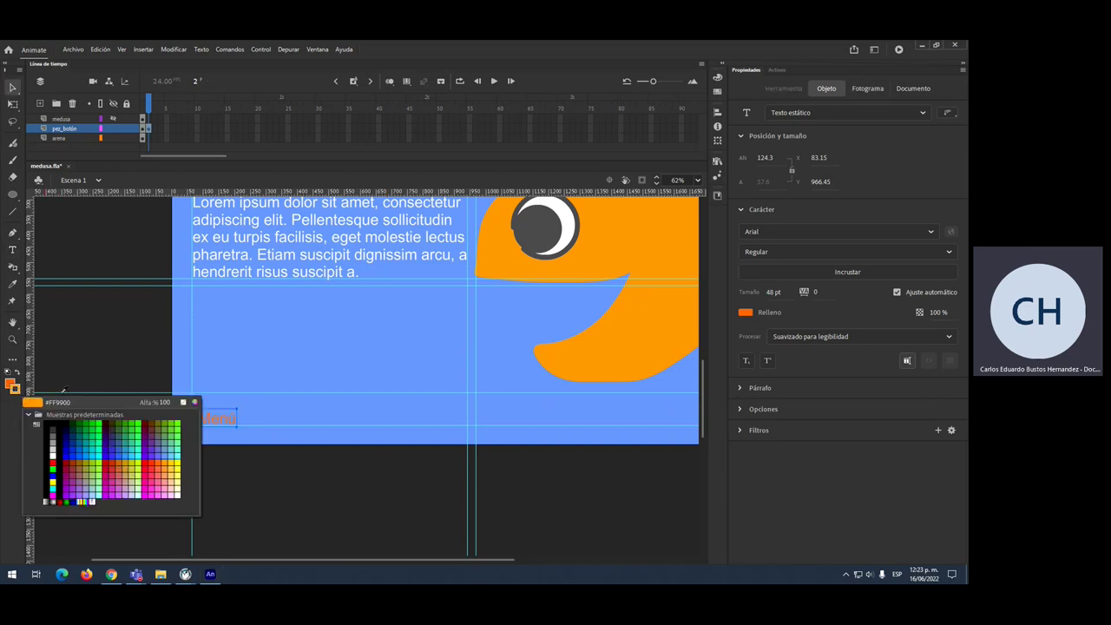
key(Escape)
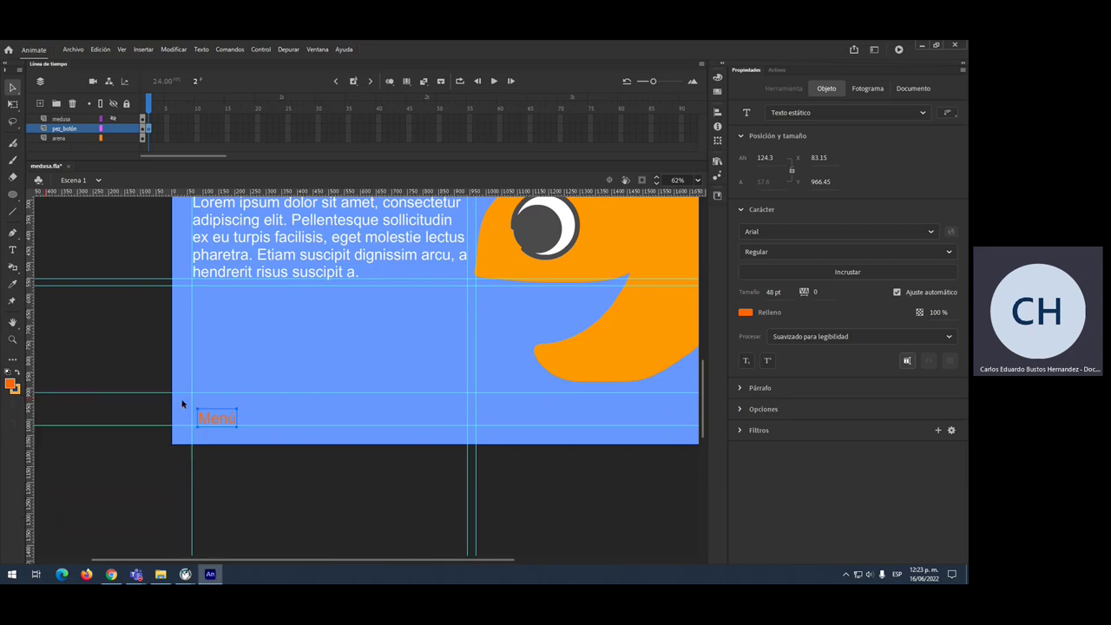
double_click(223, 420)
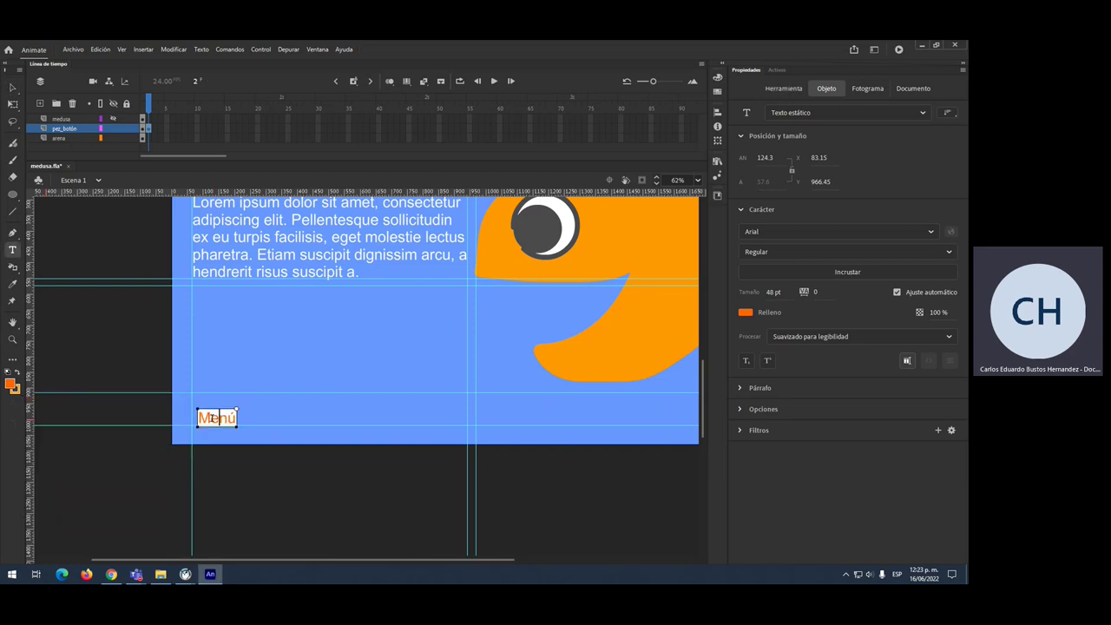
click(12, 88)
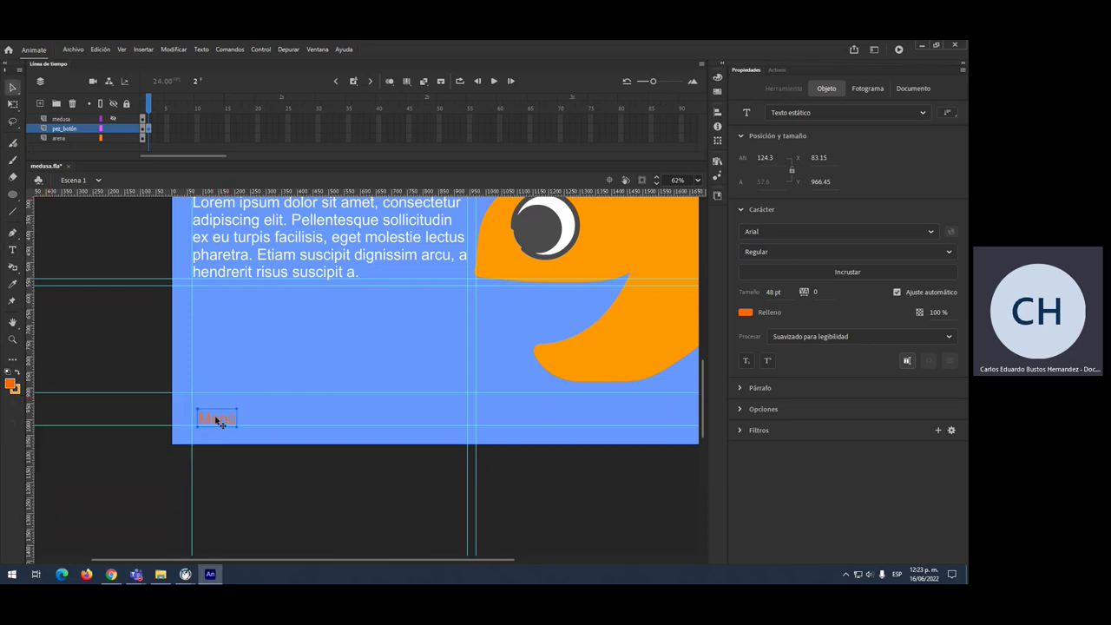
Step: Align the "Menú" text with the left margin guide and convert it into a button symbol named "menu"
drag(220, 419, 210, 420)
key(F8)
text(menu)
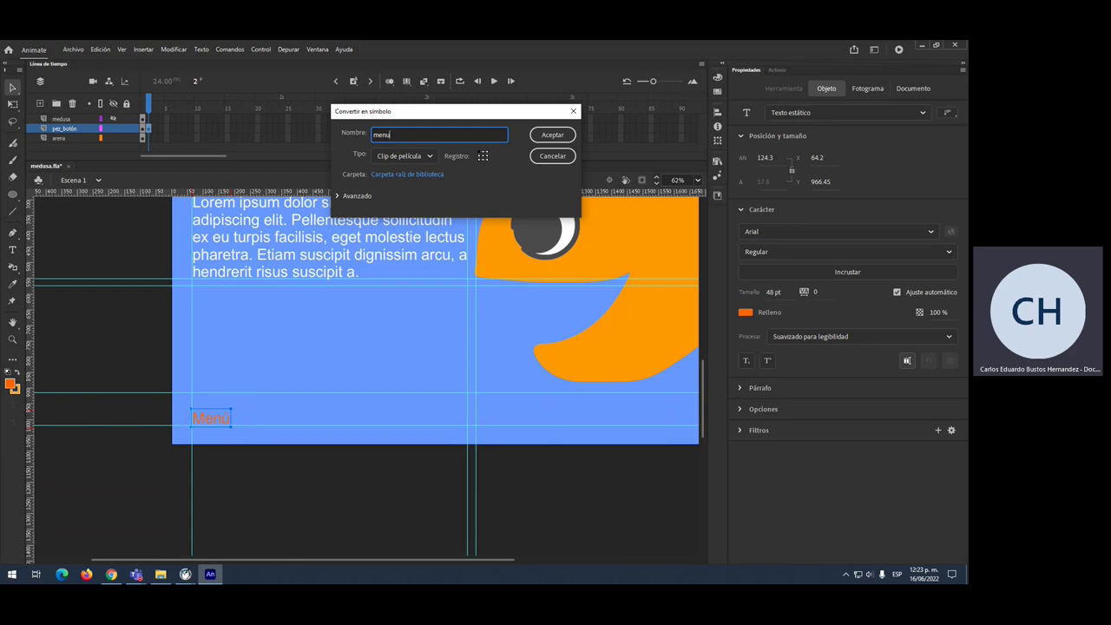
click(420, 162)
click(392, 186)
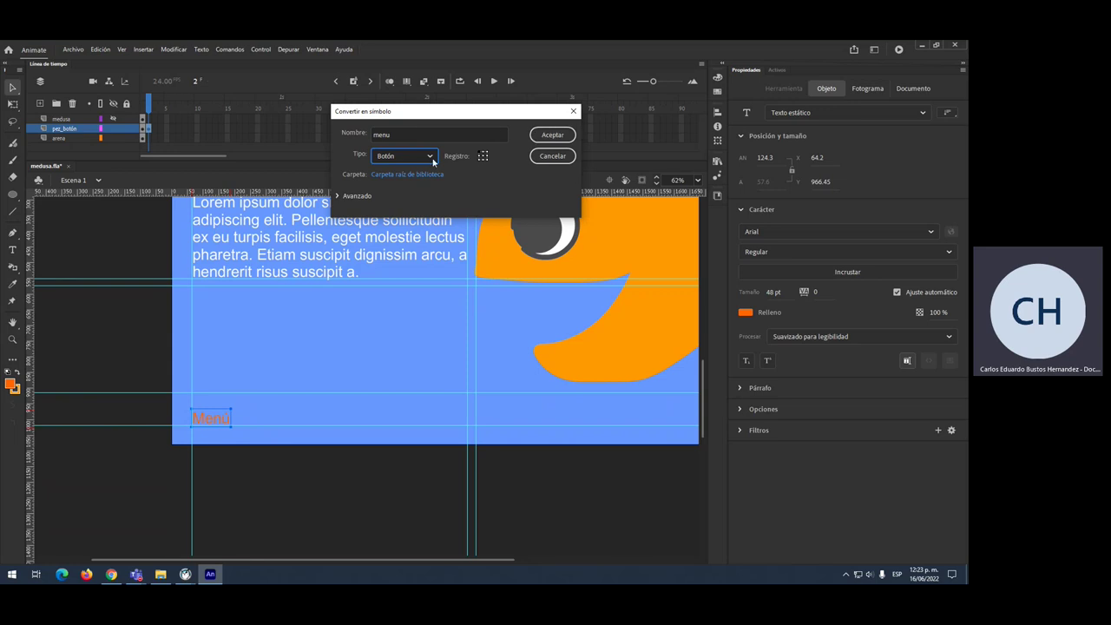
click(549, 137)
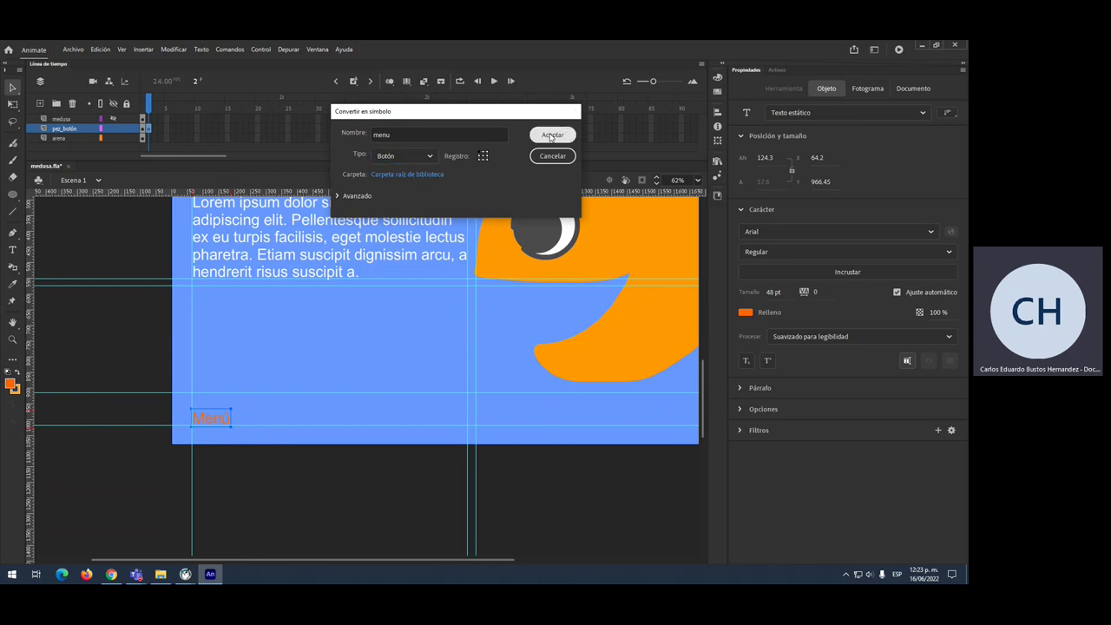
Step: Inside the menu button, add an over-state keyframe and convert its "Menú" text into a movie clip named "menu_brinca"
double_click(222, 422)
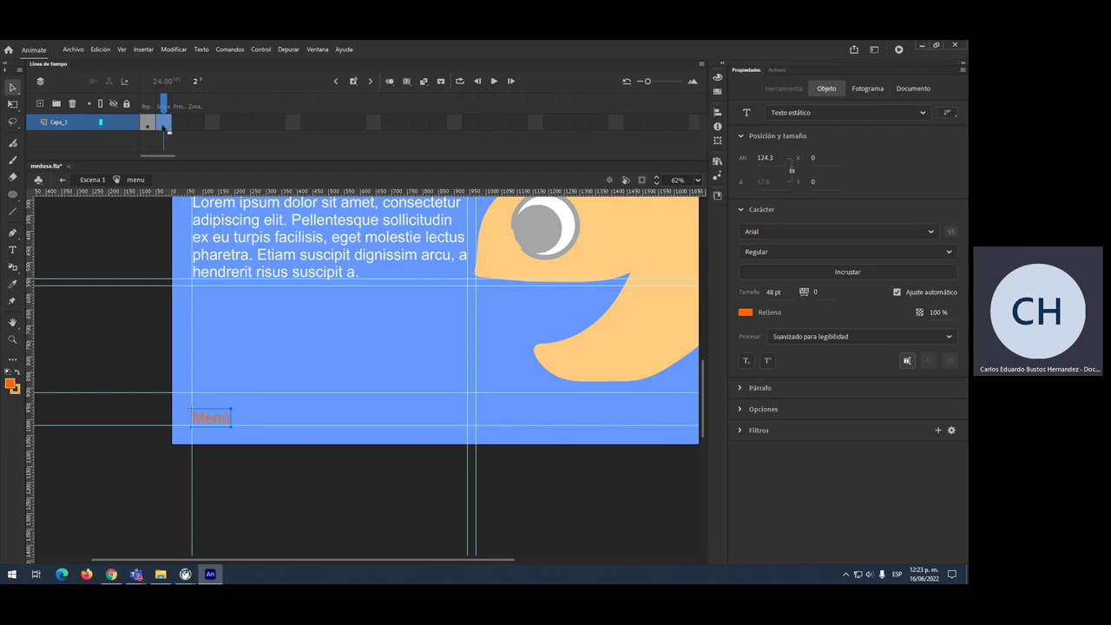
click(216, 422)
key(F8)
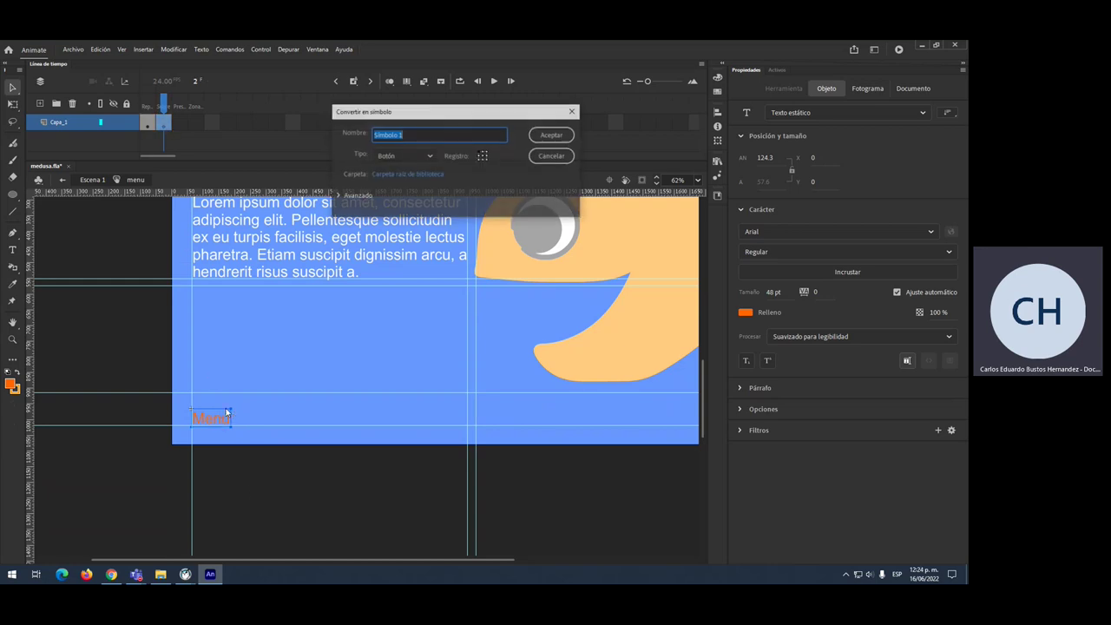
text(menu_brinca)
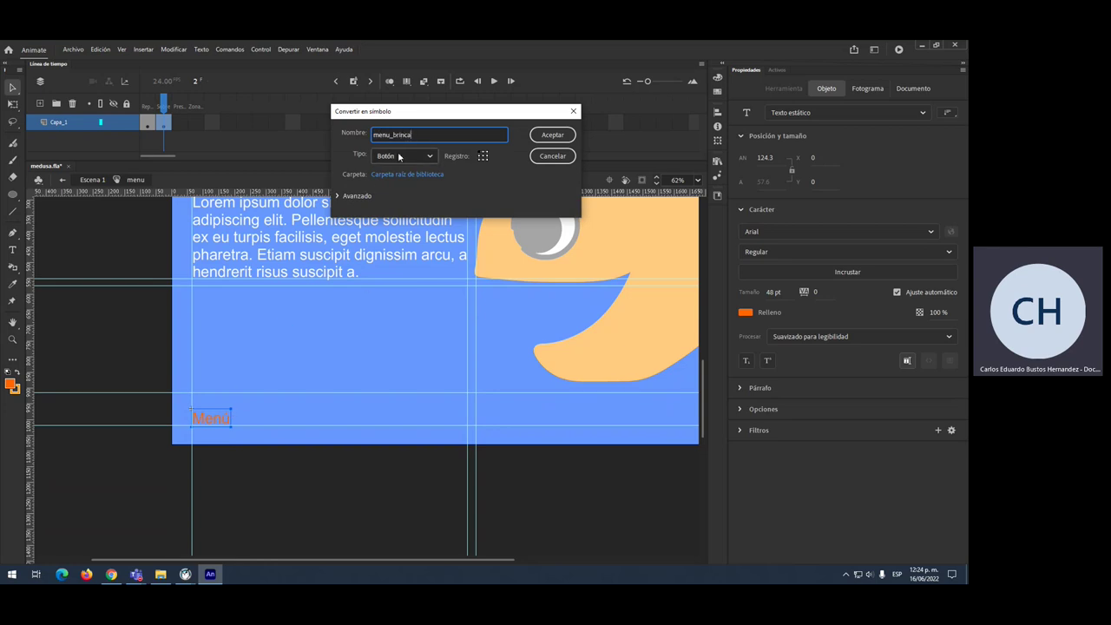
click(401, 156)
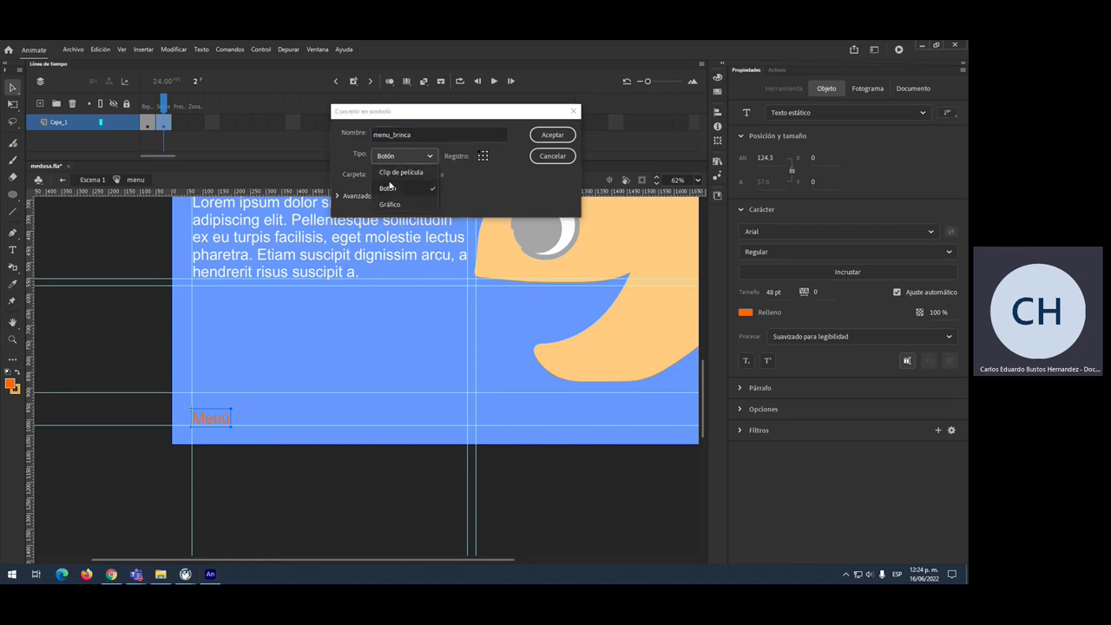
click(397, 172)
click(552, 135)
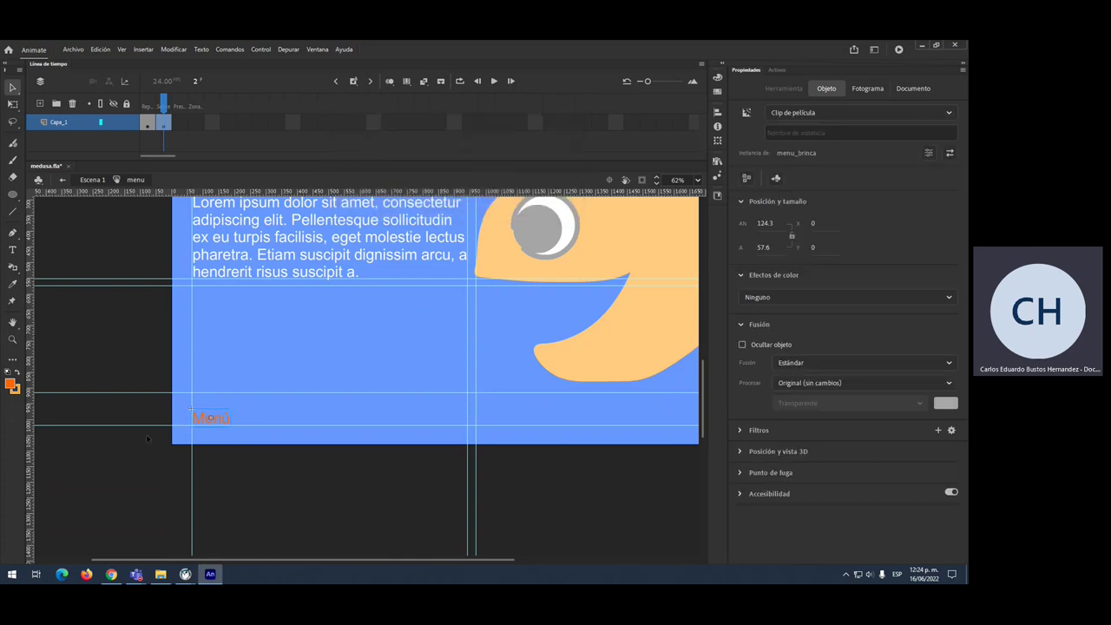
Step: Open the menu_brinca clip for editing and create a classic tween on its "Menú" text layer
double_click(228, 423)
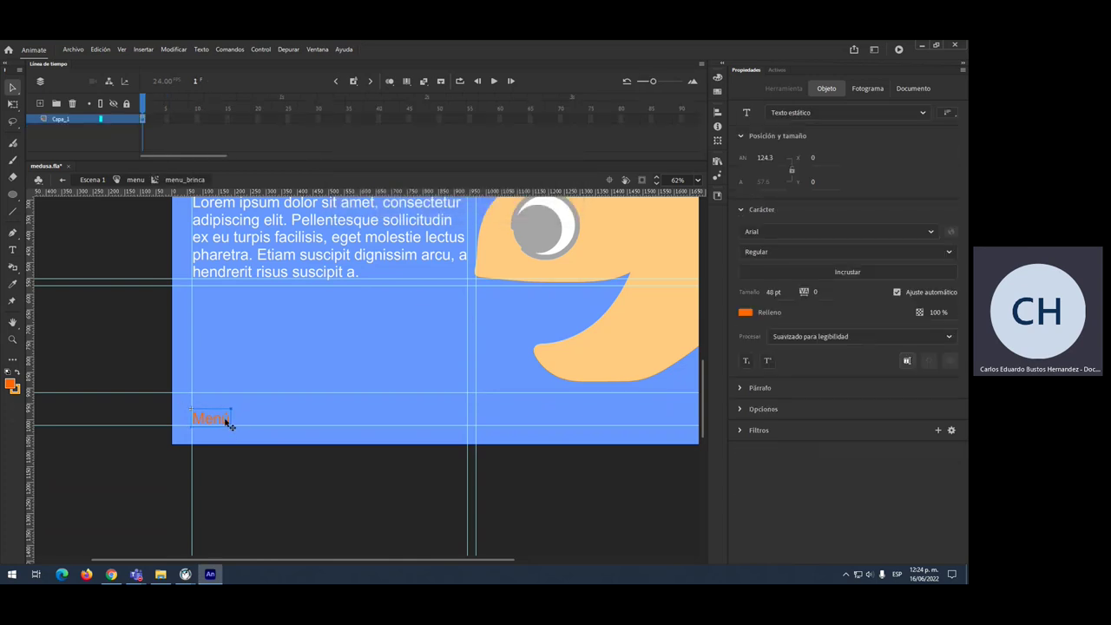
key(ctrl+4)
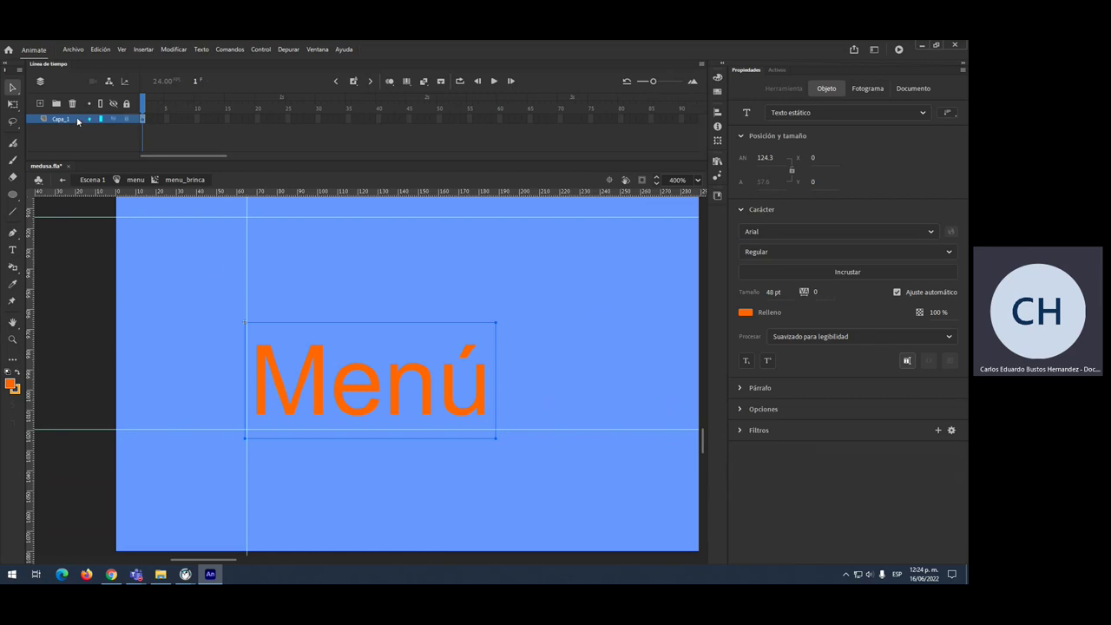
click(143, 120)
right_click(144, 121)
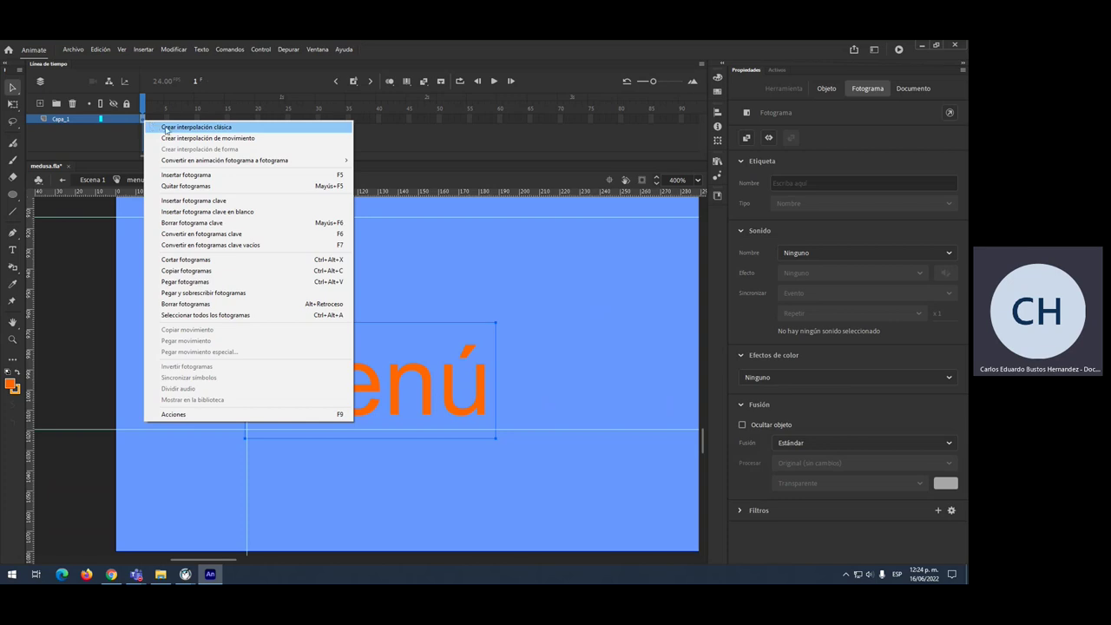
click(169, 129)
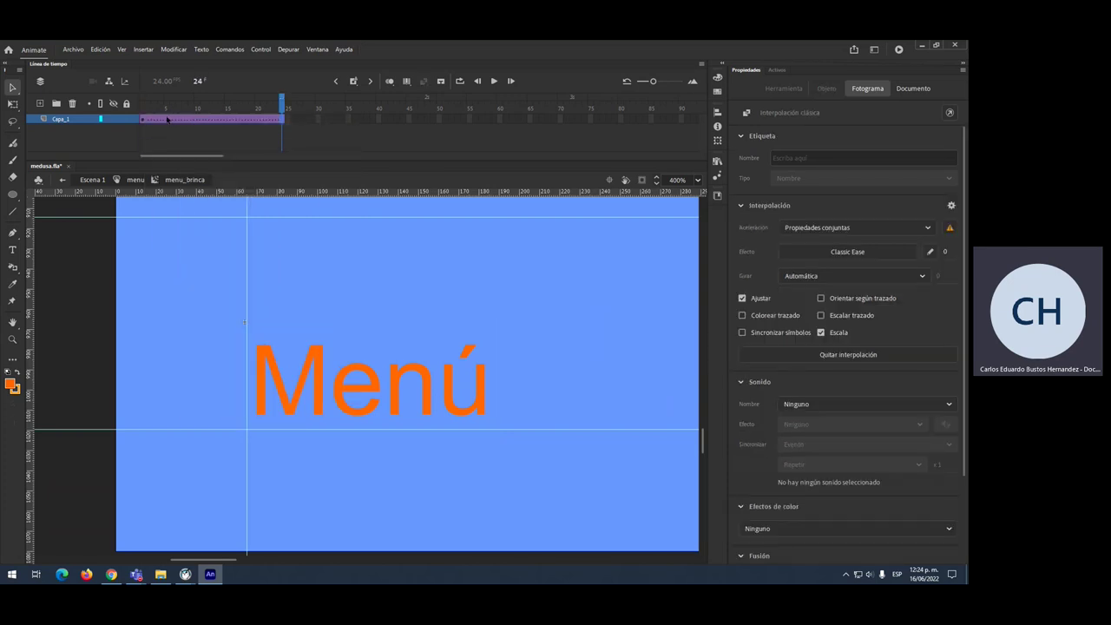
Step: Insert a keyframe at frame 5 and place a horizontal guide along the baseline of the "Menú" text
click(168, 119)
key(F6)
click(327, 342)
key(q)
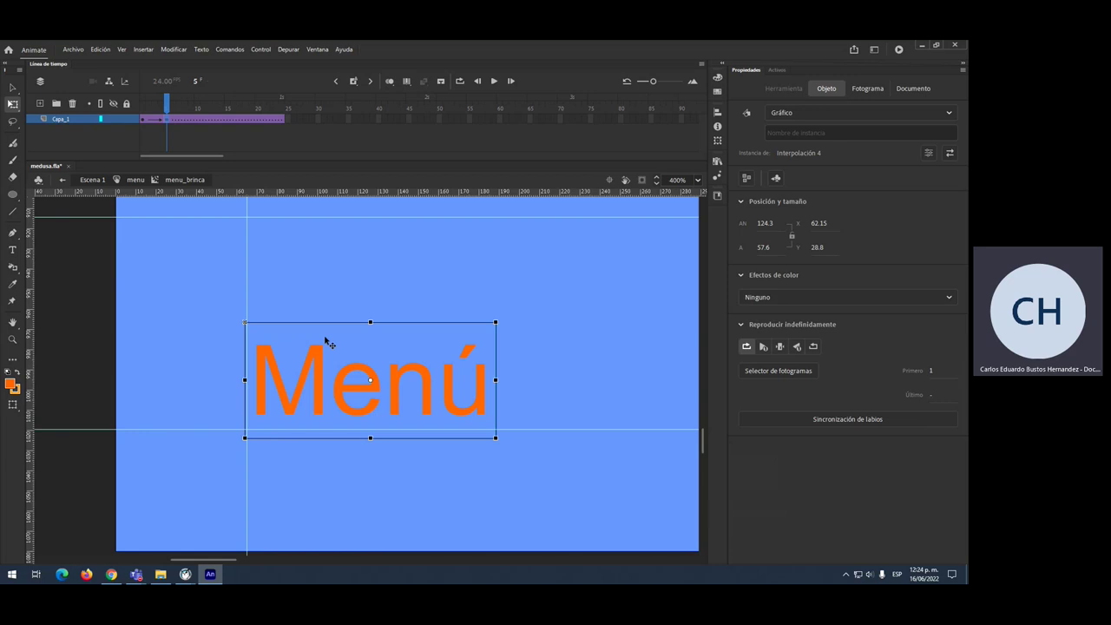
drag(359, 190, 362, 413)
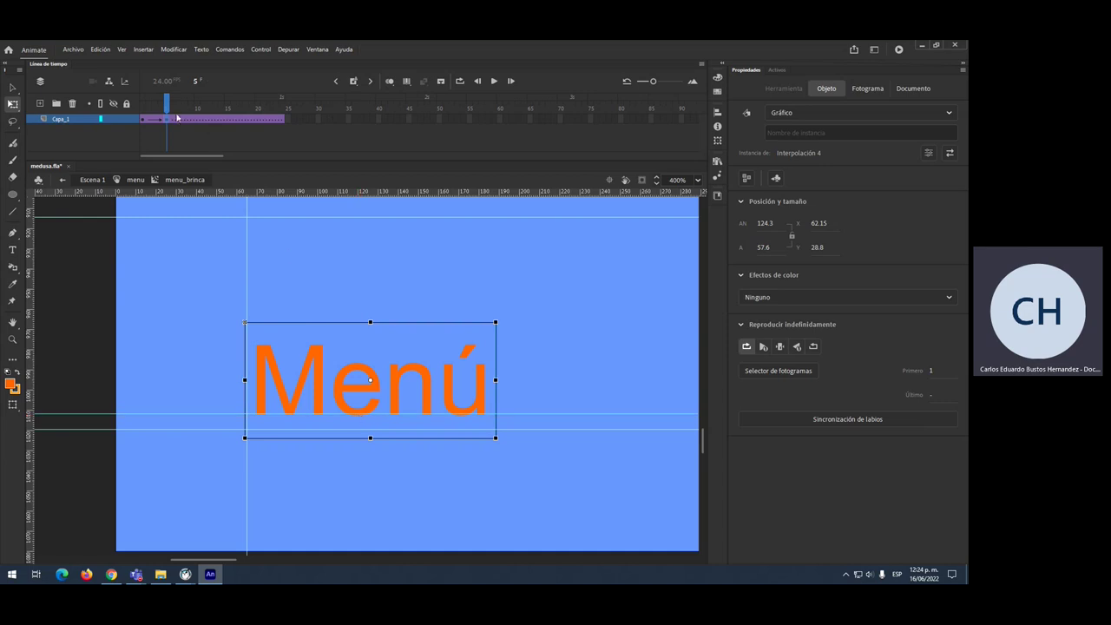
mouse_move(162, 106)
mouse_down()
mouse_move(142, 105)
mouse_move(168, 104)
mouse_up()
Step: Squash the "Menú" text at frame 5 to about 135.3 wide by 36.1 high, resting its letters on the baseline guide
click(346, 317)
click(367, 382)
drag(371, 323, 369, 366)
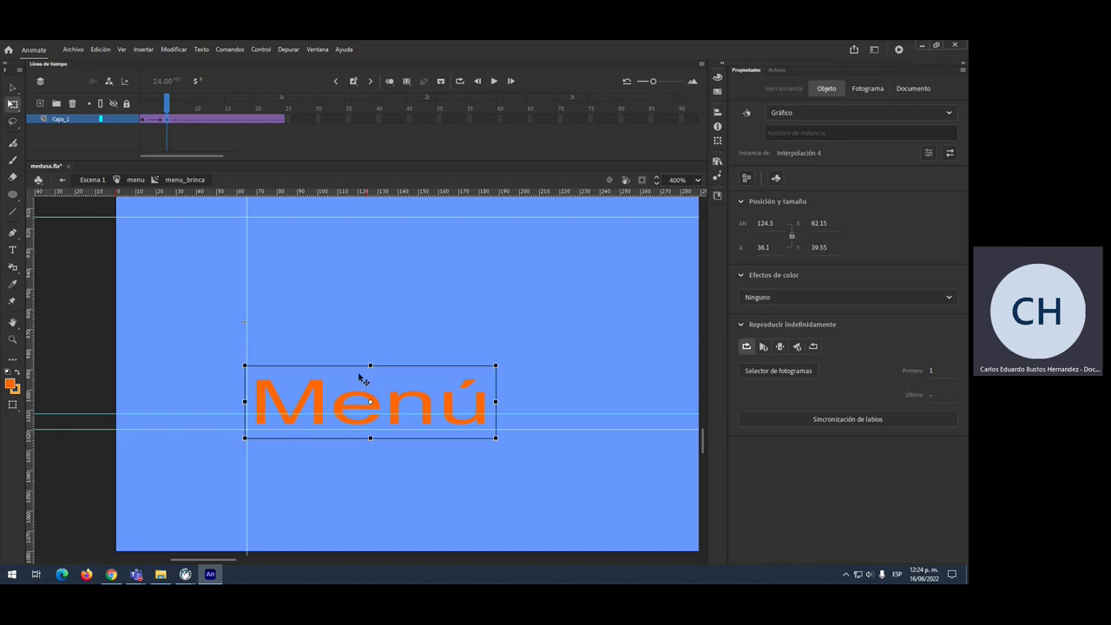
drag(339, 406, 339, 395)
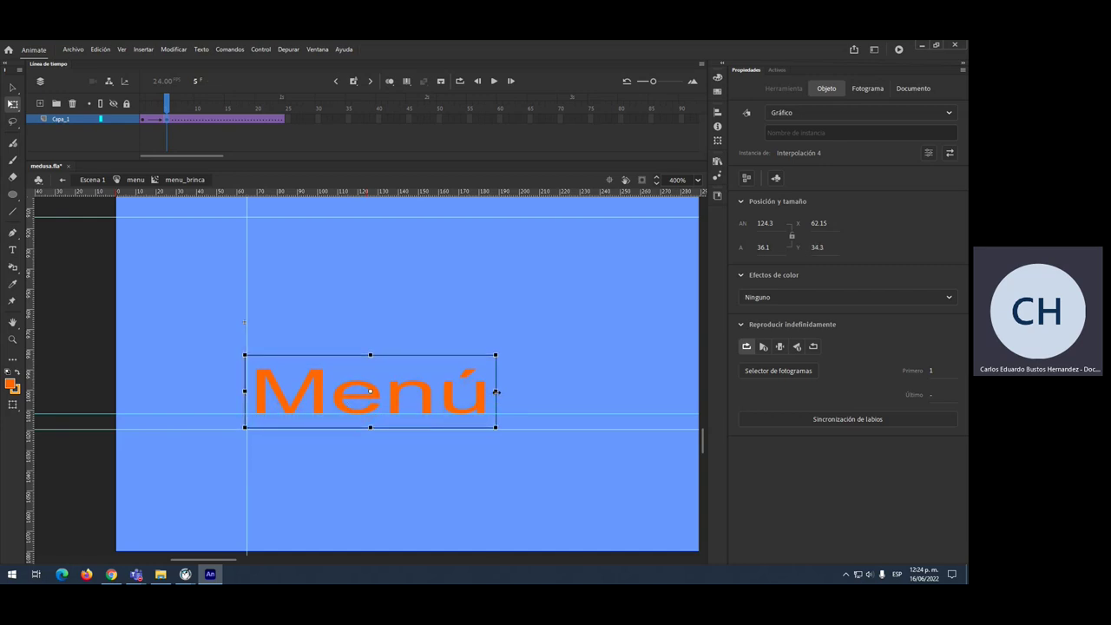
drag(497, 390, 508, 391)
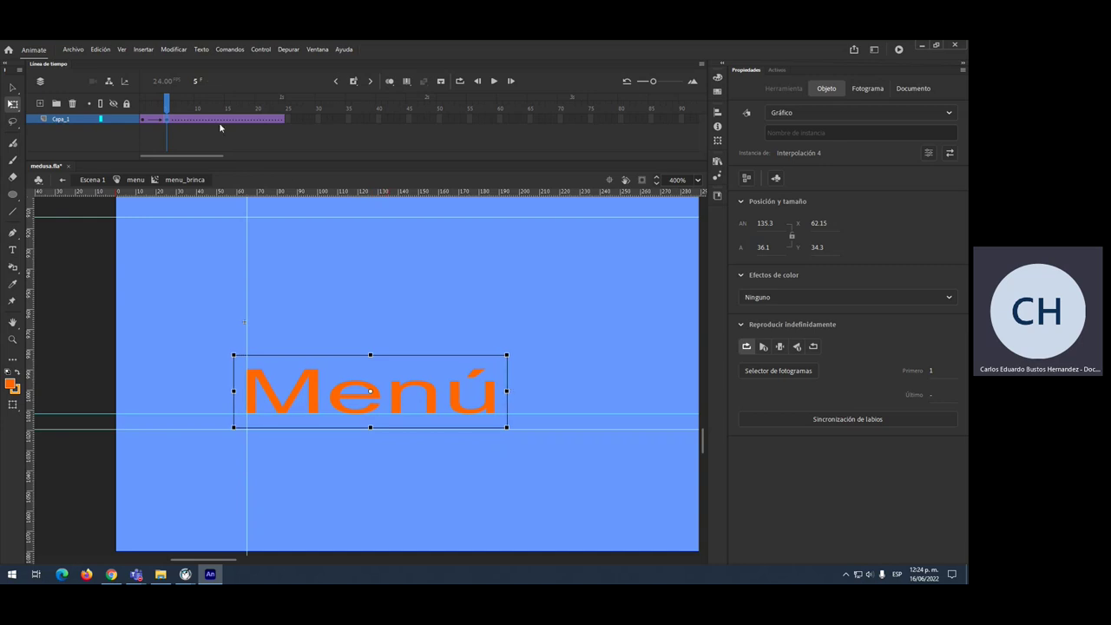
Step: Apply the Quad Ease-In effect to the tween between frames 1 and 5
click(143, 108)
drag(143, 106, 160, 123)
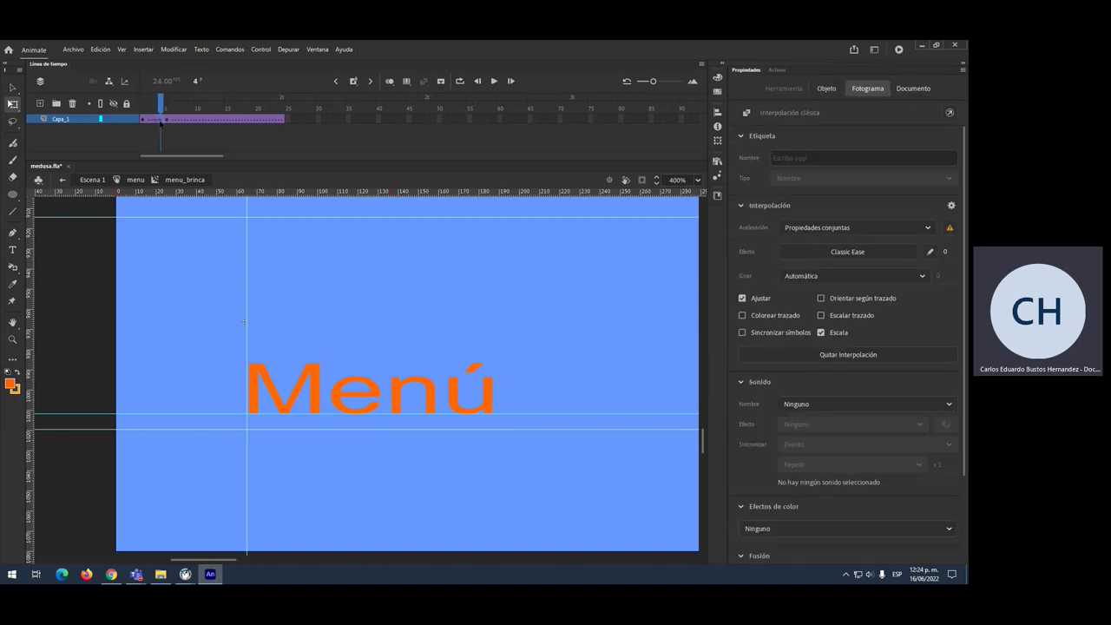
click(836, 253)
click(652, 309)
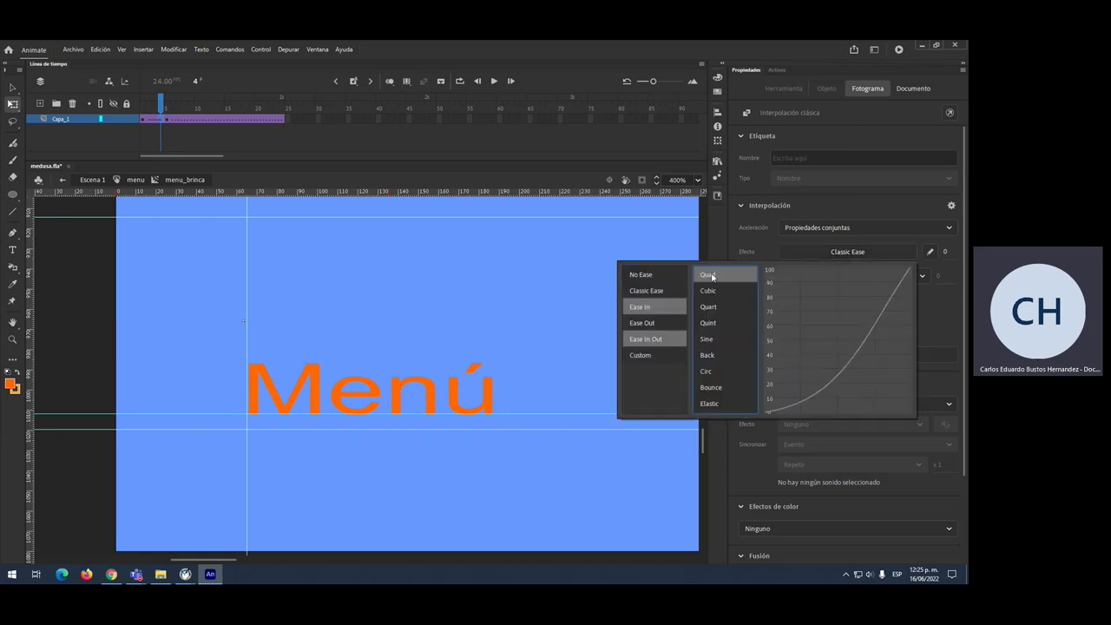
double_click(711, 276)
Step: Insert a keyframe at frame 10 and squash the "Menú" text slightly more, widening it to about 139.3
drag(161, 103, 196, 104)
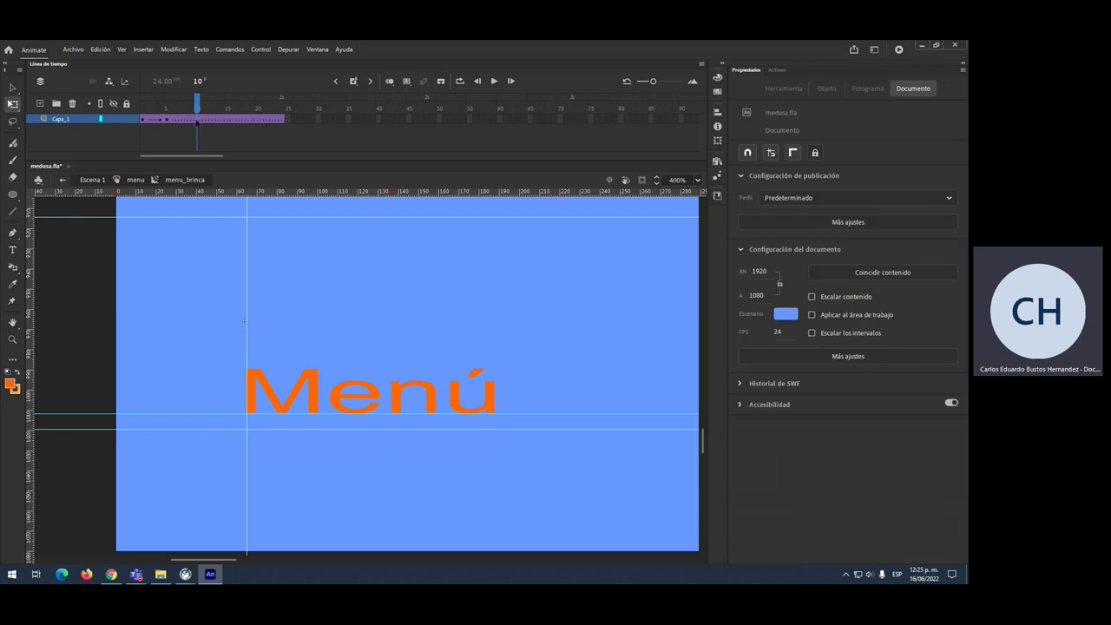
click(198, 120)
click(203, 126)
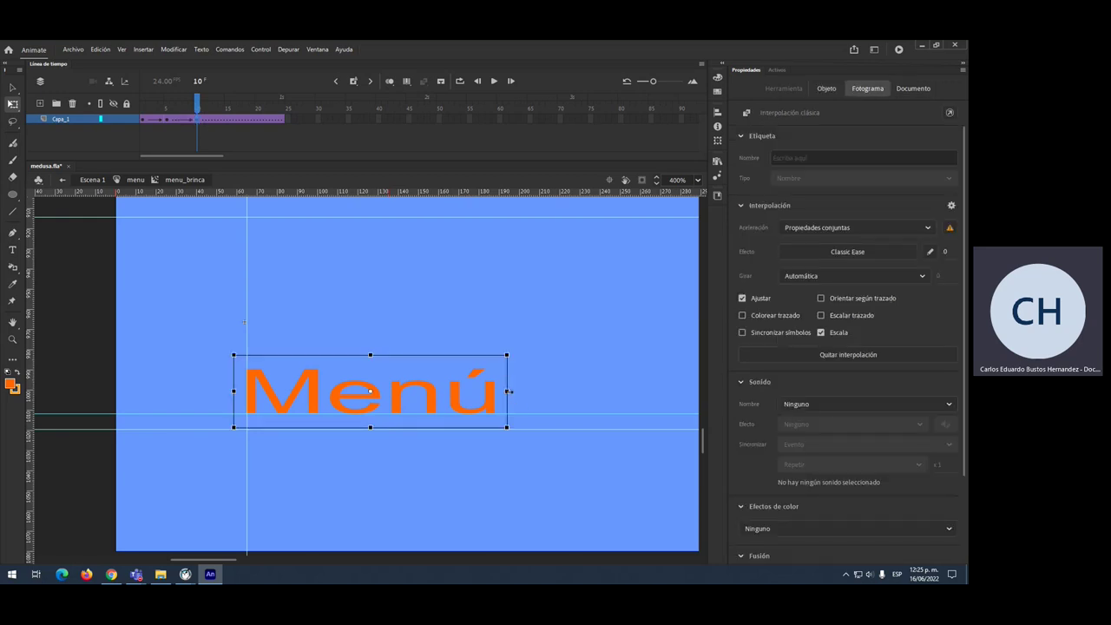
click(509, 391)
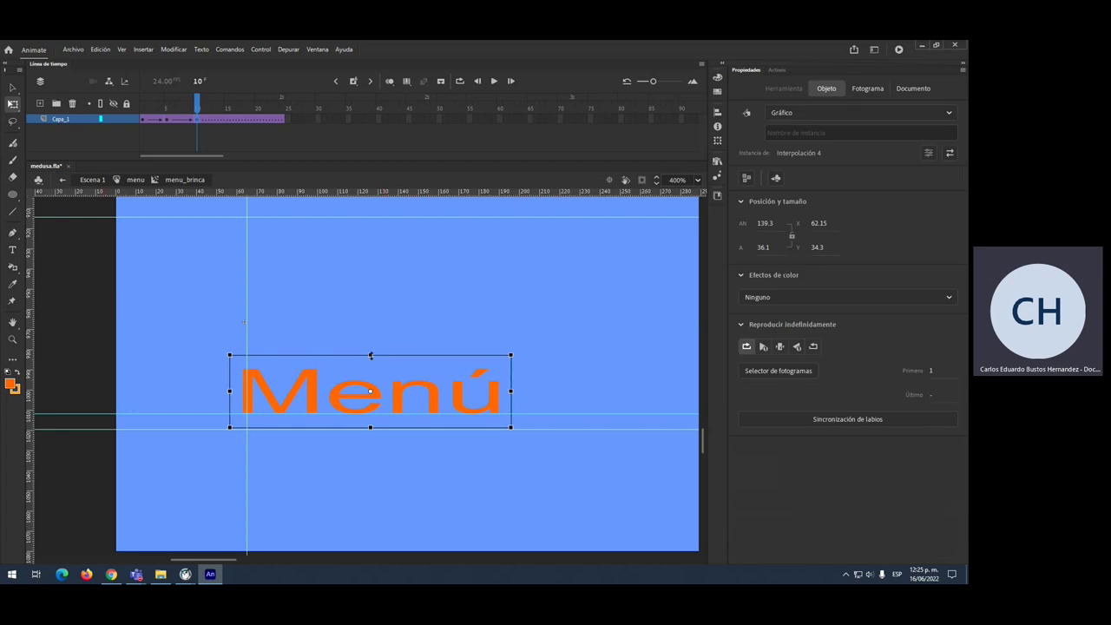
Step: Apply the Quad Ease-Out effect to the tween between frames 5 and 10 and play the animation
click(180, 120)
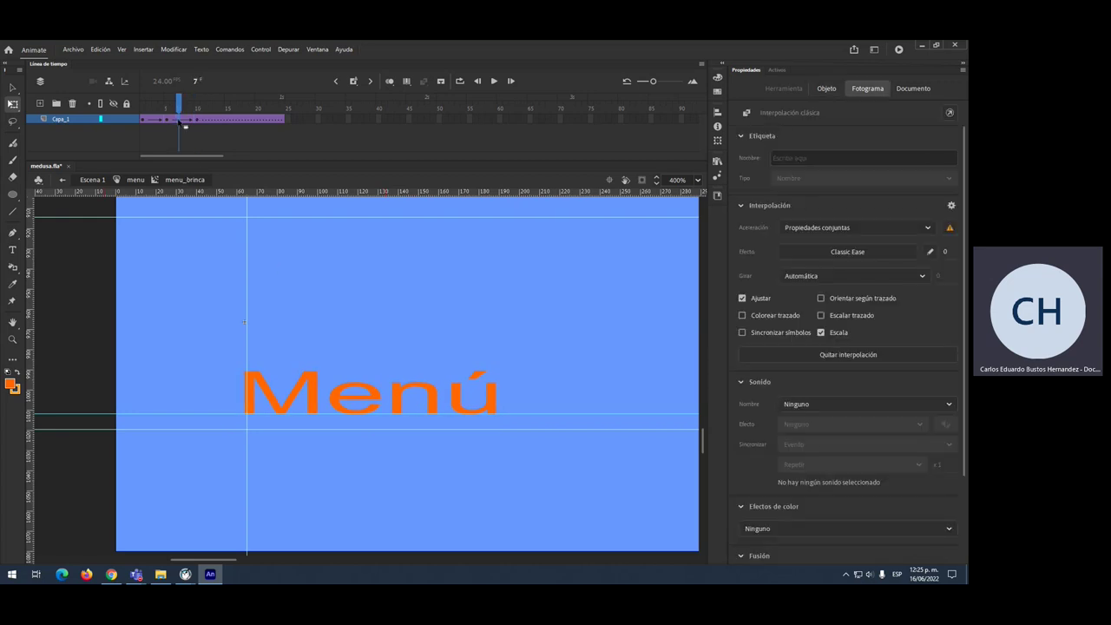
click(820, 256)
click(653, 326)
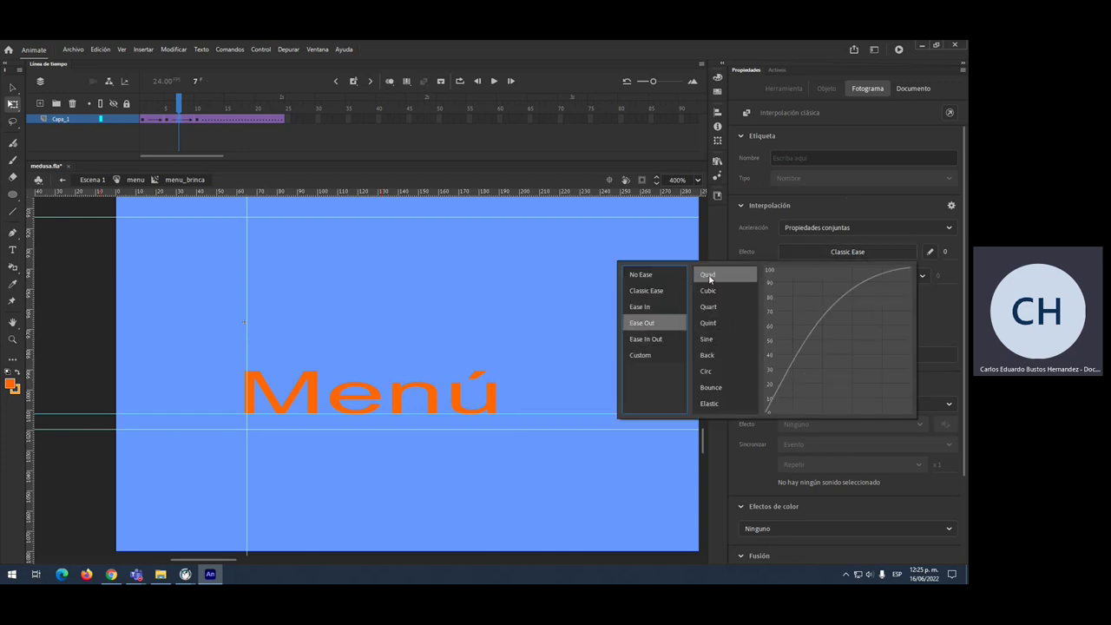
double_click(709, 275)
key(Return)
Step: Insert keyframes at frames 15 and 20 of the squashed "Menú" animation
drag(192, 114, 215, 121)
click(227, 119)
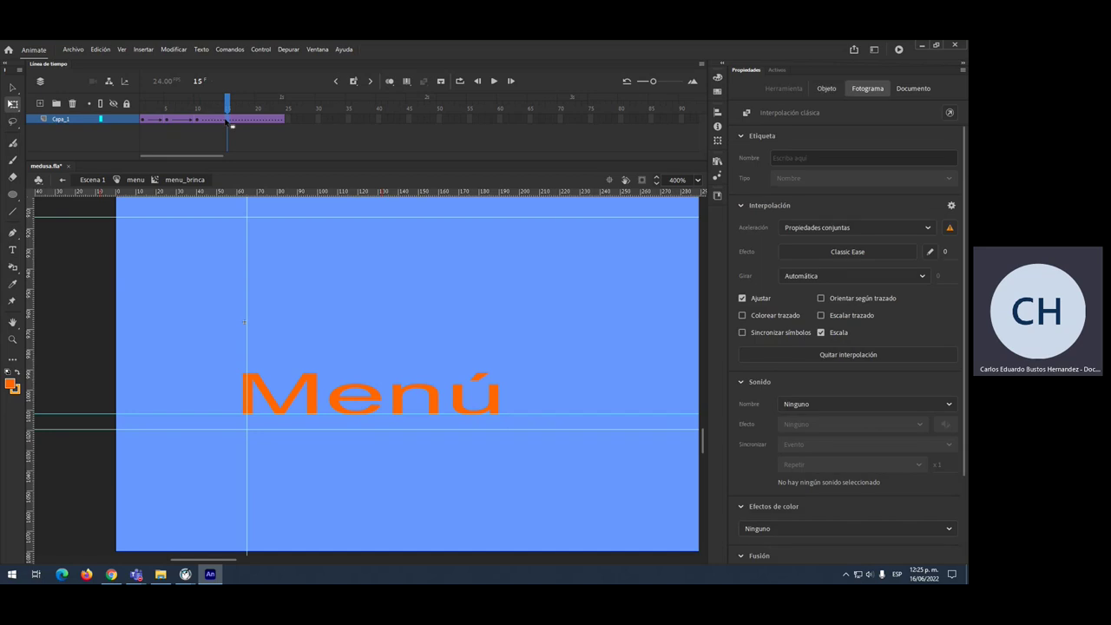
drag(227, 100, 257, 126)
click(256, 126)
click(257, 118)
click(371, 399)
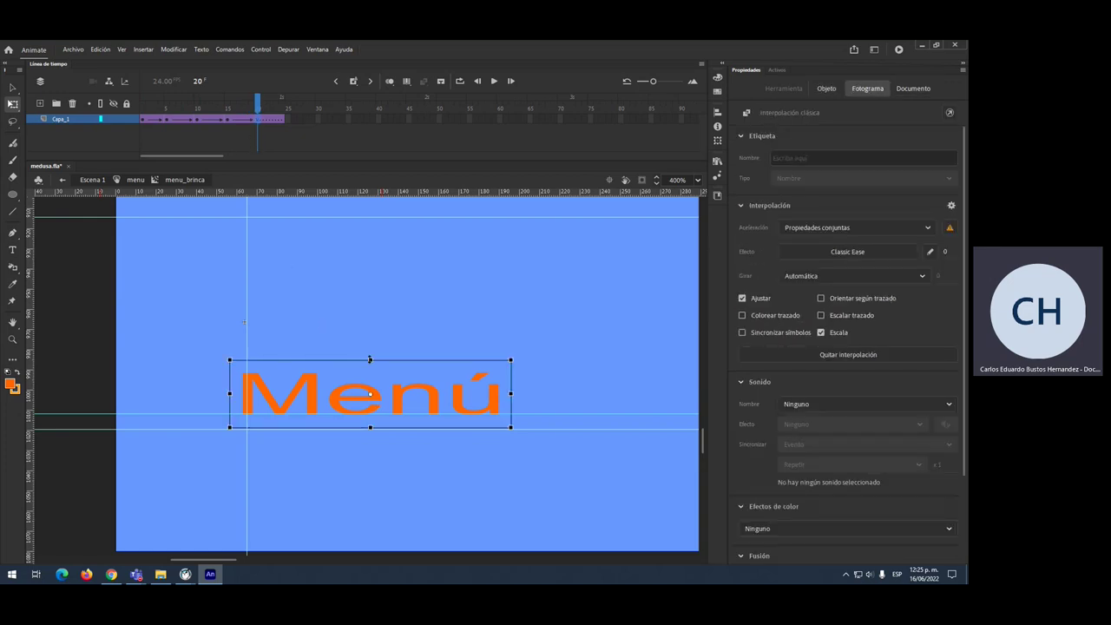
Step: Copy the frame 1 keyframe and paste it onto frame 20 to restore the unsquashed "Menú" text there
click(144, 121)
right_click(143, 121)
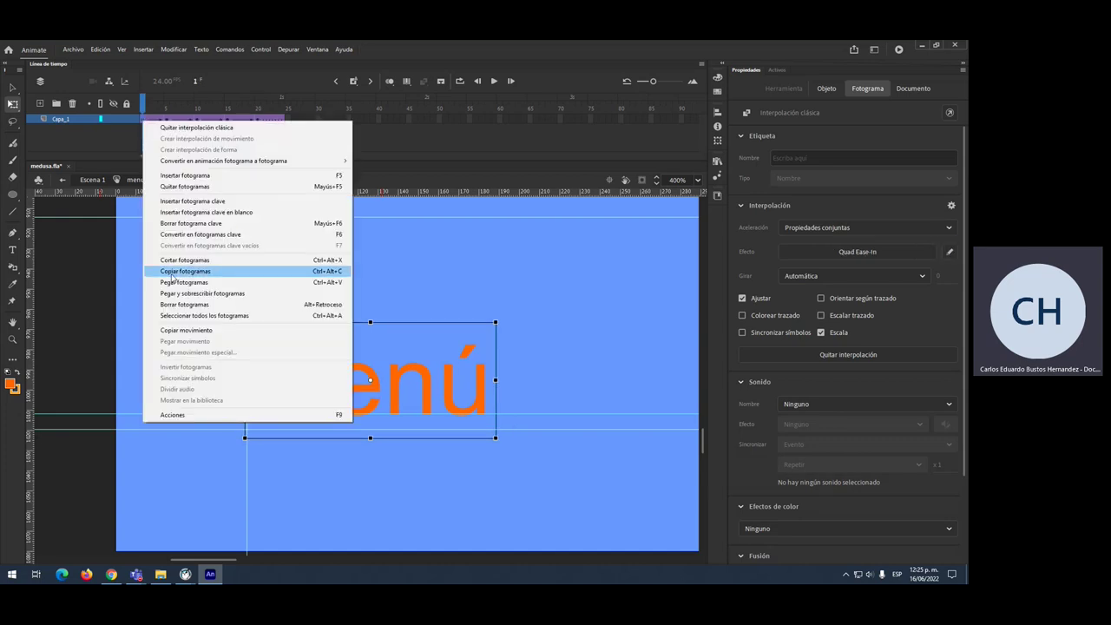
click(178, 271)
click(258, 121)
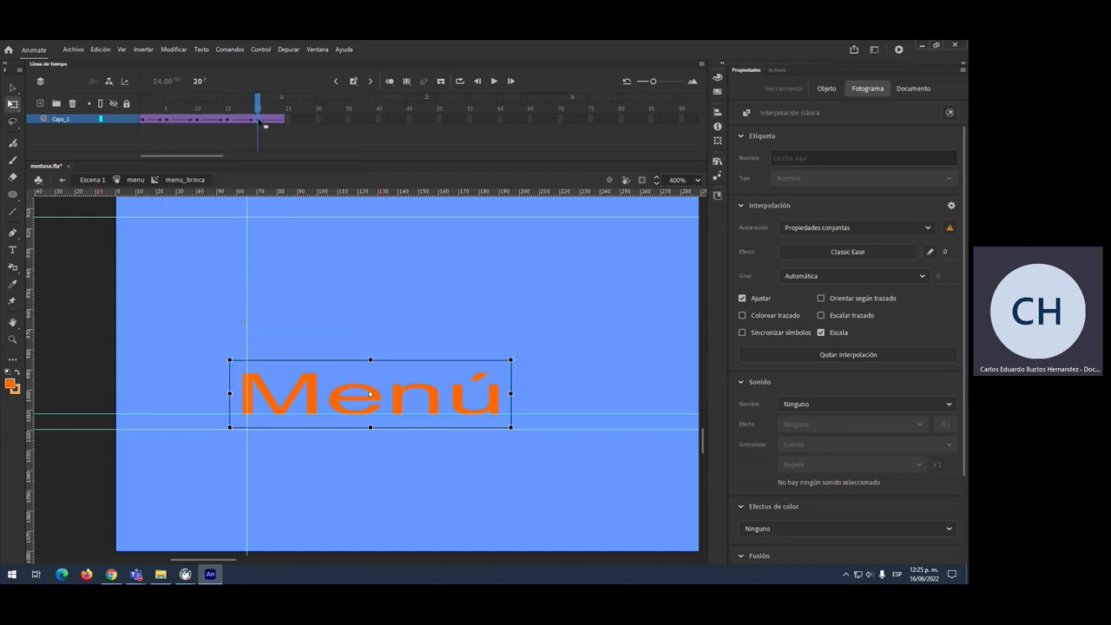
right_click(258, 122)
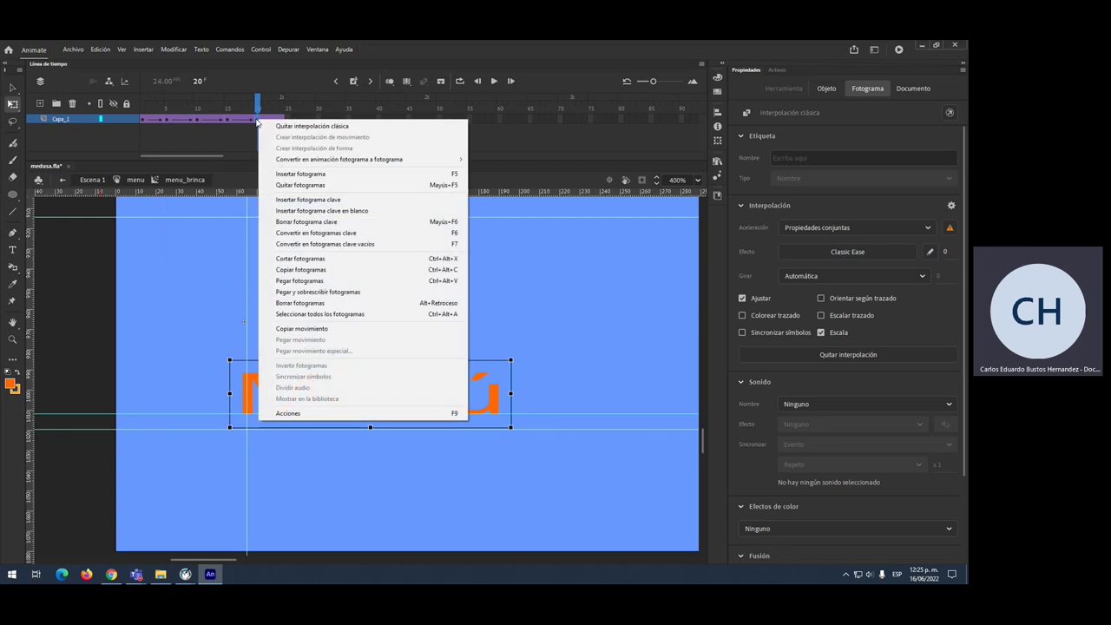
click(299, 281)
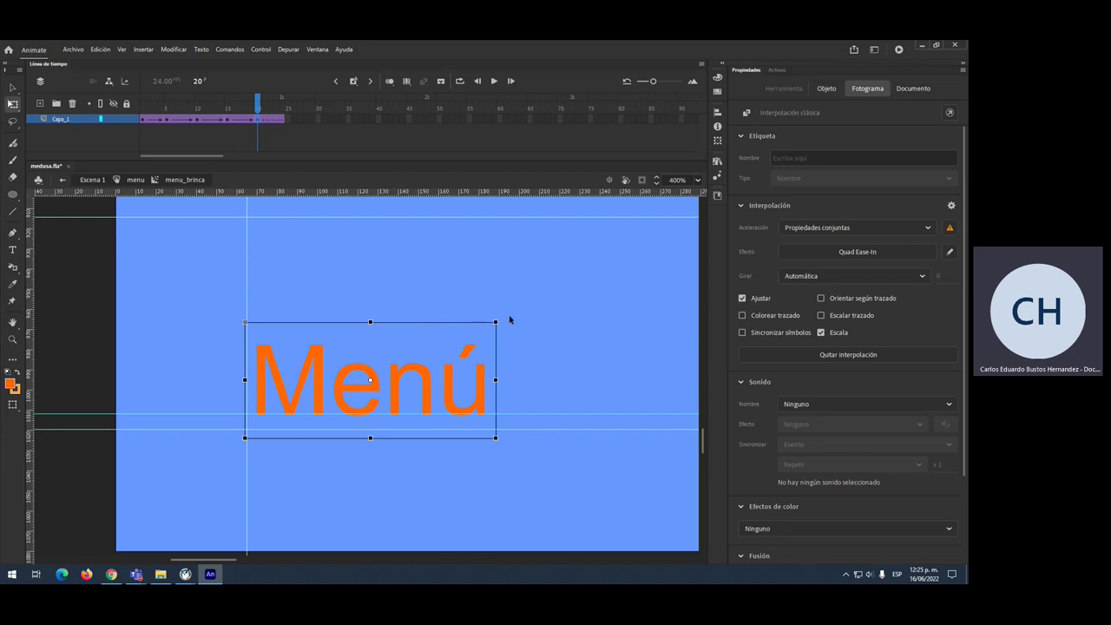
Step: Rotate the "Menú" text at frame 20 counterclockwise about its lower-left corner and preview the animation
drag(498, 317, 505, 182)
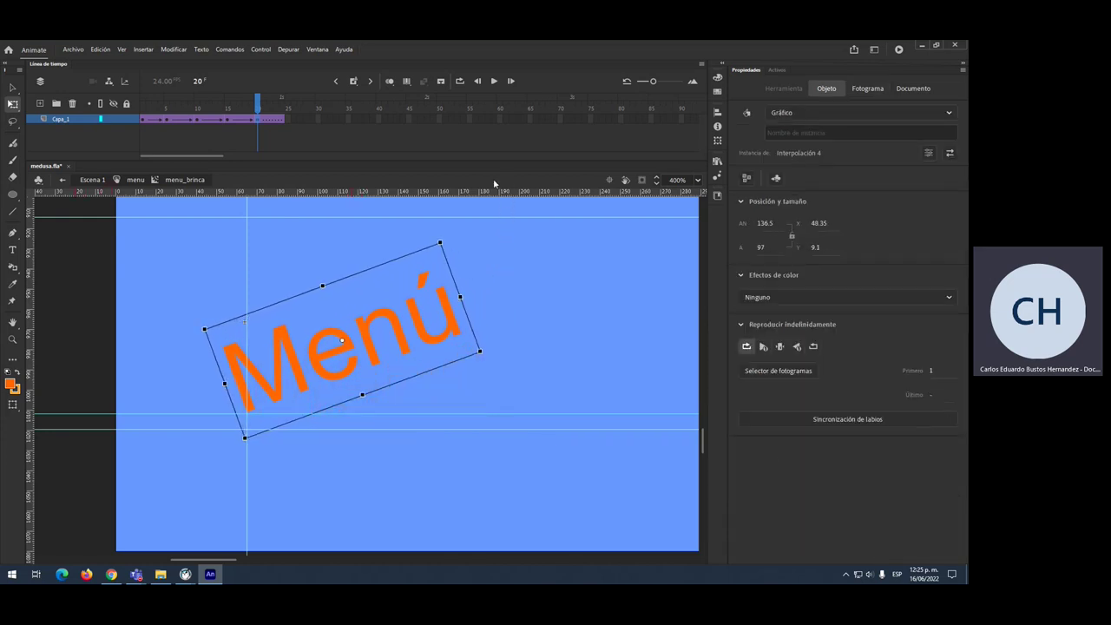
click(259, 119)
key(Return)
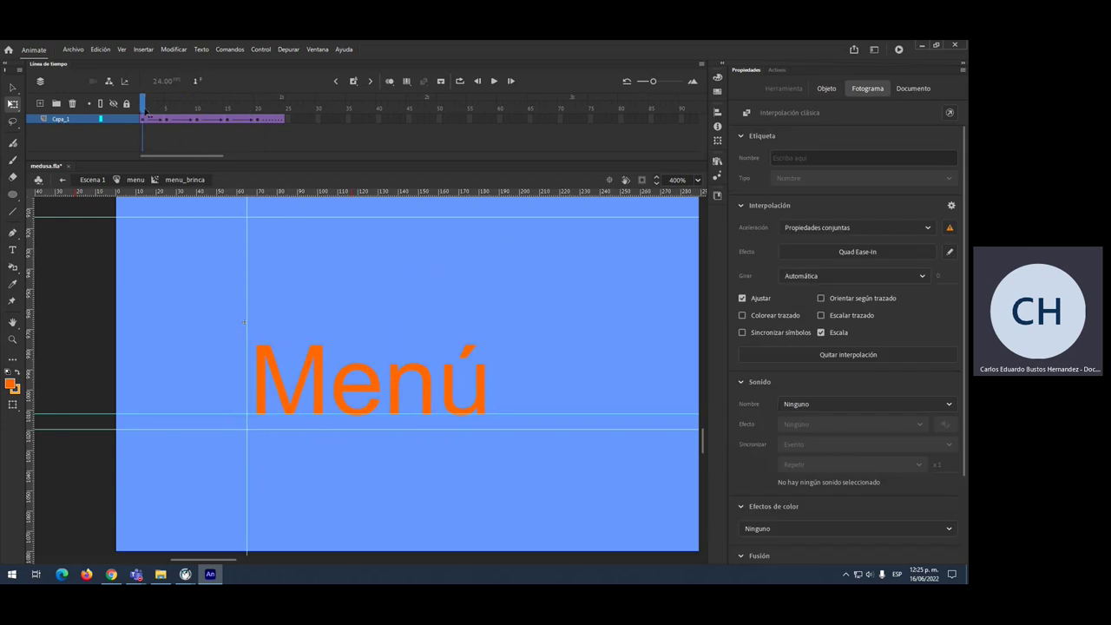
Step: Insert a keyframe at frame 25 and rotate the "Menú" text clockwise about its lower-right corner, lifting it above its frame 20 position
click(258, 129)
click(264, 127)
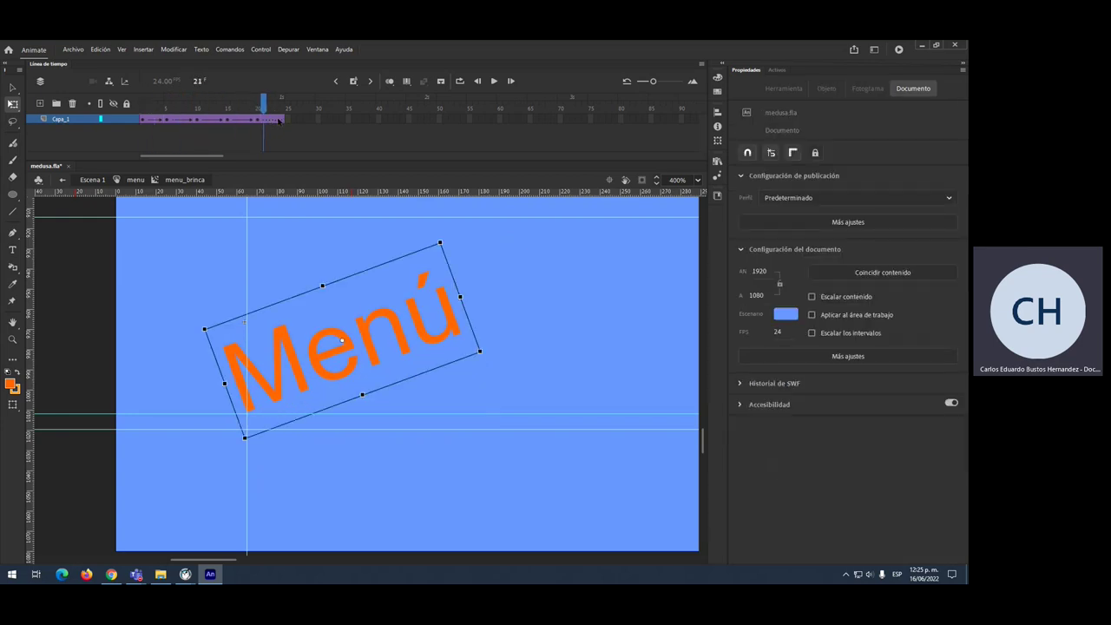
click(283, 126)
click(286, 120)
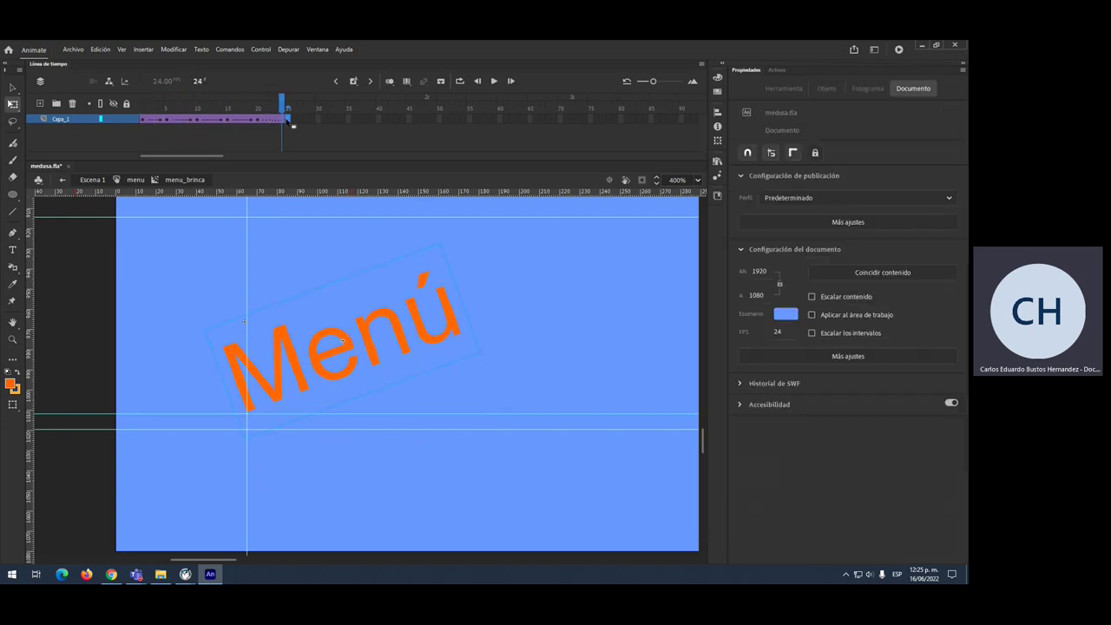
key(F6)
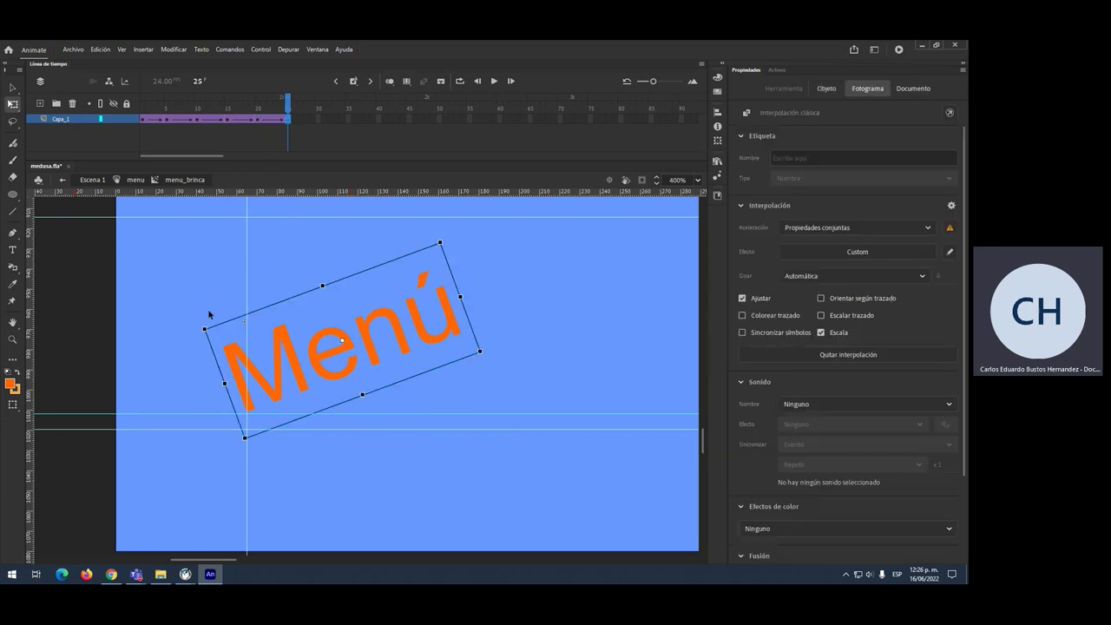
drag(204, 327, 243, 178)
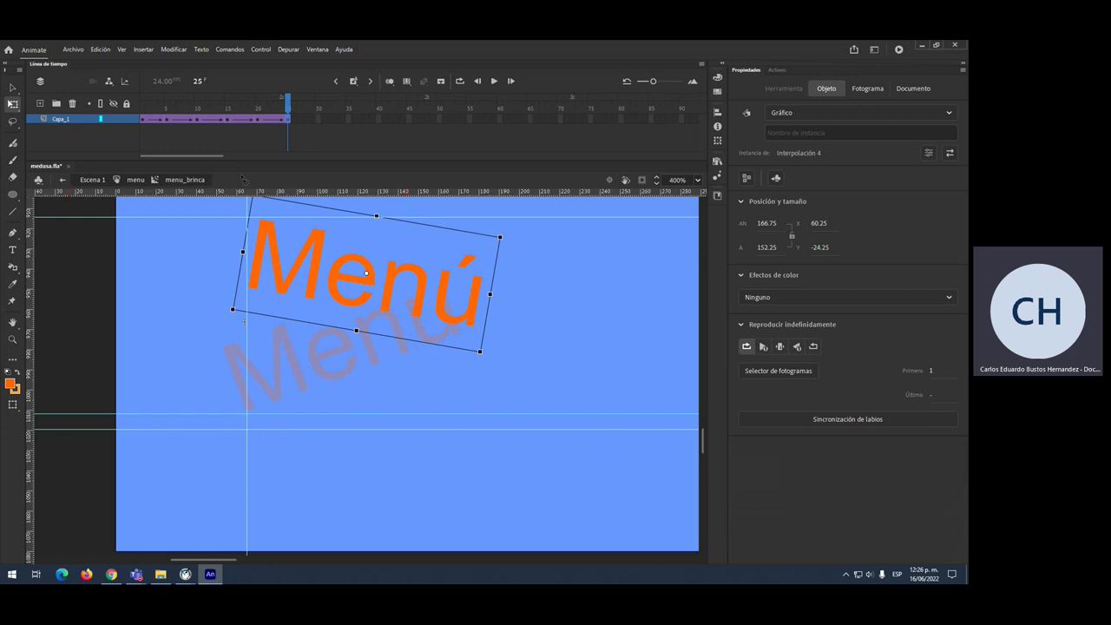
Step: Apply a Quad Ease-Out effect to the classic tween between frames 20 and 25, then move to frame 25
click(269, 118)
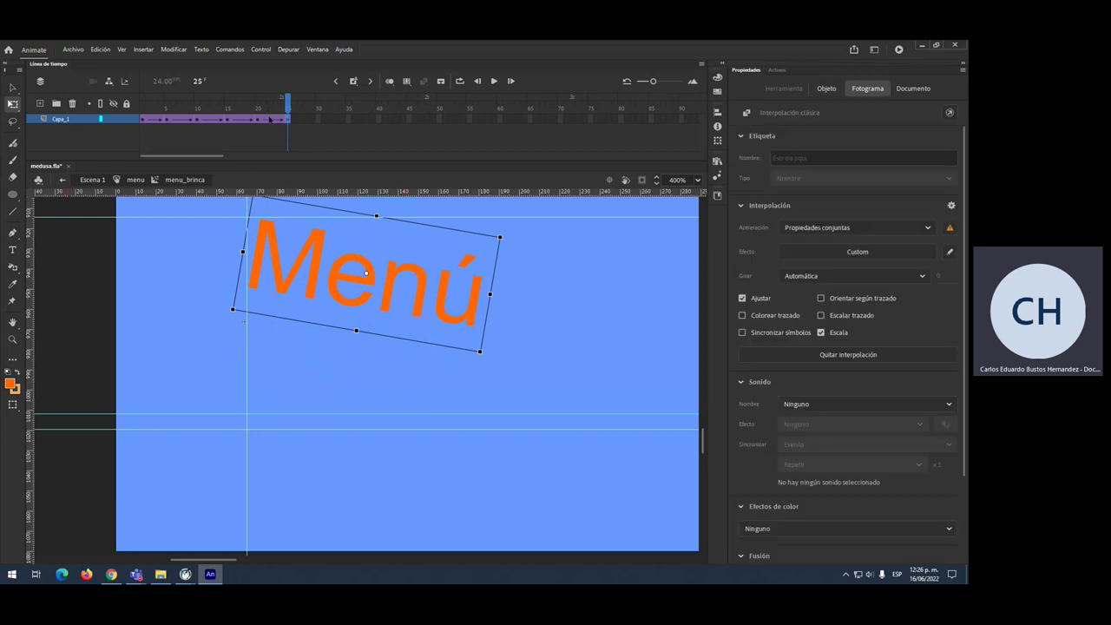
click(844, 252)
click(667, 326)
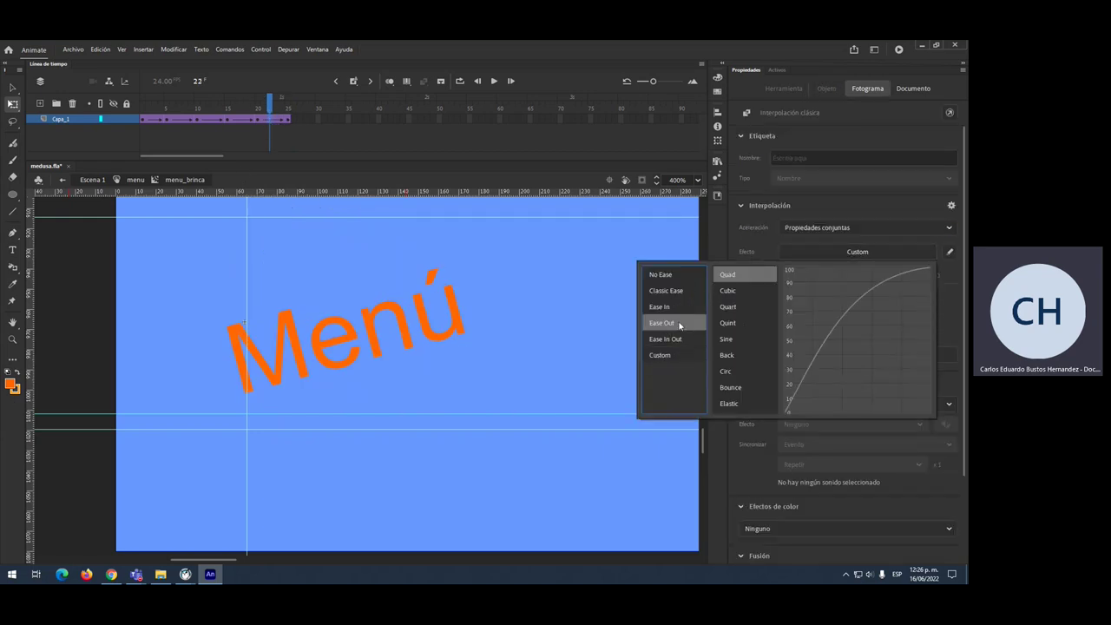
double_click(743, 276)
drag(270, 102, 293, 121)
key(Return)
Step: Rotate the "Menú" text at frame 25 slightly counterclockwise about its lower-right corner to reduce its tilt
click(292, 120)
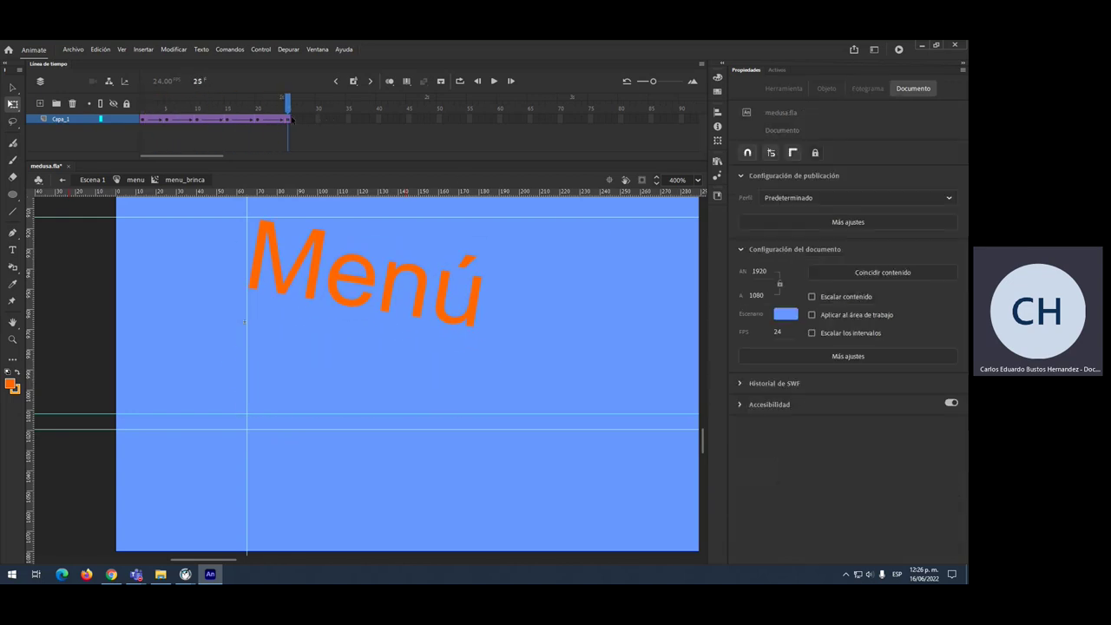
click(289, 120)
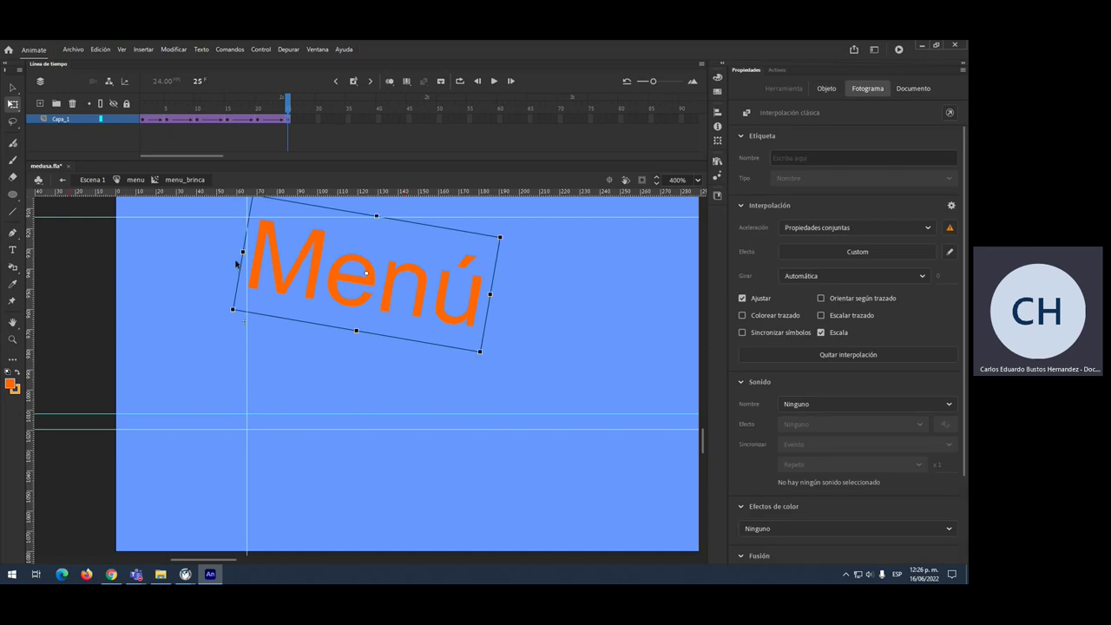
scroll(317, 282, up, 3)
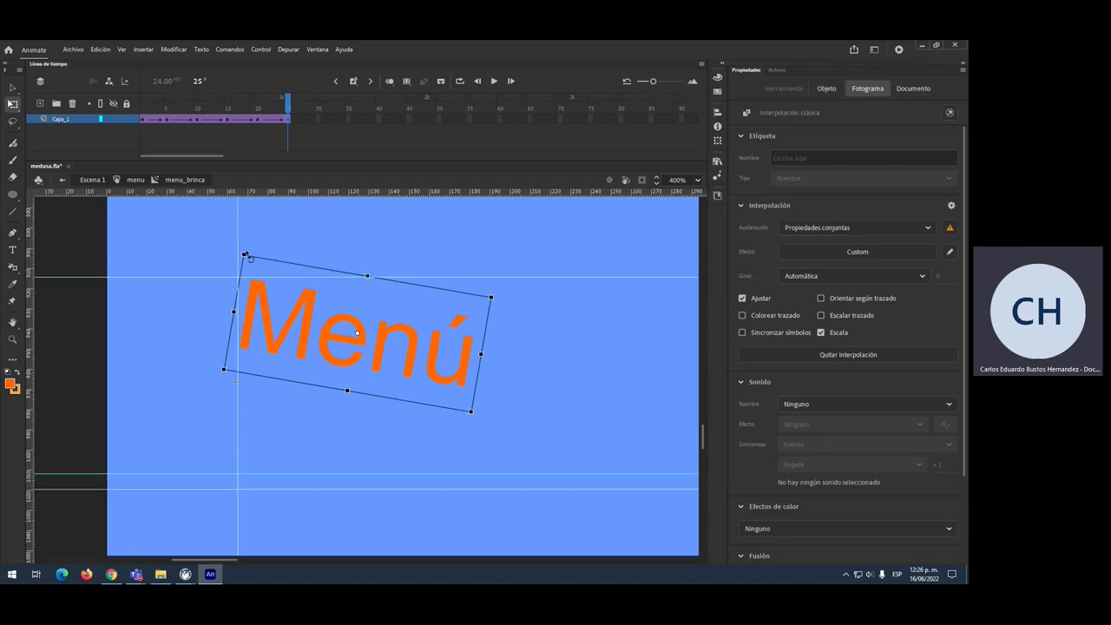
drag(246, 250, 228, 279)
Step: Copy the tilted "Menú" keyframe at frame 20 and paste it onto frame 30
click(258, 120)
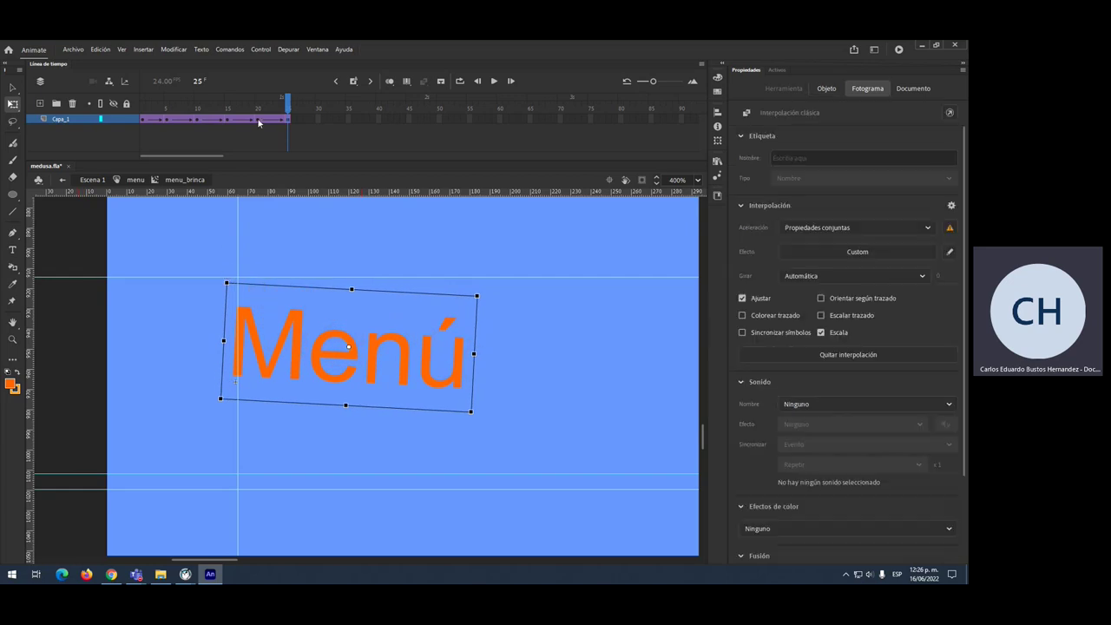
right_click(259, 120)
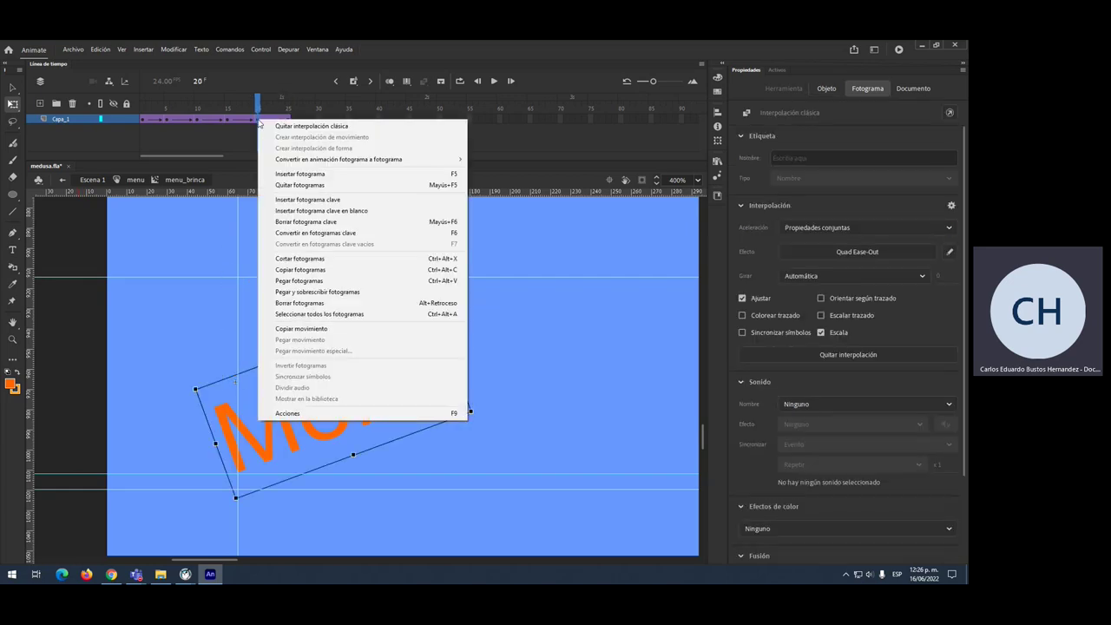
click(300, 269)
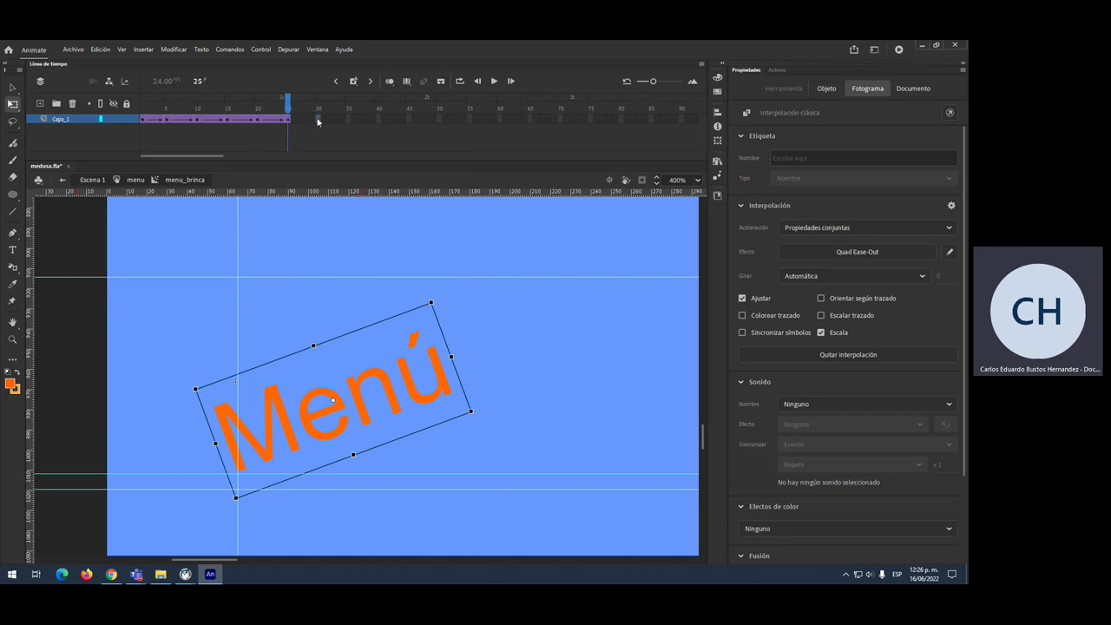
right_click(317, 121)
click(345, 281)
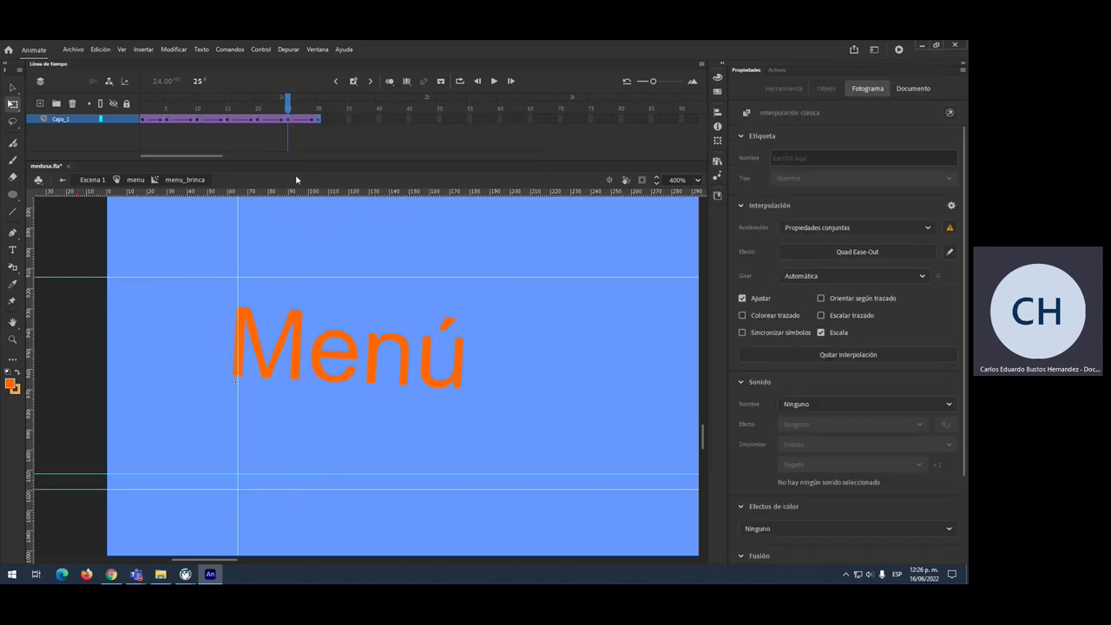
Step: Copy the squashed "Menú" keyframe at frame 15 and paste it onto frame 35
click(288, 118)
click(291, 120)
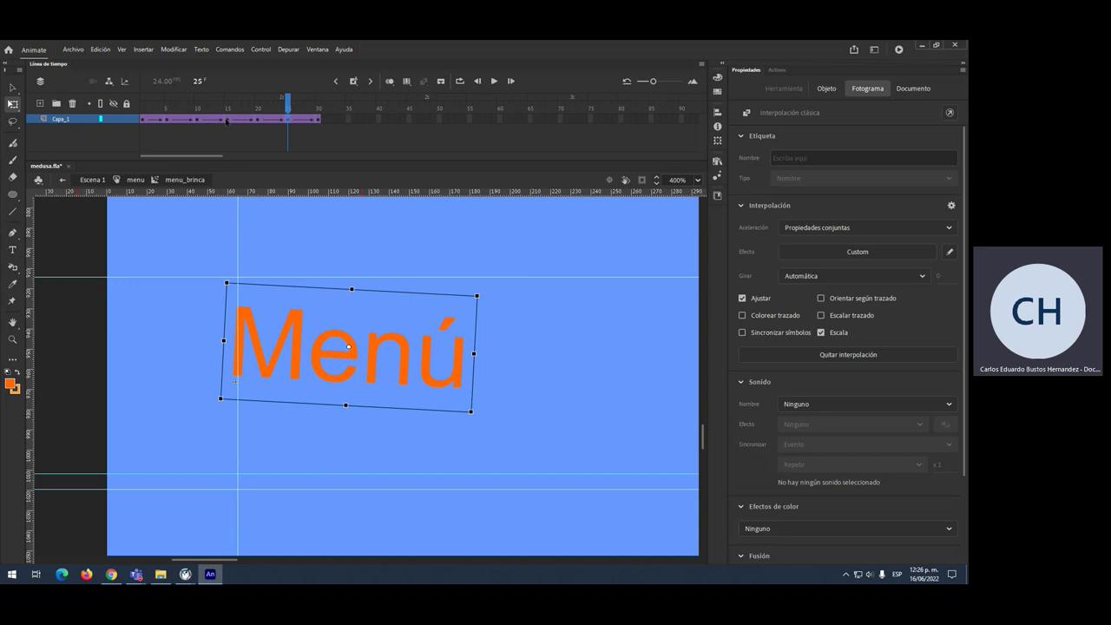
click(228, 122)
right_click(229, 122)
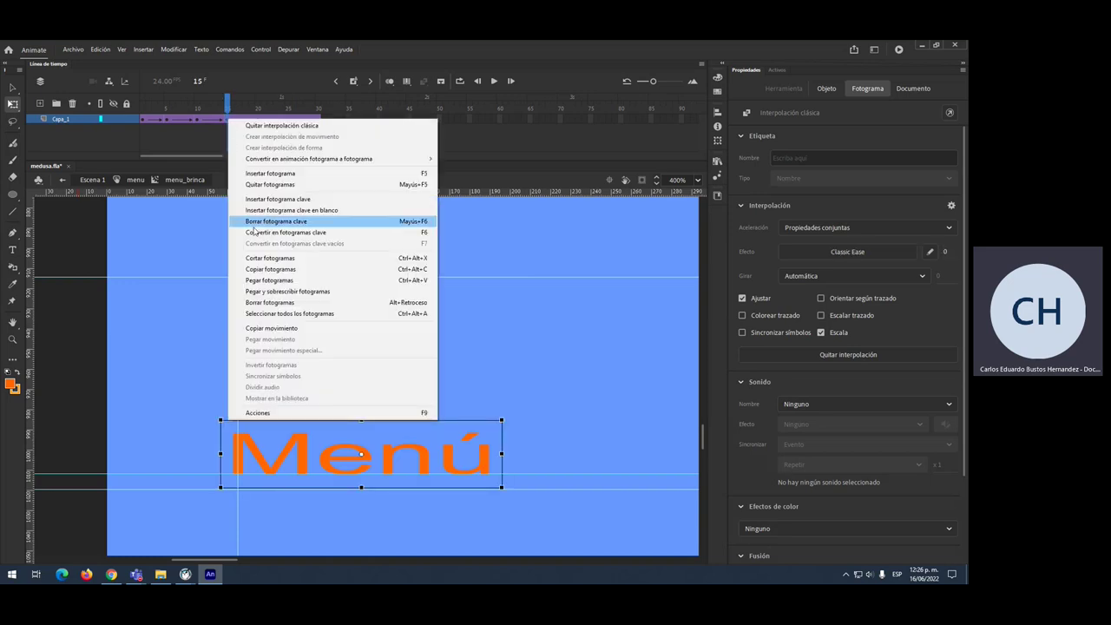
click(257, 270)
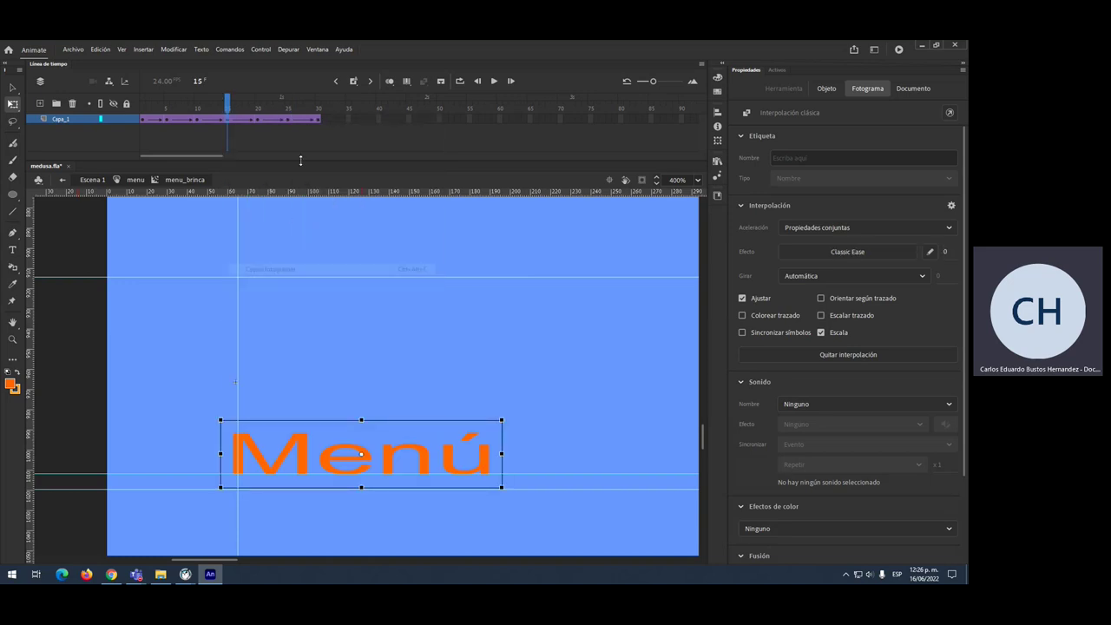
right_click(348, 121)
click(382, 280)
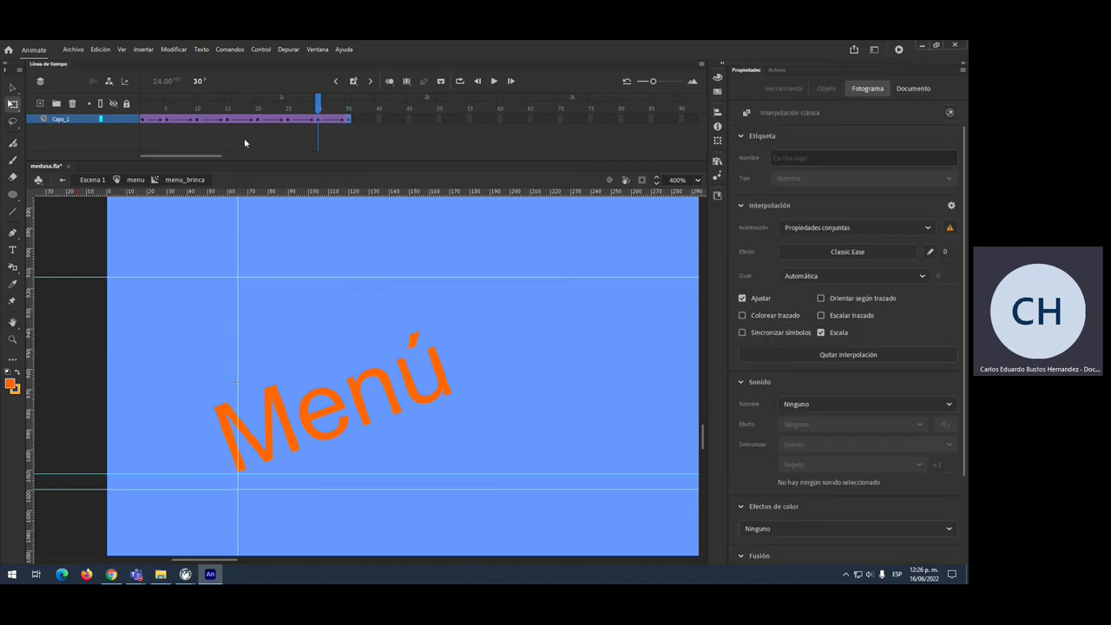
Step: Copy the squashed "Menú" keyframe at frame 10 and paste it onto frame 40
click(228, 121)
click(198, 120)
right_click(198, 120)
click(228, 270)
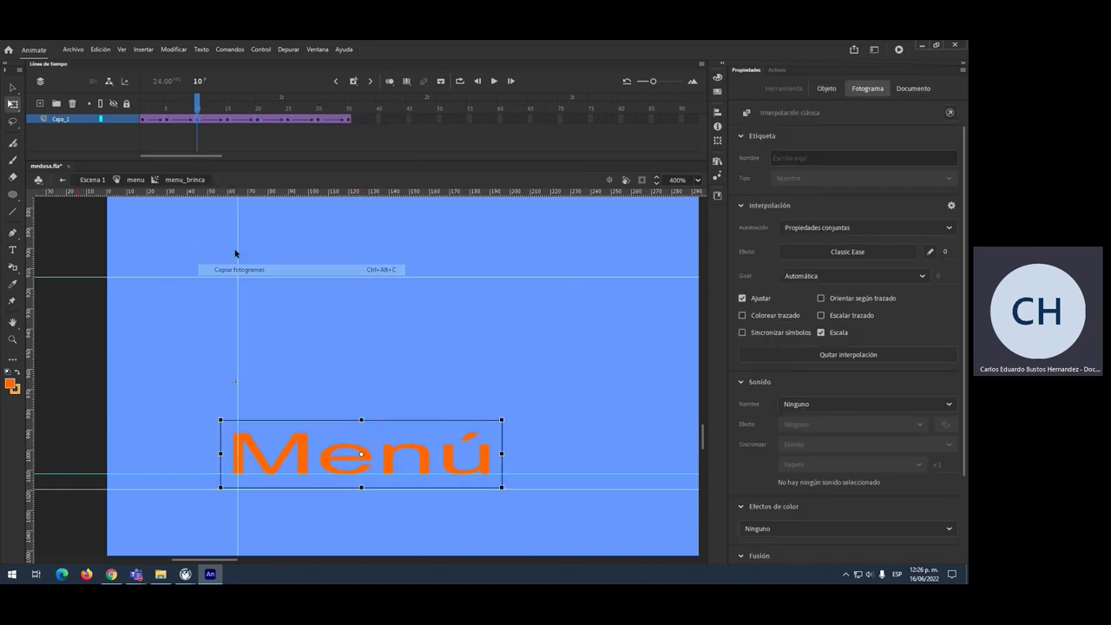
right_click(377, 119)
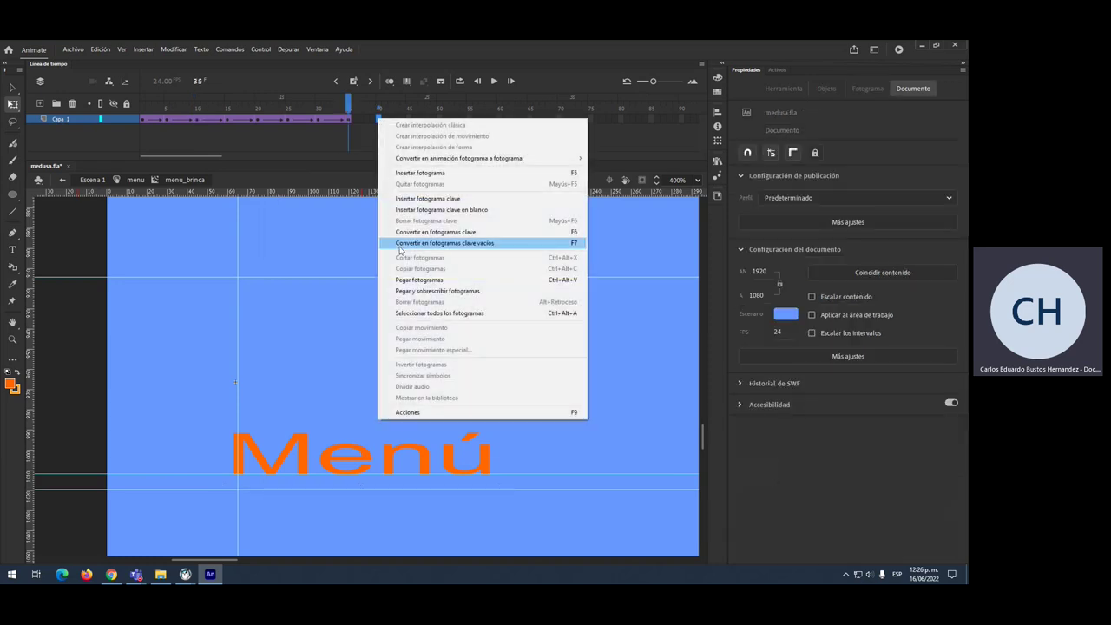
click(408, 277)
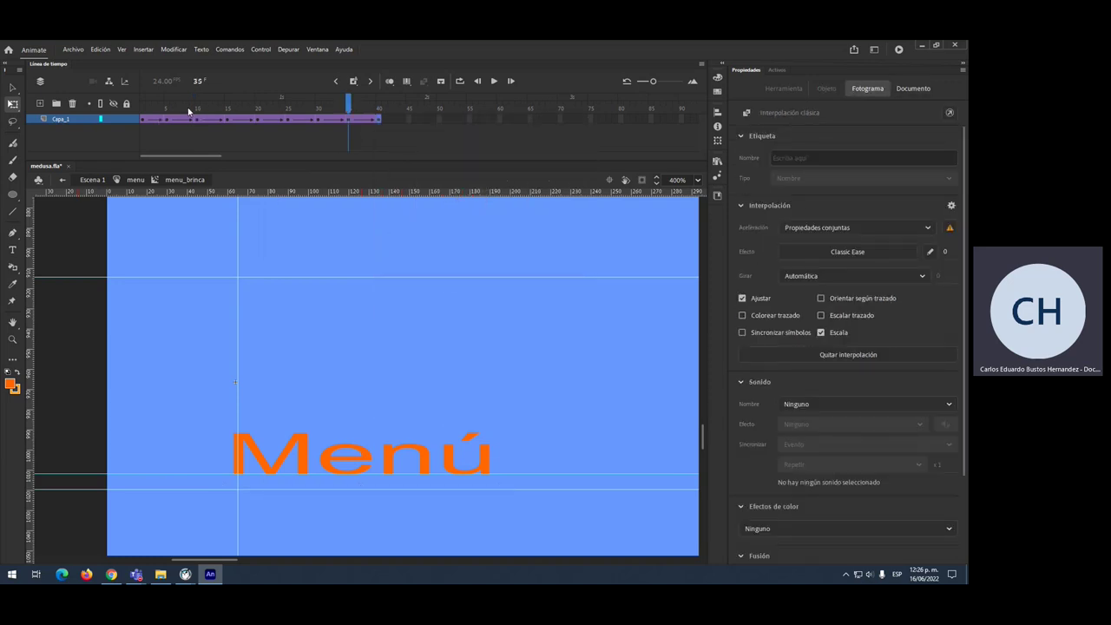
Step: Copy the frame 1 keyframe, paste it onto frame 45 and scrub through the ending of the animation
click(145, 118)
right_click(144, 119)
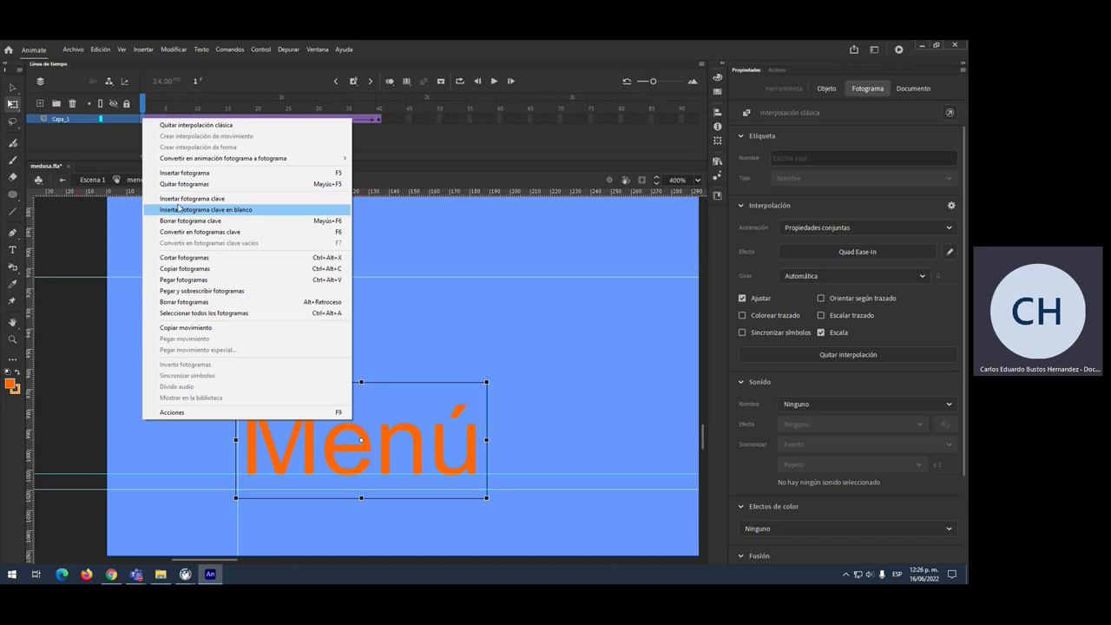
click(174, 268)
right_click(407, 121)
click(442, 284)
drag(389, 123, 404, 144)
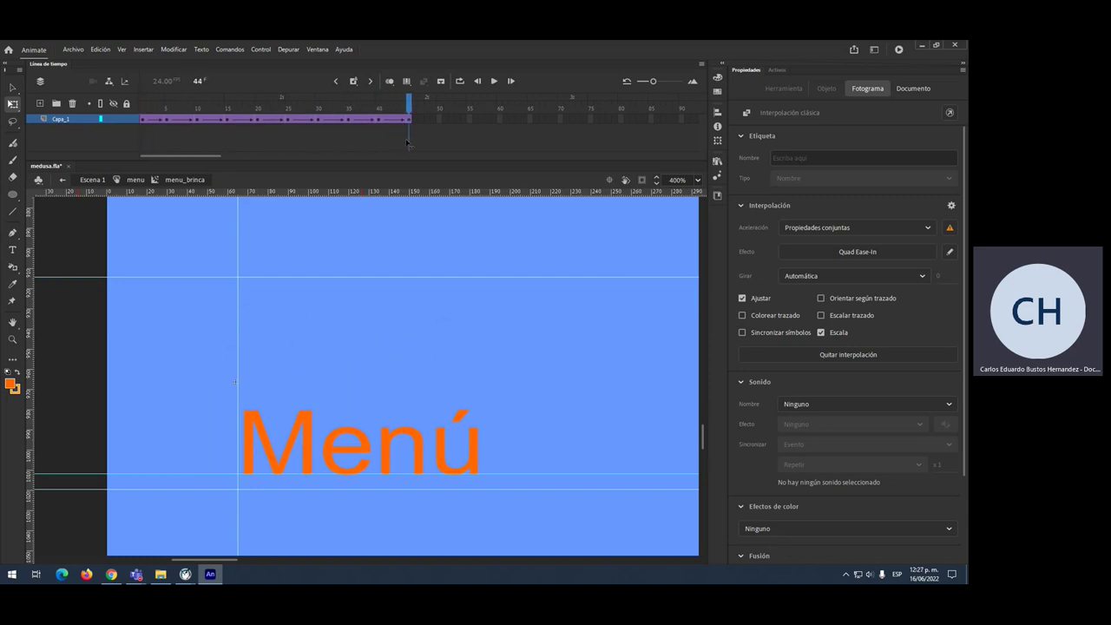
Step: Leave the menu_brinca symbol and the menu button and return to Escena 1
click(144, 119)
click(90, 143)
click(138, 180)
click(90, 180)
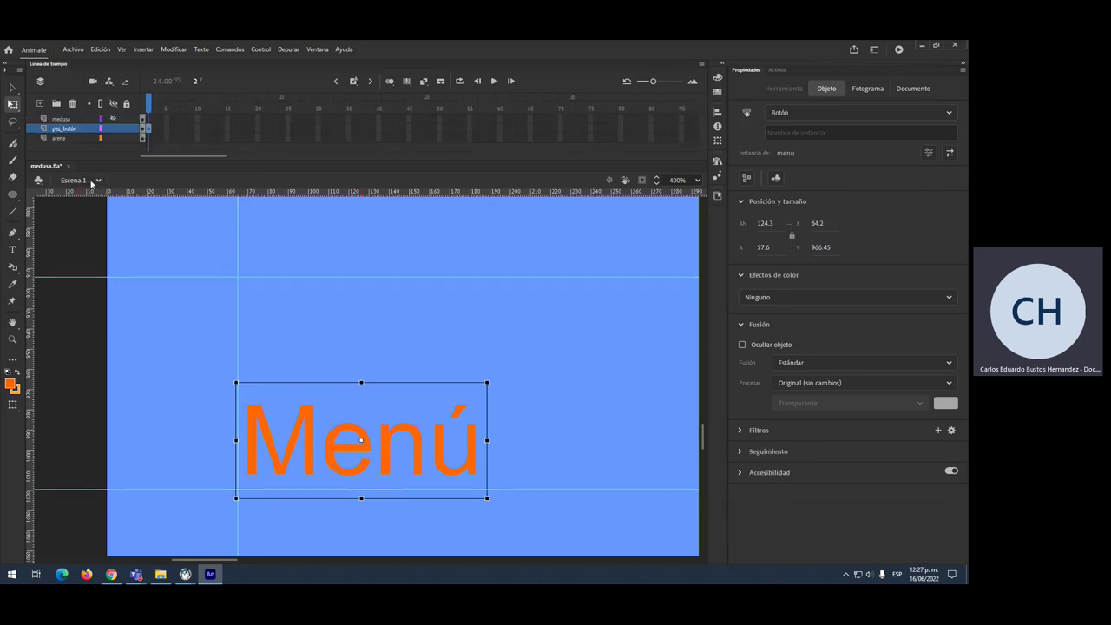
Step: Review the full layout of frame 2, with the title, filler text, enlarged fish and "Menú" button, at 50% zoom
click(141, 104)
click(147, 103)
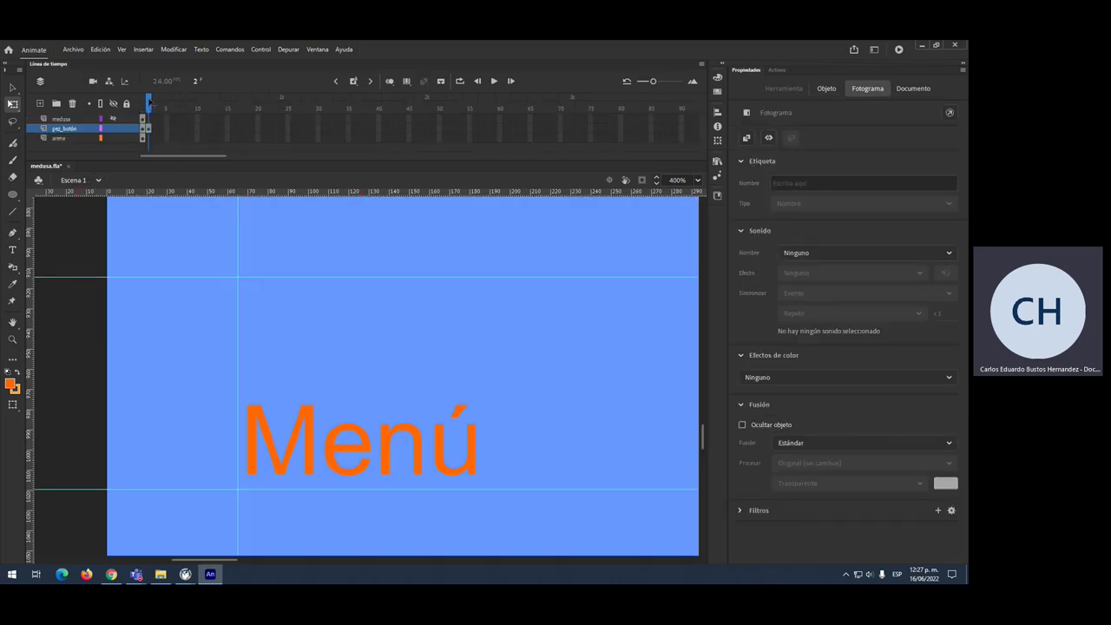
click(251, 310)
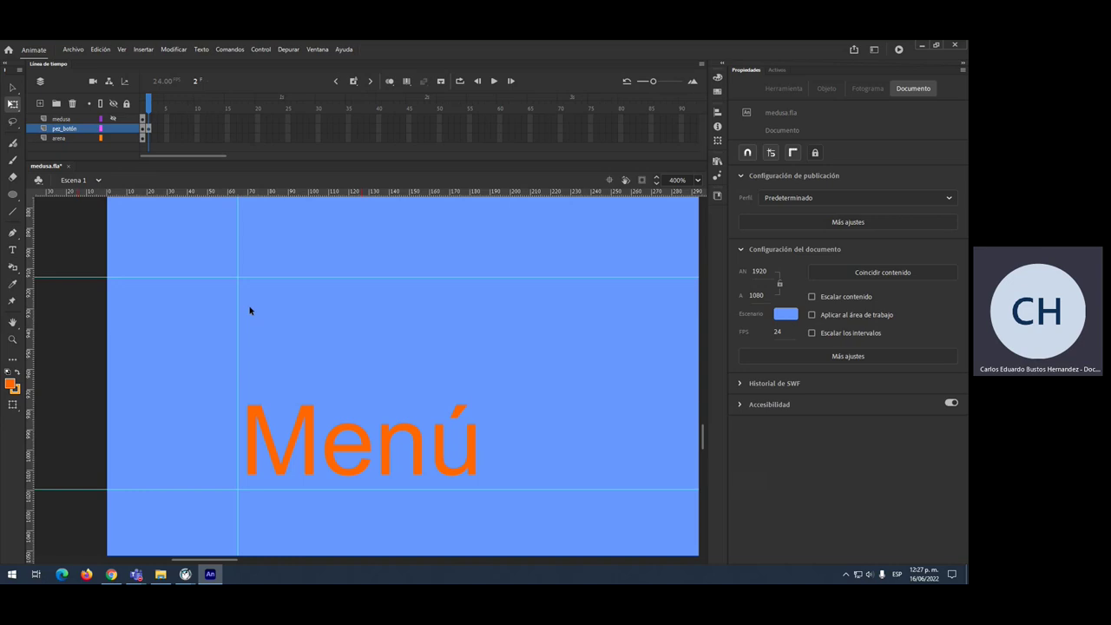
key(ctrl+1)
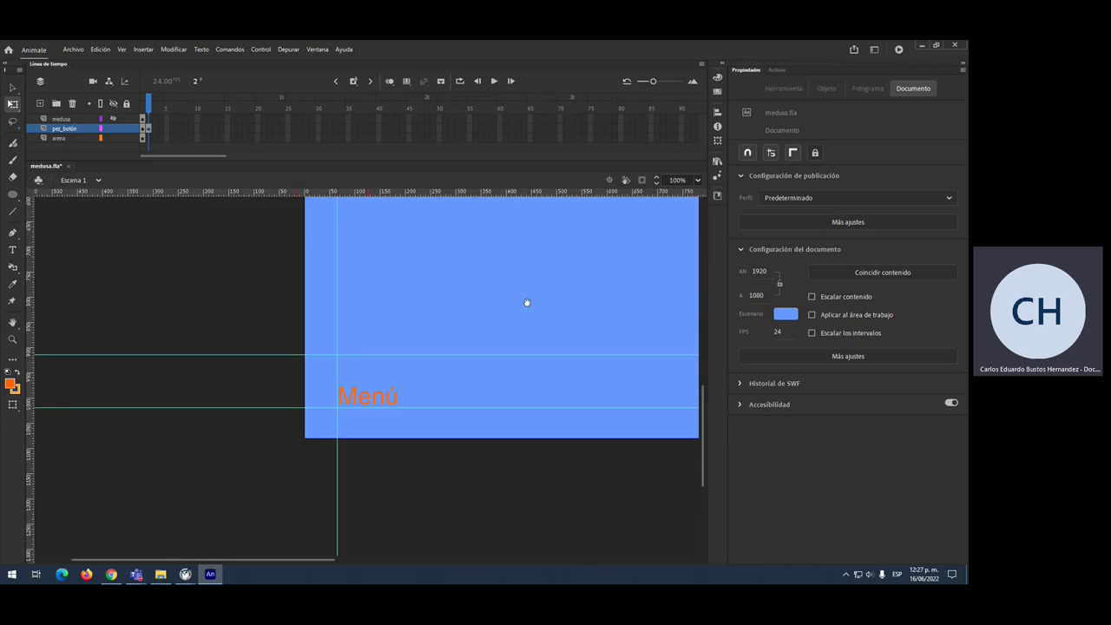
drag(533, 338, 296, 367)
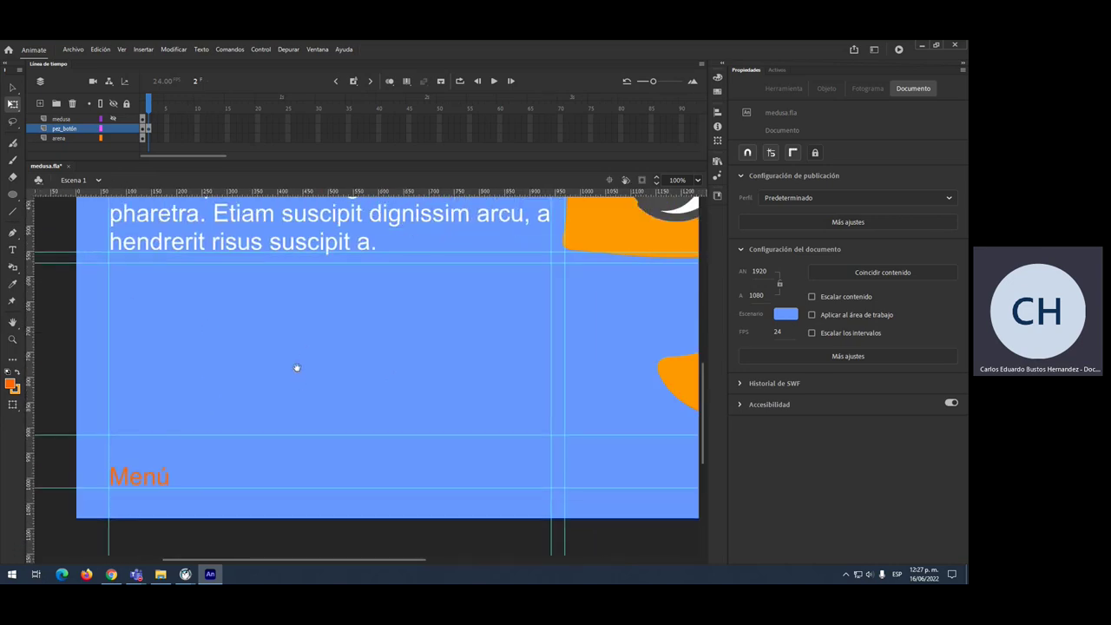
click(695, 180)
click(714, 262)
drag(352, 318, 298, 334)
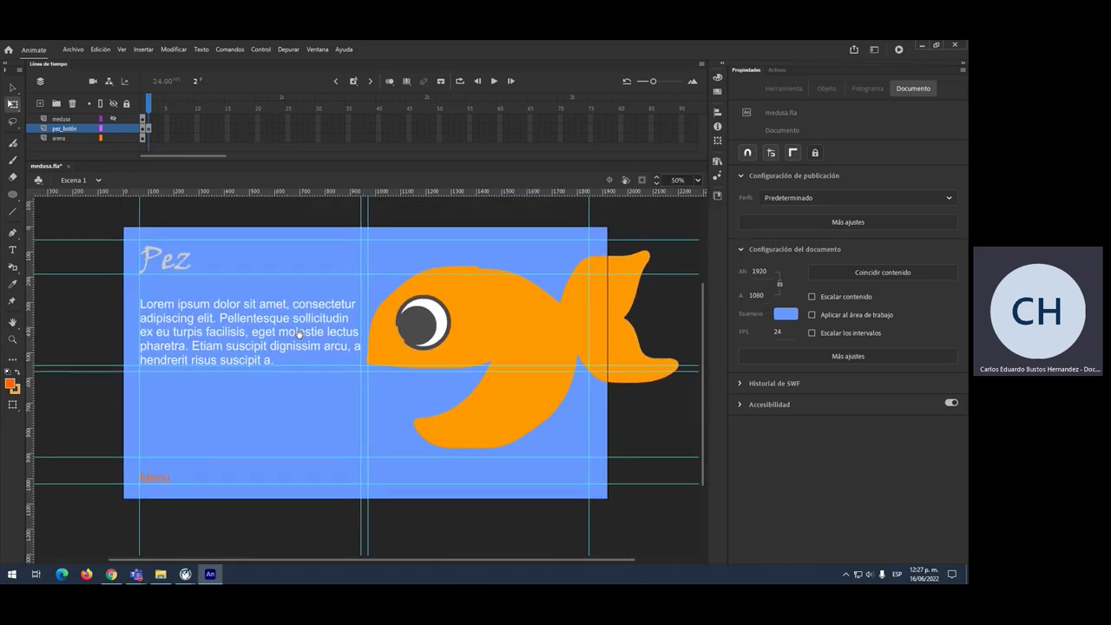
Step: Go to frame 1 of Escena 1, test the movie and close the preview
click(144, 108)
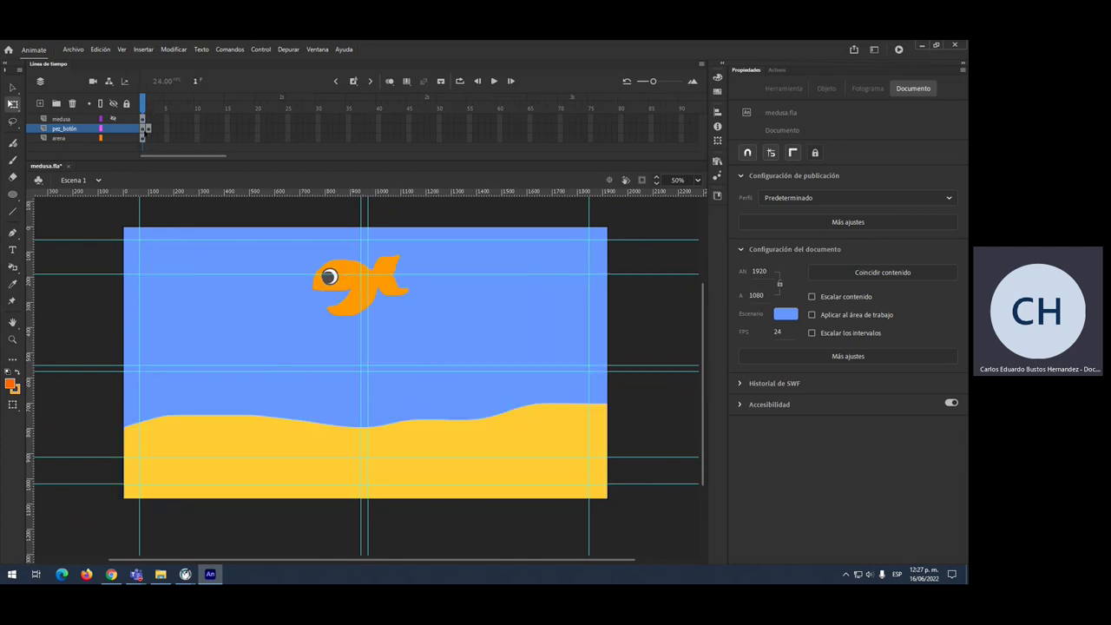
key(ctrl+Return)
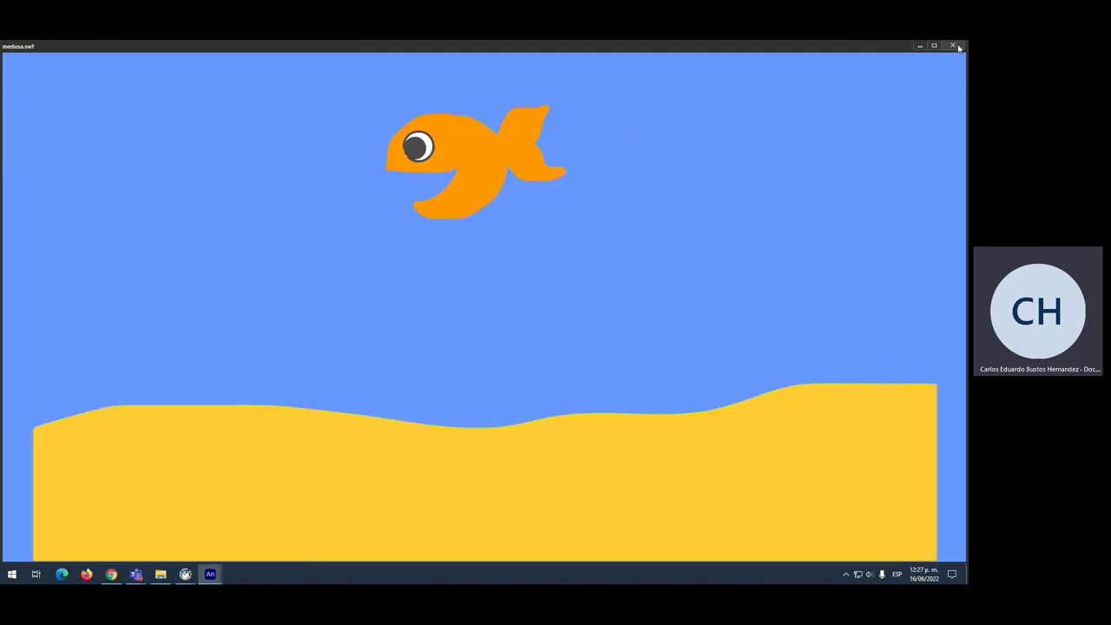
click(953, 46)
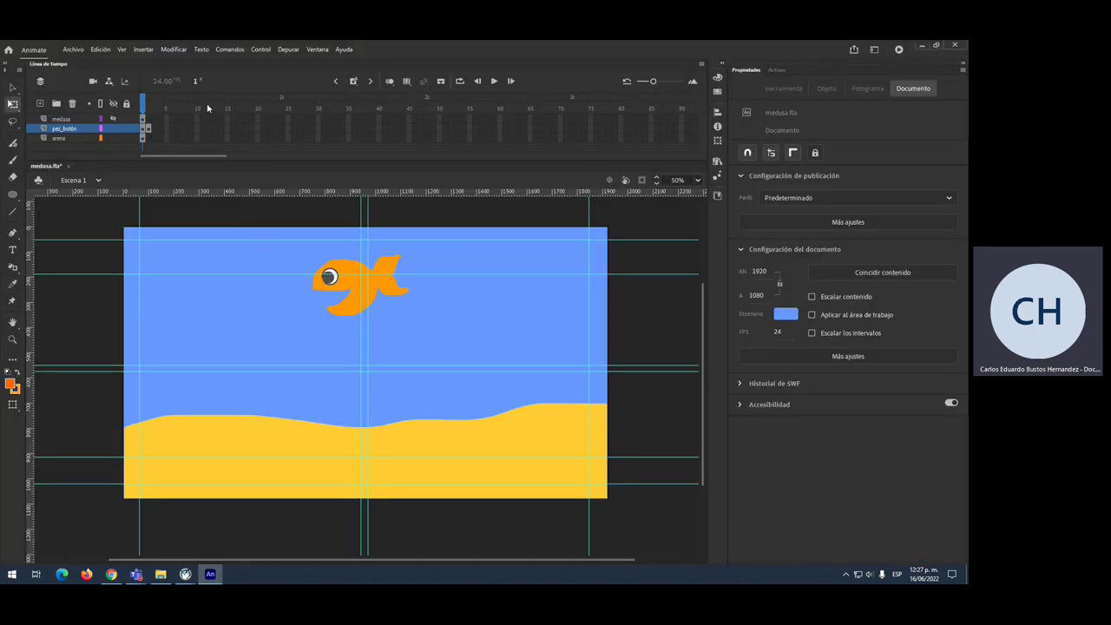
Step: Open the Actions editor for frame 2 of the pez_botón layer and move it clear of the timeline
right_click(150, 130)
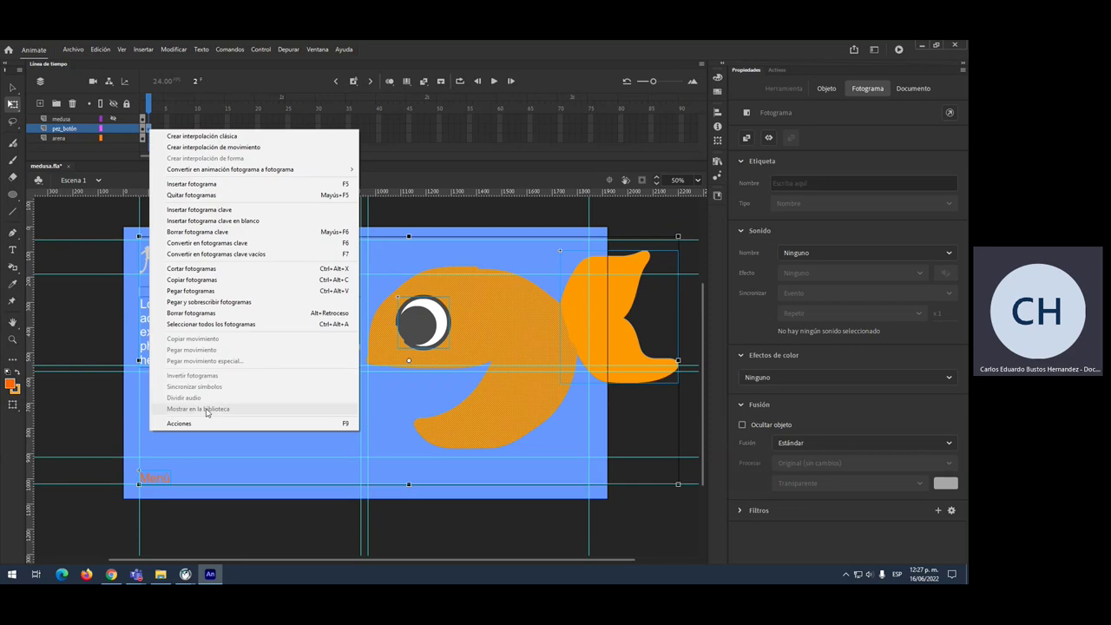
click(308, 428)
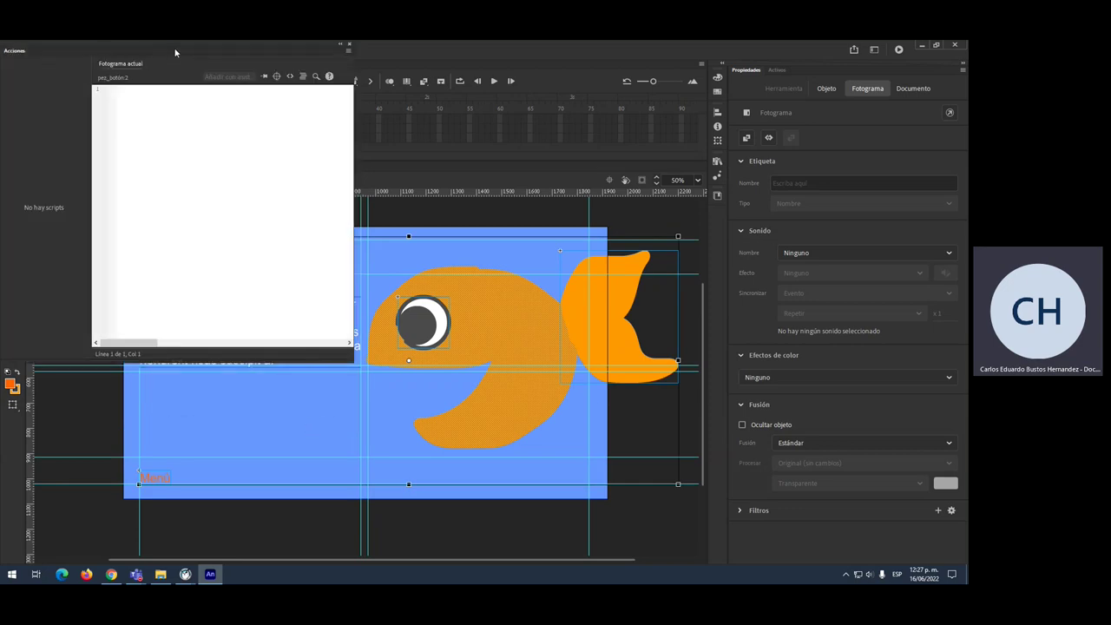
drag(276, 45, 671, 53)
Step: Add the ActionScript timeline navigation snippet "Detener en este fotograma" to frame 1 and check its stop() line
click(143, 118)
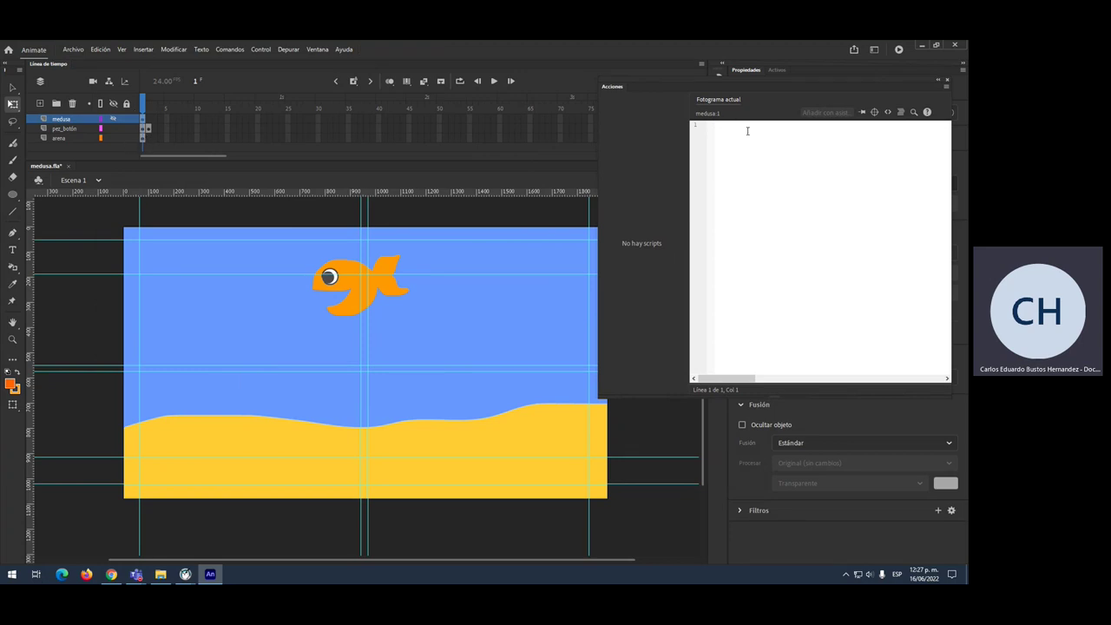
click(889, 114)
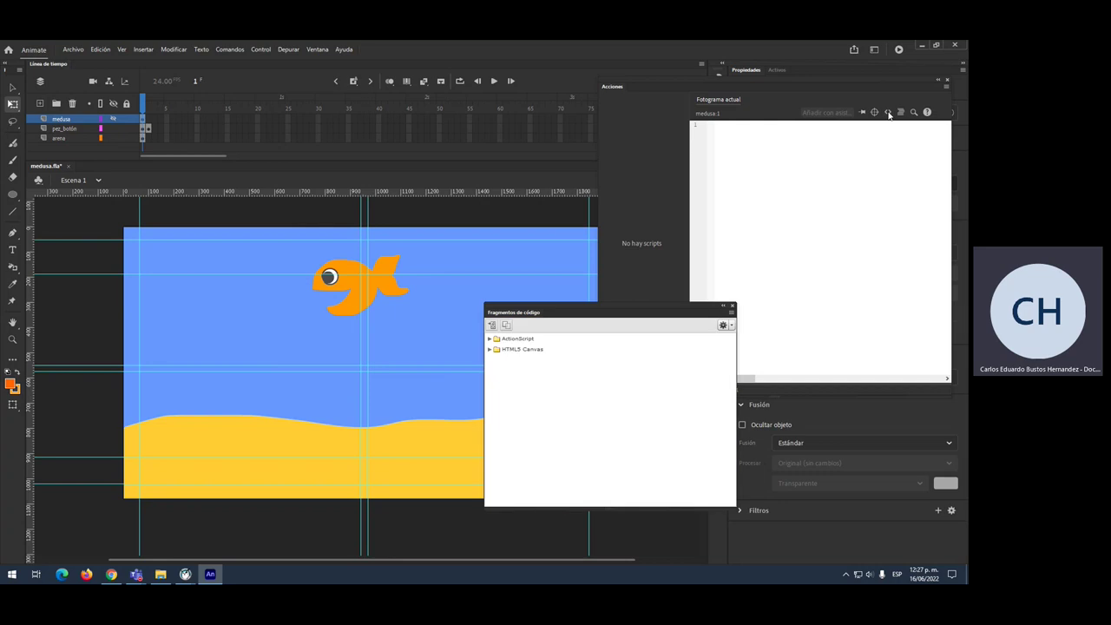
drag(594, 309, 603, 308)
click(499, 337)
click(507, 359)
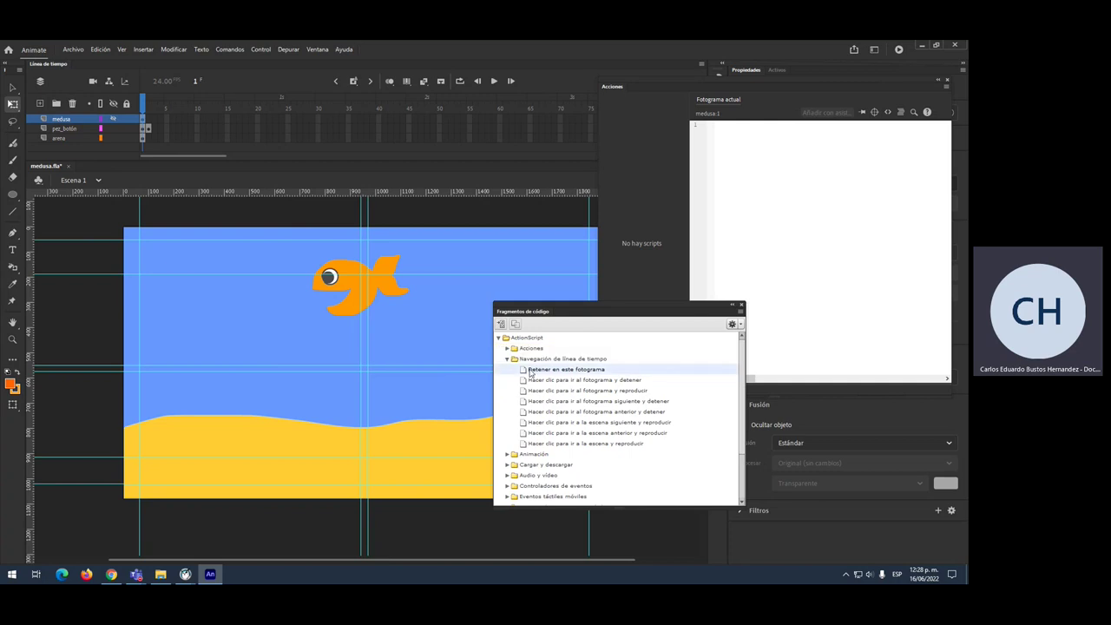
double_click(528, 374)
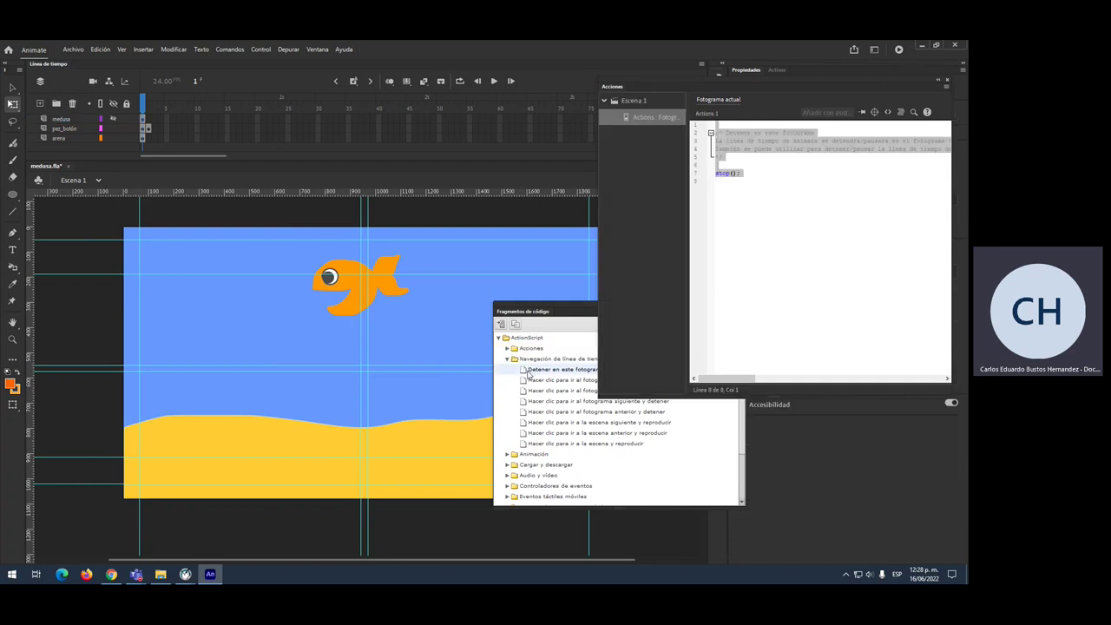
double_click(729, 173)
click(734, 167)
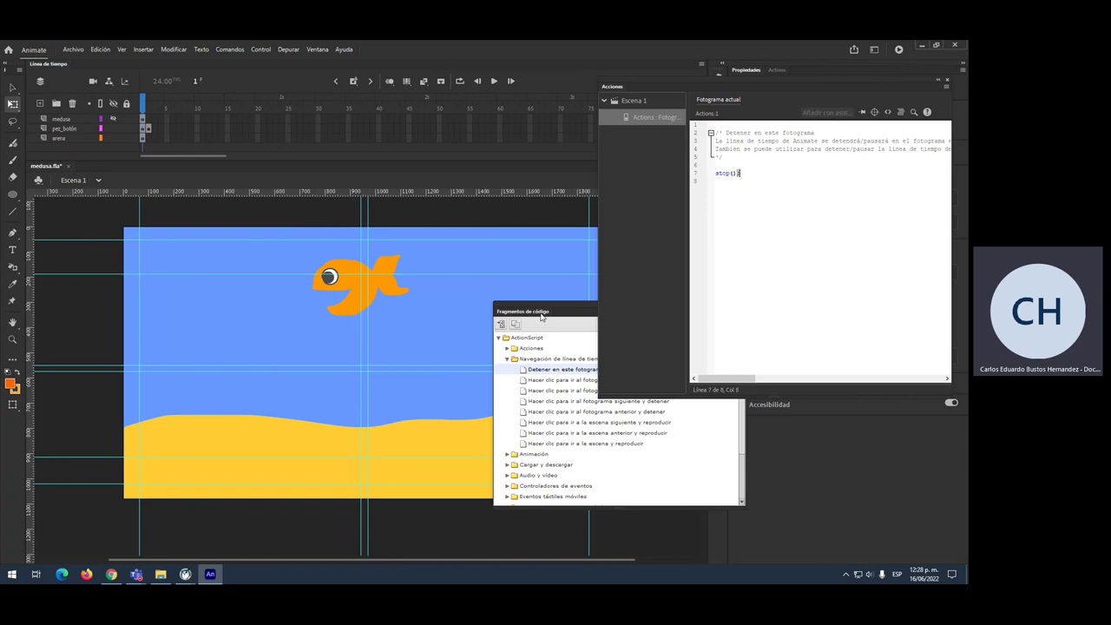
drag(566, 310, 519, 284)
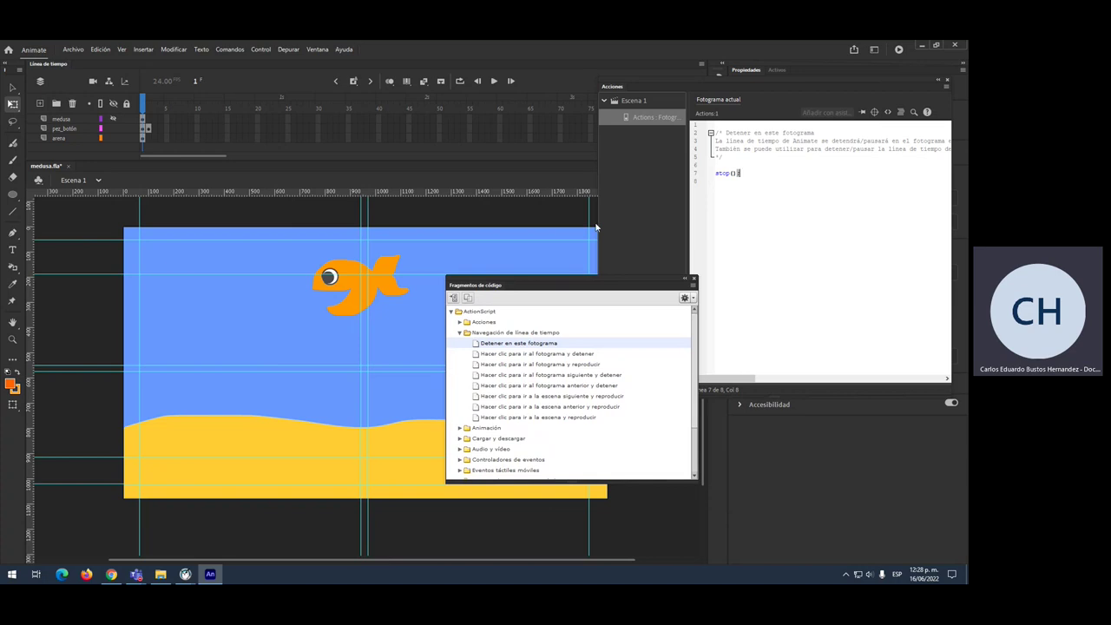
Step: Examine the opening and closing comment marks around the description of the stop() snippet in frame 1
drag(725, 156, 712, 132)
click(750, 237)
click(723, 156)
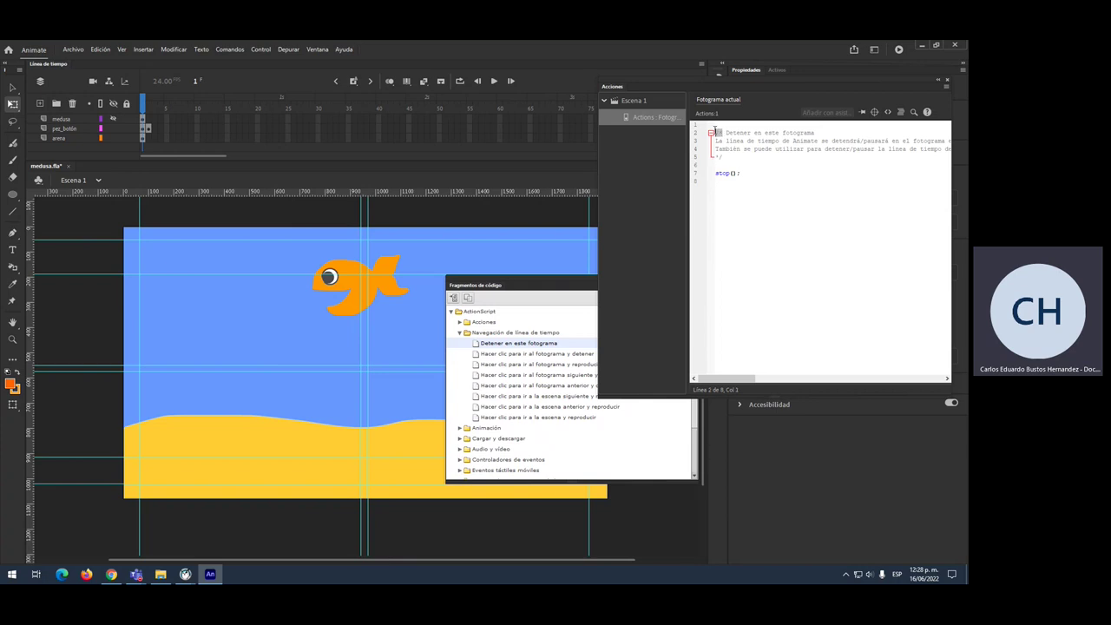
click(718, 157)
Step: Apply the snippet "Hacer clic para ir al fotograma y detener" to the fish button on frame 1, accepting the automatic instance name and suppressing that notice
click(147, 106)
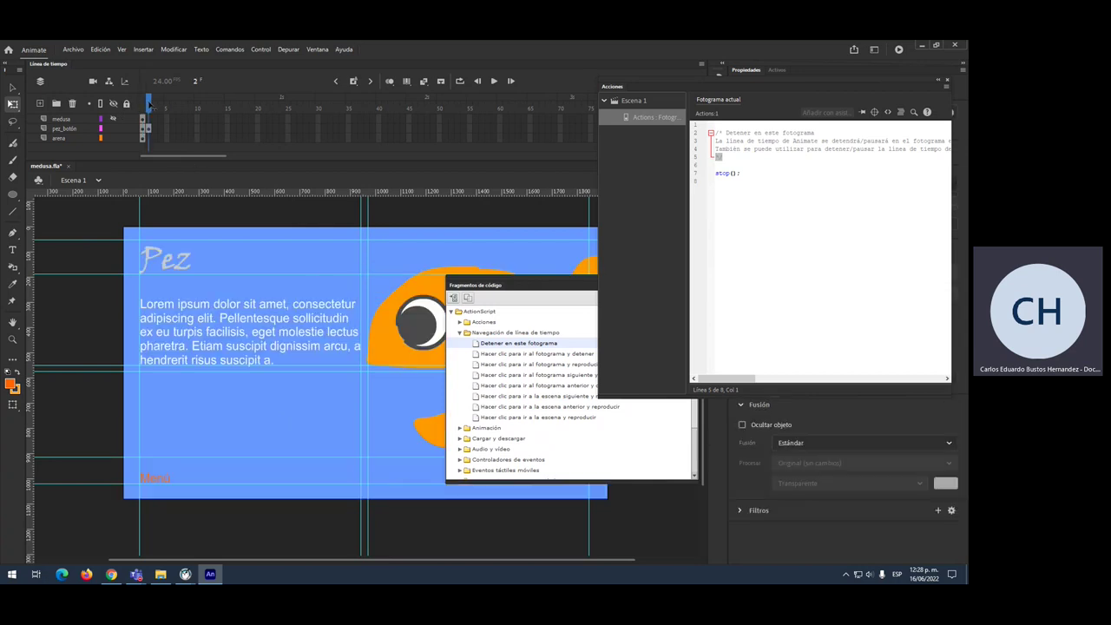
click(144, 106)
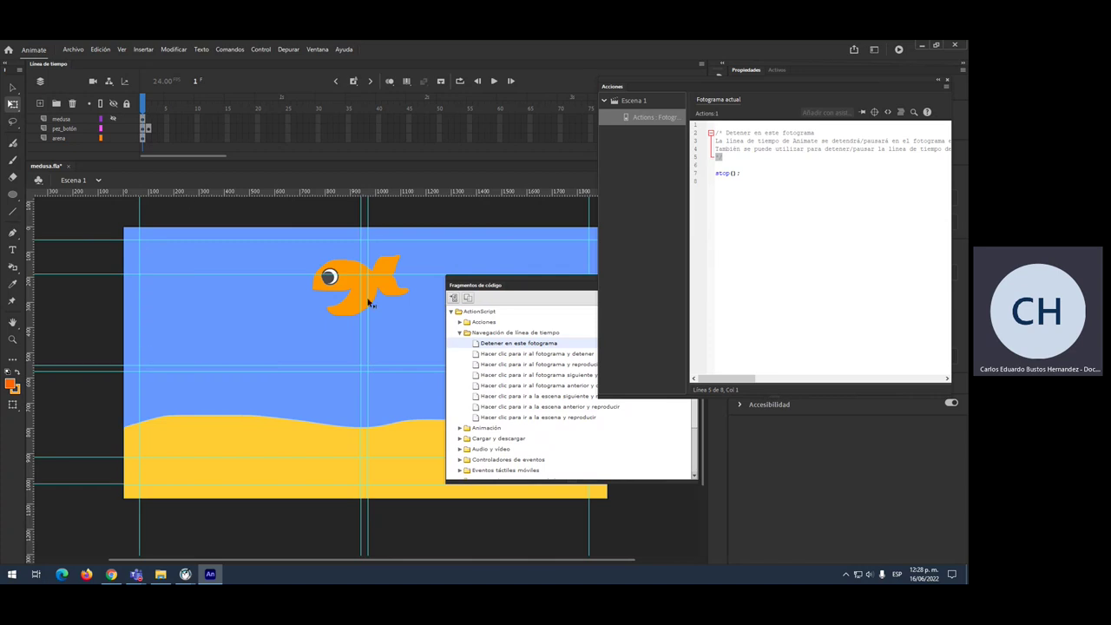
click(351, 308)
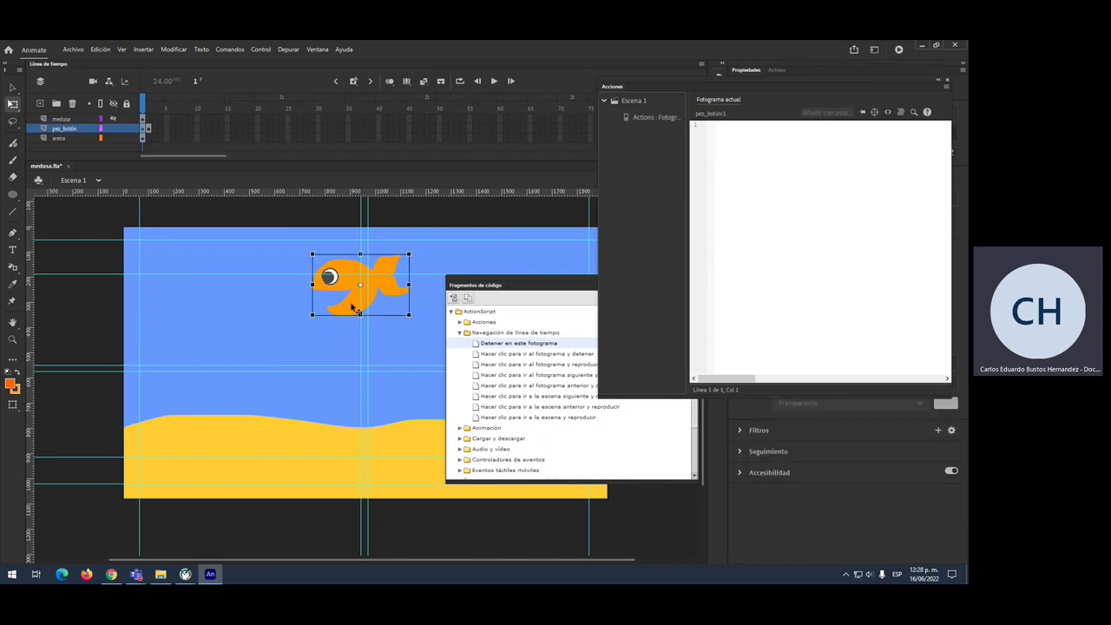
key(v)
click(509, 354)
drag(532, 286, 461, 296)
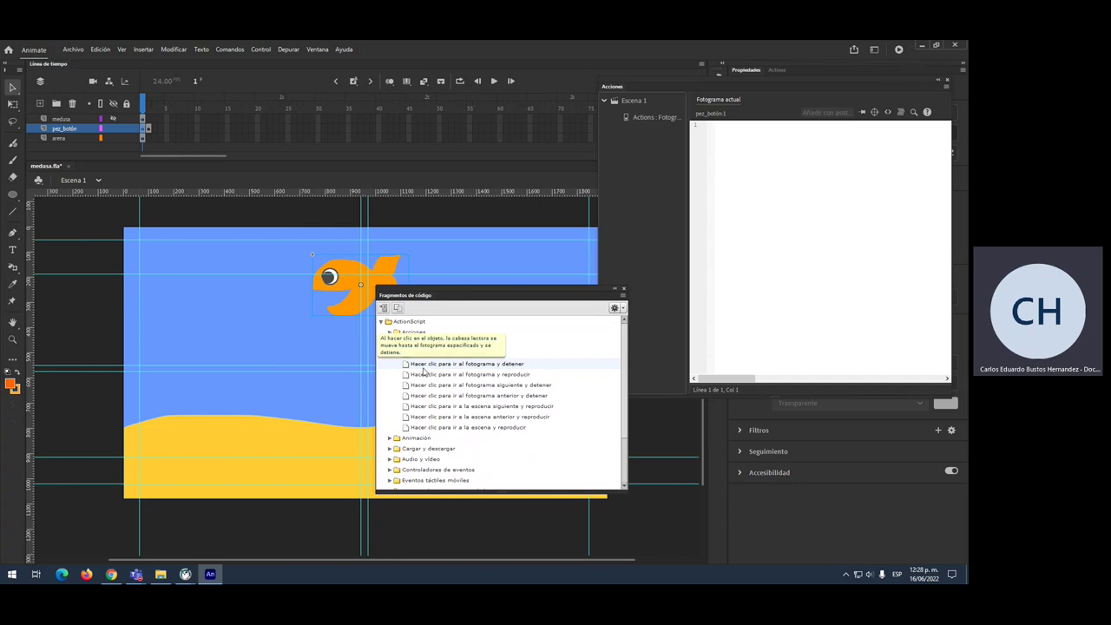
double_click(507, 365)
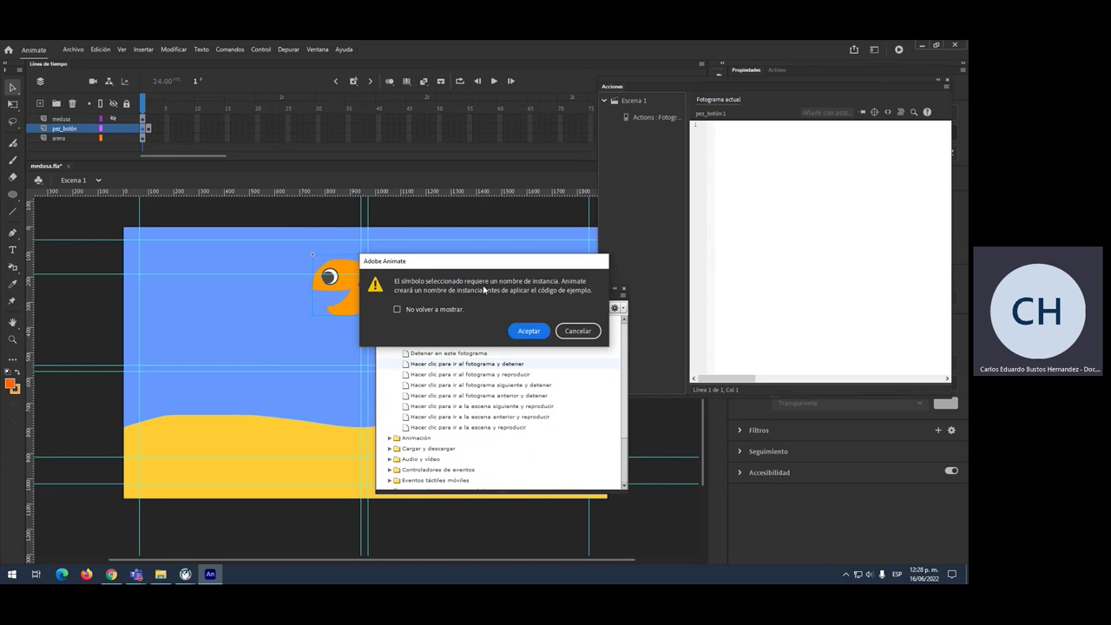
click(396, 309)
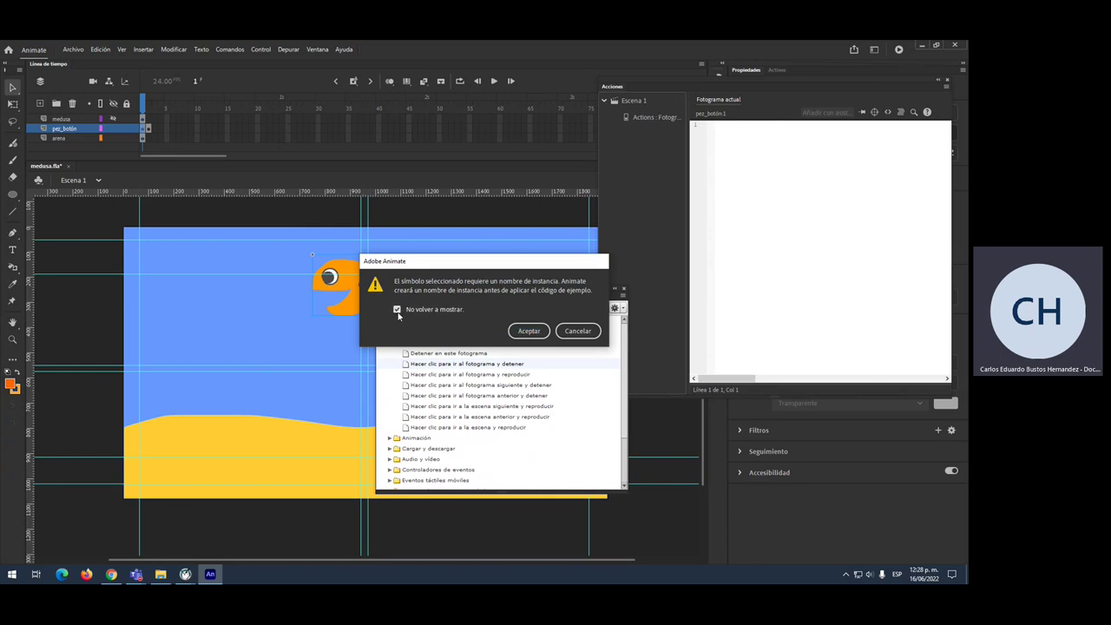
click(527, 330)
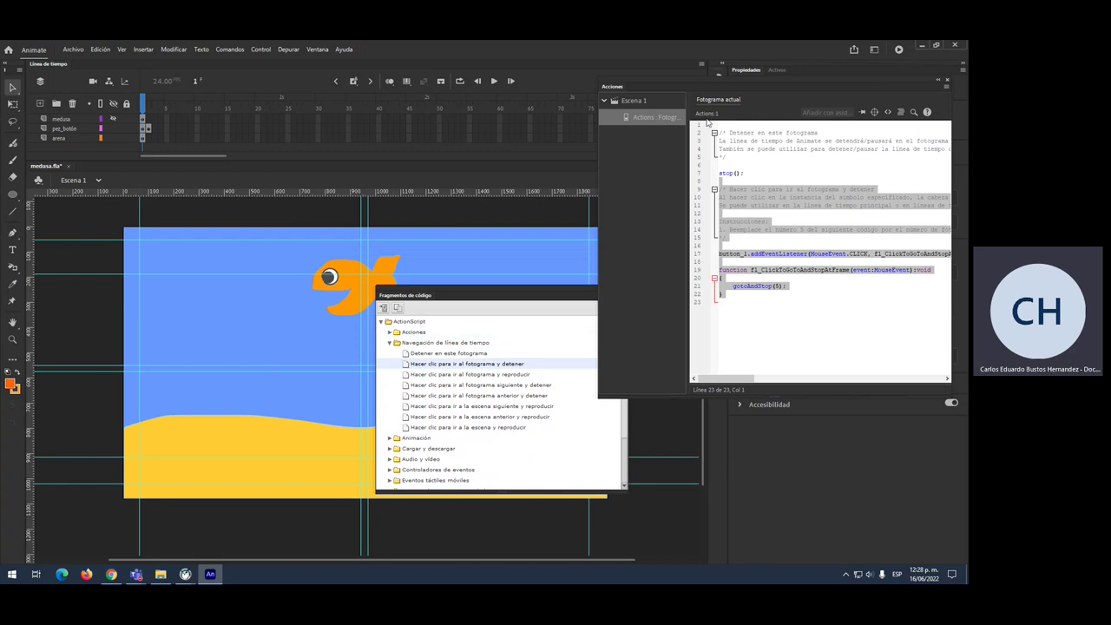
Step: Clear the floating panels from the fish button's properties, check its instance name and return to the frame 1 script
drag(704, 80, 707, 263)
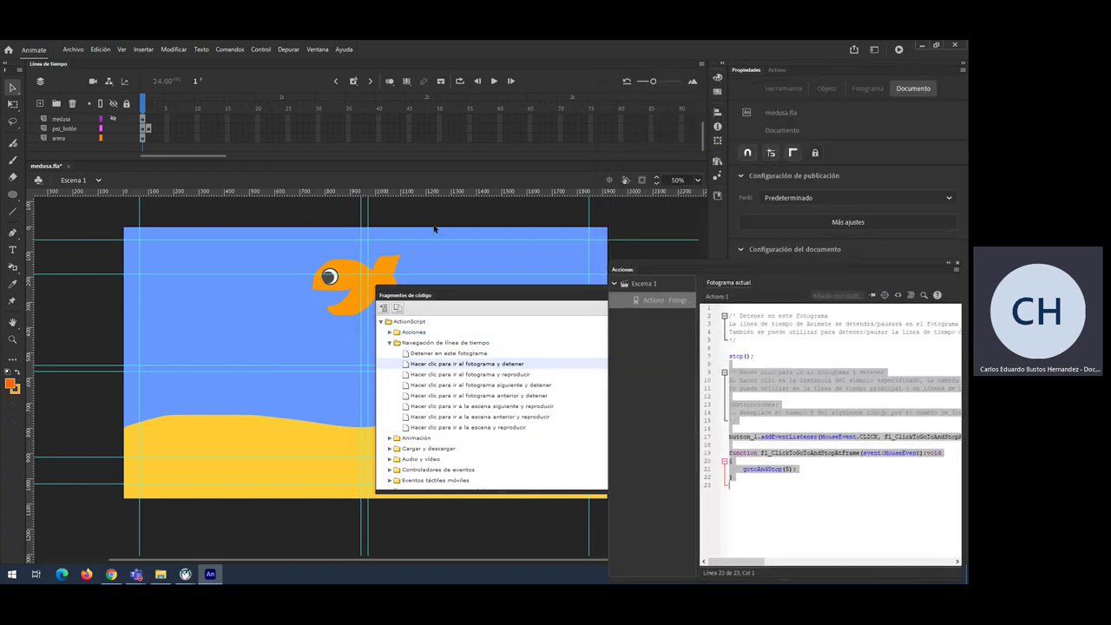
click(346, 295)
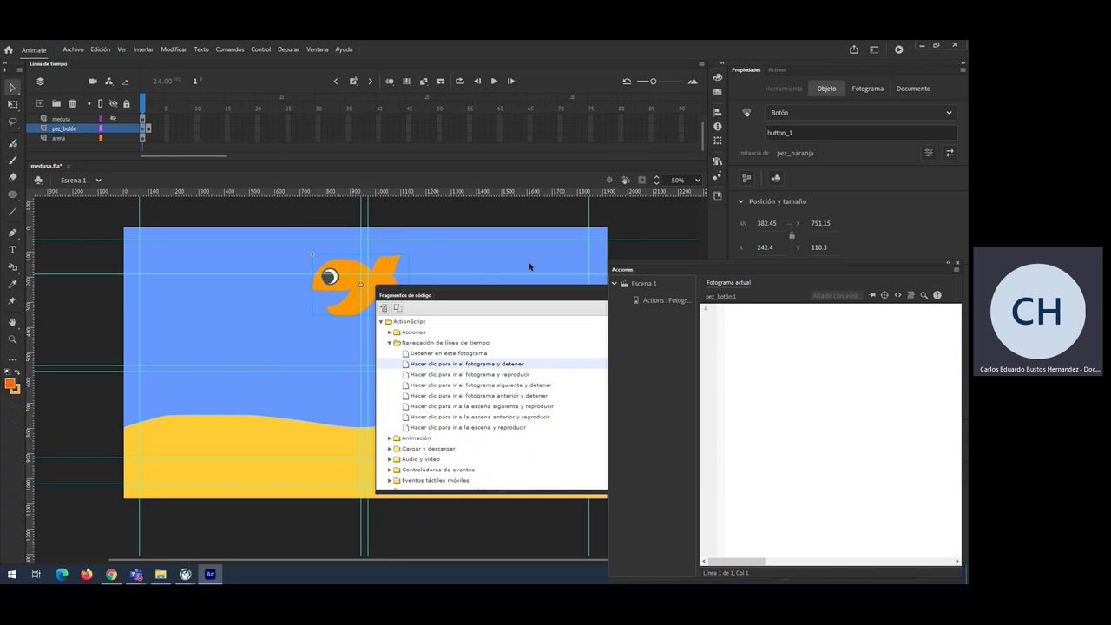
drag(505, 295, 492, 300)
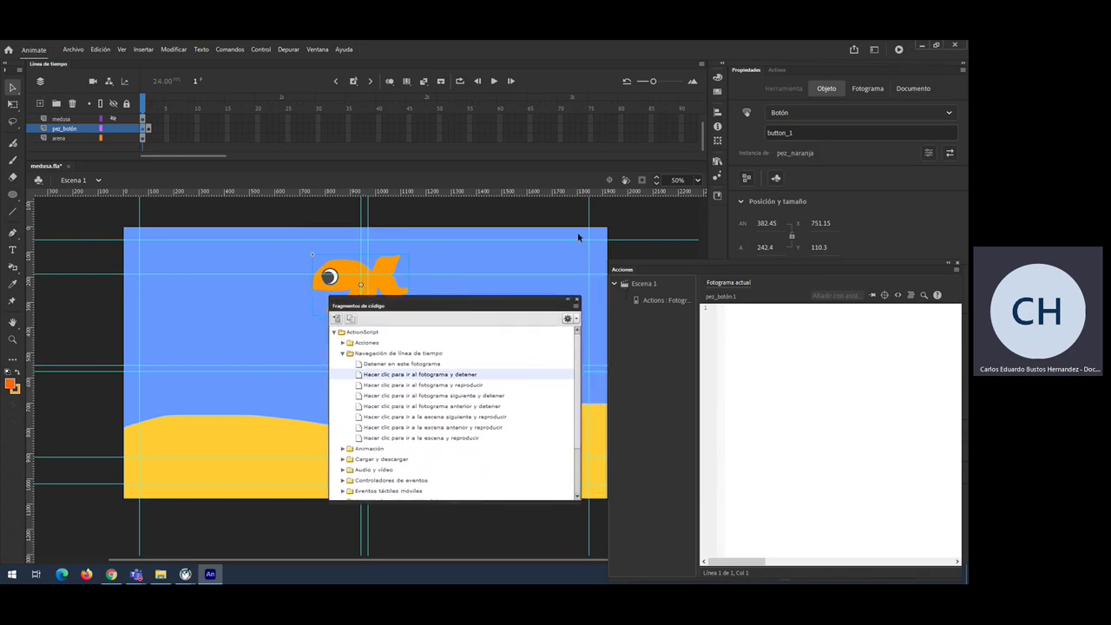
click(669, 302)
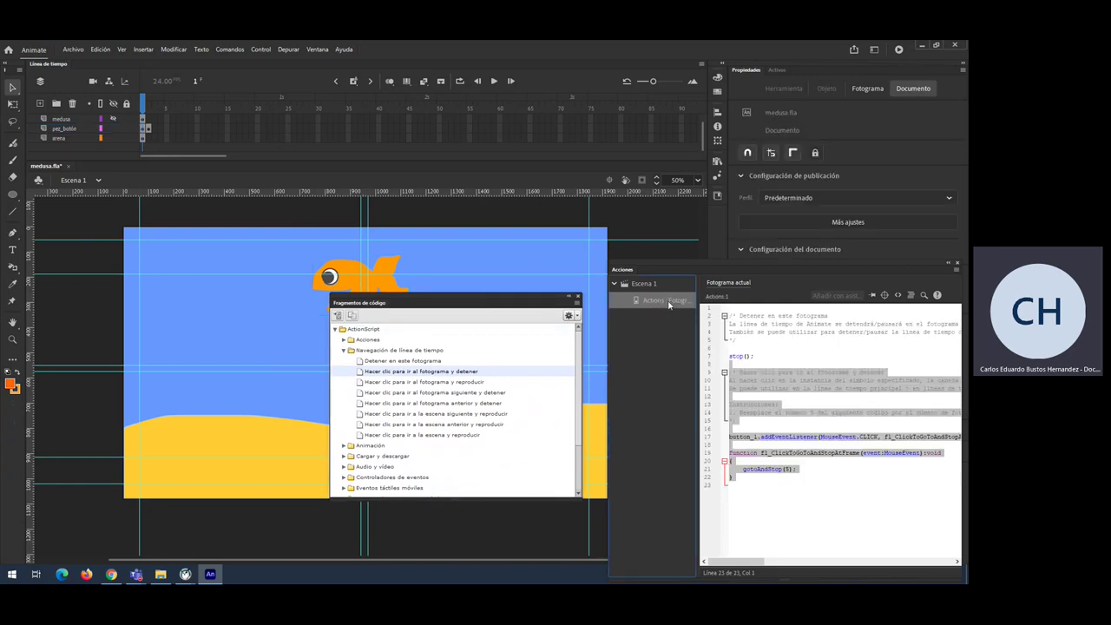
Step: Move and widen the Actions editor to read the full lines of the frame 1 script, including stop()
drag(774, 260, 631, 194)
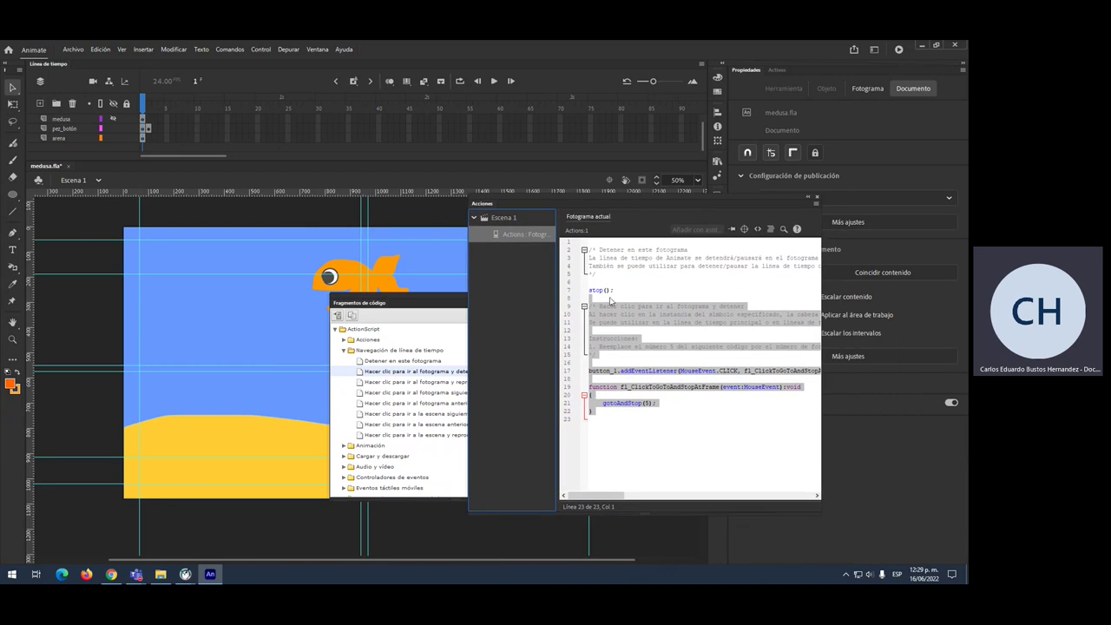
drag(618, 290, 584, 290)
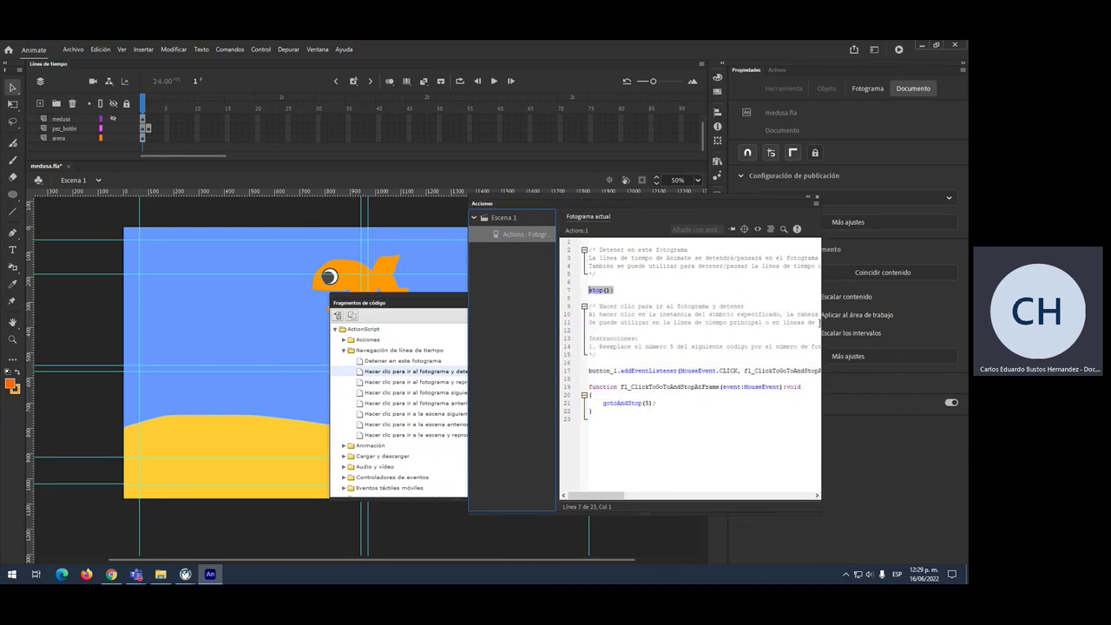
drag(822, 324, 966, 324)
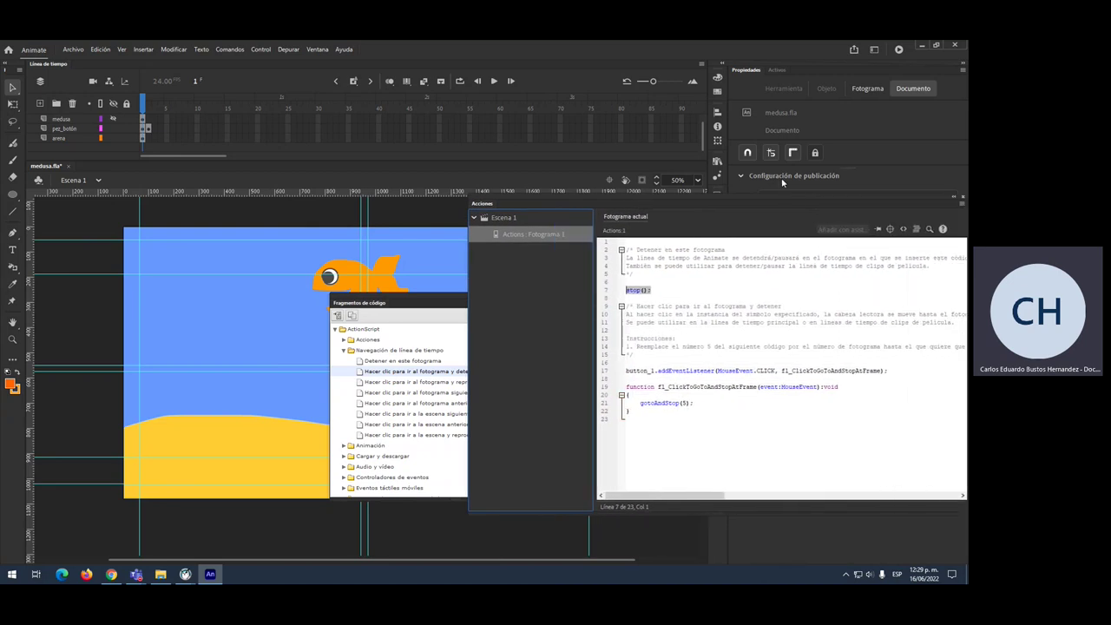
click(780, 195)
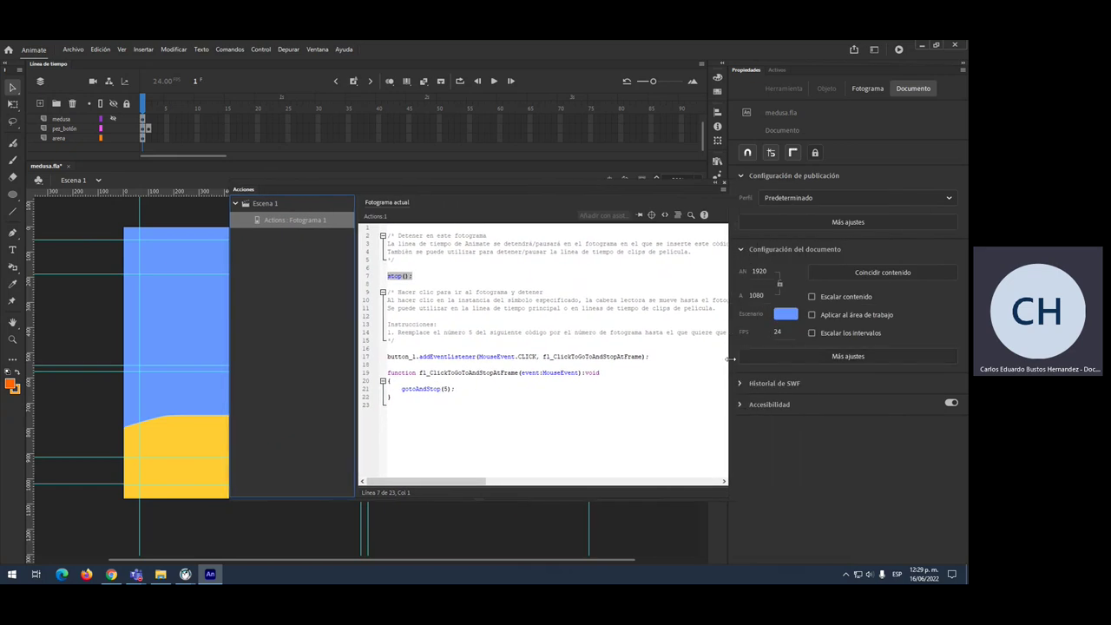
drag(732, 359, 906, 357)
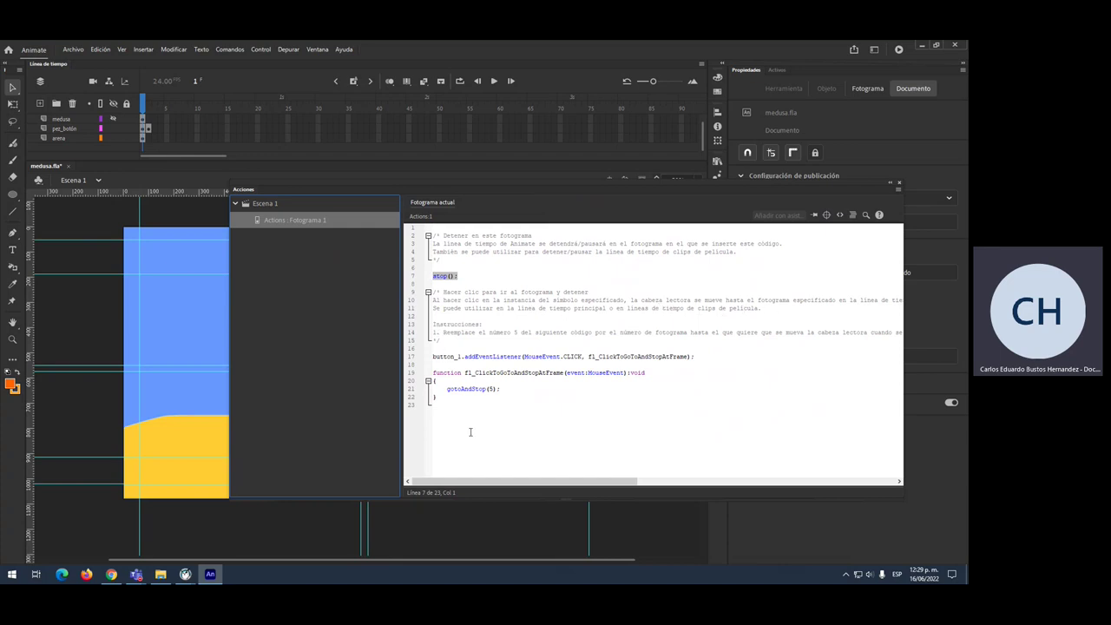
Step: Check which frame holds the Pez screen and set the fish button's gotoAndStop target to frame 2
click(488, 389)
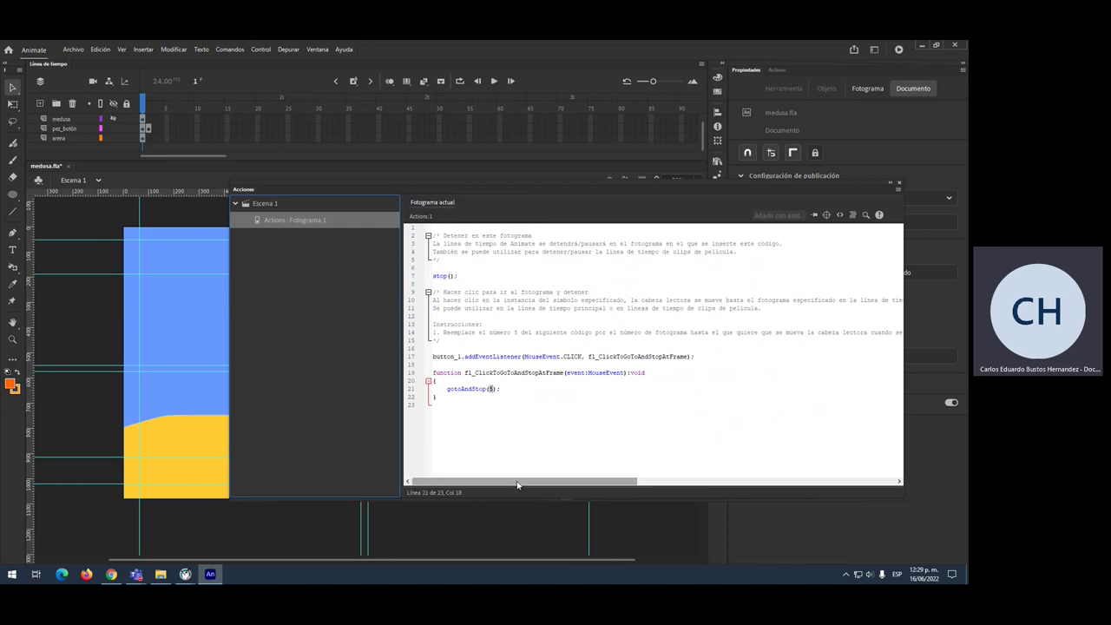
drag(517, 485, 447, 458)
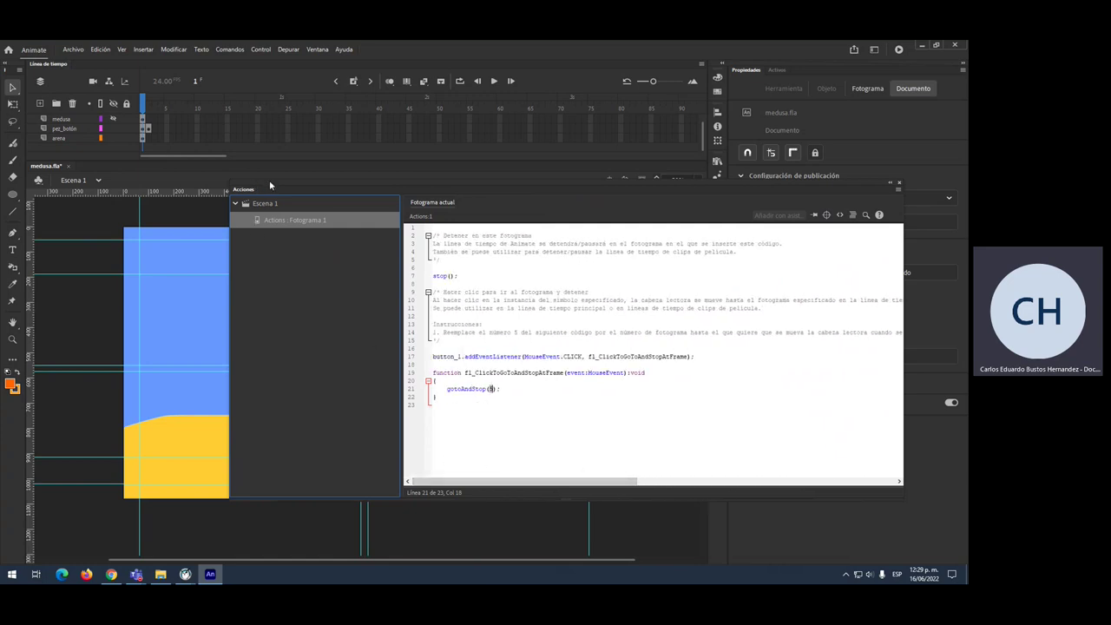
drag(270, 178, 471, 188)
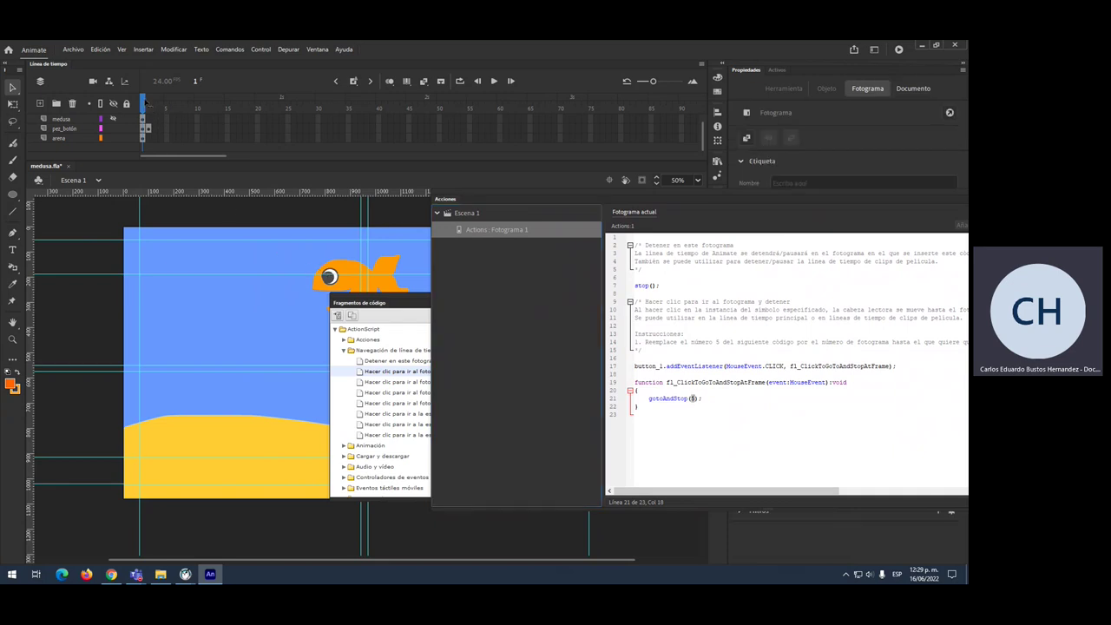
drag(143, 102, 149, 103)
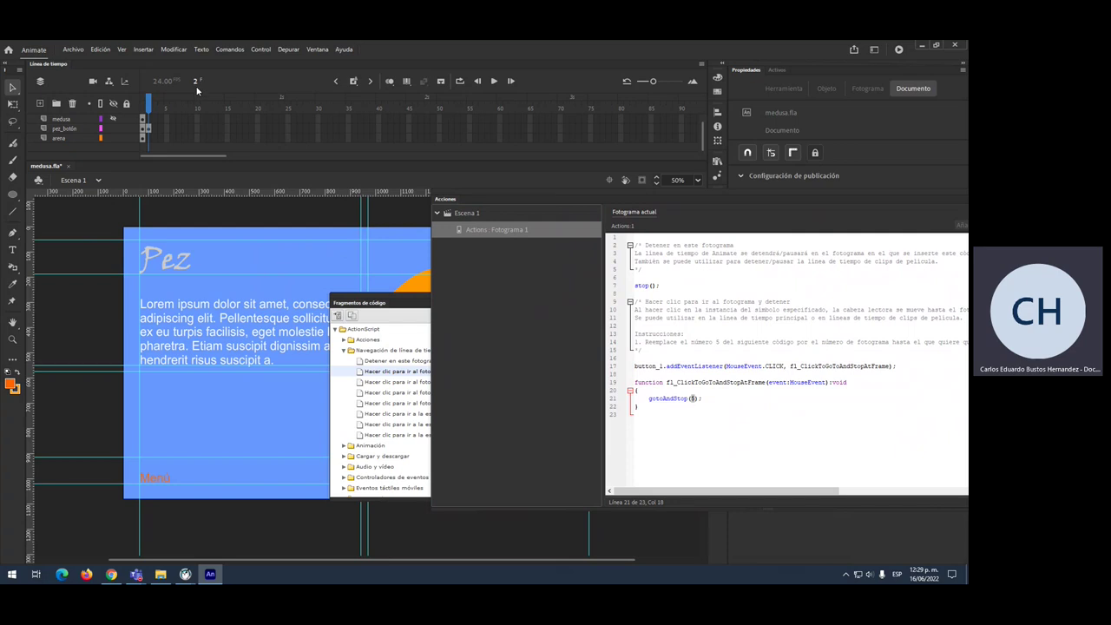
click(144, 103)
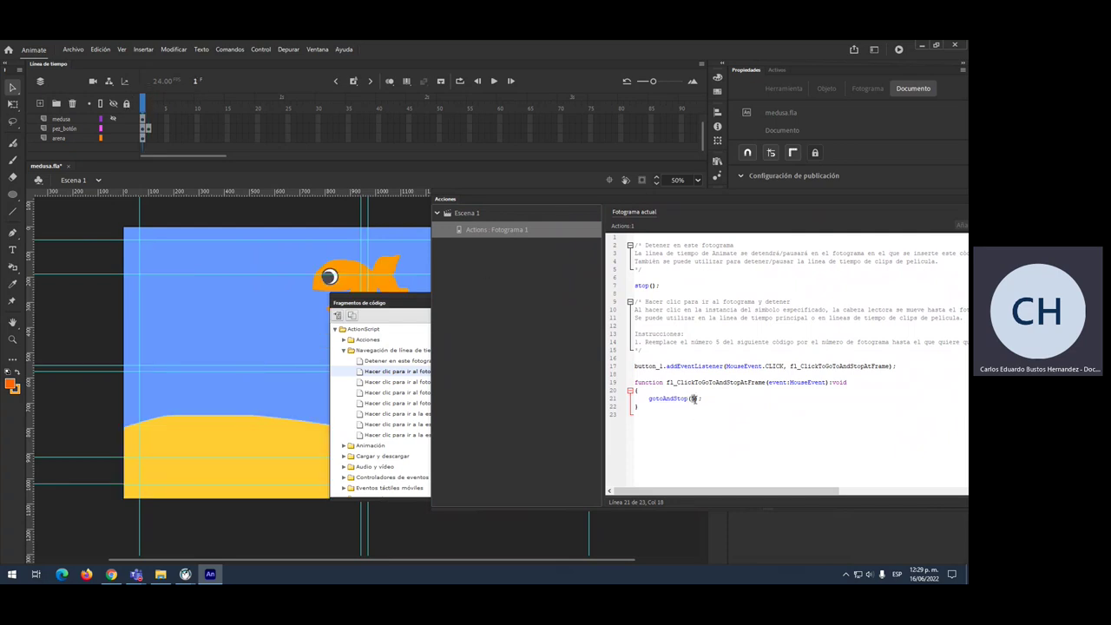
key(Return)
key(BackSpace)
Step: Apply the snippet "Hacer clic para ir al fotograma y detener" to the "Menú" button on frame 2 and set its gotoAndStop target to 1
click(147, 102)
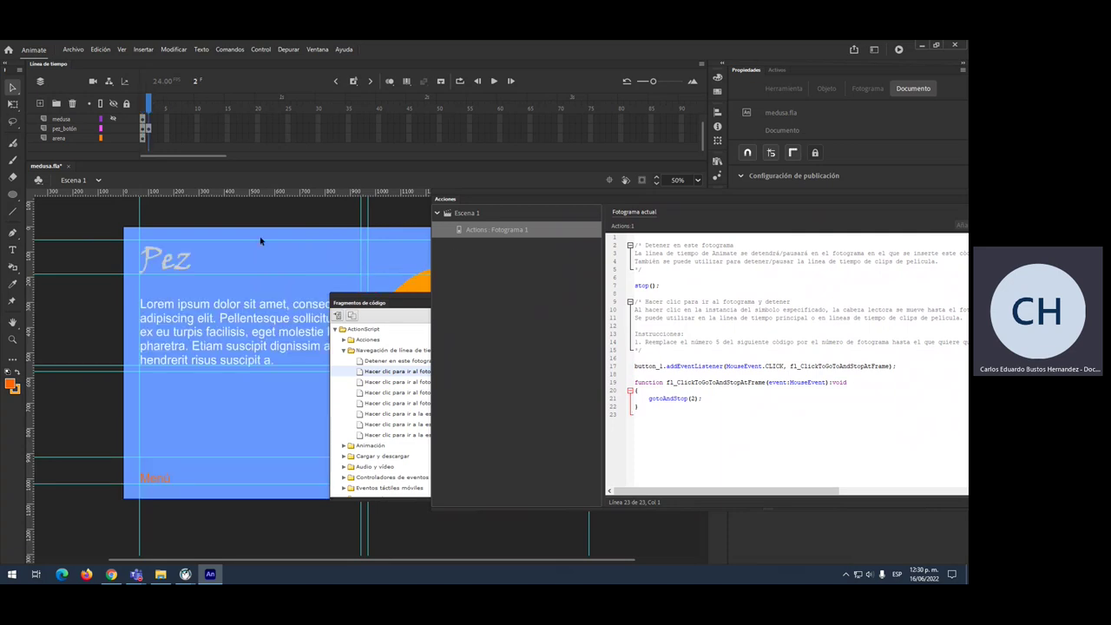
drag(354, 300, 359, 456)
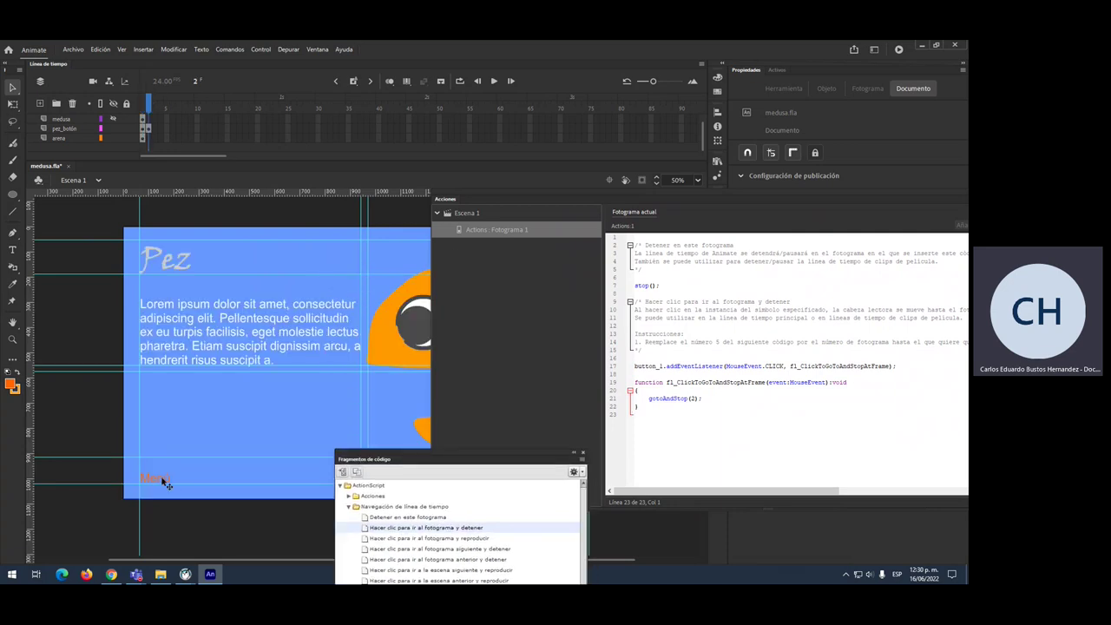
click(165, 481)
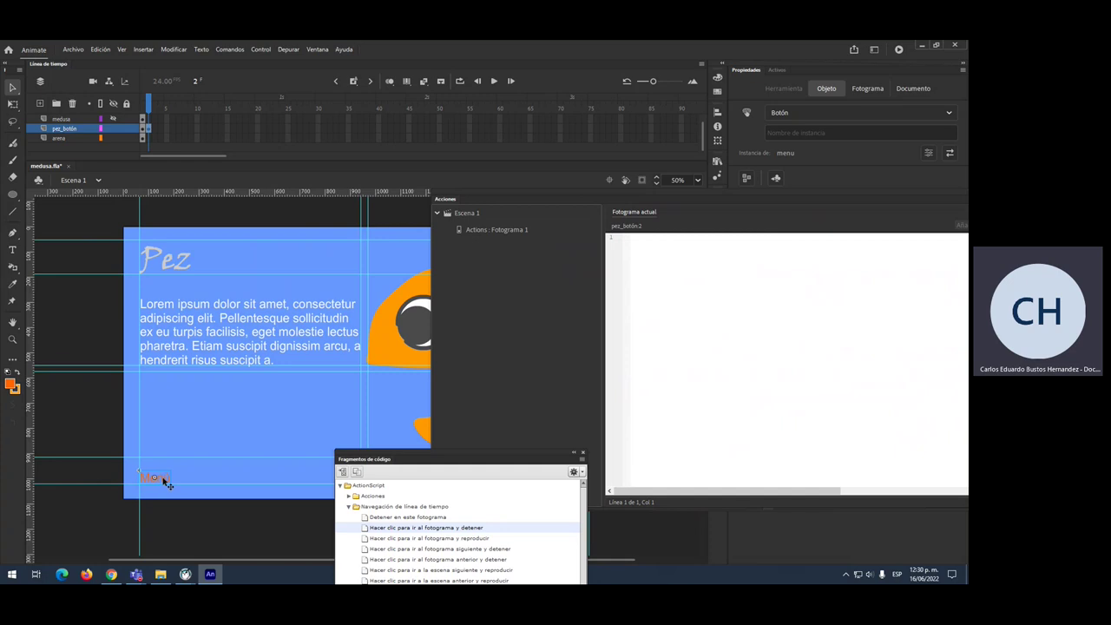
drag(408, 459, 401, 278)
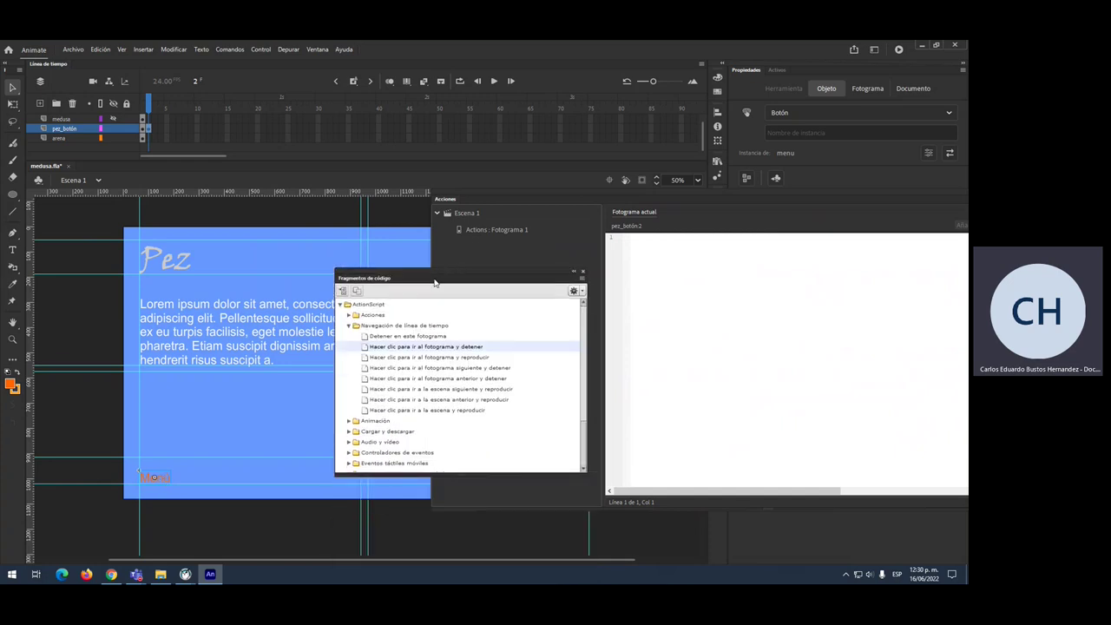
double_click(449, 347)
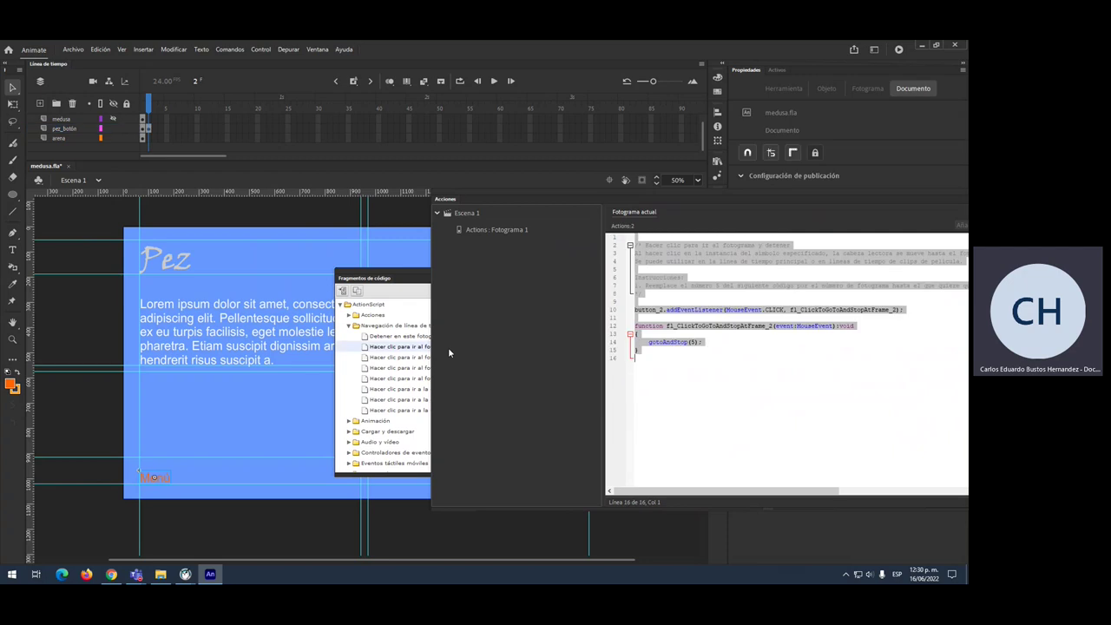
click(698, 349)
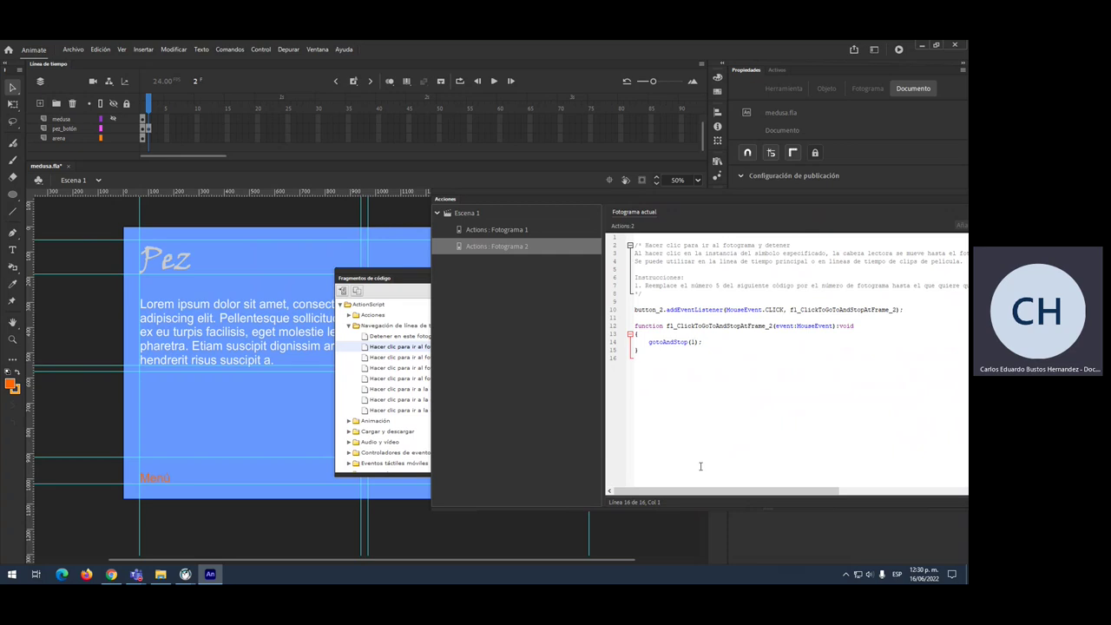
Step: Test the movie by following the fish button and returning with the "Menú" button, and close the preview
key(ctrl+Return)
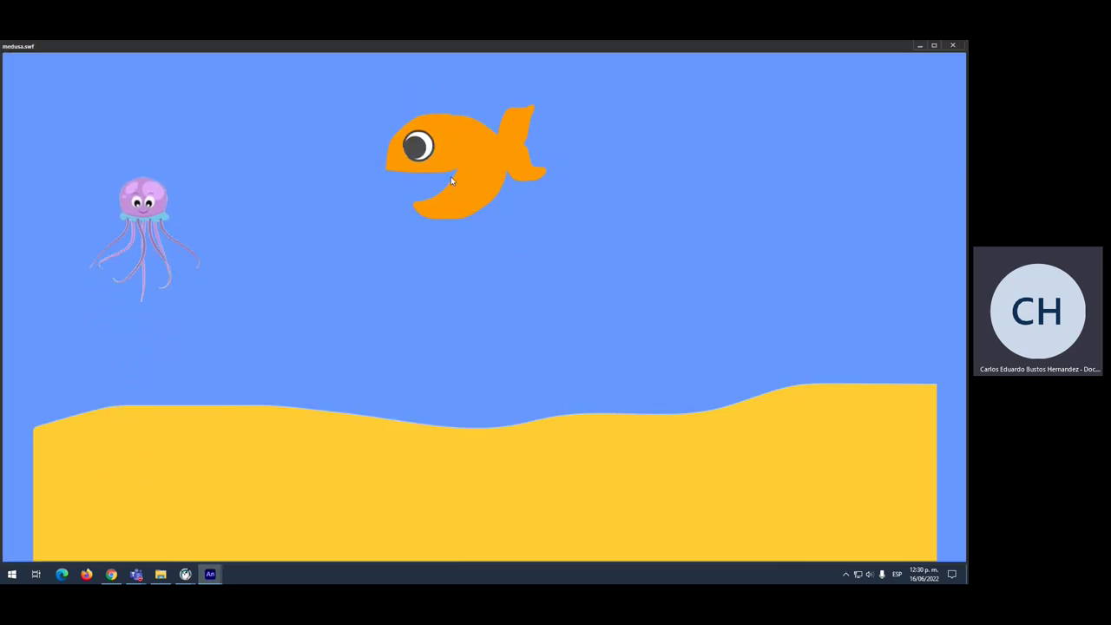
click(460, 178)
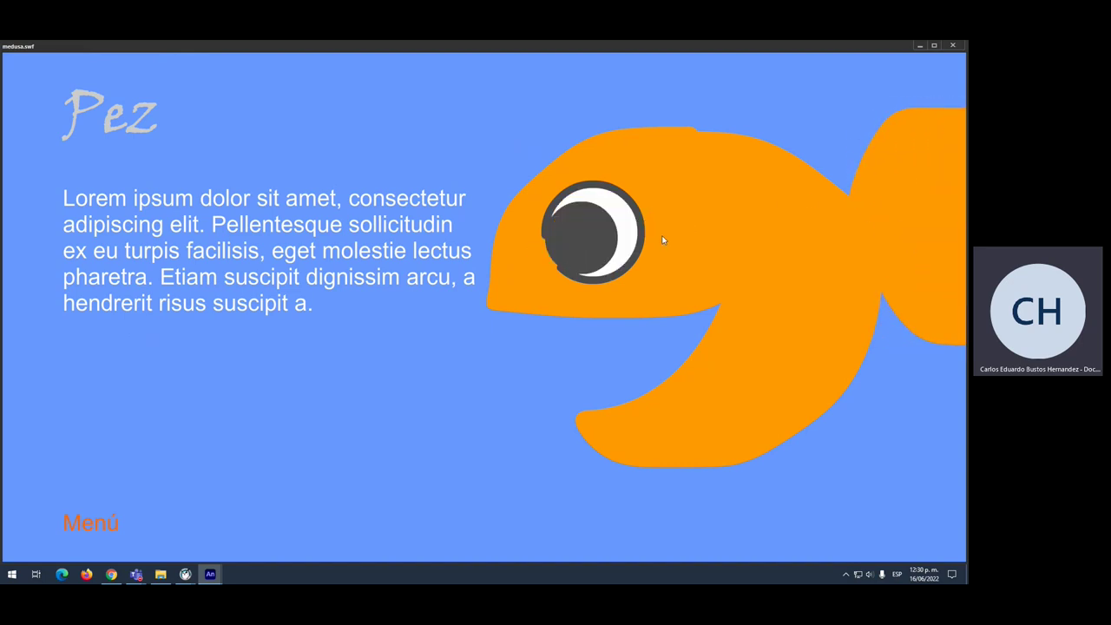
click(107, 525)
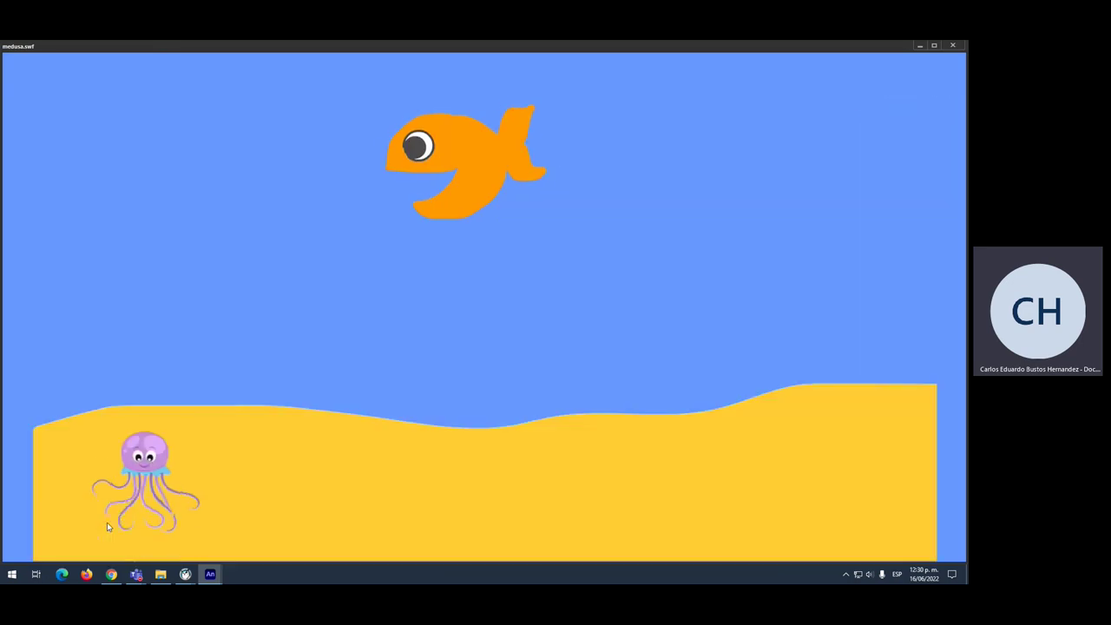
click(955, 50)
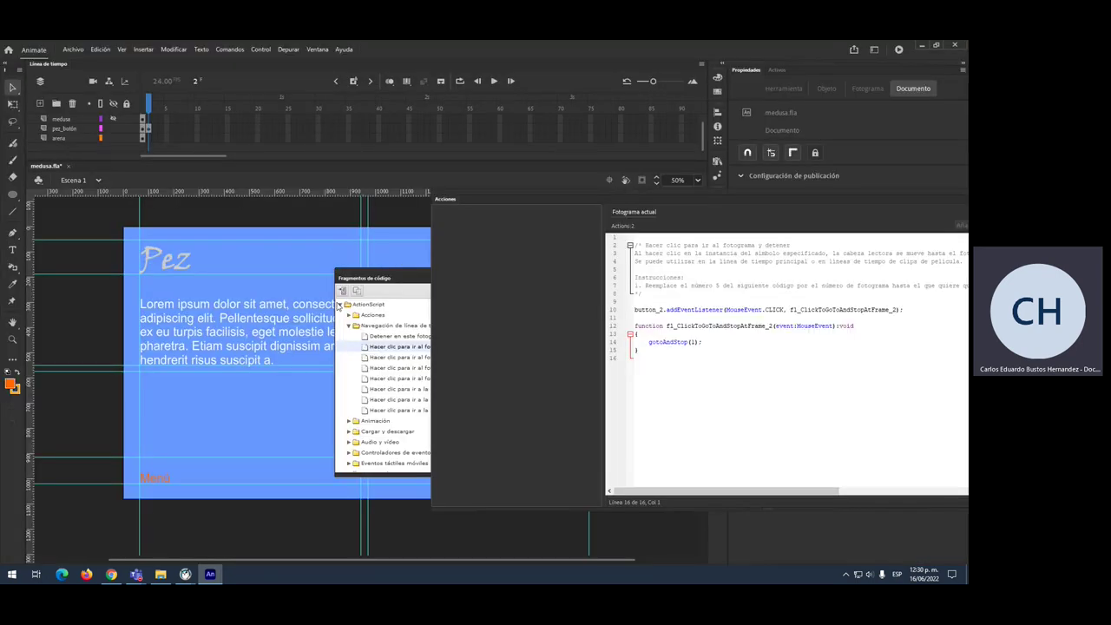
Step: Return to frame 1, review its script and close the code snippets and Actions panels
click(145, 101)
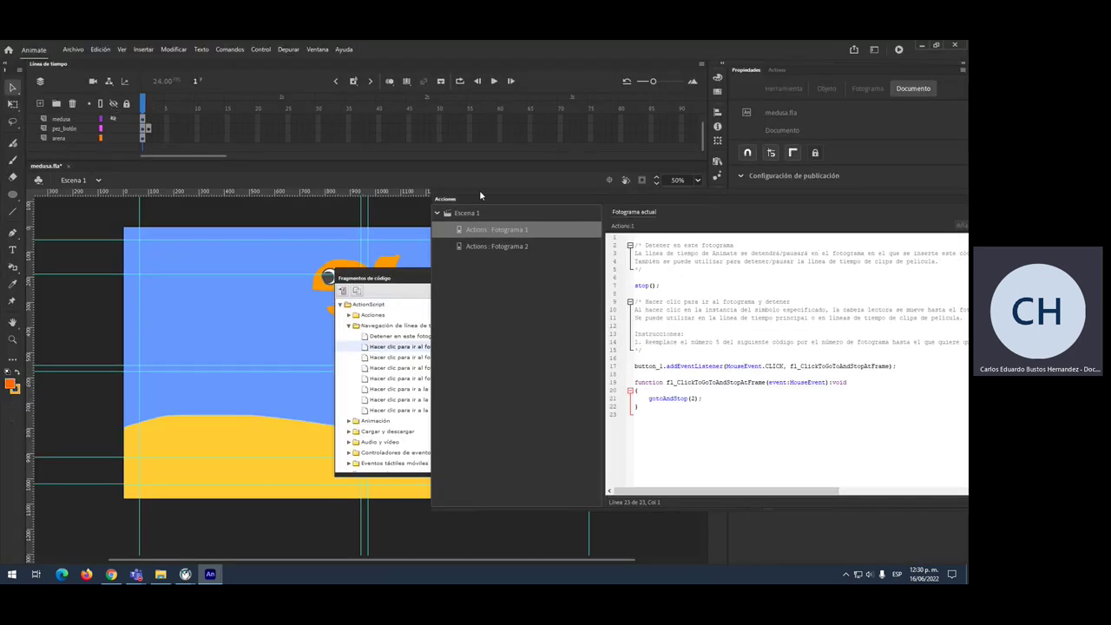
drag(414, 278, 421, 316)
click(532, 318)
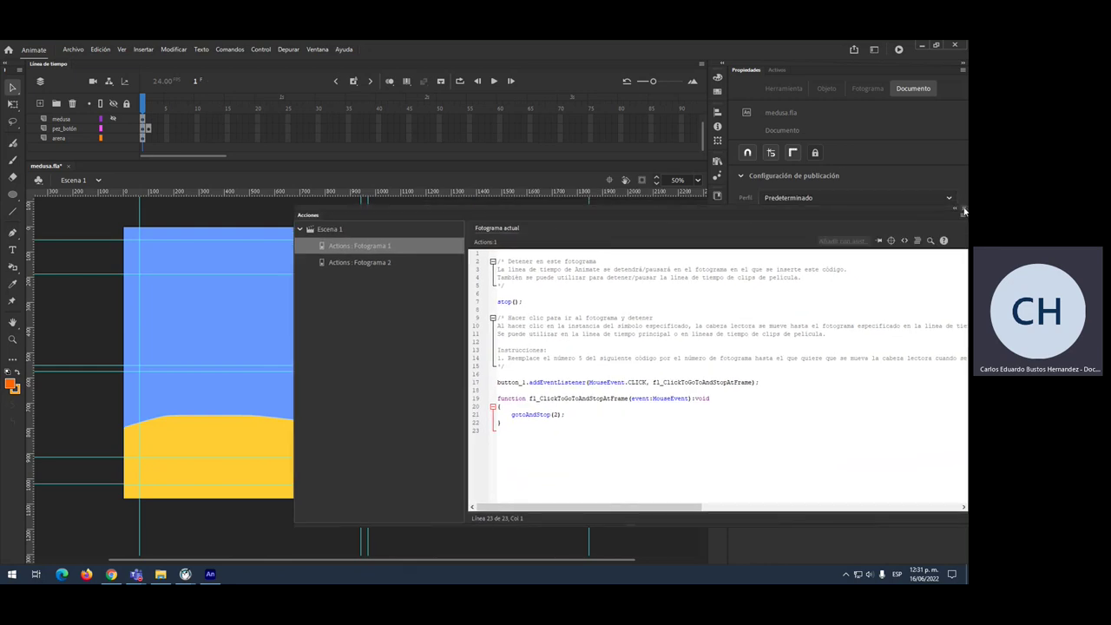
click(964, 210)
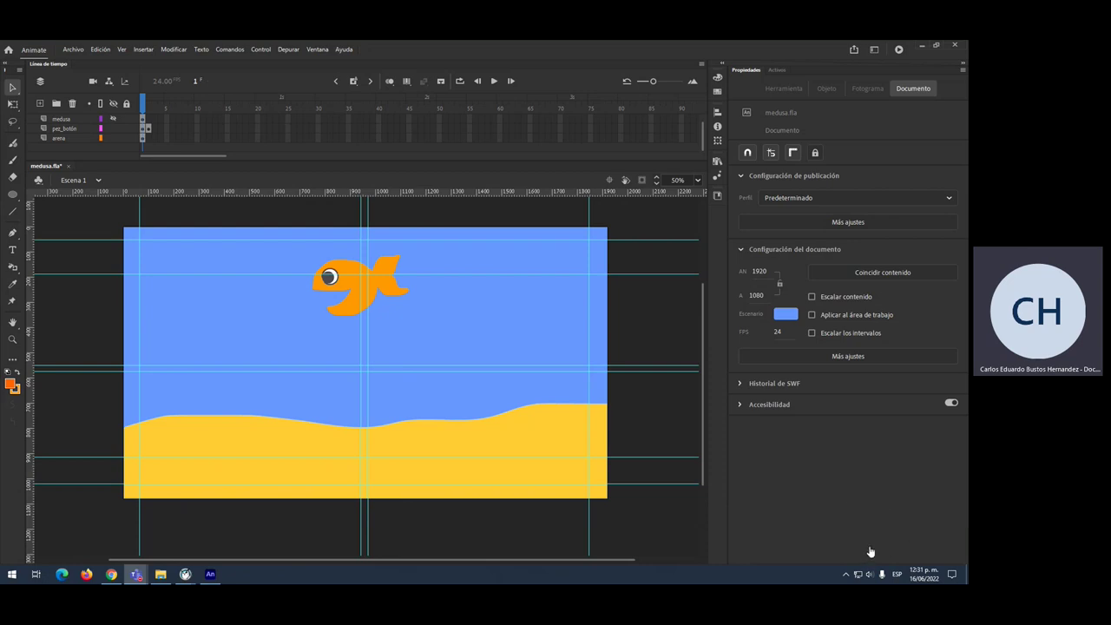
Step: Switch to Microsoft Teams, reopen the ongoing "General" meeting and request to stop its recording
key(alt+Tab)
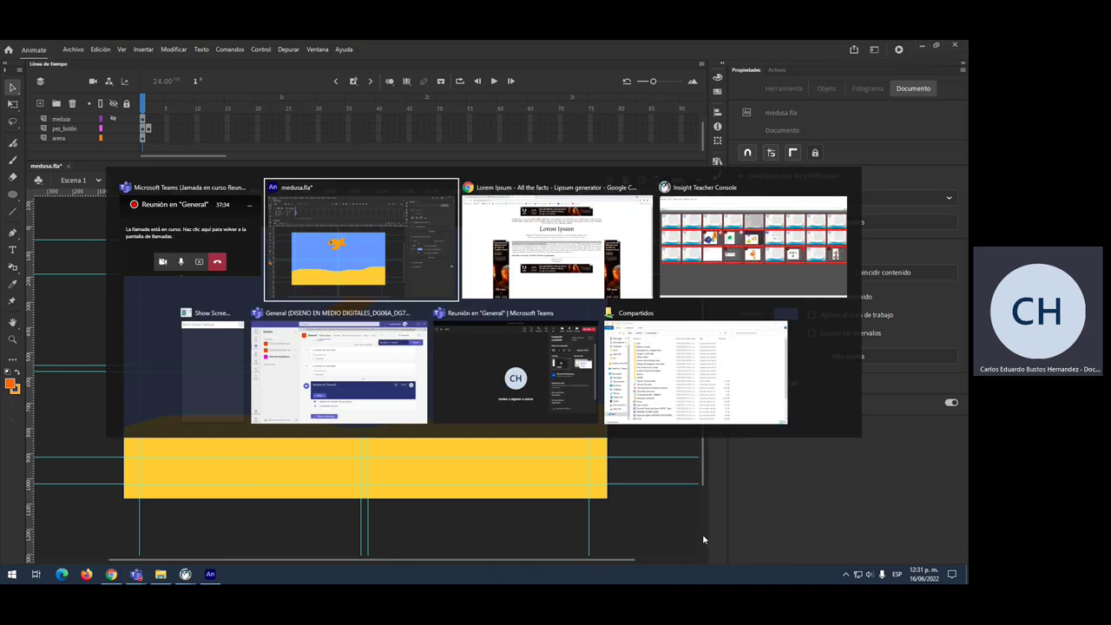
key(alt+Tab)
key(alt+Tab)
key(alt+Tab)
key(alt+Tab)
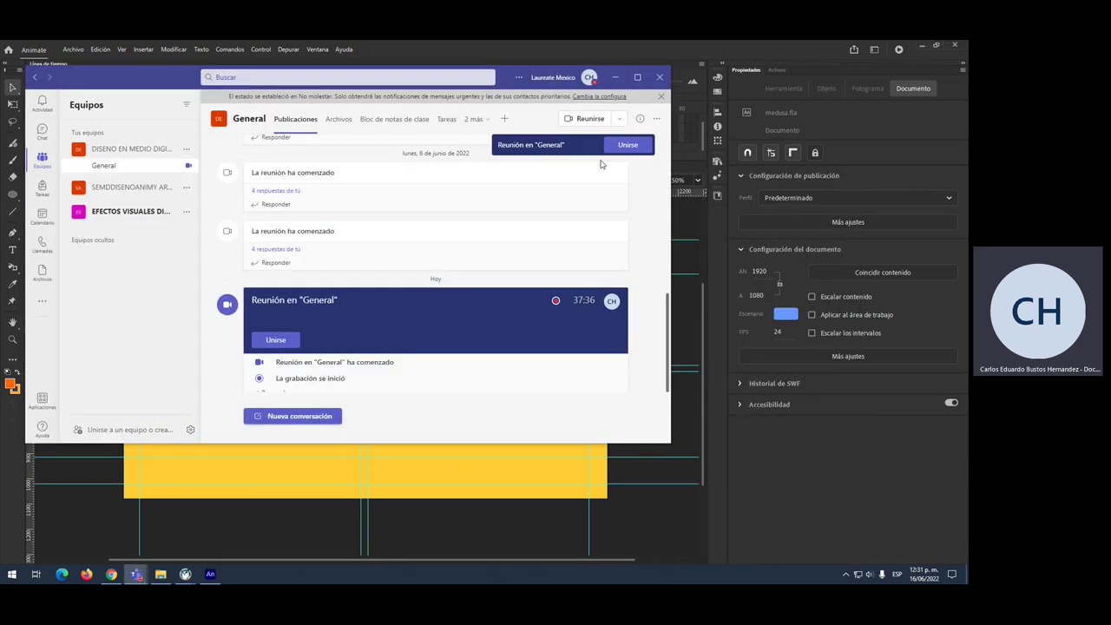
click(277, 341)
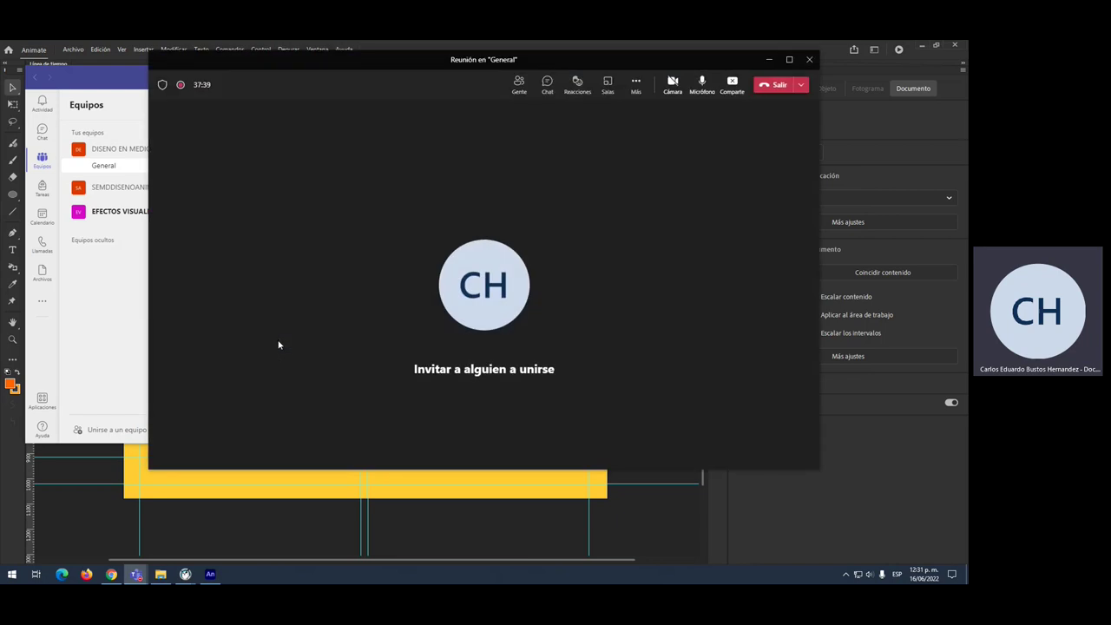
click(635, 83)
click(664, 345)
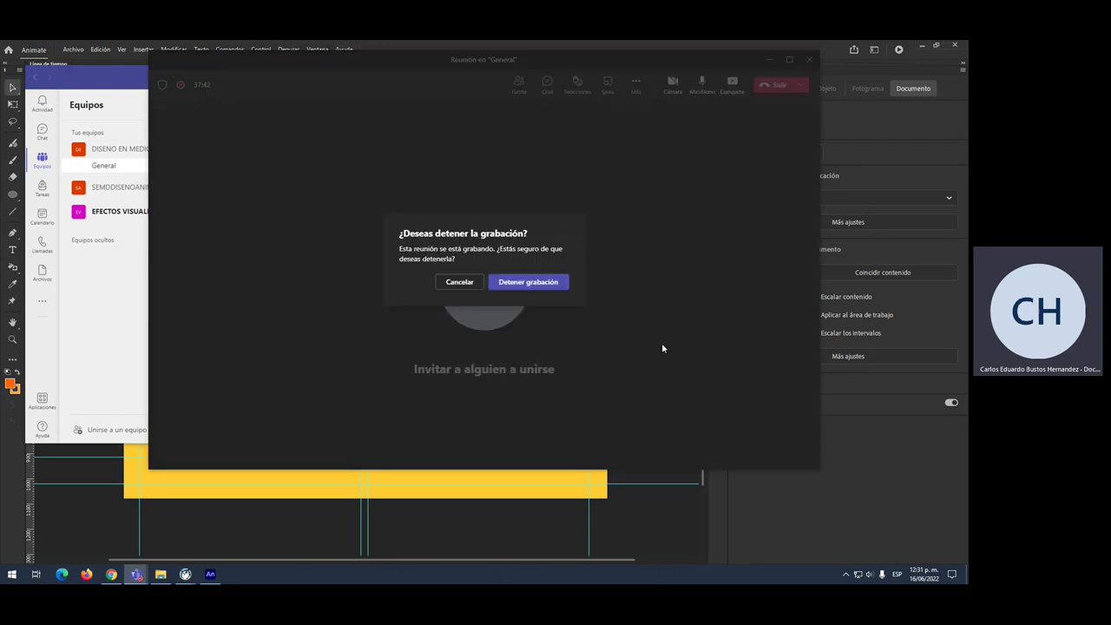